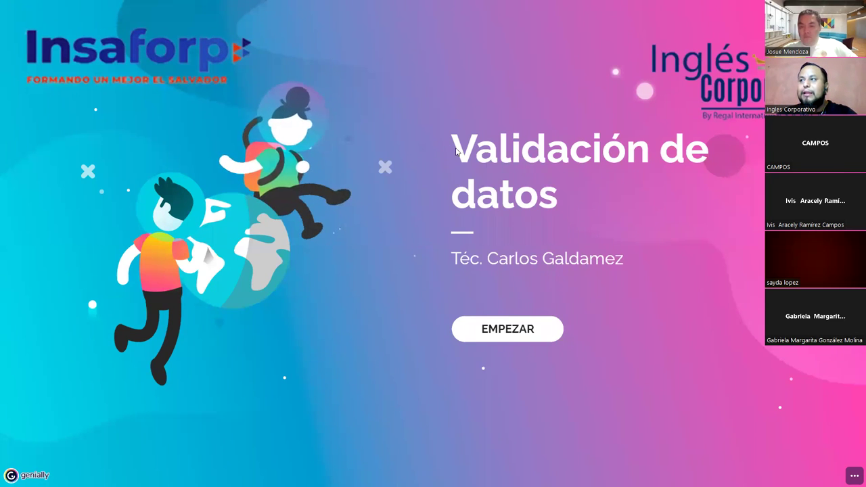
# - Highlight the 'Validación de datos' title, then start the presentation and move past the title slide
pyautogui.moveTo(469, 275); pyautogui.dragTo(523, 208)
pyautogui.click(538, 203)
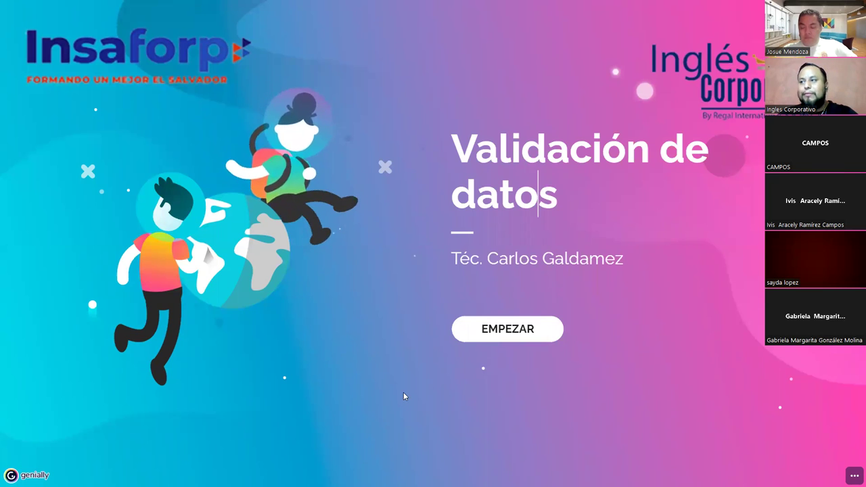
pyautogui.click(491, 339)
pyautogui.click(491, 339)
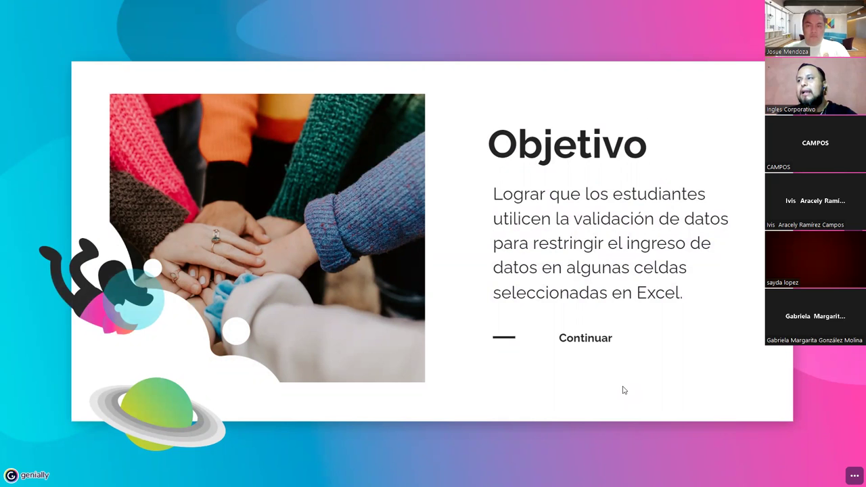
# - Advance to the Concepto slide and highlight the term 'Validación de datos de Excel'
pyautogui.click(586, 340)
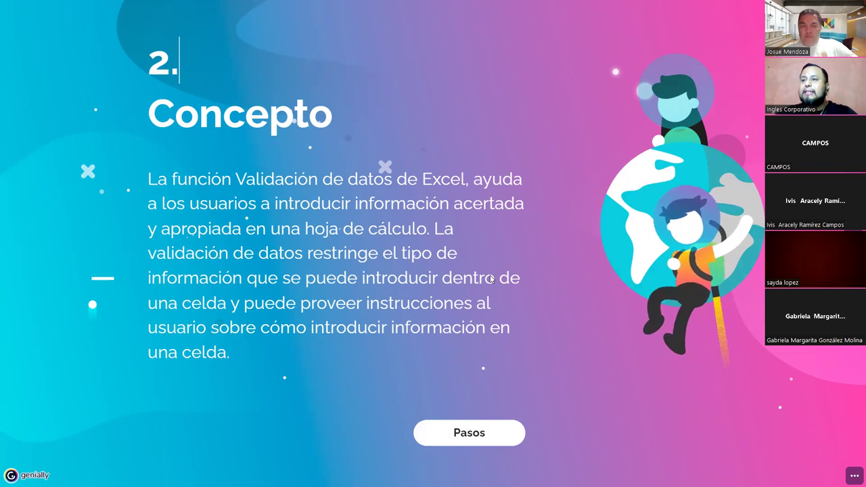
pyautogui.moveTo(236, 180); pyautogui.dragTo(467, 188)
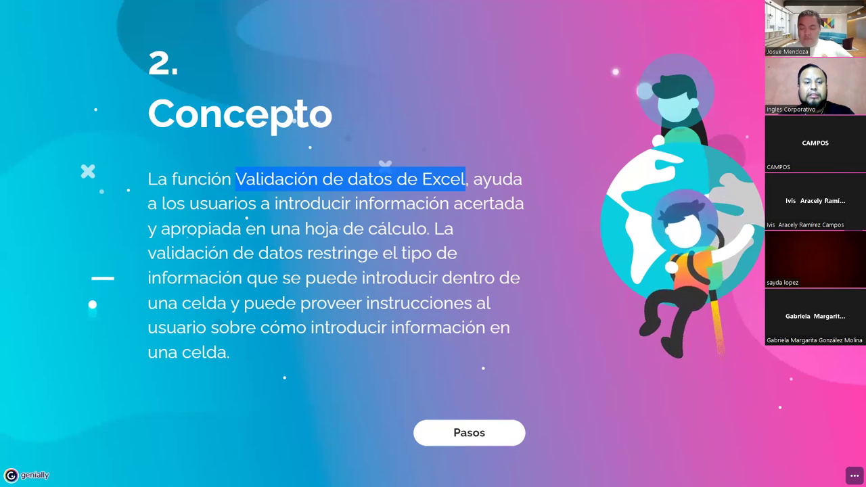
# - Highlight 'Validación de datos' in the Concepto paragraph, then go to the seven-step Pasos slide
pyautogui.hotkey('alt', 'Tab')
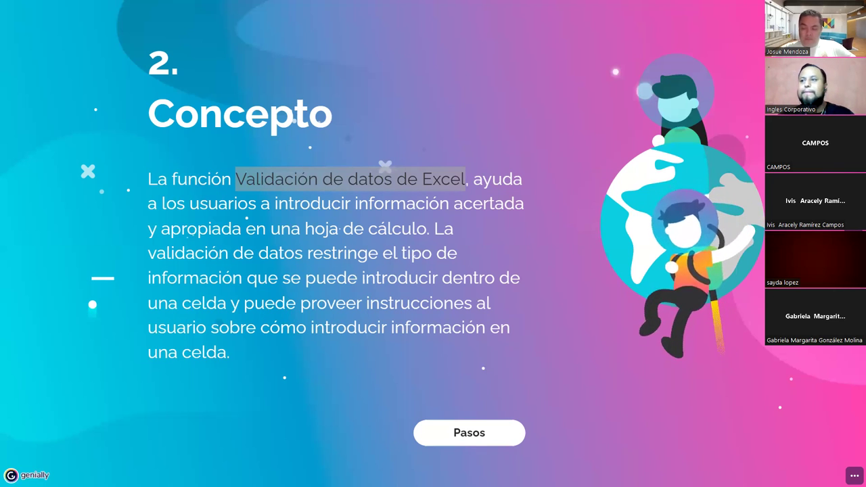
pyautogui.click(189, 202)
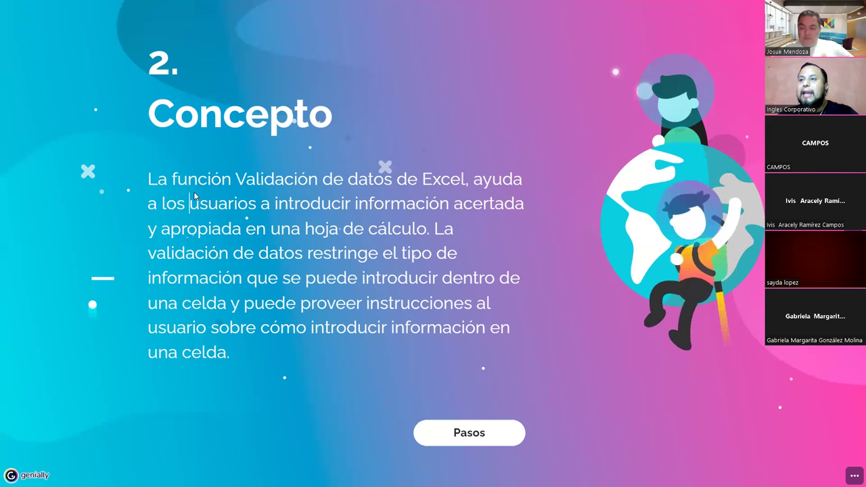
pyautogui.hotkey('ctrl', 'a')
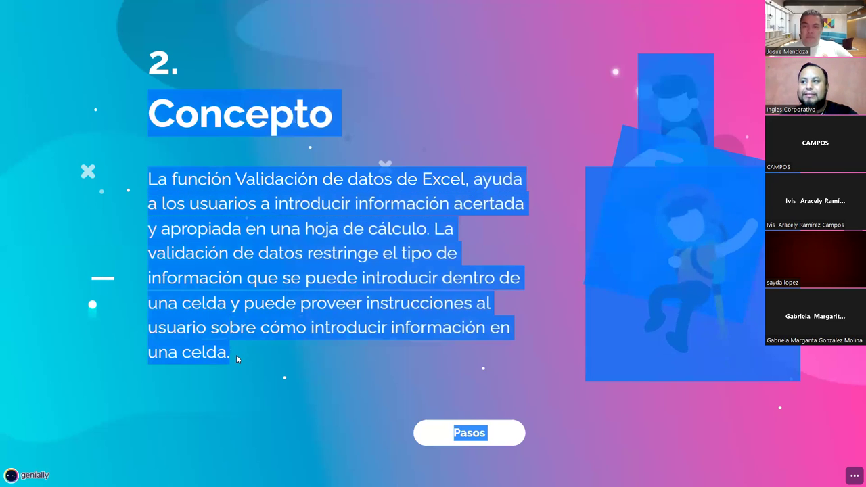
pyautogui.click(287, 180)
pyautogui.moveTo(235, 180); pyautogui.dragTo(391, 181)
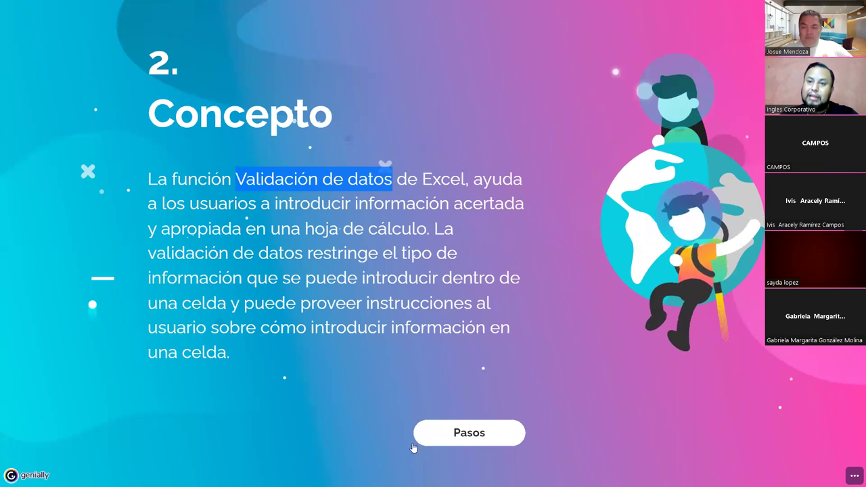
pyautogui.click(465, 440)
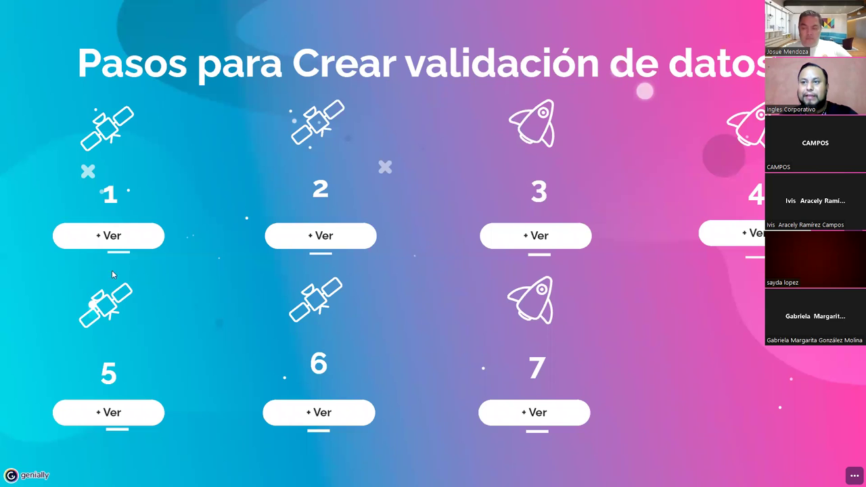
pyautogui.click(106, 241)
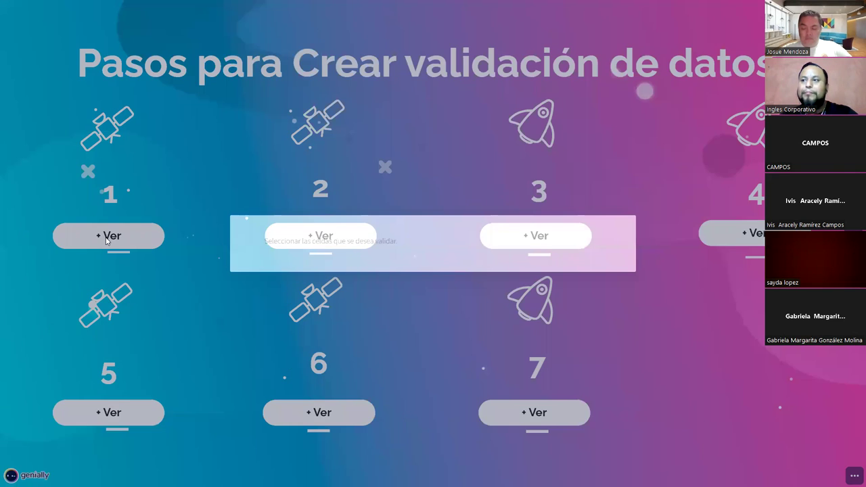
pyautogui.moveTo(265, 242); pyautogui.dragTo(410, 247)
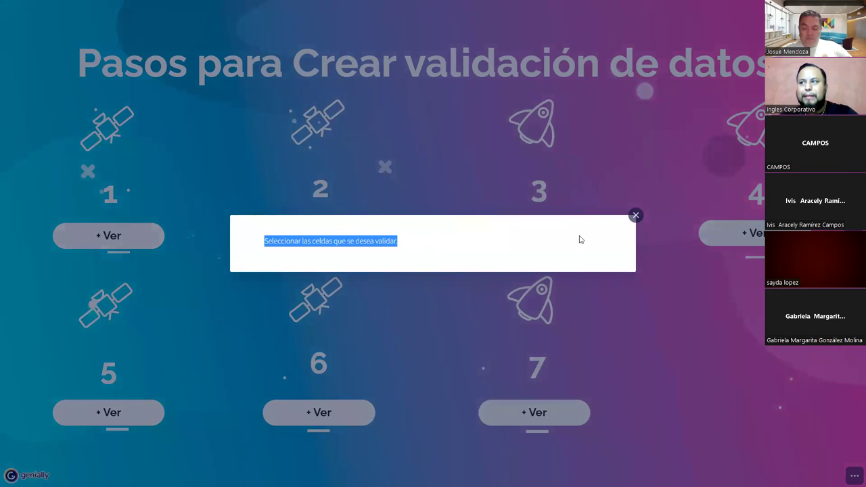
pyautogui.click(634, 215)
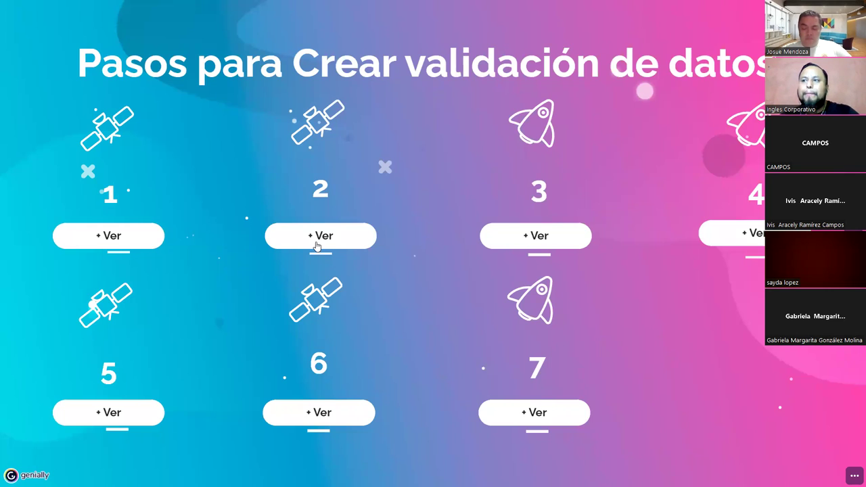
pyautogui.click(316, 244)
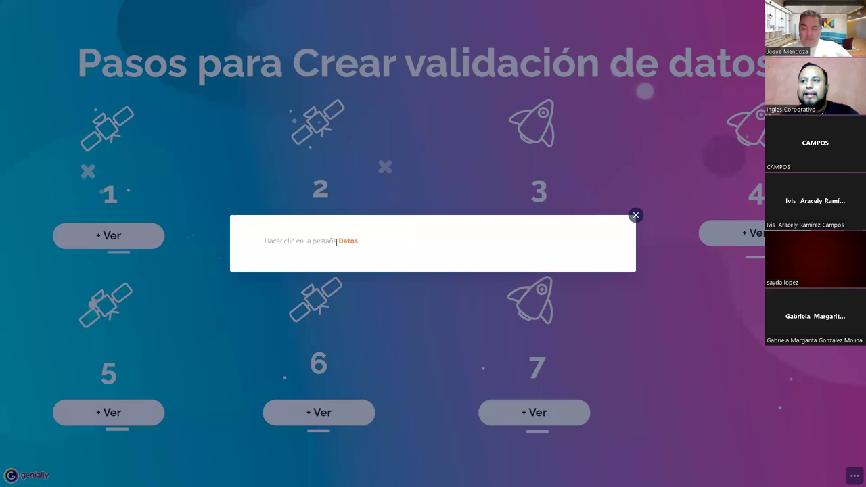
pyautogui.moveTo(359, 243); pyautogui.dragTo(245, 247)
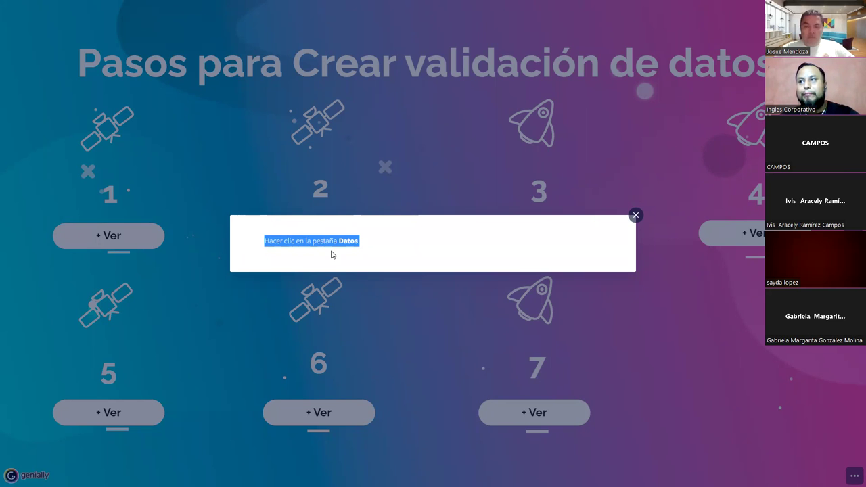
pyautogui.click(635, 217)
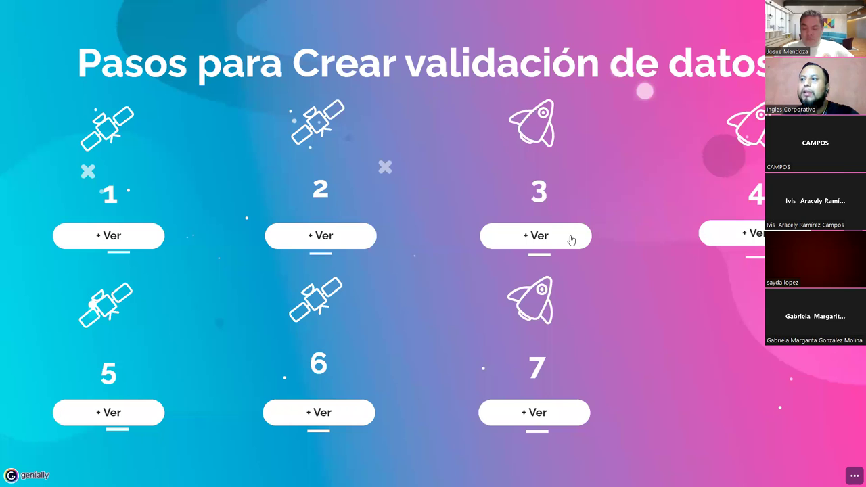
pyautogui.click(535, 237)
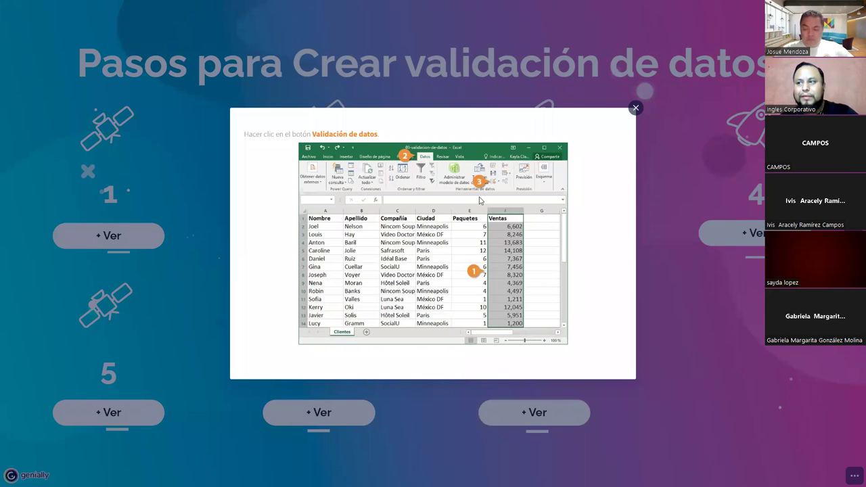
pyautogui.click(633, 111)
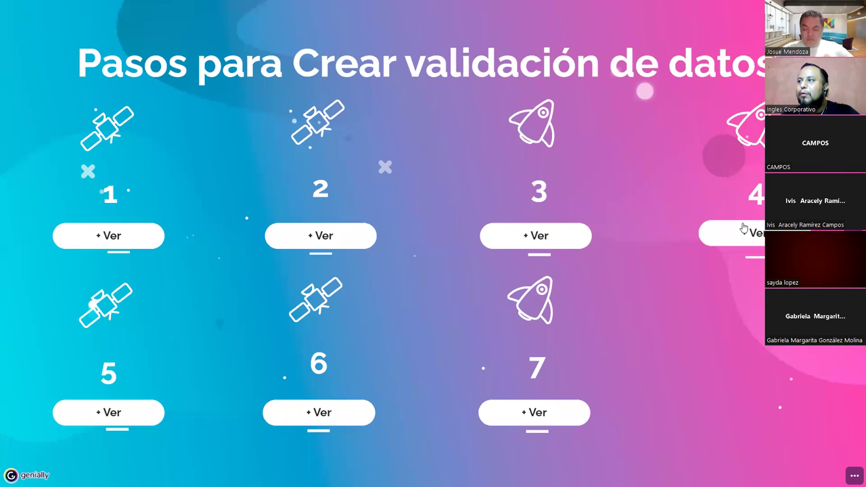
pyautogui.click(744, 234)
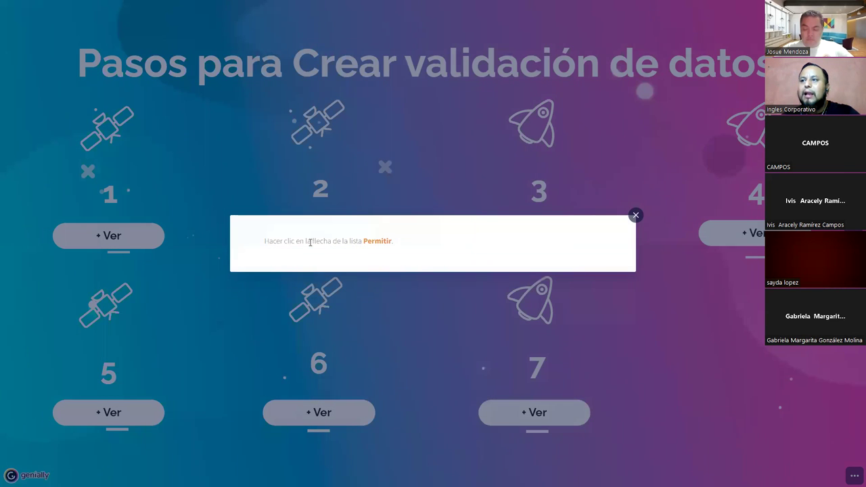
pyautogui.doubleClick(267, 242)
pyautogui.moveTo(295, 240); pyautogui.dragTo(397, 245)
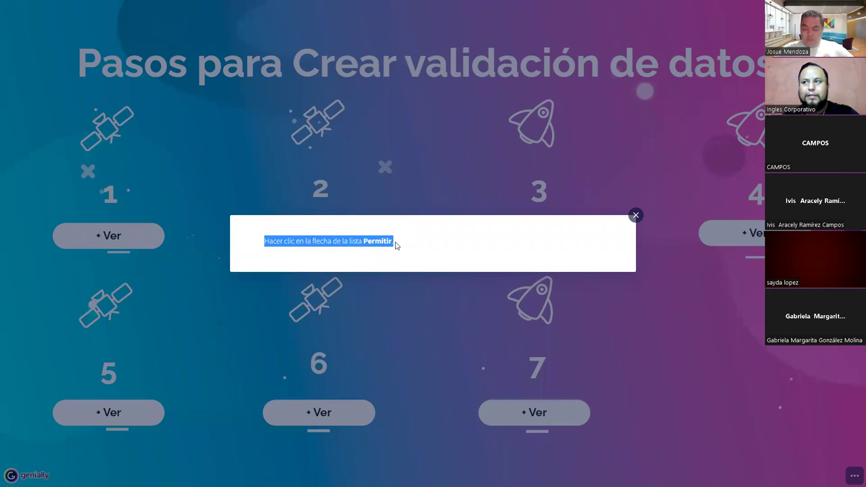
pyautogui.click(635, 215)
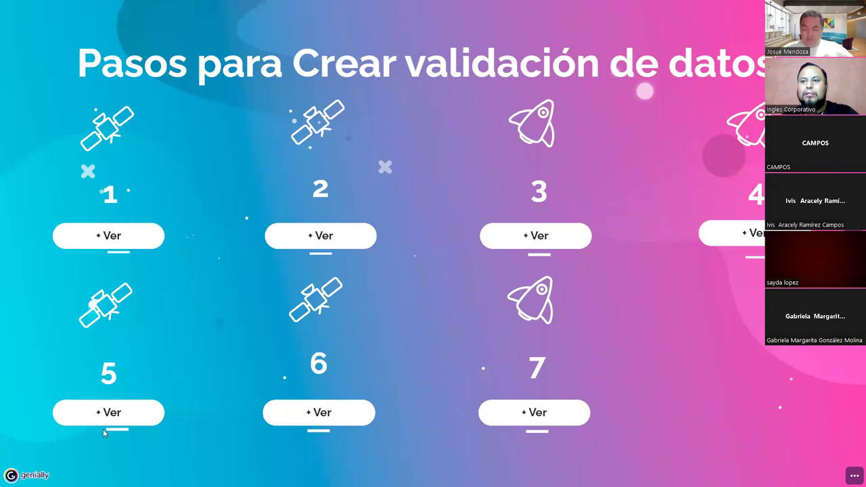
# - Open step 5's data-type popup and highlight its intro and the Cualquier valor entry
pyautogui.click(109, 414)
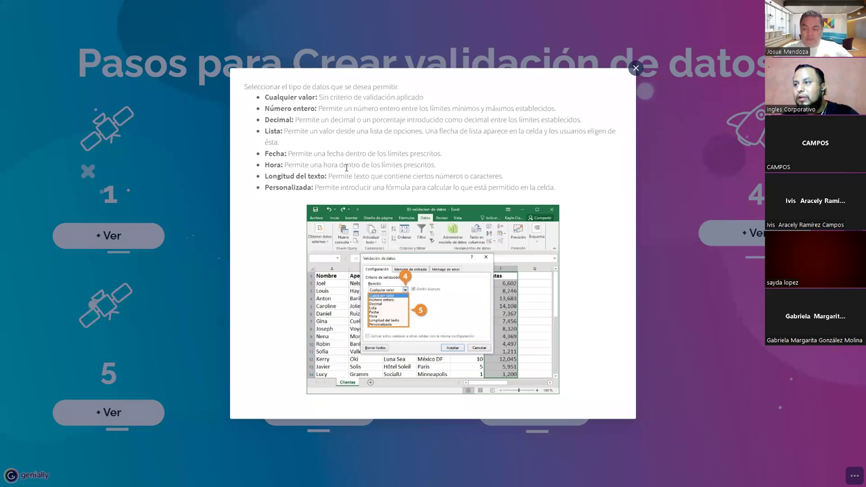
pyautogui.moveTo(245, 87); pyautogui.dragTo(419, 91)
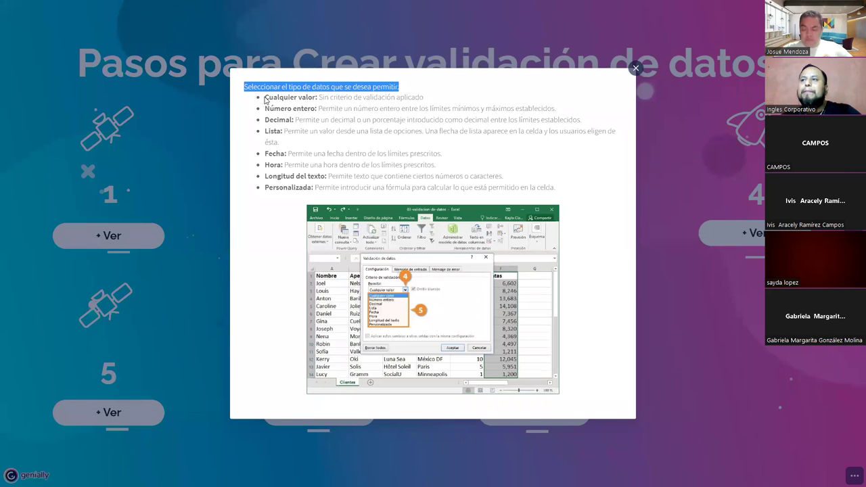
pyautogui.moveTo(264, 97); pyautogui.dragTo(318, 98)
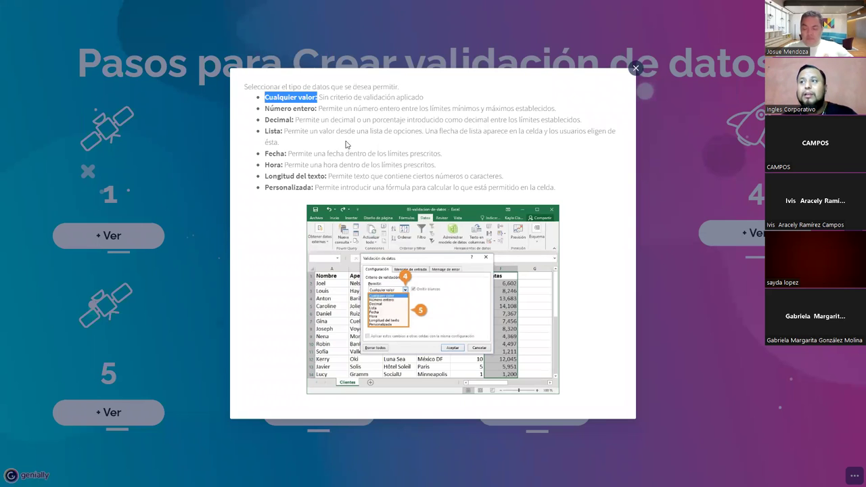
pyautogui.click(324, 98)
pyautogui.moveTo(319, 98); pyautogui.dragTo(430, 103)
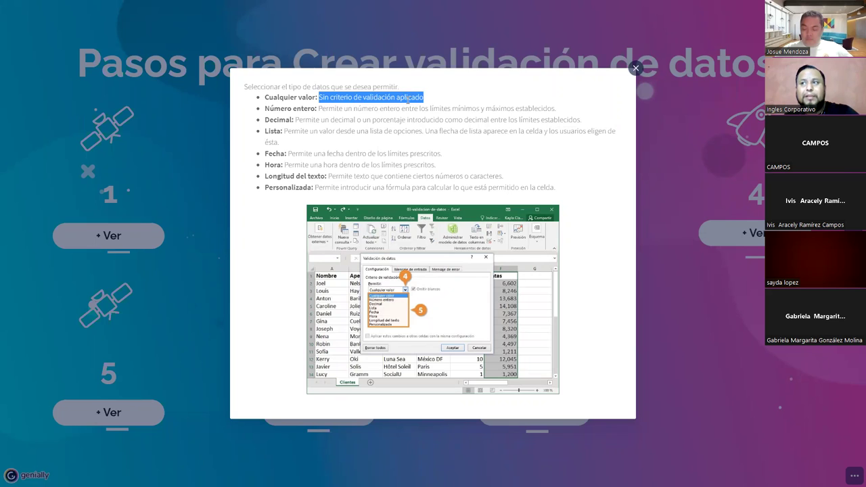
pyautogui.click(407, 99)
# - Emphasize the Número entero option and its description, then the Decimal option name
pyautogui.moveTo(265, 108); pyautogui.dragTo(319, 108)
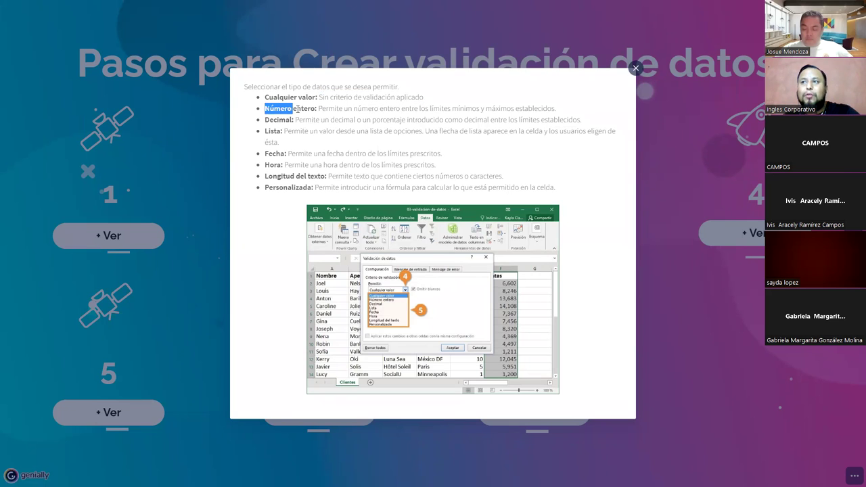
pyautogui.click(331, 117)
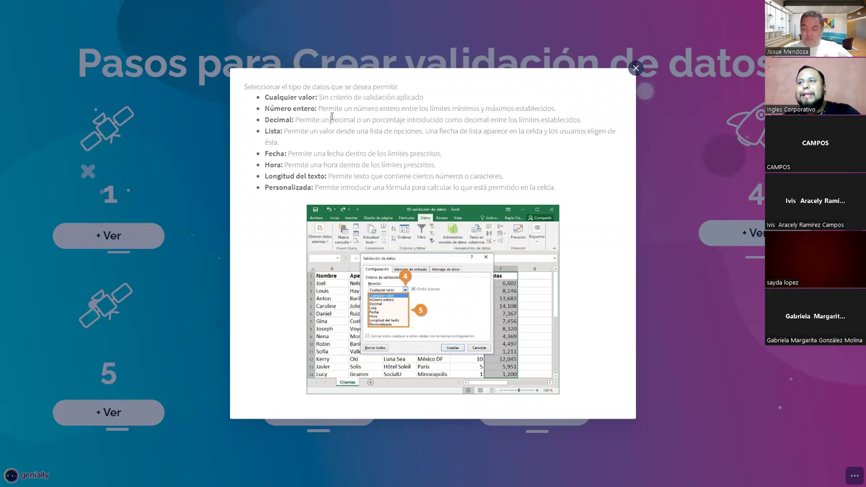
pyautogui.moveTo(325, 108); pyautogui.dragTo(484, 116)
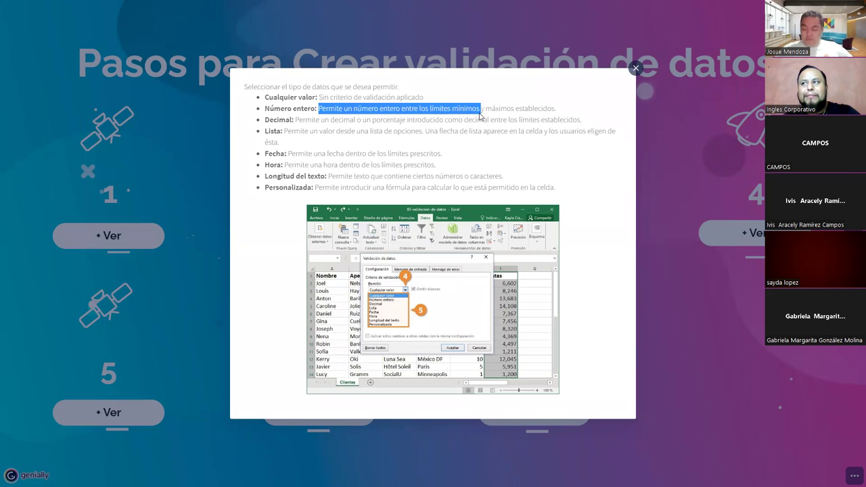
pyautogui.moveTo(484, 116); pyautogui.dragTo(566, 113)
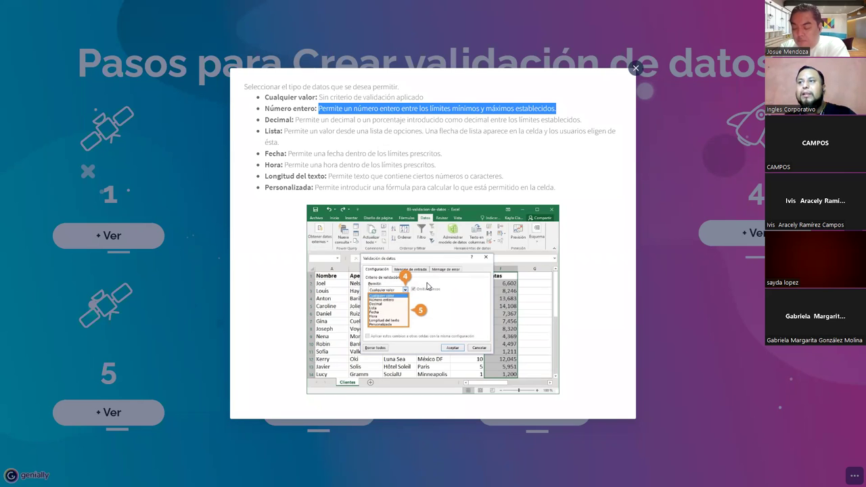
pyautogui.moveTo(265, 119); pyautogui.dragTo(295, 120)
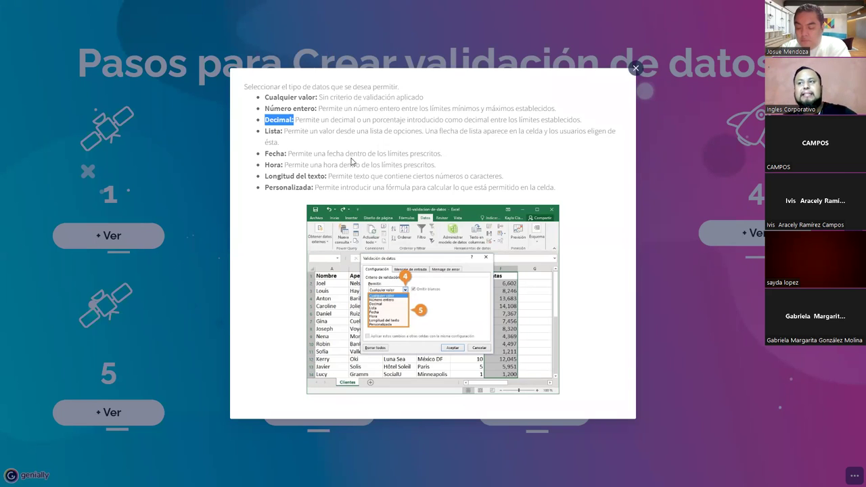
# - Highlight the Lista, Fecha, Hora, Longitud del texto and Personalizada data-type entries
pyautogui.moveTo(265, 132); pyautogui.dragTo(283, 131)
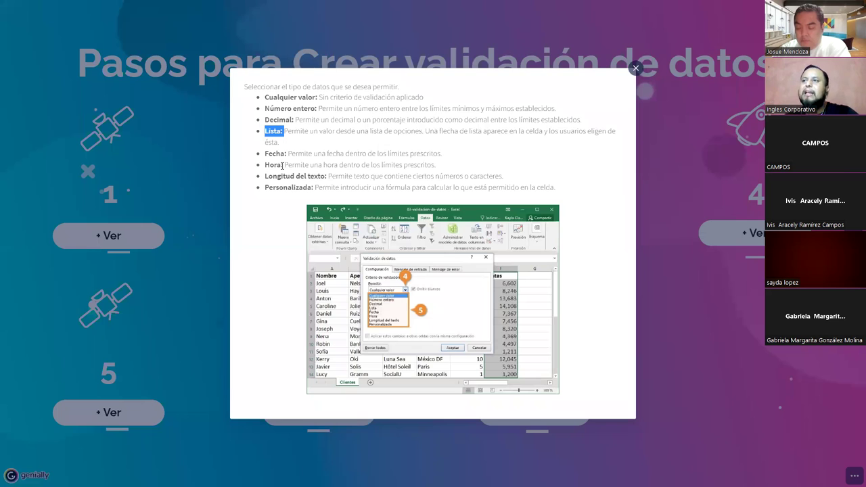
pyautogui.moveTo(284, 131); pyautogui.dragTo(281, 143)
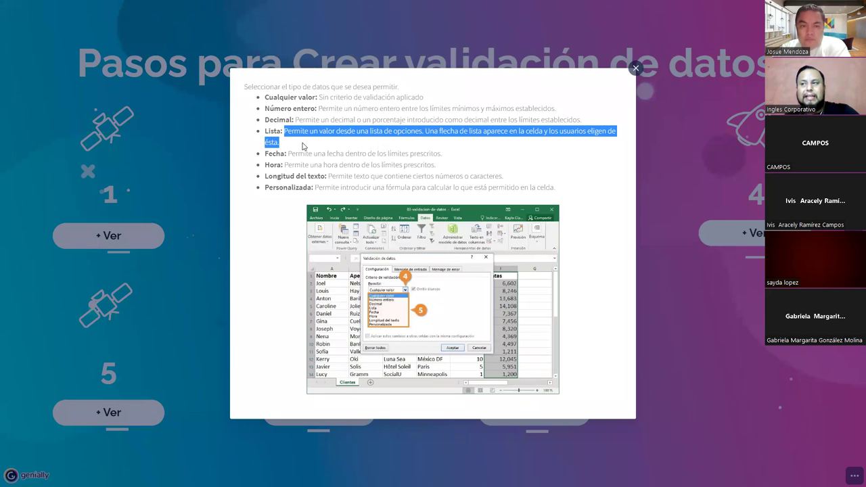
pyautogui.moveTo(264, 153); pyautogui.dragTo(312, 154)
pyautogui.click(314, 154)
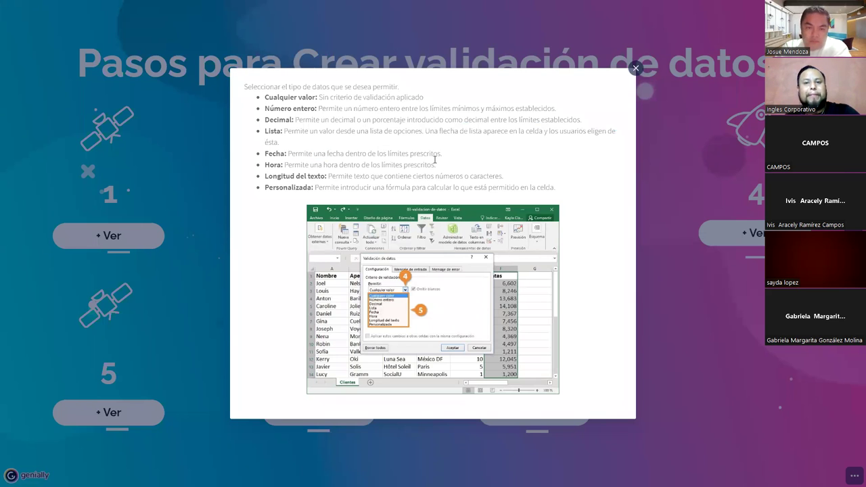
pyautogui.moveTo(264, 165); pyautogui.dragTo(439, 173)
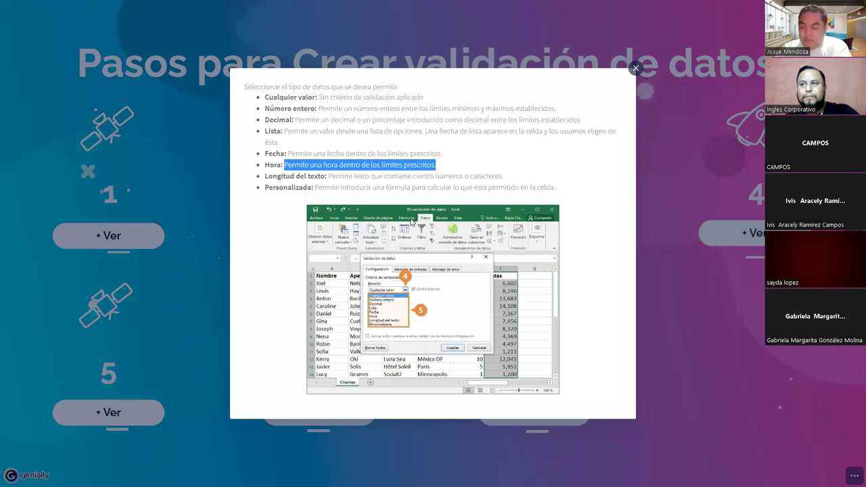
pyautogui.moveTo(265, 176); pyautogui.dragTo(503, 177)
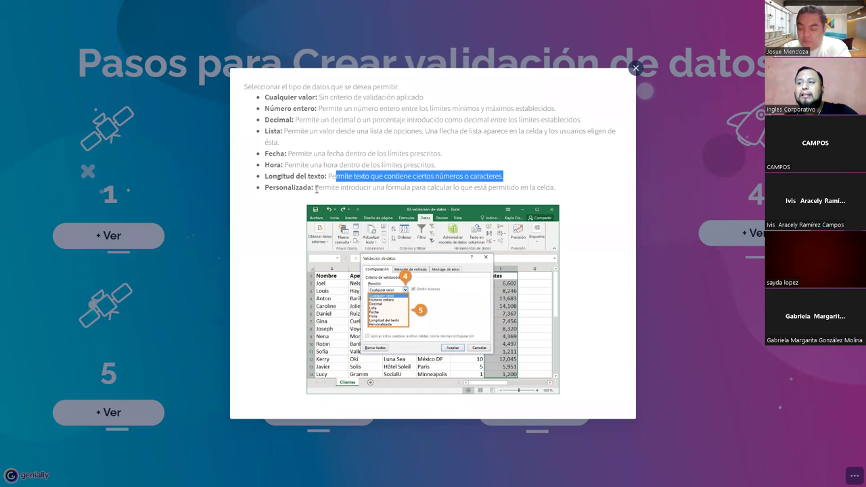
pyautogui.moveTo(315, 190); pyautogui.dragTo(447, 192)
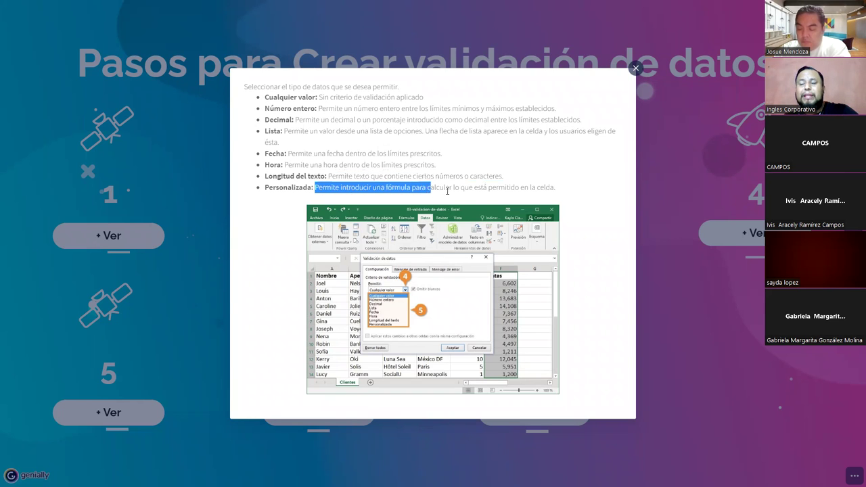
pyautogui.moveTo(446, 191); pyautogui.dragTo(561, 196)
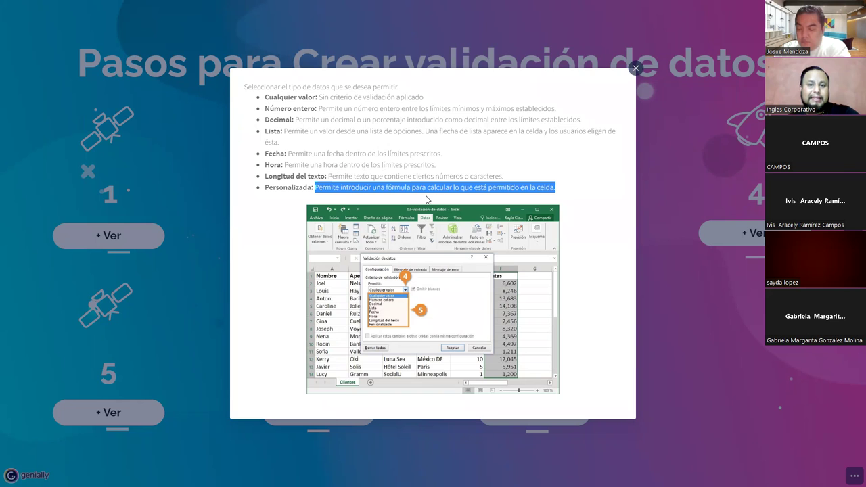
pyautogui.click(492, 198)
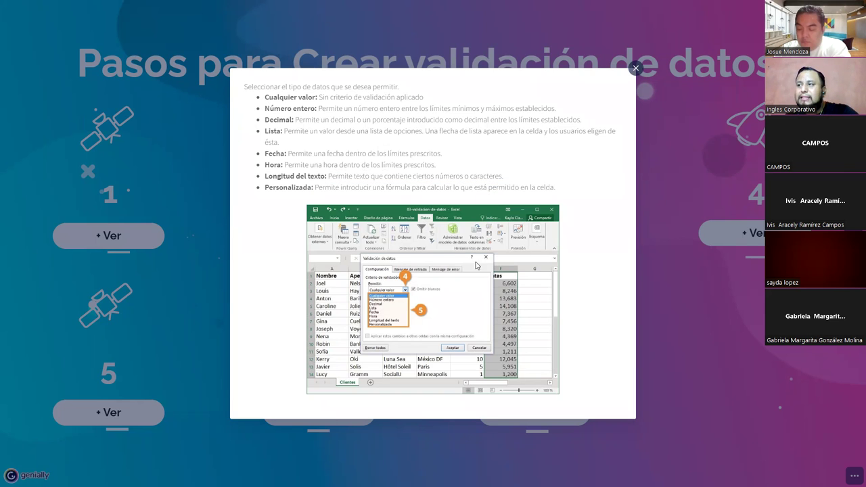
# - Re-highlight the full data-type list, then show step 6's 'Especificar las reglas' instruction
pyautogui.click(636, 69)
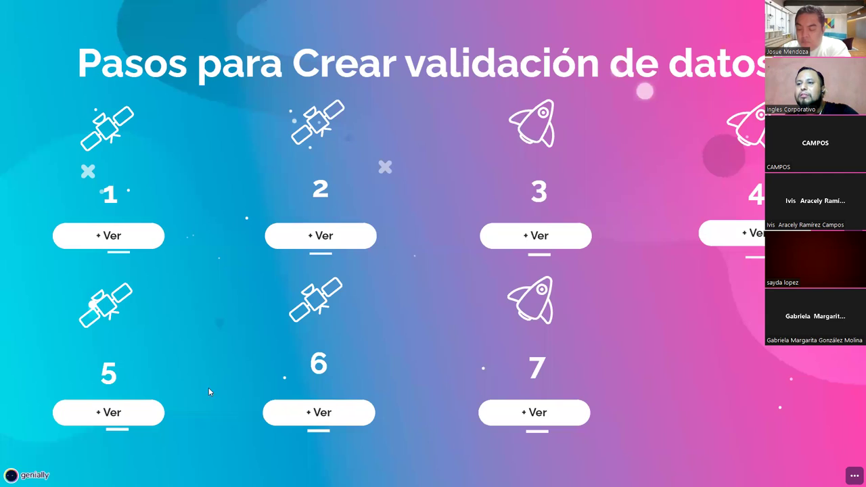
pyautogui.click(131, 412)
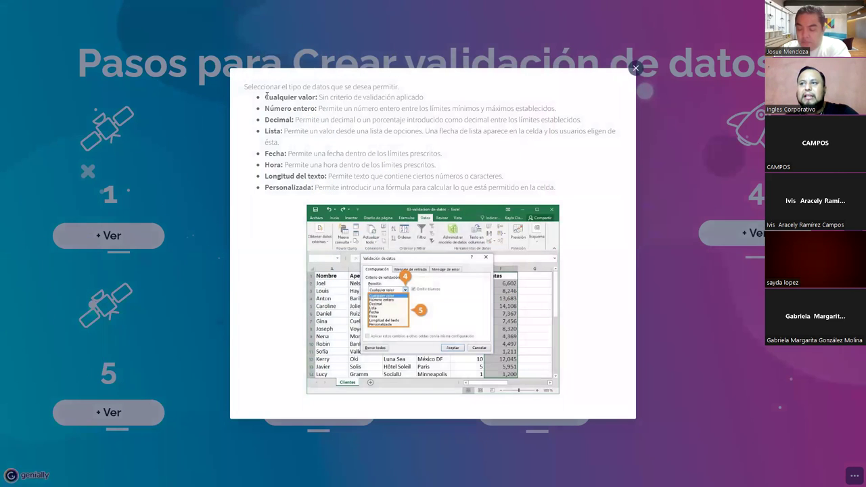
pyautogui.moveTo(264, 97); pyautogui.dragTo(354, 188)
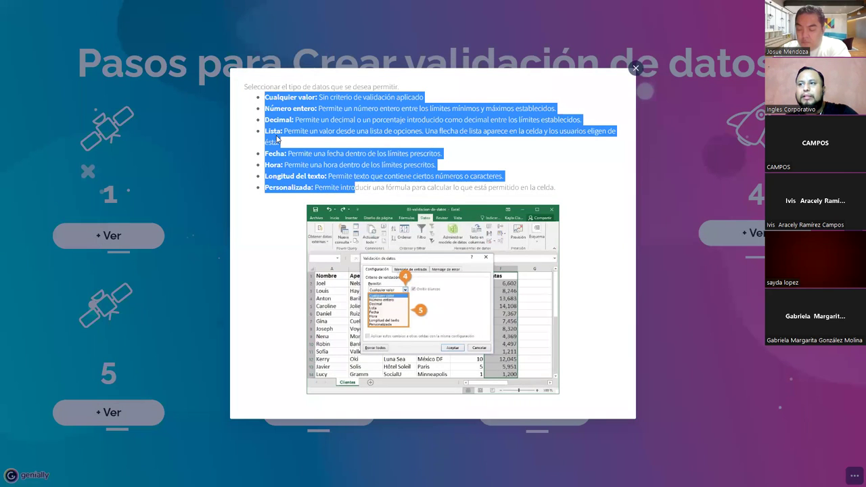
pyautogui.click(636, 68)
pyautogui.click(309, 414)
pyautogui.moveTo(263, 241); pyautogui.dragTo(426, 243)
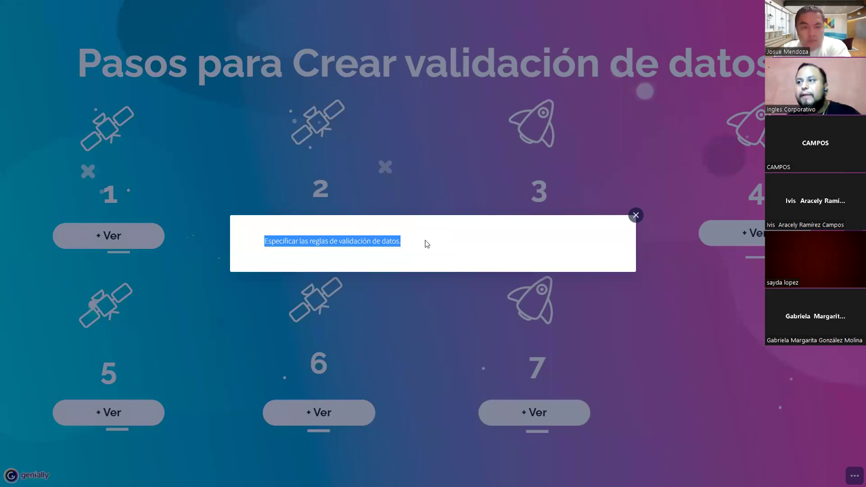
# - Show the step 7 'Hacer clic en Aceptar' popup, highlighting its validated-cells paragraph and TIPS note
pyautogui.click(634, 216)
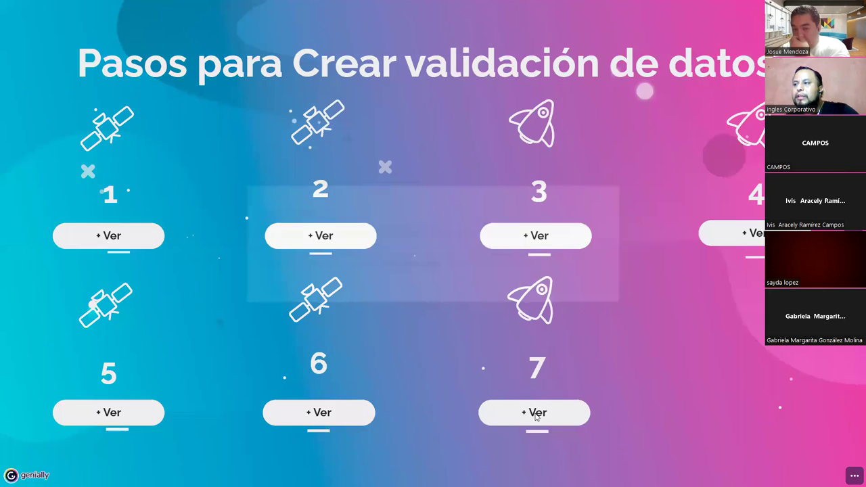
pyautogui.click(536, 414)
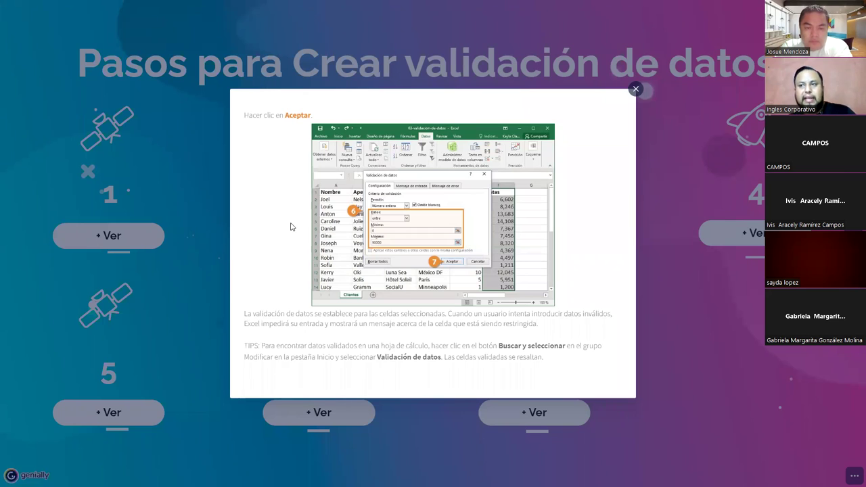
pyautogui.moveTo(244, 314); pyautogui.dragTo(561, 328)
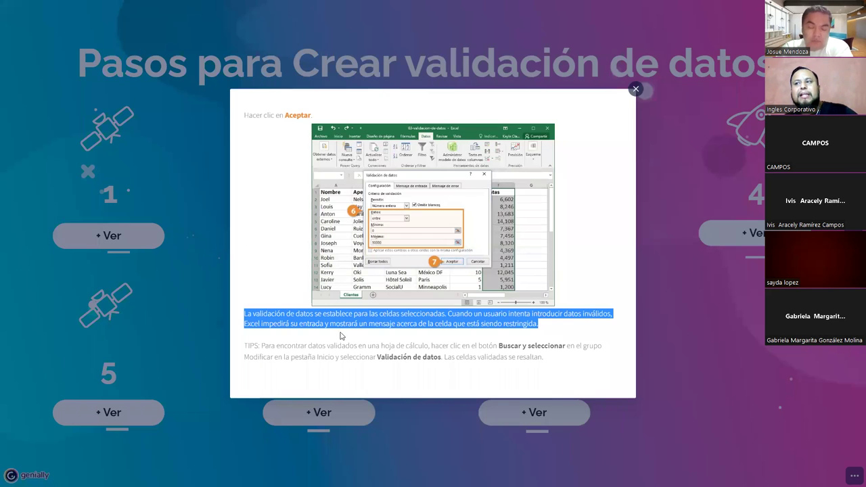
pyautogui.moveTo(324, 324); pyautogui.dragTo(553, 330)
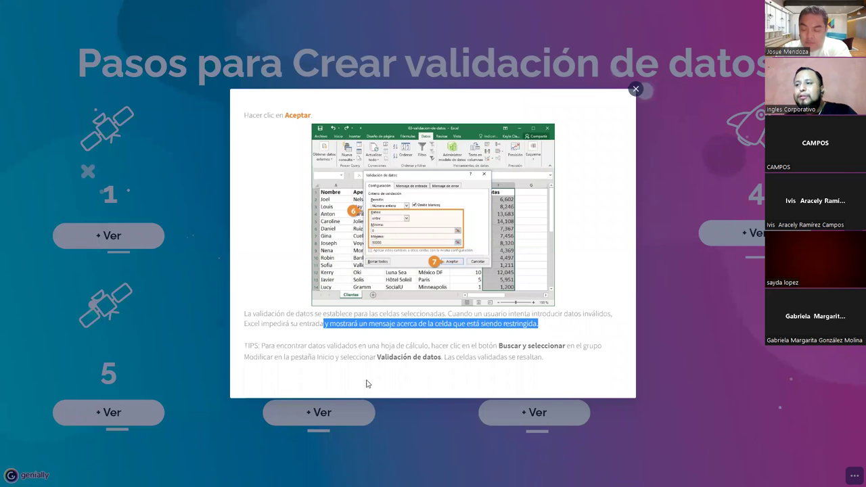
pyautogui.moveTo(245, 345)
pyautogui.mouseDown()
pyautogui.moveTo(323, 356)
pyautogui.moveTo(359, 345)
pyautogui.moveTo(570, 348)
pyautogui.mouseUp()
pyautogui.click(432, 347)
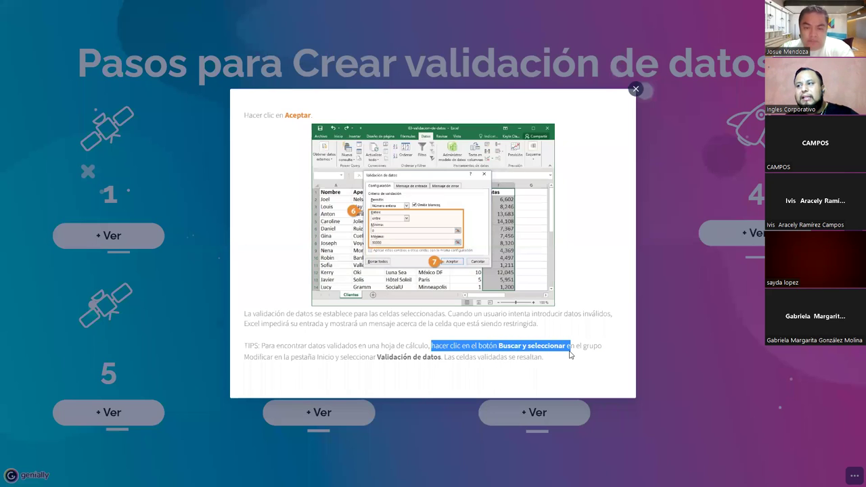
# - Highlight the TIPS sentences on choosing Validación de datos and highlighted cells, then close the popup
pyautogui.click(244, 357)
pyautogui.moveTo(332, 358)
pyautogui.mouseDown()
pyautogui.moveTo(367, 366)
pyautogui.moveTo(445, 357)
pyautogui.mouseUp()
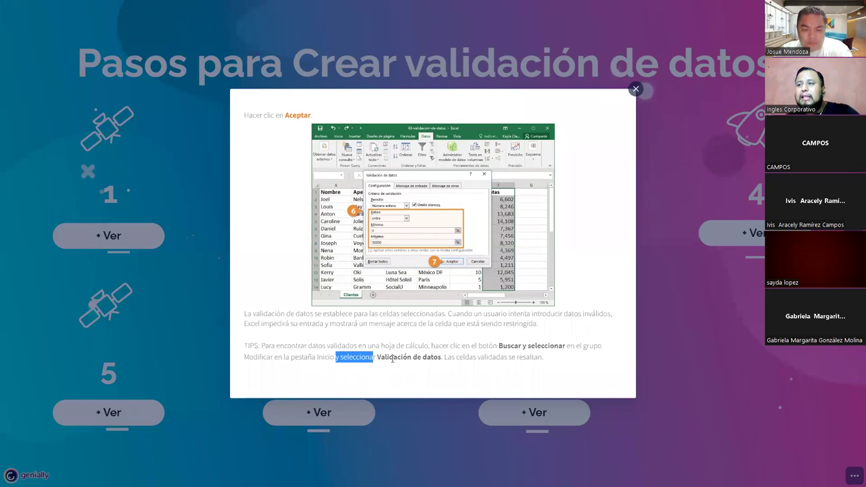
pyautogui.click(447, 358)
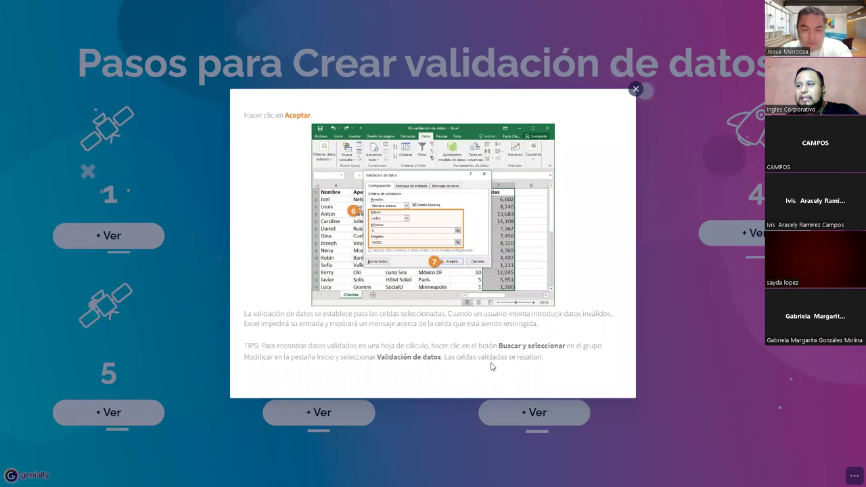
pyautogui.moveTo(443, 356); pyautogui.dragTo(571, 364)
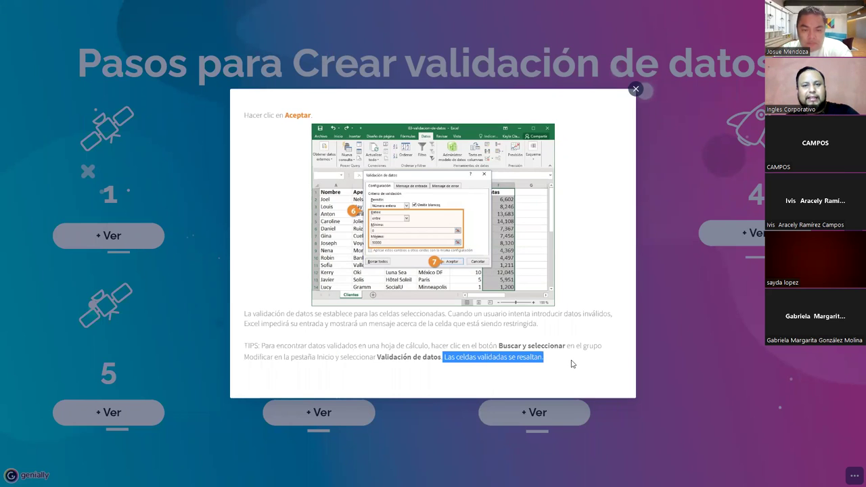
pyautogui.moveTo(245, 346); pyautogui.dragTo(557, 367)
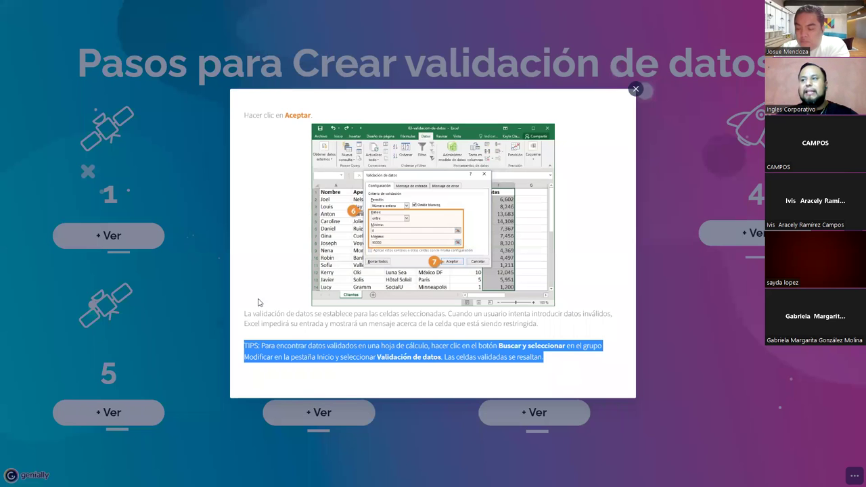
pyautogui.click(635, 89)
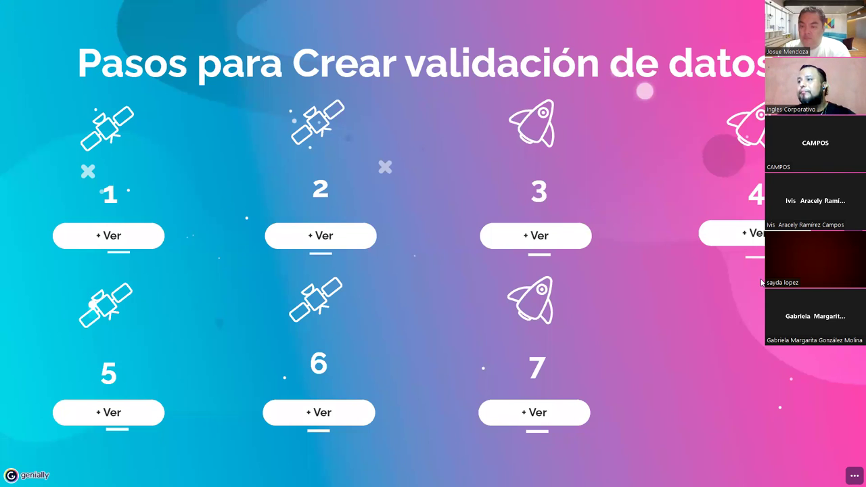
# - Advance to the input and error messages slide and scroll to its eight-step list
pyautogui.press('Right')
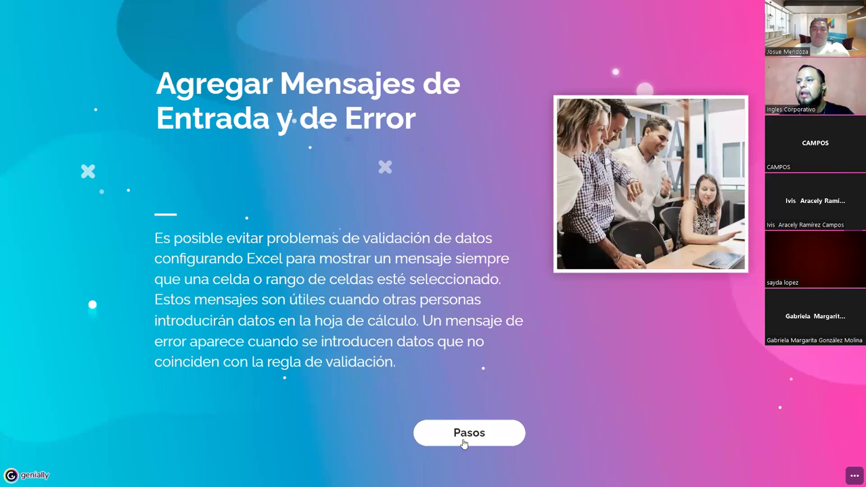
pyautogui.scroll(-5, 463, 440)
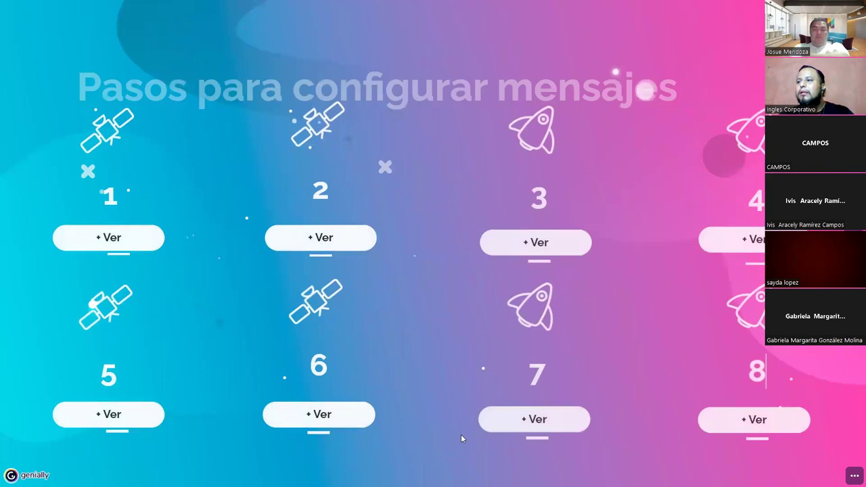
# - Review message-setup steps 1 to 3, highlighting each instruction including the Datos tab step
pyautogui.click(107, 241)
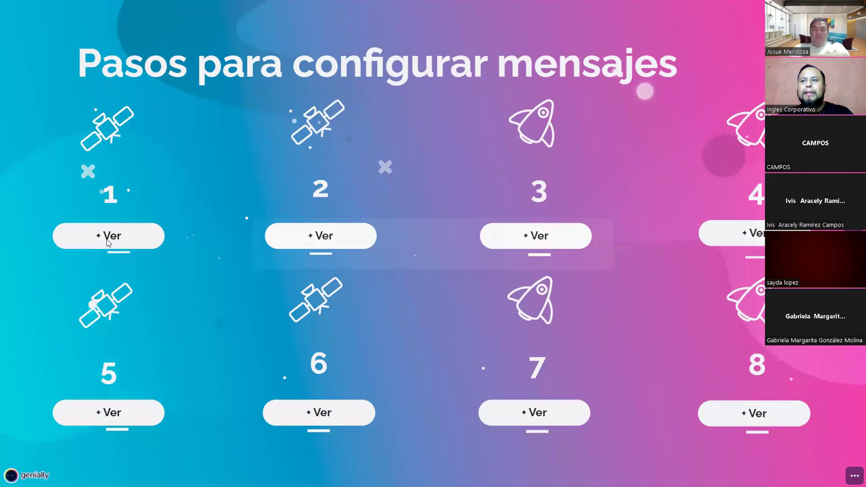
pyautogui.moveTo(263, 241)
pyautogui.mouseDown()
pyautogui.moveTo(444, 237)
pyautogui.moveTo(488, 252)
pyautogui.mouseUp()
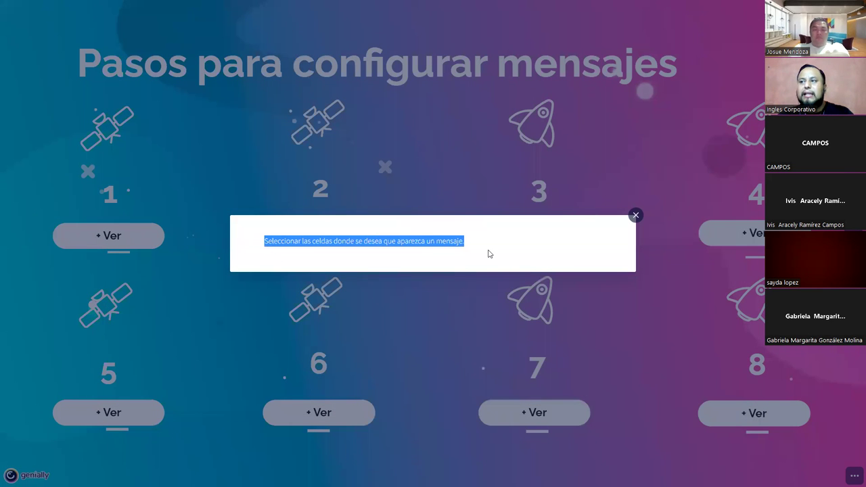
pyautogui.click(452, 307)
pyautogui.click(344, 241)
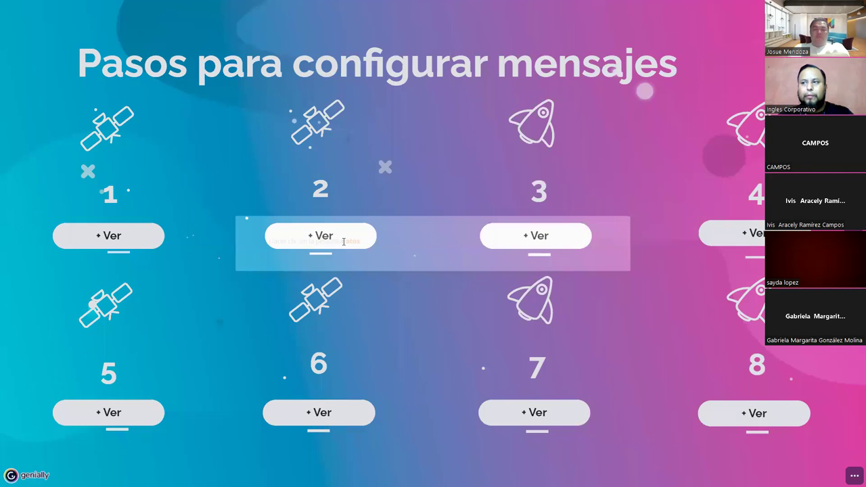
pyautogui.moveTo(264, 242); pyautogui.dragTo(376, 243)
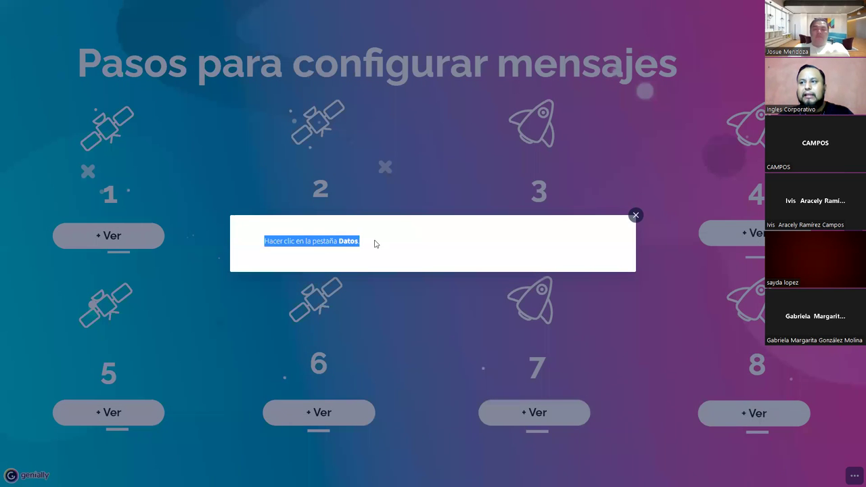
pyautogui.click(402, 313)
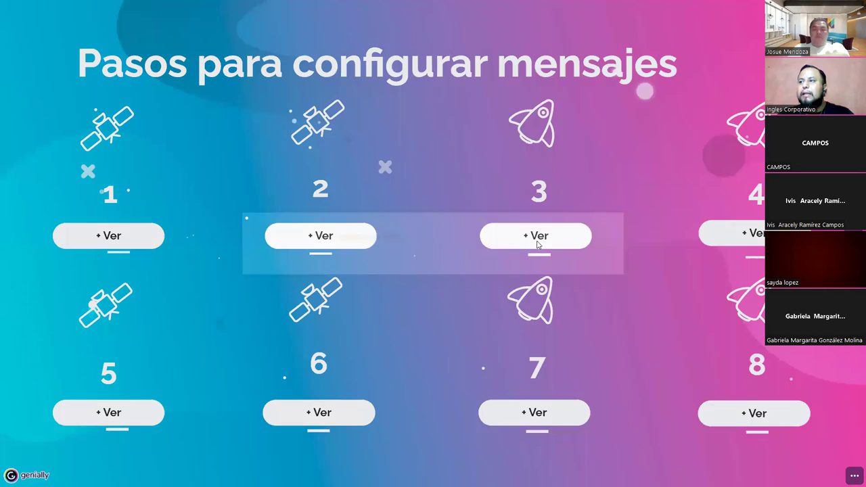
pyautogui.click(537, 245)
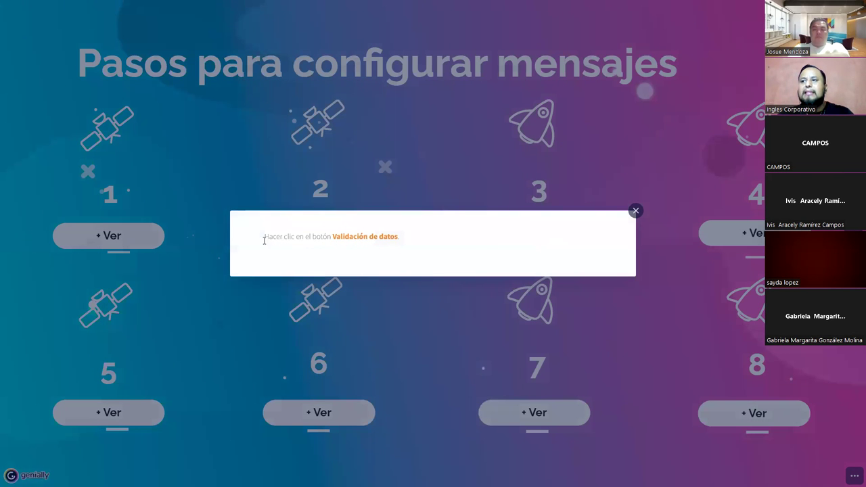
pyautogui.moveTo(313, 236); pyautogui.dragTo(412, 237)
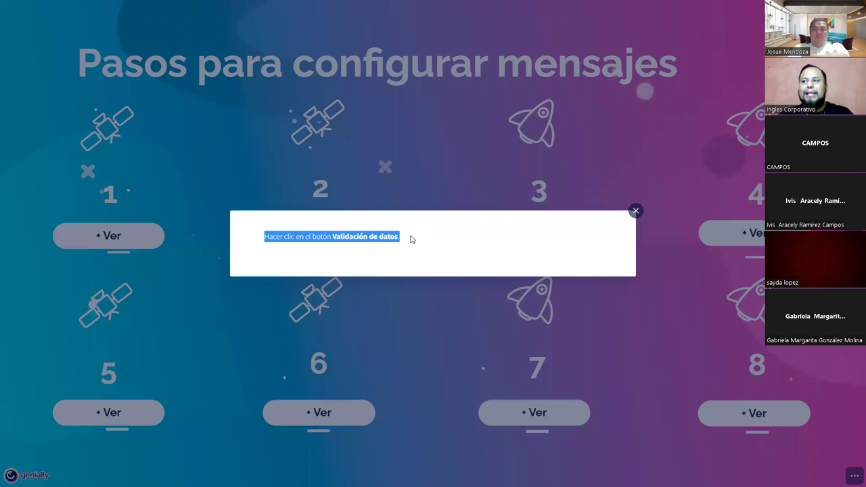
pyautogui.click(443, 302)
# - Review steps 4 to 6, emphasizing 'Mensaje de entrada' and the Mensaje de error instruction
pyautogui.click(727, 232)
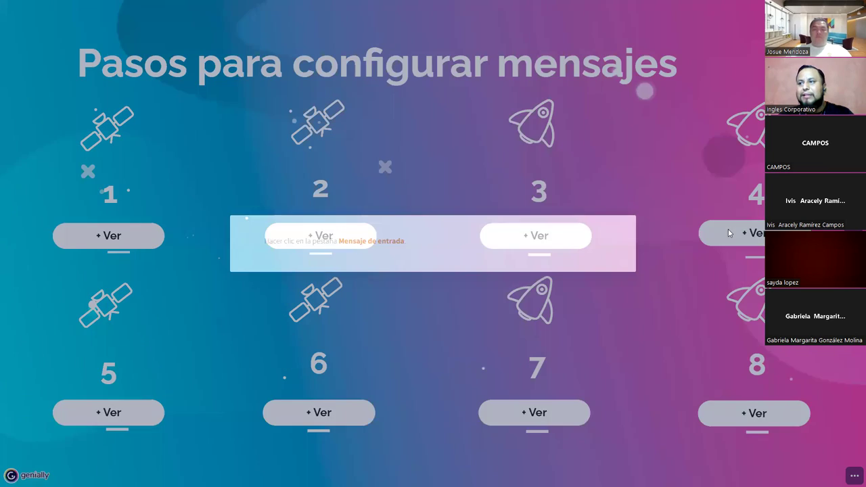
pyautogui.moveTo(264, 241); pyautogui.dragTo(421, 246)
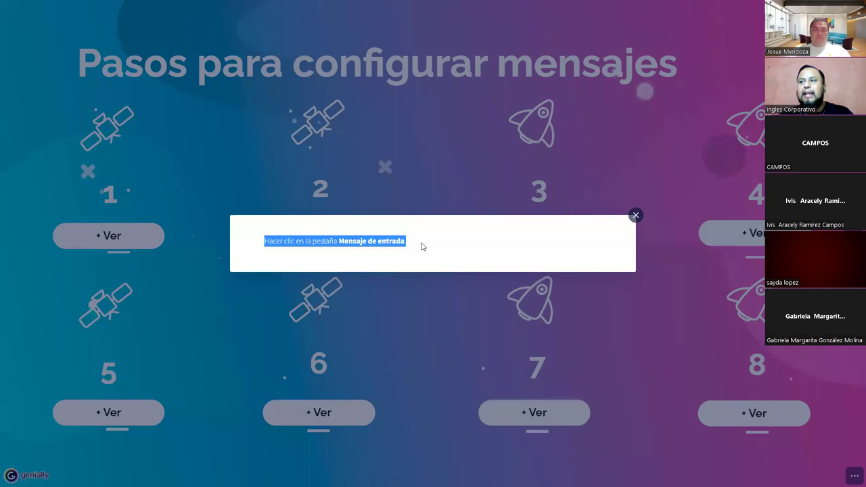
pyautogui.click(340, 255)
pyautogui.moveTo(338, 241); pyautogui.dragTo(414, 247)
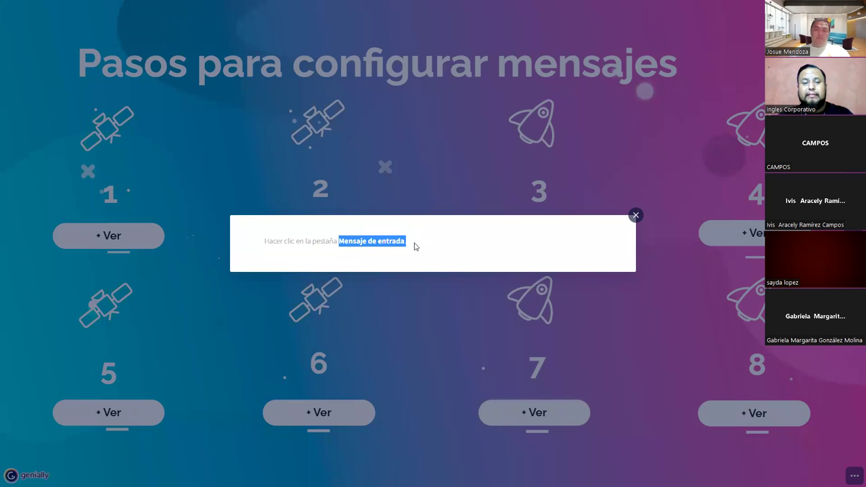
pyautogui.click(417, 303)
pyautogui.click(113, 415)
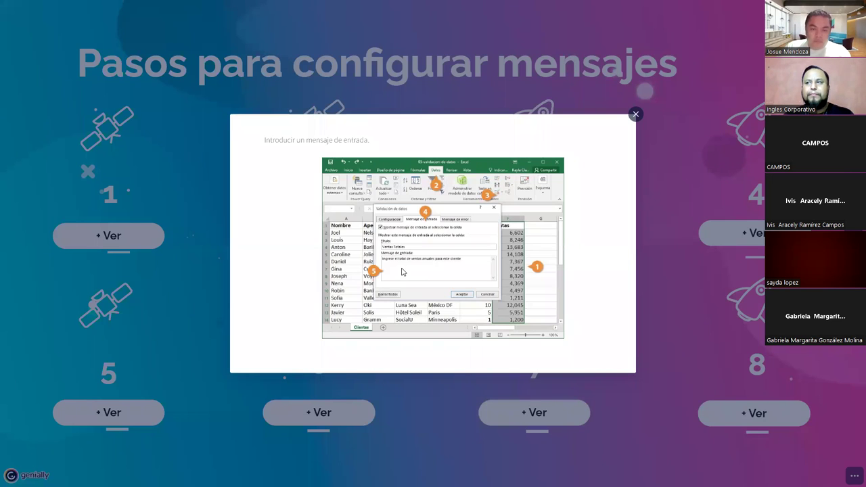
pyautogui.click(322, 420)
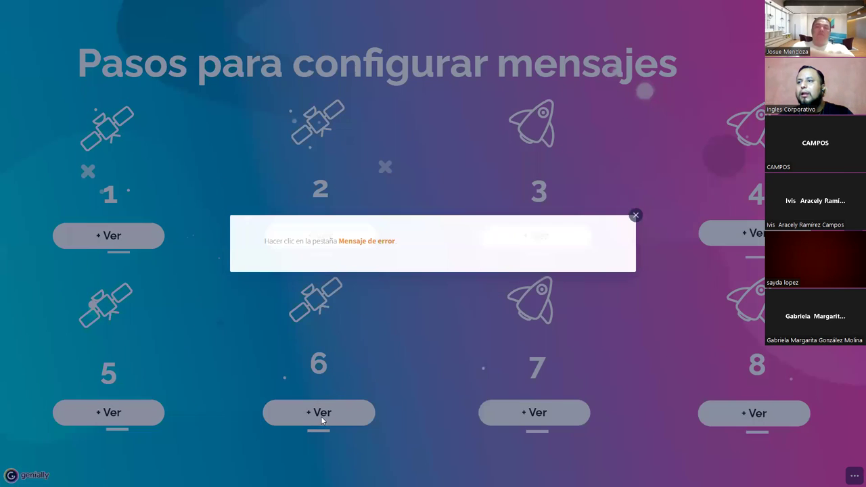
pyautogui.moveTo(264, 242); pyautogui.dragTo(402, 250)
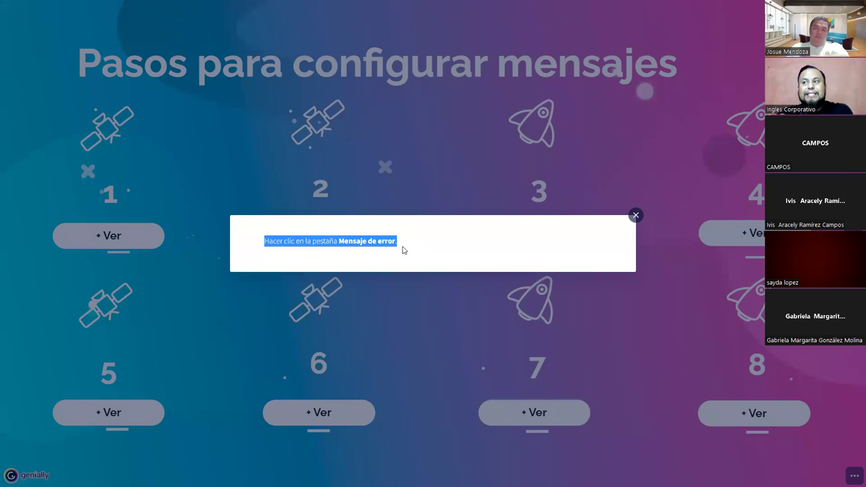
pyautogui.click(403, 251)
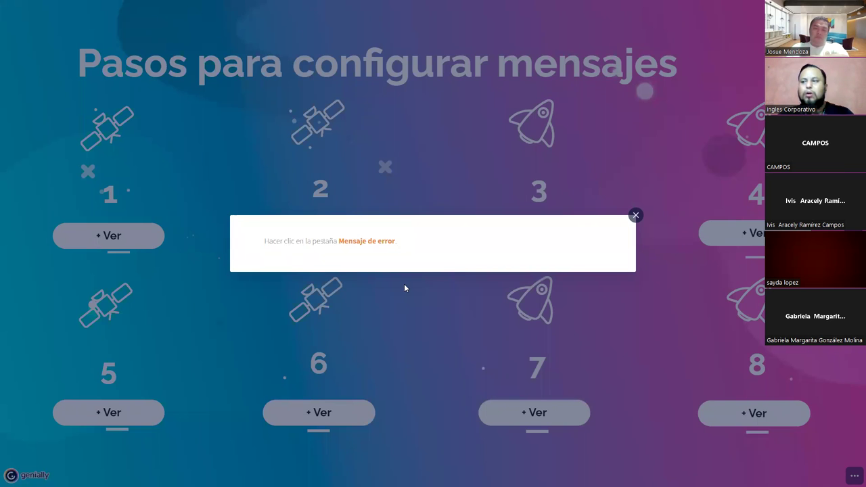
pyautogui.click(499, 417)
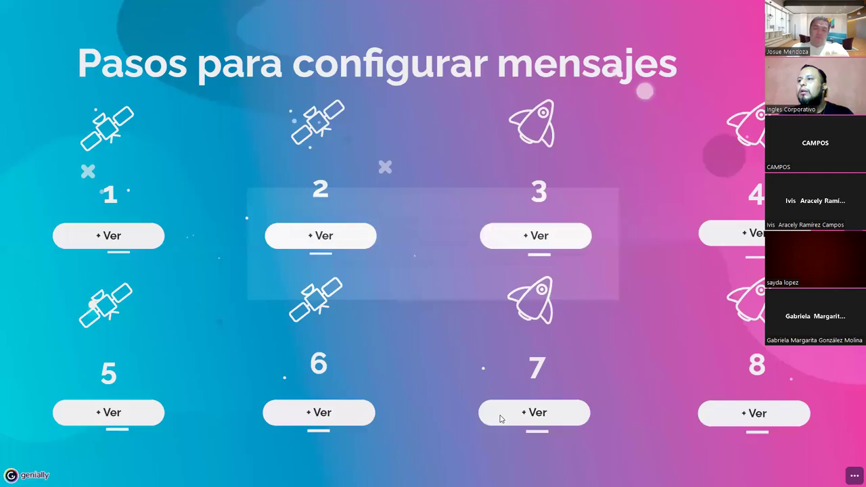
# - Open step 7's alert-style list and point out Detener, Advertencia and Información
pyautogui.click(501, 415)
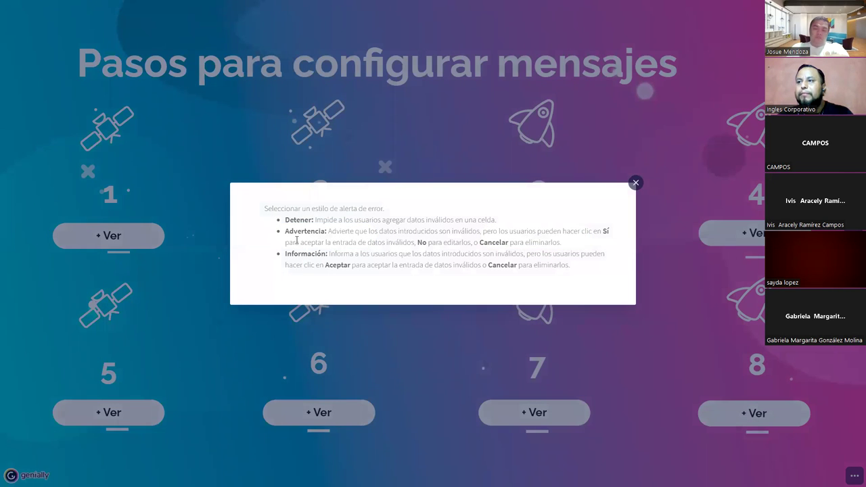
pyautogui.moveTo(264, 207); pyautogui.dragTo(398, 213)
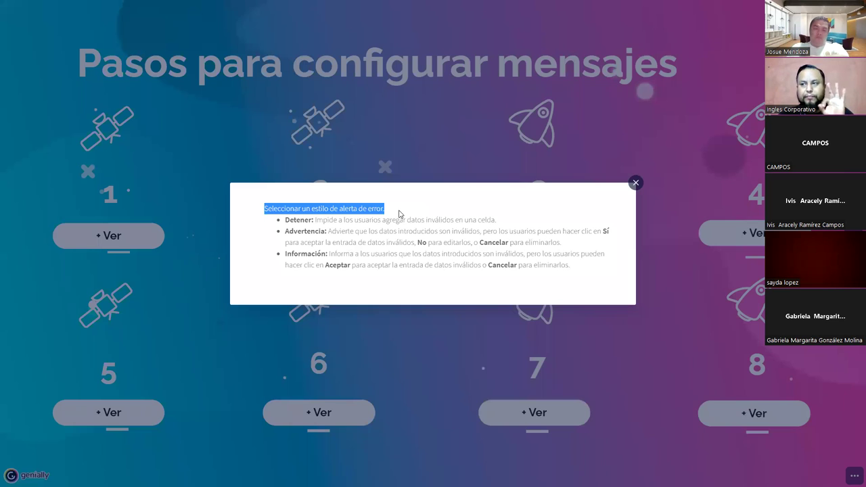
pyautogui.doubleClick(295, 220)
pyautogui.click(302, 231)
pyautogui.doubleClick(301, 231)
pyautogui.doubleClick(301, 254)
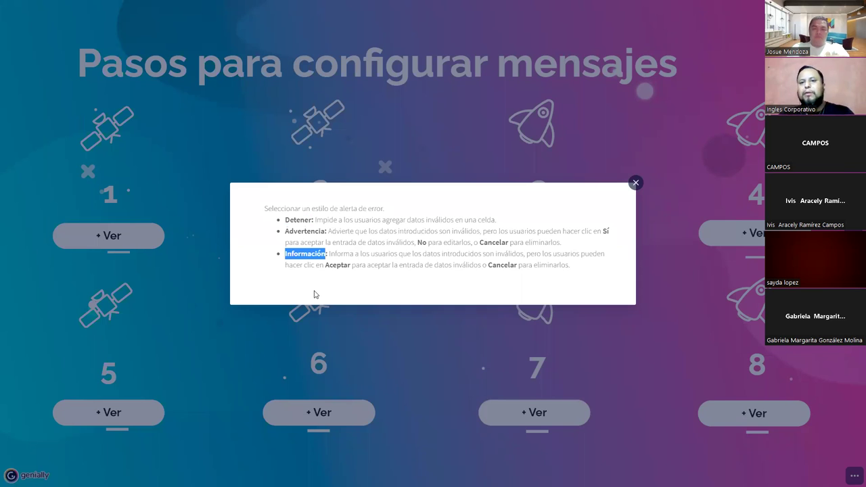
pyautogui.doubleClick(301, 220)
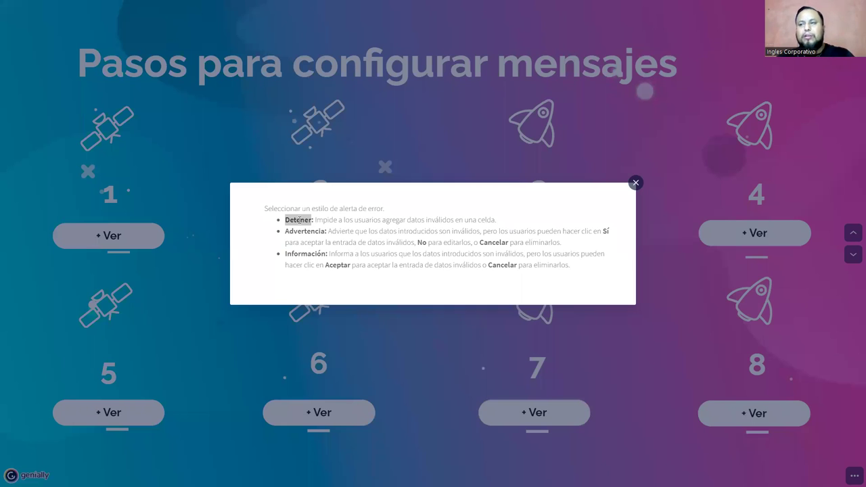
pyautogui.doubleClick(299, 220)
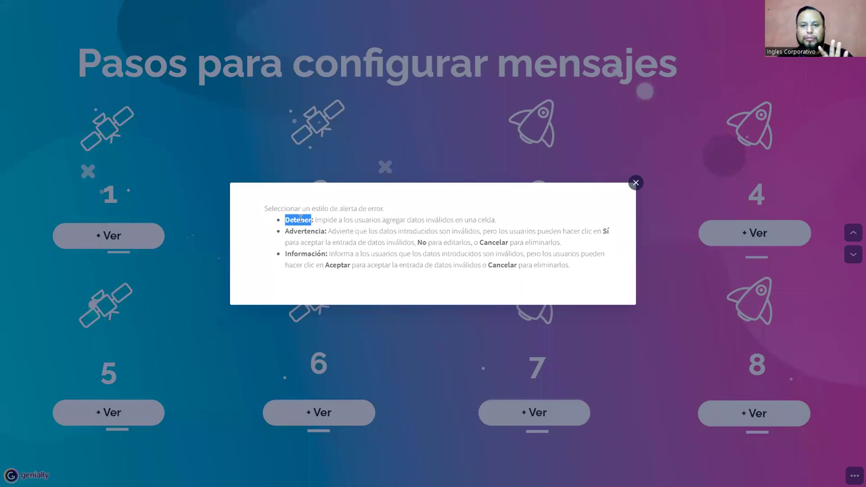
pyautogui.doubleClick(296, 232)
pyautogui.doubleClick(304, 253)
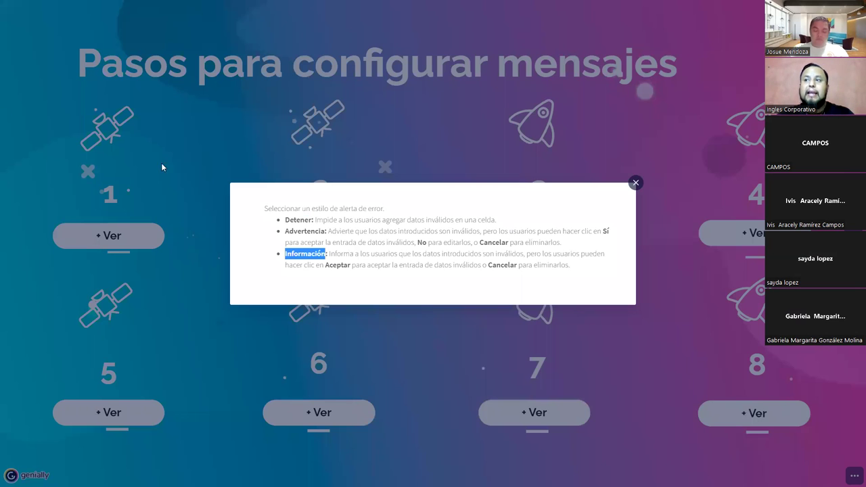
pyautogui.doubleClick(297, 220)
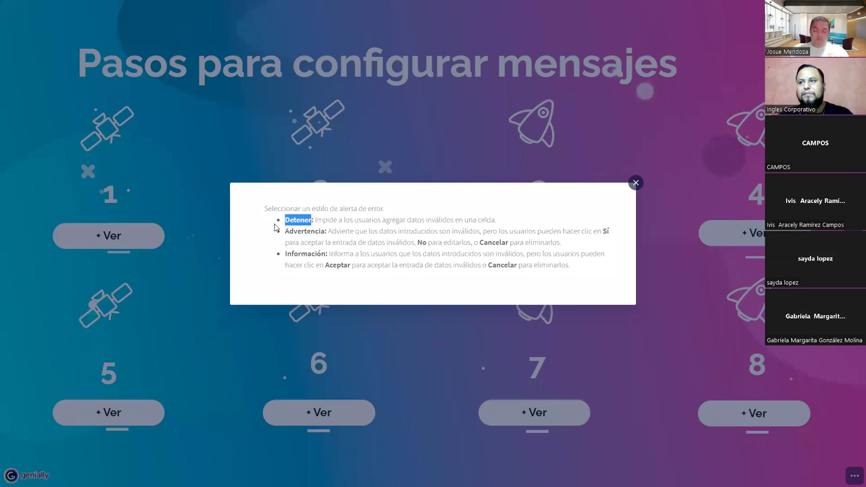
pyautogui.click(311, 227)
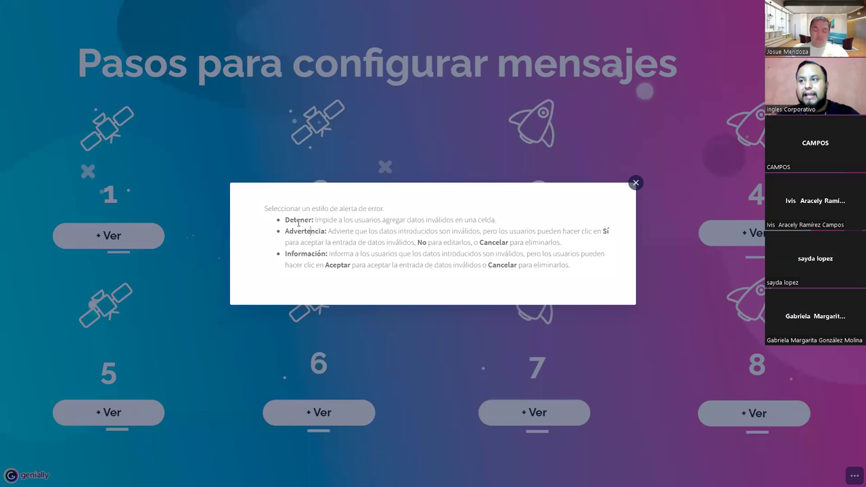
pyautogui.doubleClick(297, 220)
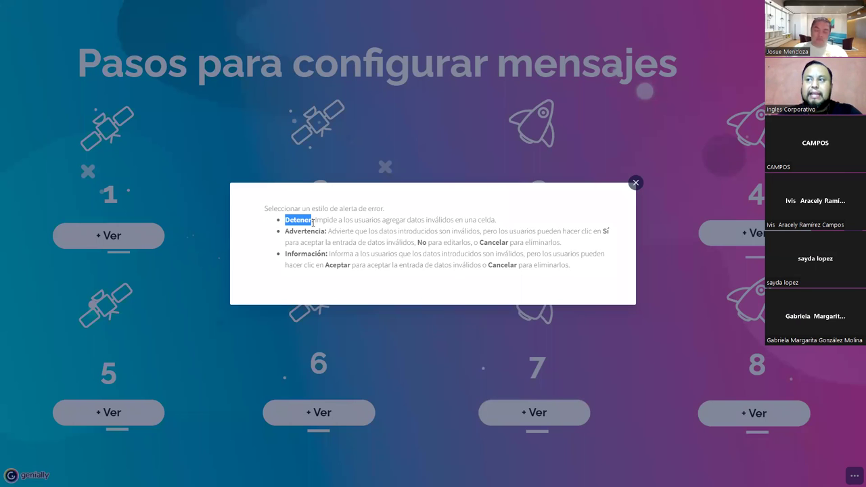
pyautogui.moveTo(315, 220); pyautogui.dragTo(501, 223)
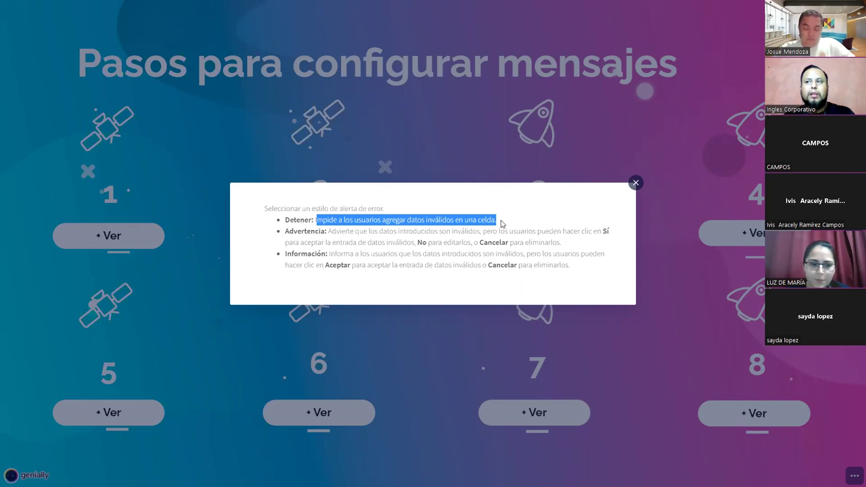
pyautogui.doubleClick(301, 232)
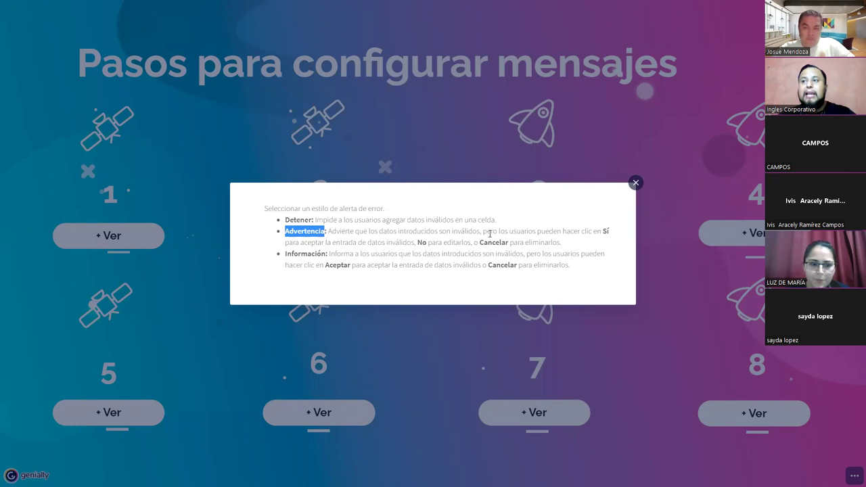
pyautogui.moveTo(284, 254); pyautogui.dragTo(326, 254)
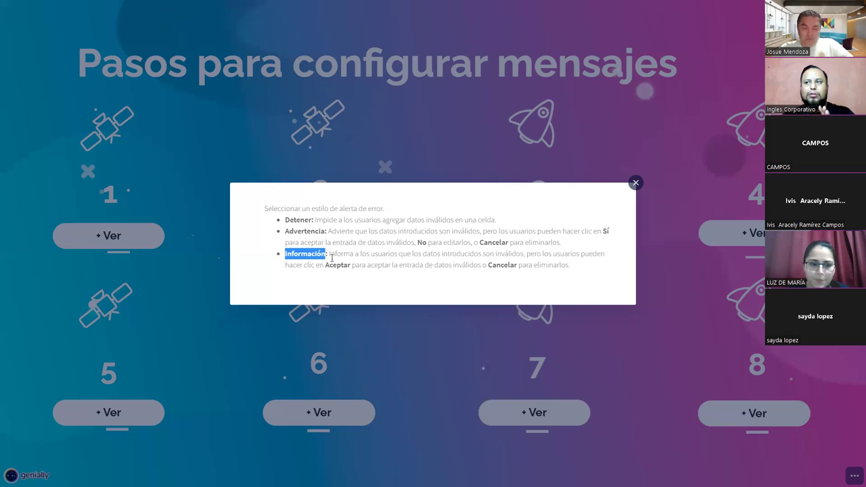
pyautogui.click(330, 255)
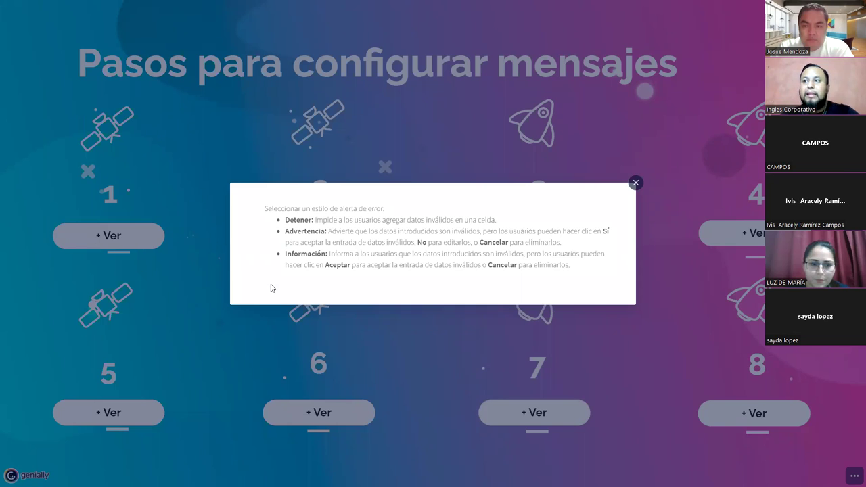
# - Highlight the Detener alert style and its explanation that it blocks invalid data
pyautogui.moveTo(308, 220); pyautogui.dragTo(316, 220)
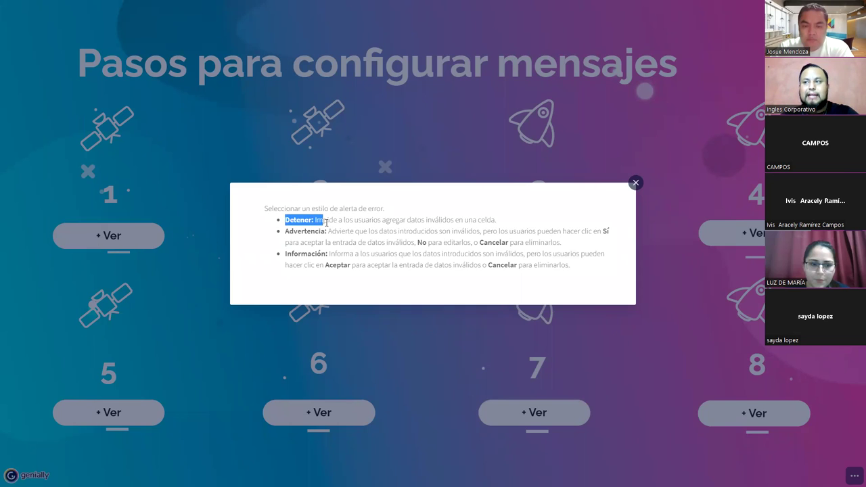
pyautogui.doubleClick(304, 221)
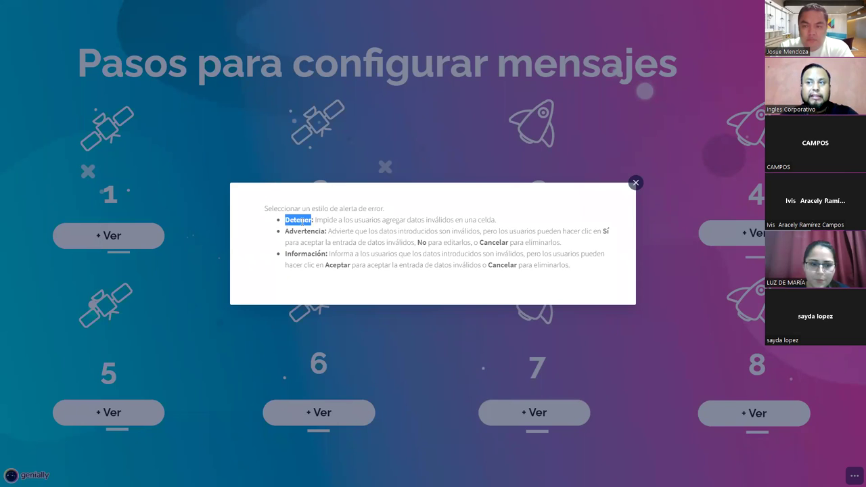
pyautogui.moveTo(314, 220); pyautogui.dragTo(510, 224)
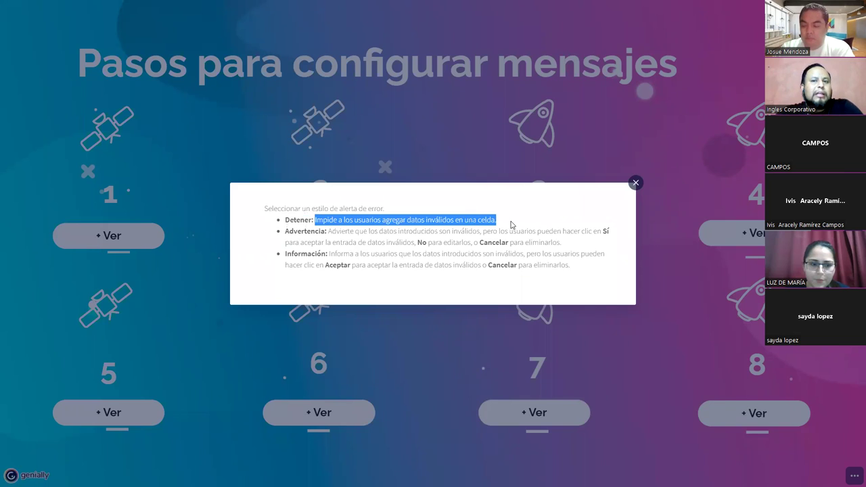
pyautogui.click(295, 237)
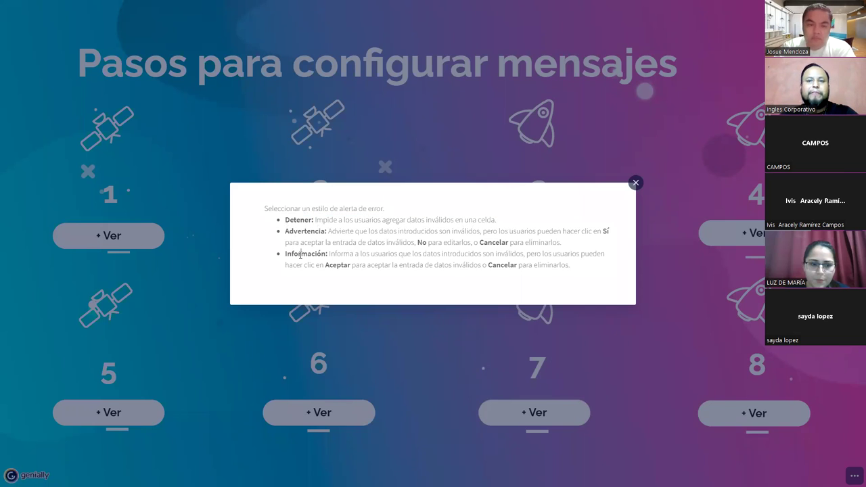
# - Highlight 'estilo de alerta de error', the Información style and the word Aceptar in its explanation
pyautogui.doubleClick(301, 254)
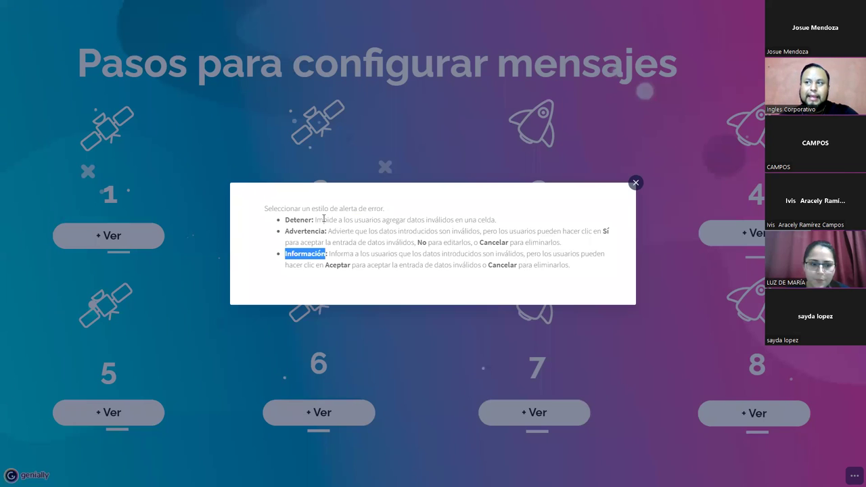
pyautogui.moveTo(314, 209); pyautogui.dragTo(384, 209)
pyautogui.doubleClick(300, 255)
pyautogui.doubleClick(336, 265)
pyautogui.click(315, 283)
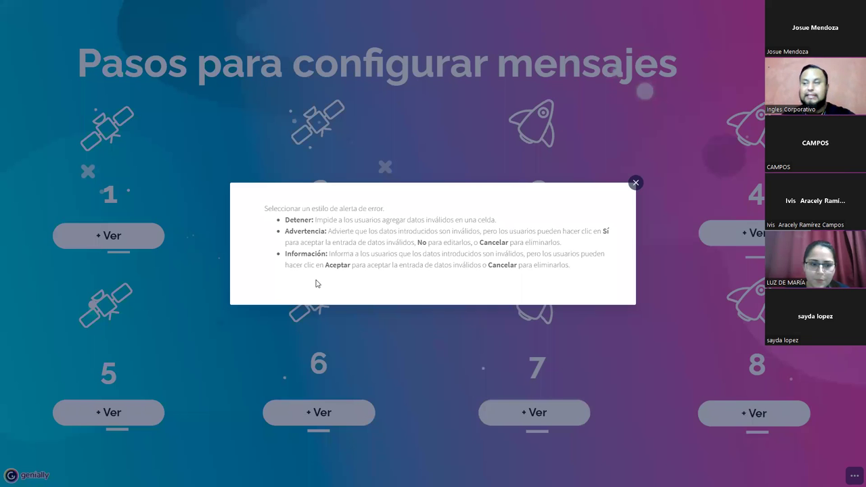
pyautogui.click(496, 340)
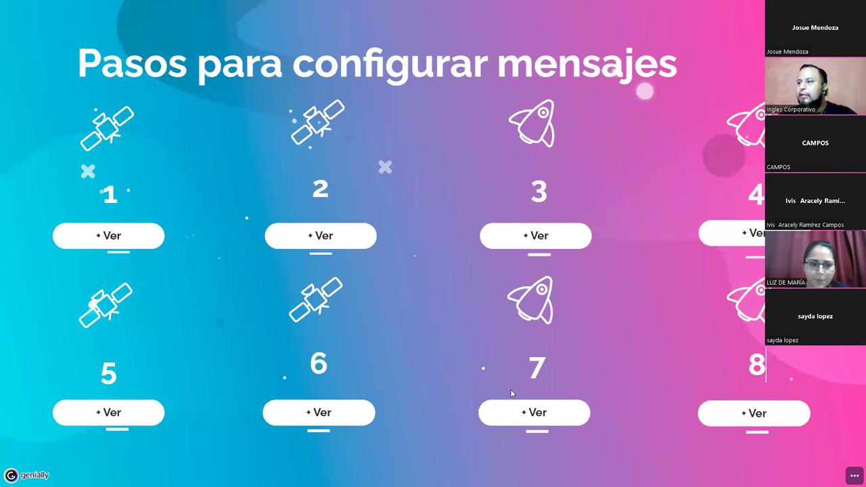
pyautogui.click(519, 411)
pyautogui.click(635, 183)
pyautogui.click(741, 411)
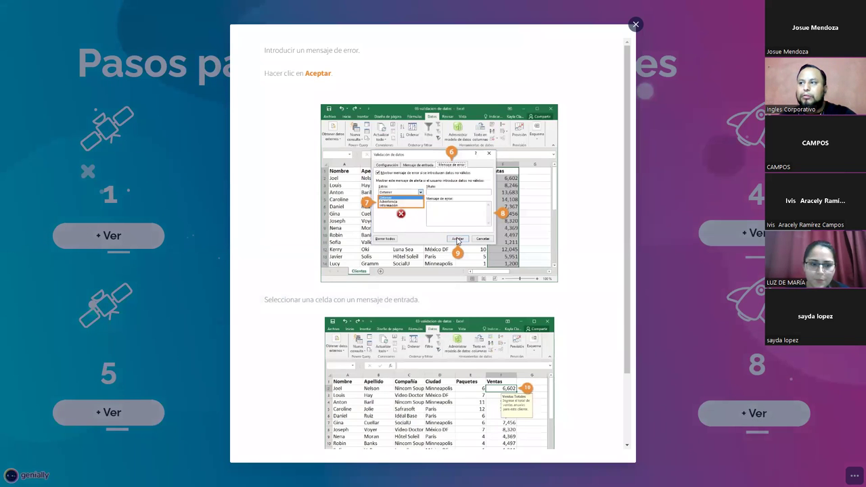
pyautogui.scroll(-3, 461, 240)
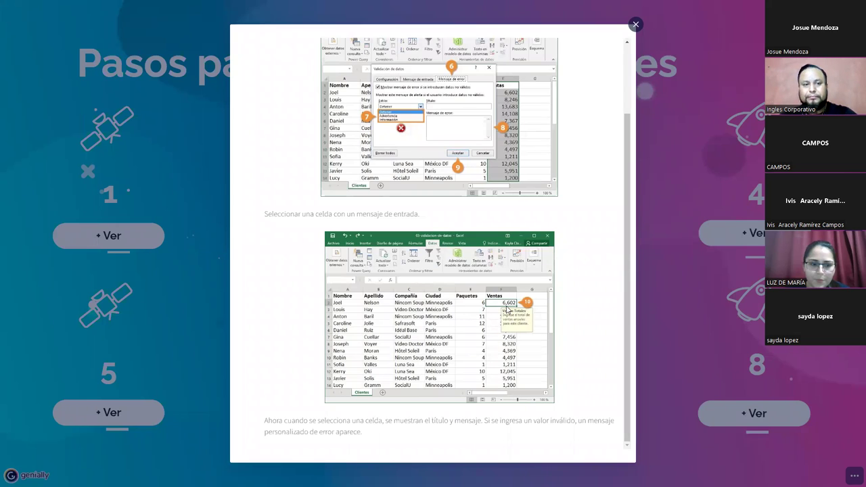
pyautogui.click(655, 326)
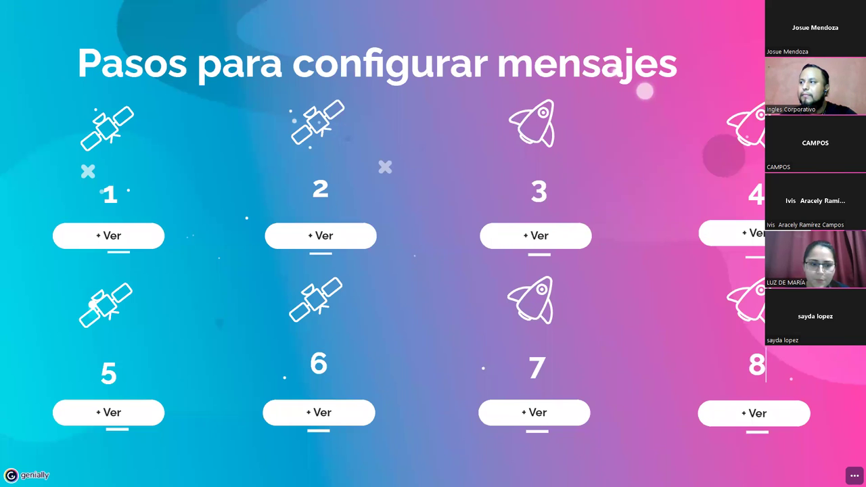
# - Scroll down to the closing Ejercicio slide and switch to the Excel grades workbook
pyautogui.scroll(-1, 530, 313)
pyautogui.scroll(-3, 636, 276)
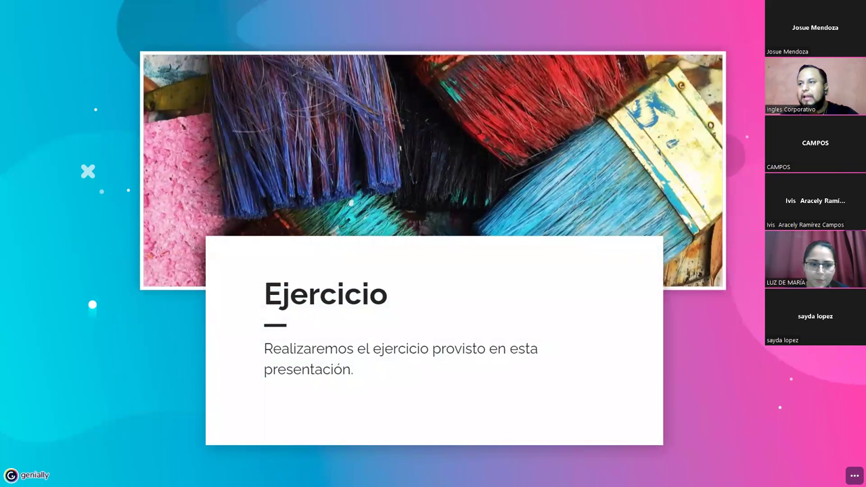
pyautogui.hotkey('alt', 'Tab')
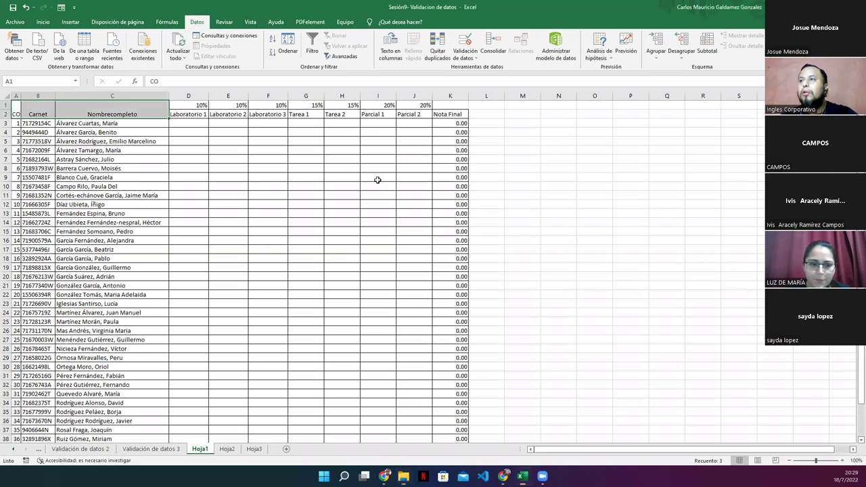
# - Start a Save As to This PC and browse into the course exercises folder
pyautogui.click(352, 175)
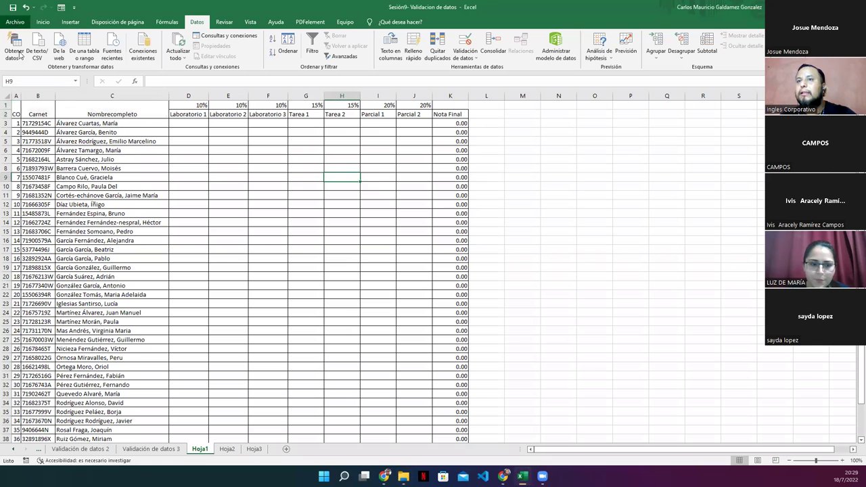
pyautogui.click(15, 22)
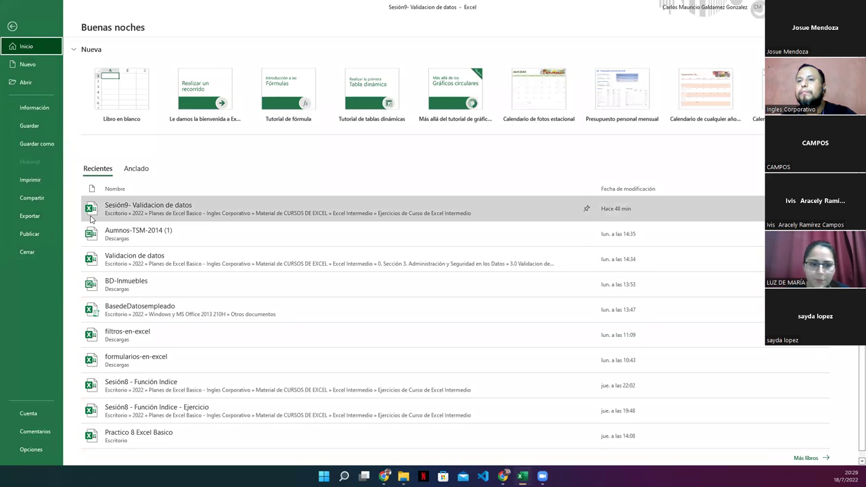
pyautogui.click(37, 143)
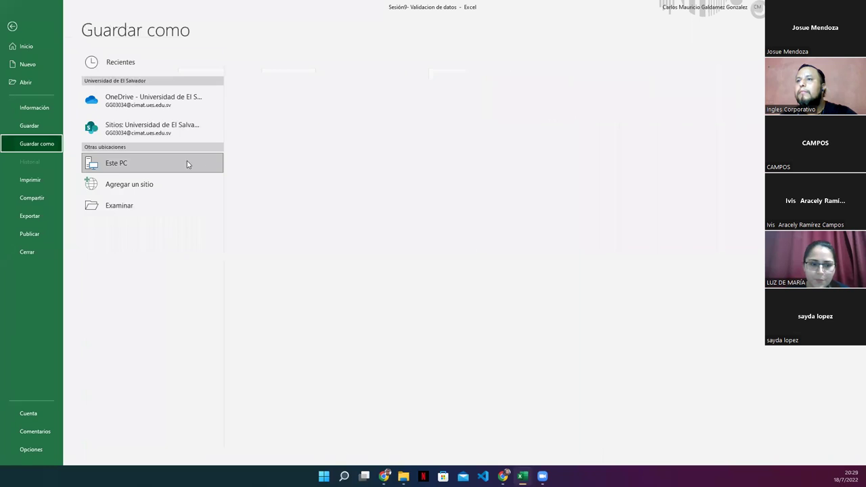
pyautogui.click(187, 162)
pyautogui.click(282, 113)
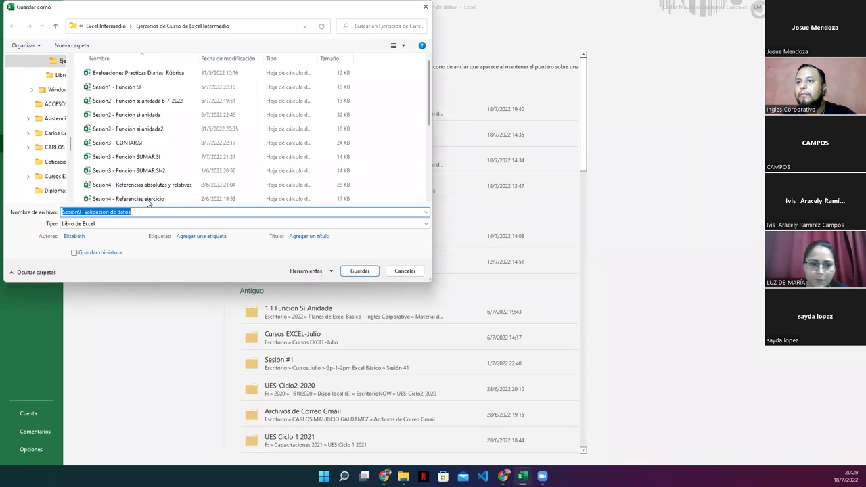
pyautogui.scroll(-2, 148, 199)
pyautogui.scroll(-2, 146, 193)
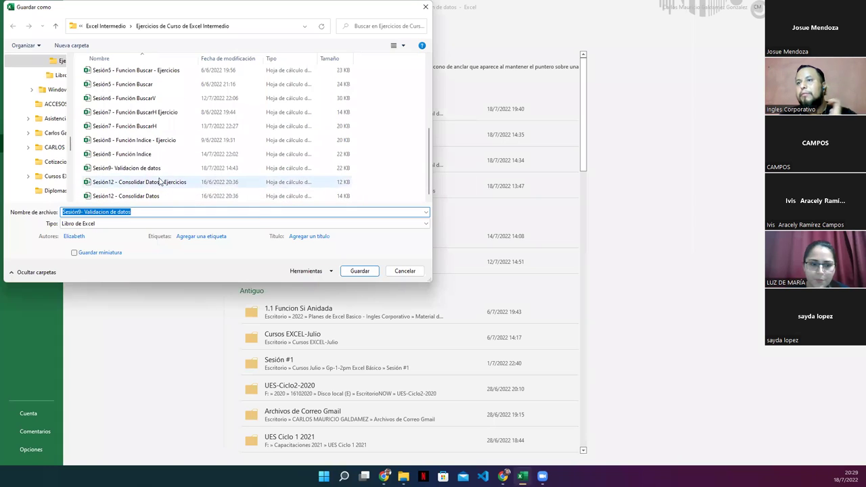
# - Duplicate the Sesión9- Validacion de datos file and rename the copy with the suffix '- Tutor'
pyautogui.click(128, 169)
pyautogui.hotkey('ctrl', 'c')
pyautogui.hotkey('ctrl', 'v')
pyautogui.click(145, 181)
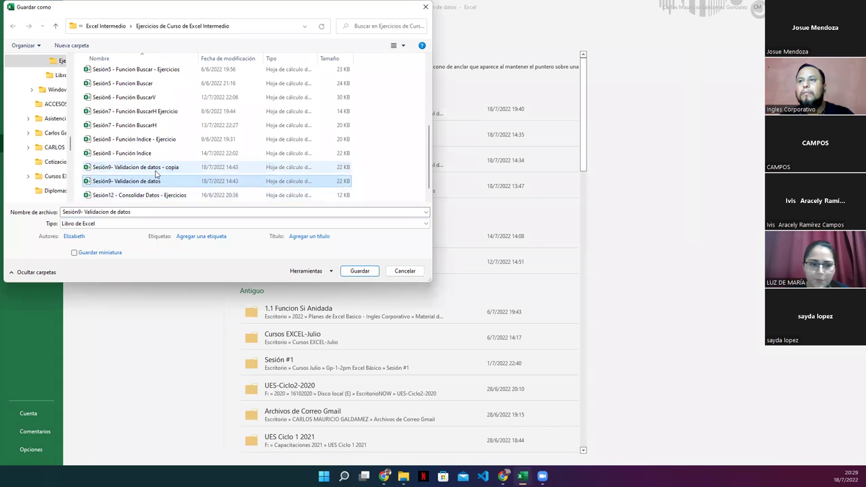
pyautogui.click(157, 171)
pyautogui.click(158, 171)
pyautogui.moveTo(161, 168); pyautogui.dragTo(182, 169)
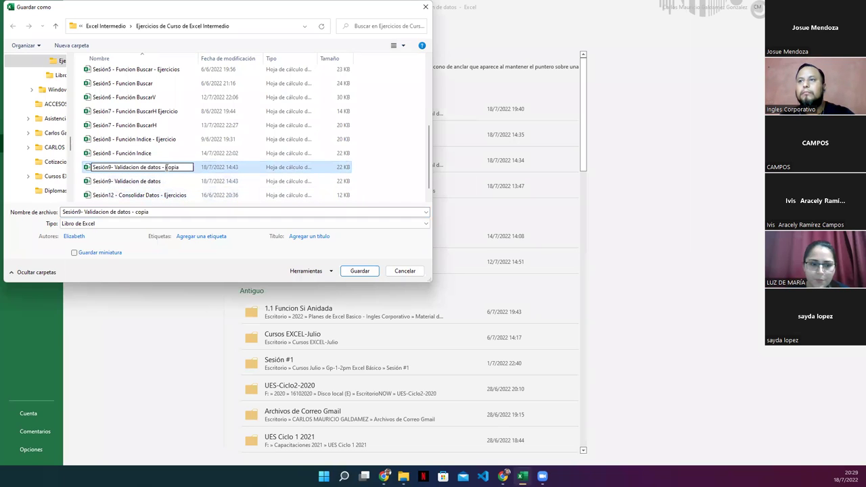
pyautogui.press('BackSpace')
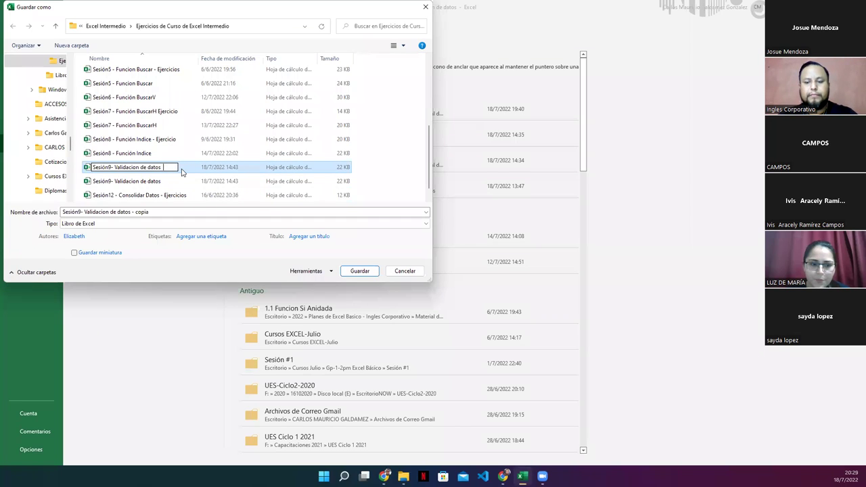
pyautogui.write('- Tutor')
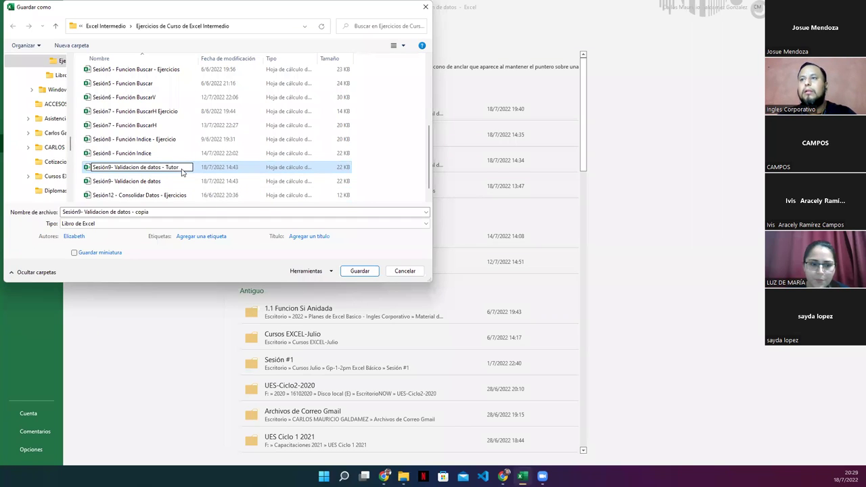
pyautogui.press('Return')
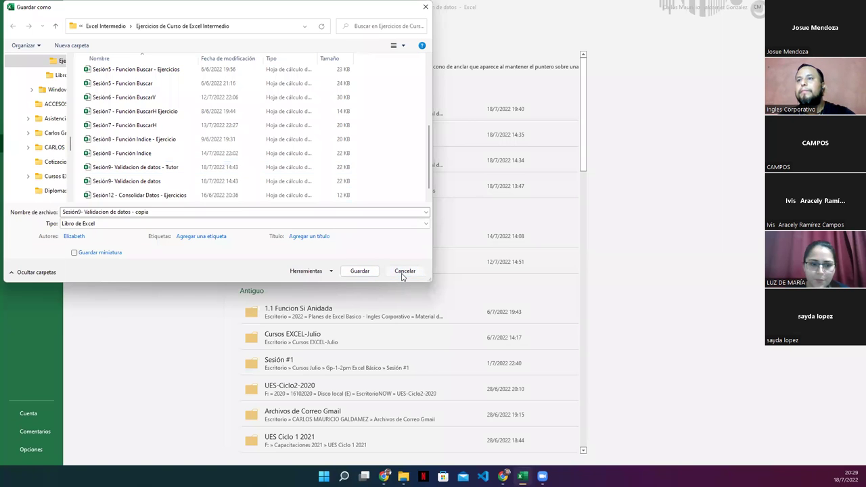
# - Close the save dialog and look through the Validación de datos 1–3 and Hoja1–3 sheets
pyautogui.click(403, 272)
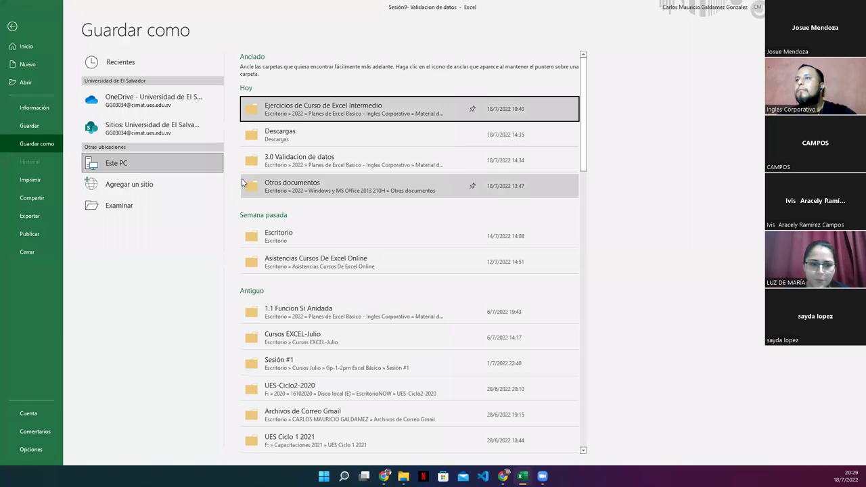
pyautogui.press('Escape')
pyautogui.click(279, 204)
pyautogui.click(160, 448)
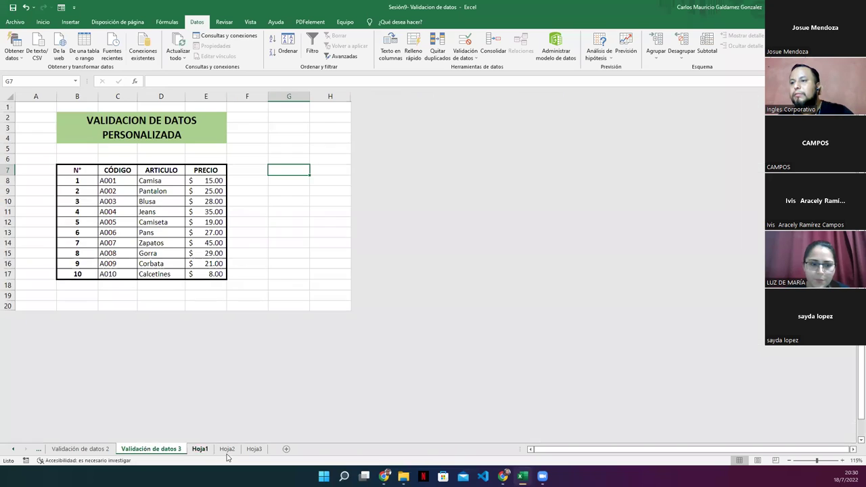
pyautogui.click(228, 449)
pyautogui.click(253, 449)
pyautogui.click(199, 449)
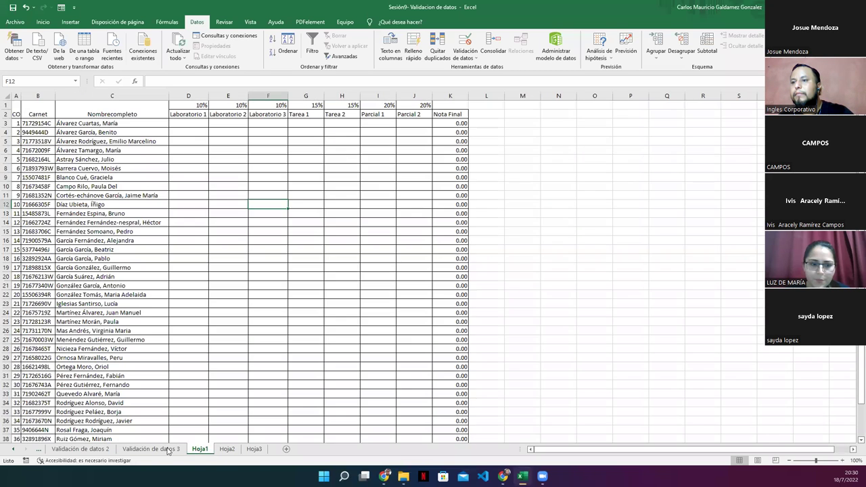
pyautogui.click(150, 448)
pyautogui.click(80, 448)
pyautogui.click(39, 451)
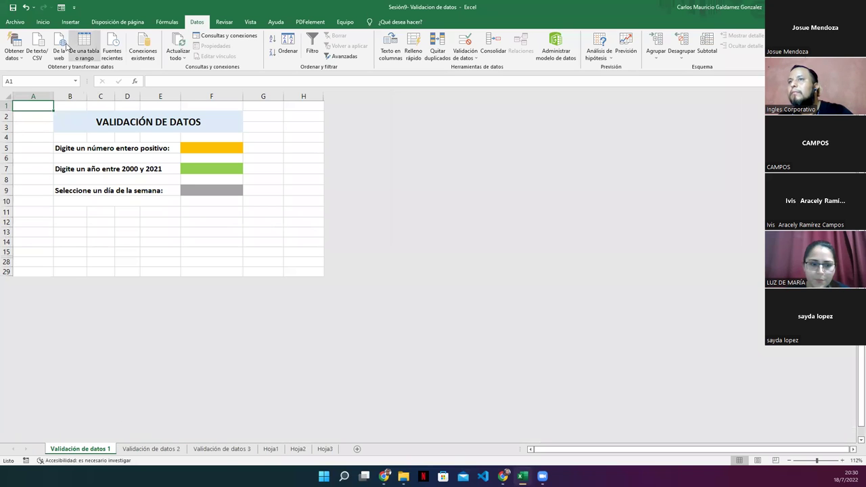
pyautogui.click(15, 21)
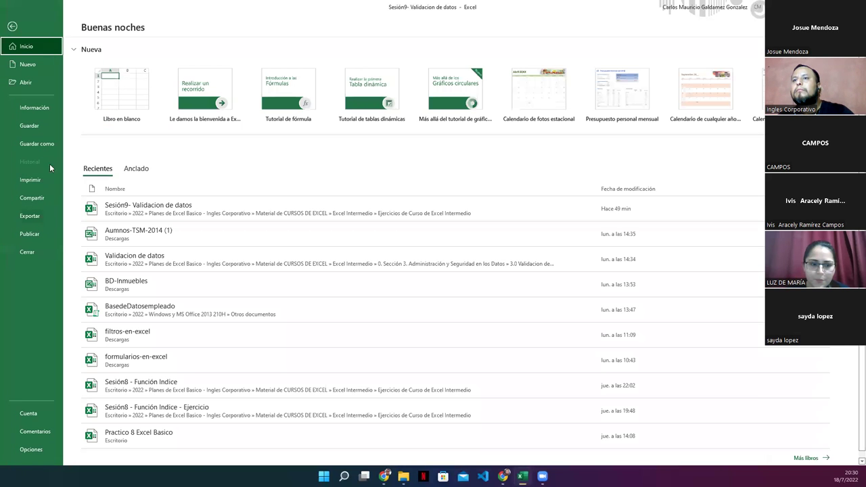
# - Save the workbook in the course exercises folder as 'Sesión9- Validacion de datos - Participante'
pyautogui.click(49, 143)
pyautogui.click(293, 117)
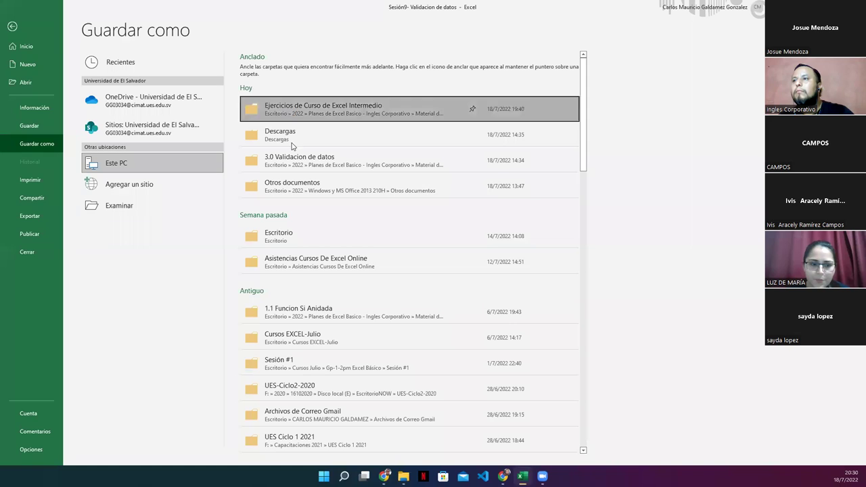
pyautogui.click(136, 212)
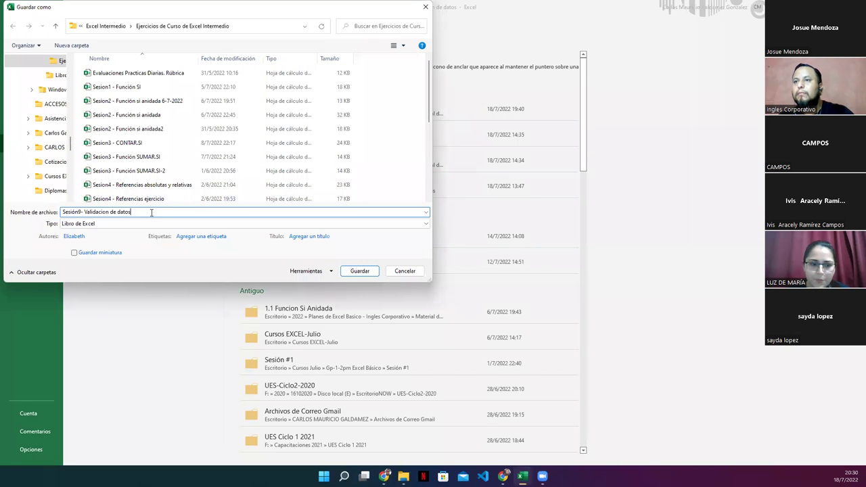
pyautogui.write(' - Es')
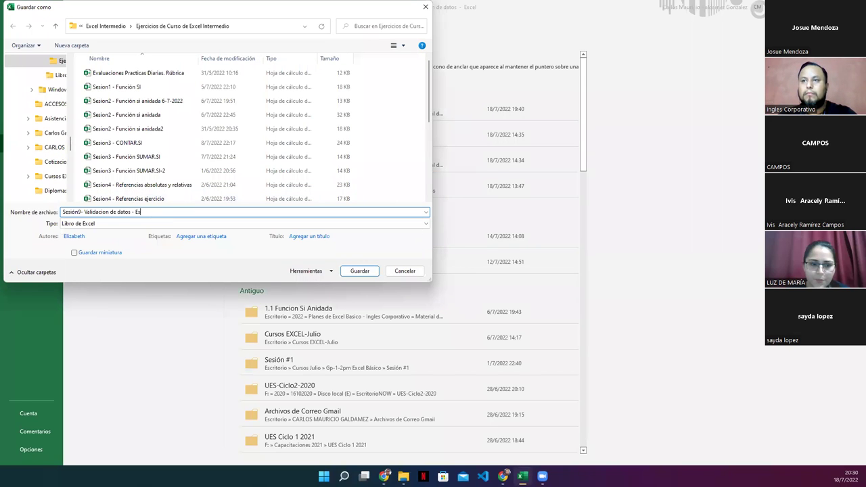
pyautogui.press('BackSpace')
pyautogui.press('BackSpace')
pyautogui.write('Partic')
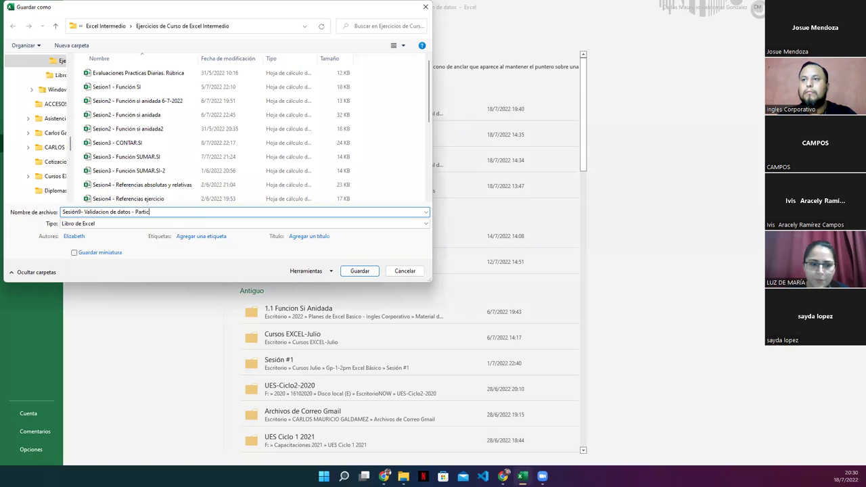
pyautogui.write('ipante')
pyautogui.press('Return')
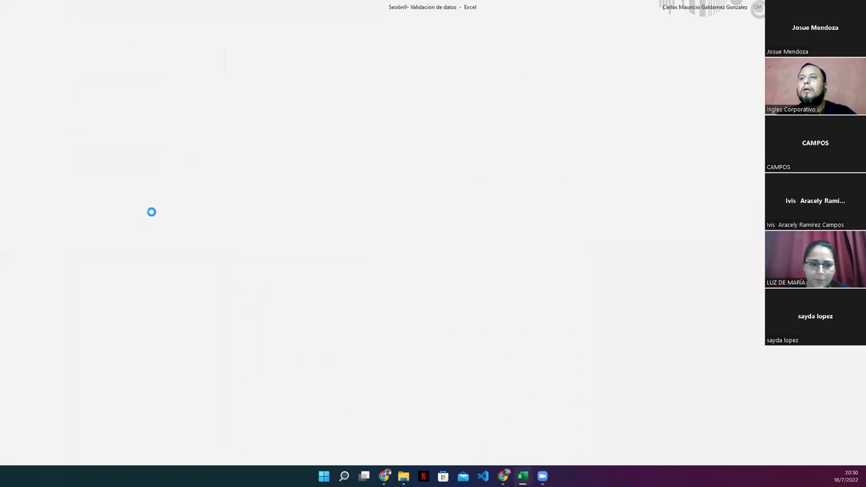
pyautogui.click(15, 21)
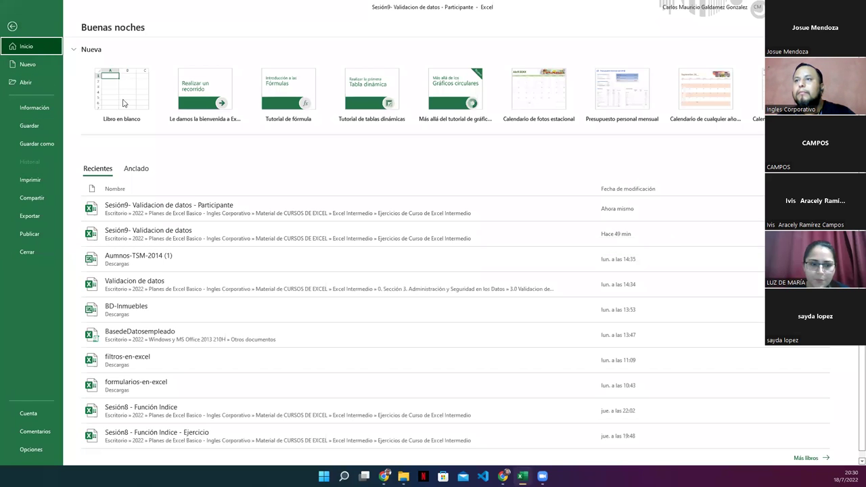
# - Open the 'Sesión9- Validacion de datos - Tutor' workbook from this computer
pyautogui.click(27, 83)
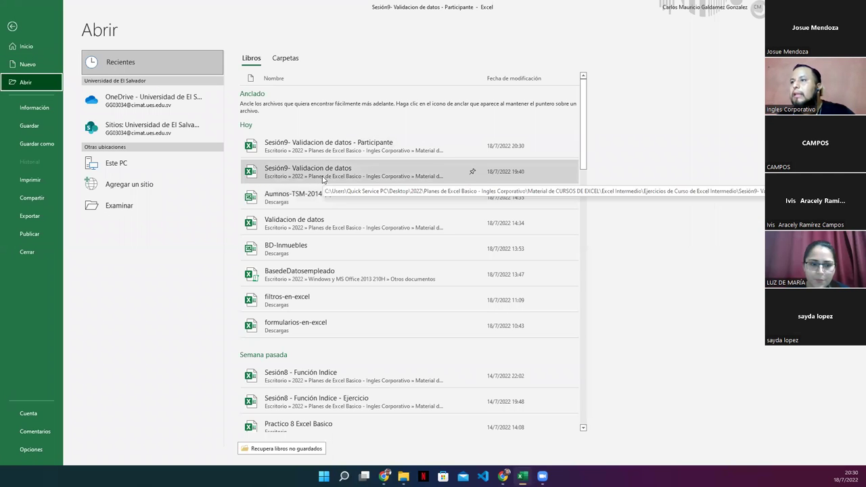
pyautogui.click(111, 205)
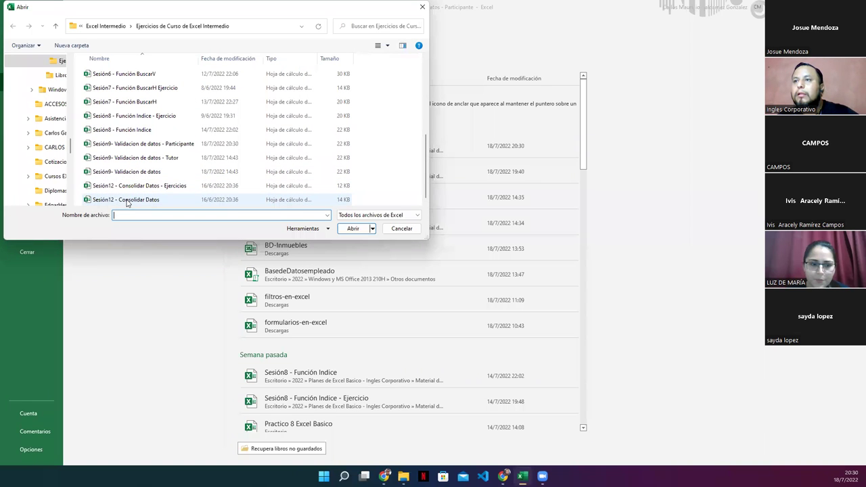
pyautogui.click(135, 161)
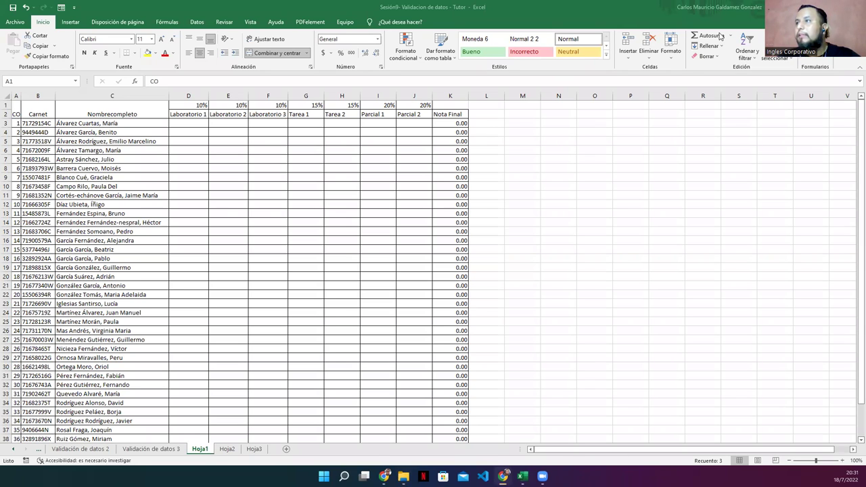
# - Close the Participante workbook and discard its unsaved changes, keeping the Tutor copy open
pyautogui.click(854, 7)
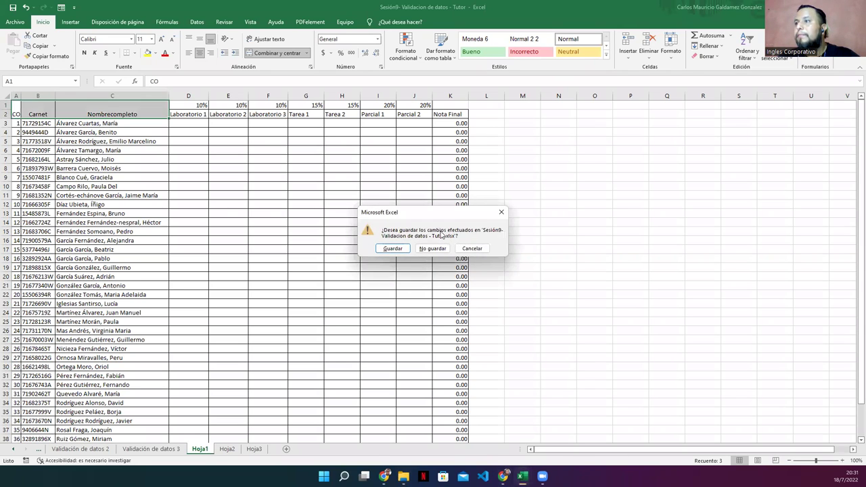
pyautogui.click(398, 248)
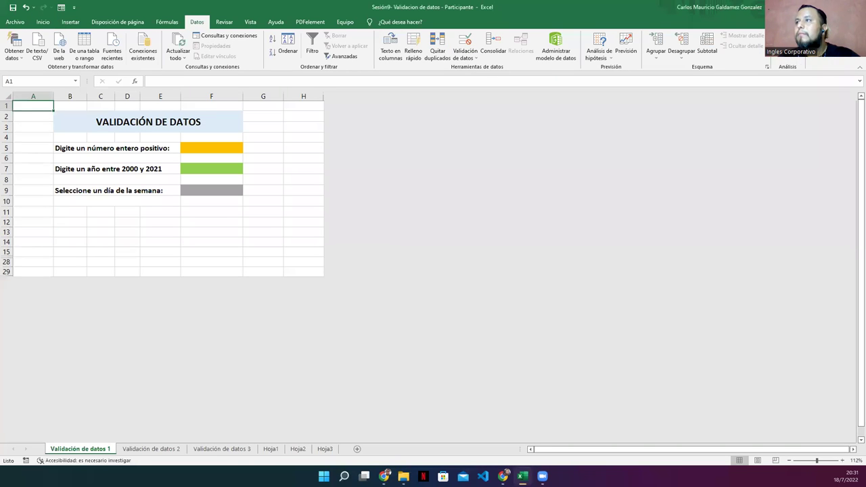
pyautogui.hotkey('alt', 'F4')
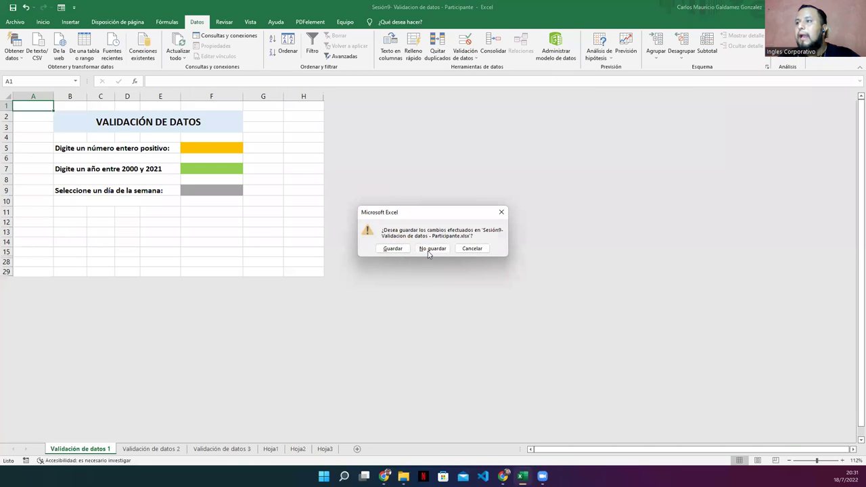
pyautogui.click(391, 248)
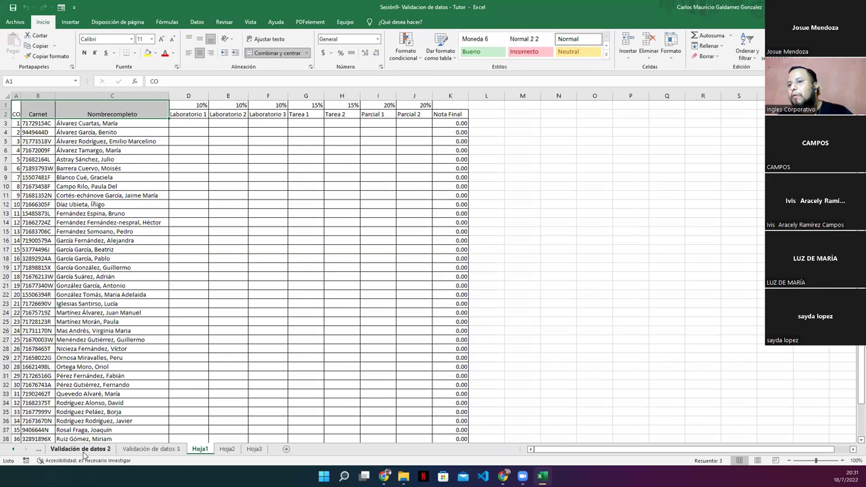
# - Look through the Validación de datos 1–3 sheets and the Hoja1 grades sheet
pyautogui.click(41, 455)
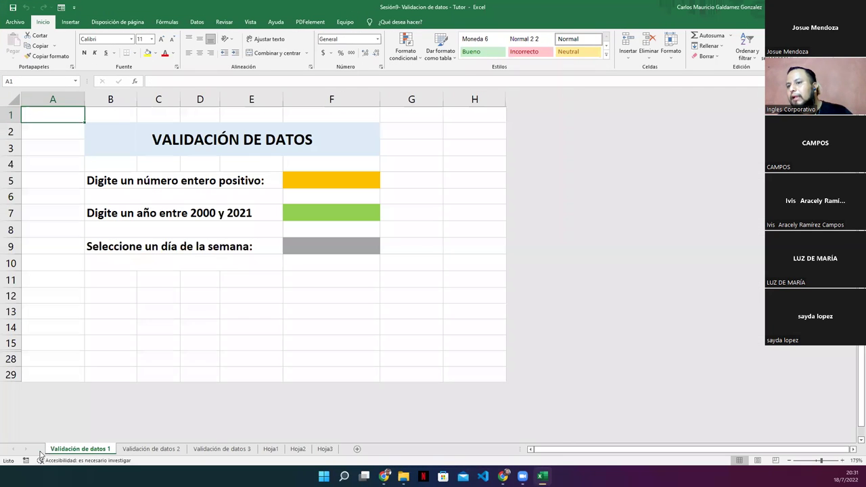
pyautogui.click(161, 451)
pyautogui.click(219, 449)
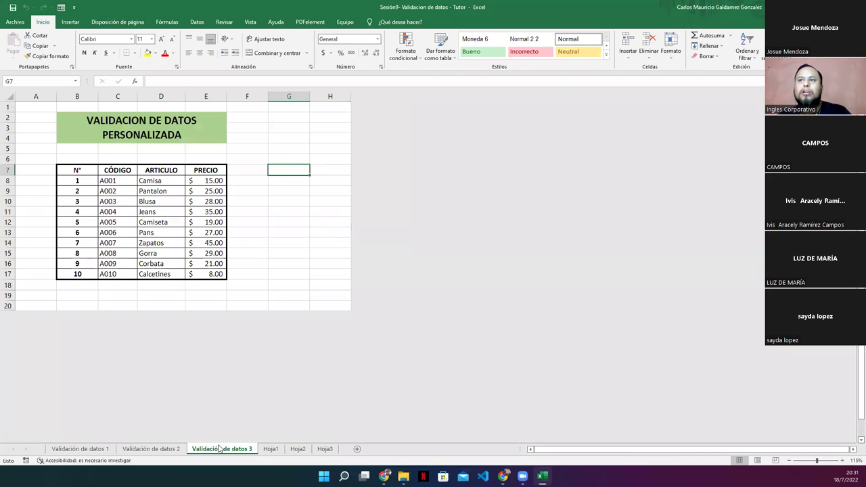
pyautogui.click(151, 449)
pyautogui.click(80, 449)
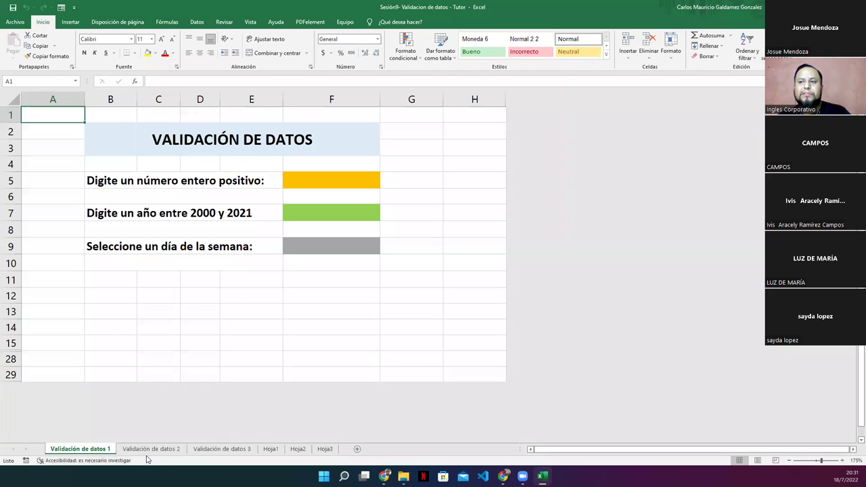
pyautogui.click(151, 450)
pyautogui.click(222, 449)
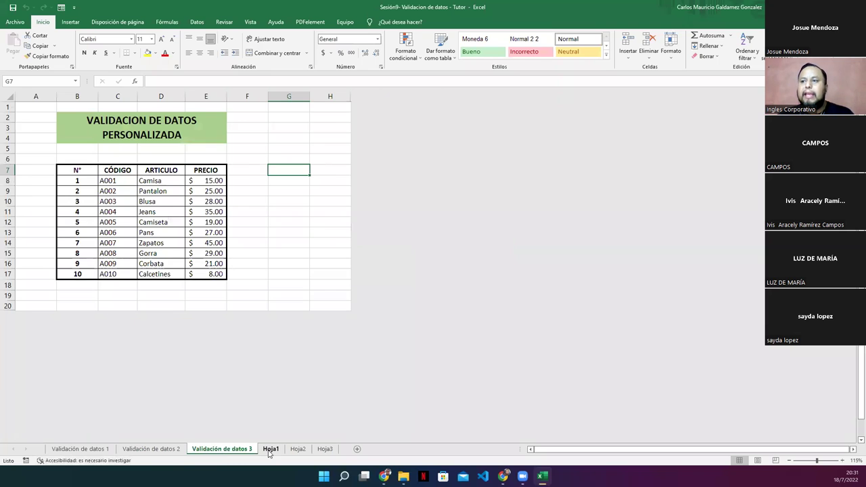
pyautogui.click(269, 449)
# - Compare Hoja1, Hoja2 and Hoja3, ending on the Hoja2 birth-date table
pyautogui.click(297, 449)
pyautogui.click(324, 449)
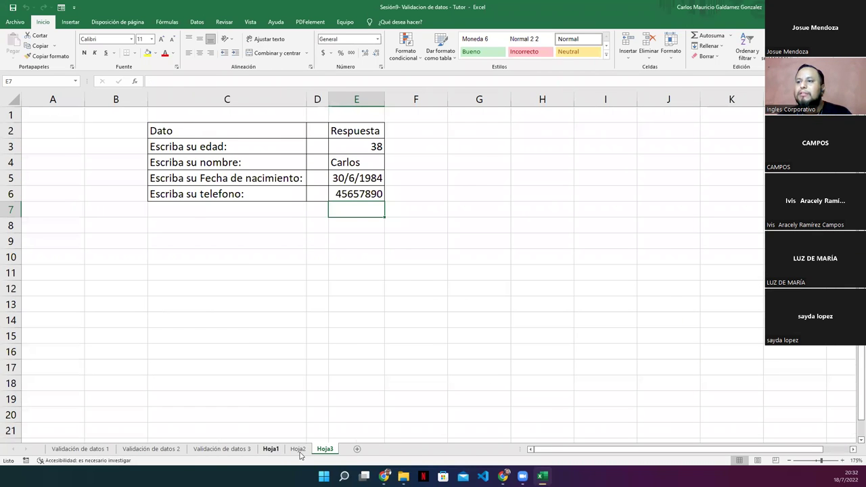
pyautogui.click(299, 452)
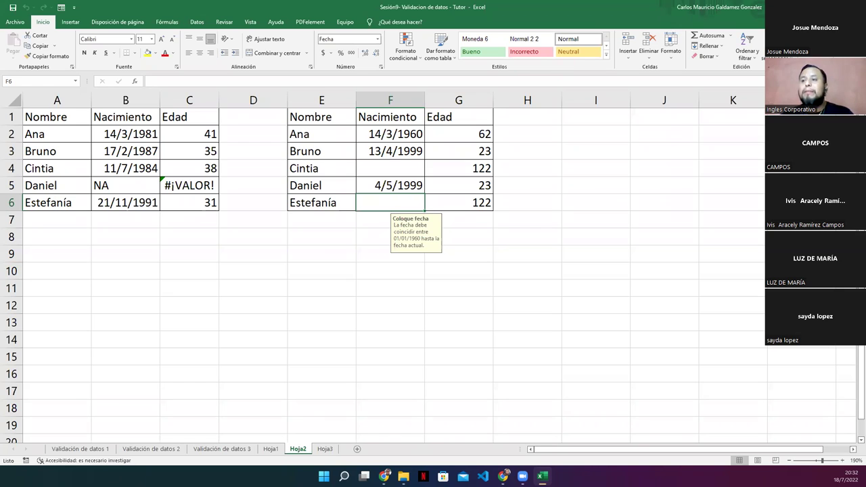
pyautogui.click(270, 449)
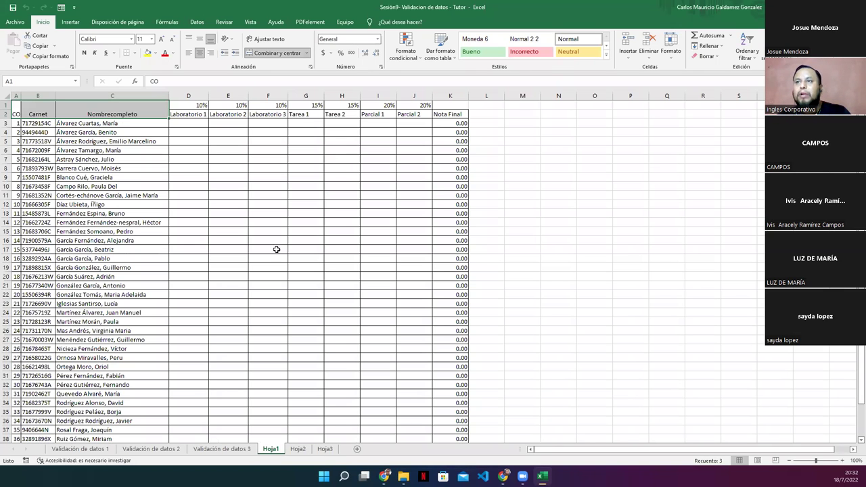
pyautogui.click(297, 450)
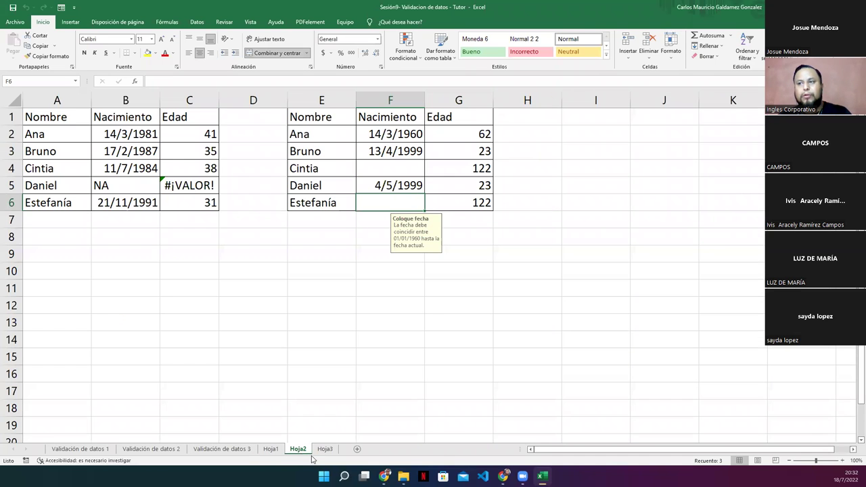
pyautogui.click(324, 450)
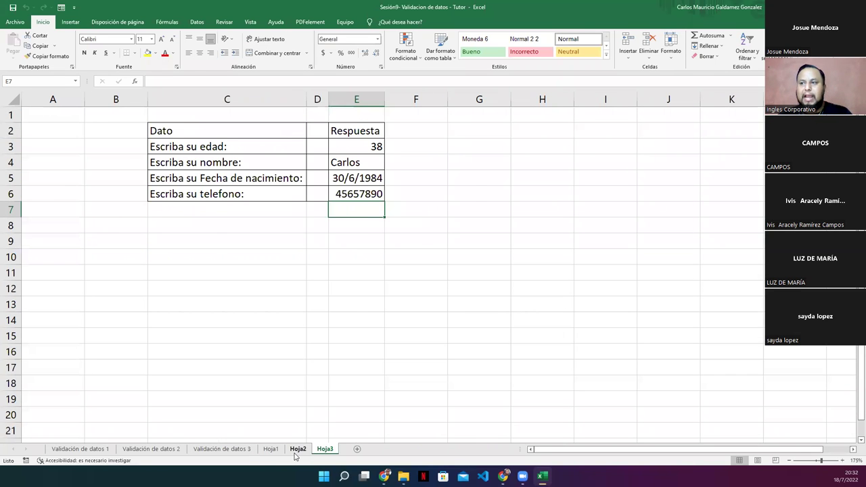
pyautogui.click(297, 451)
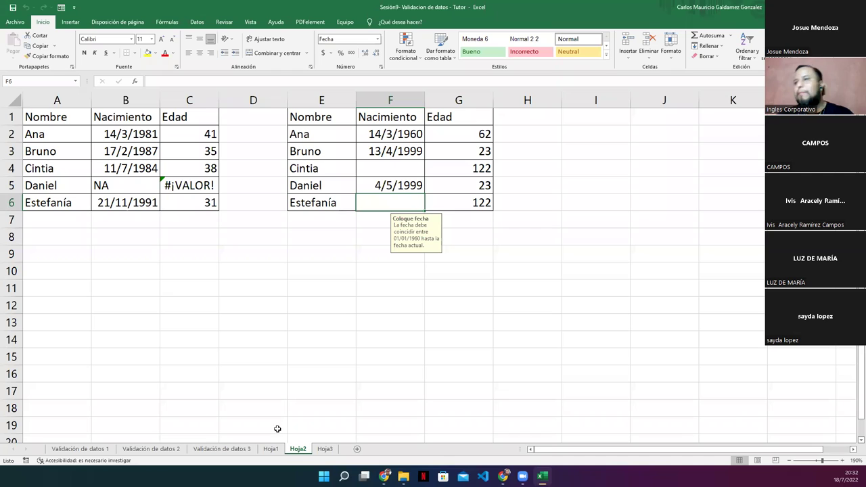
pyautogui.doubleClick(429, 11)
pyautogui.click(309, 188)
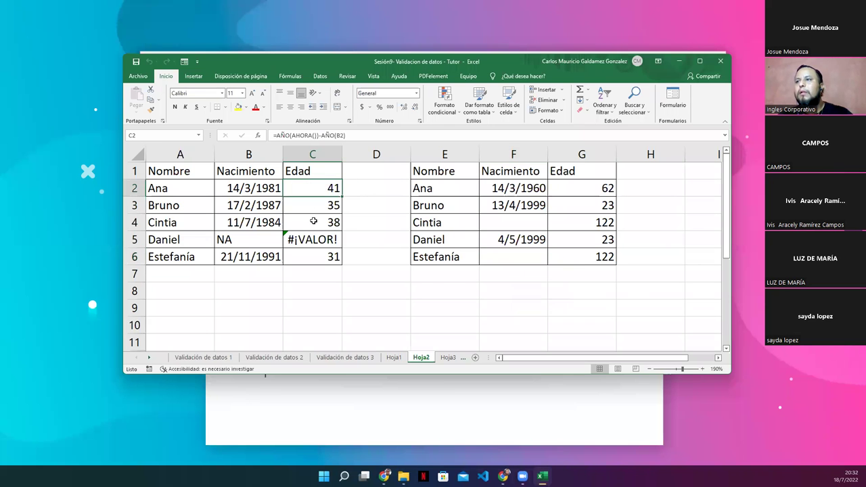
pyautogui.scroll(1, 313, 225)
pyautogui.scroll(2, 315, 228)
pyautogui.scroll(2, 516, 304)
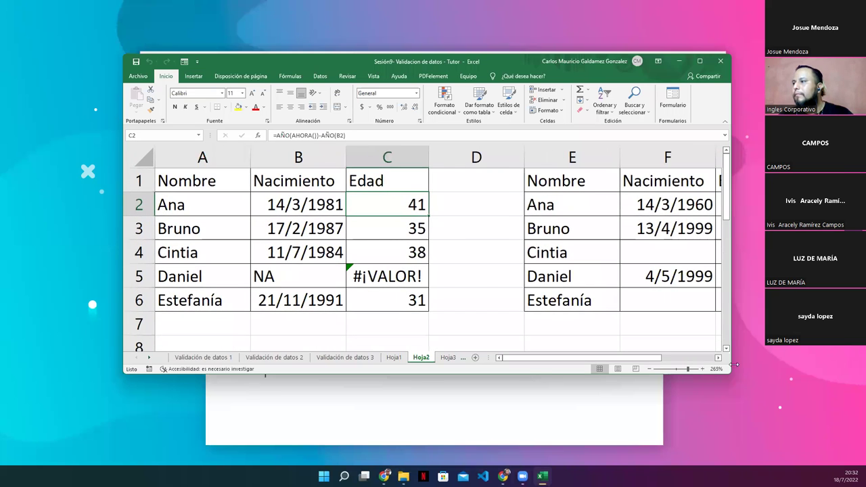
pyautogui.moveTo(726, 371); pyautogui.dragTo(794, 432)
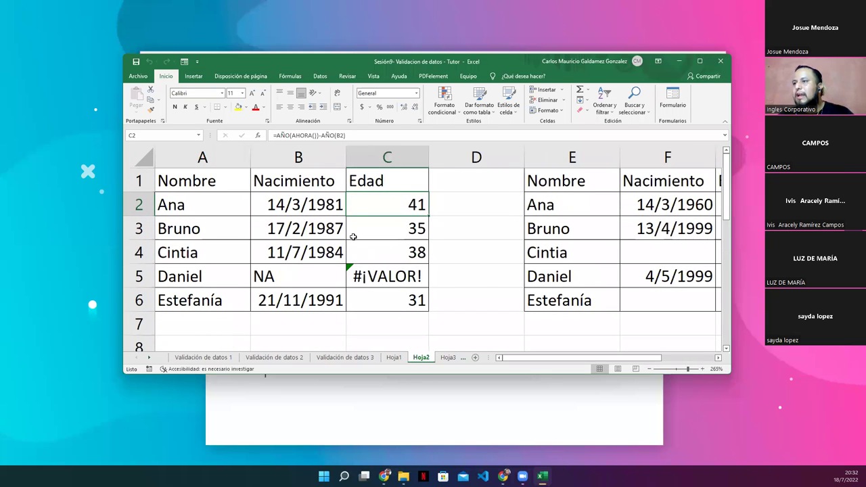
pyautogui.press('Left')
pyautogui.press('Right')
pyautogui.click(371, 230)
pyautogui.click(369, 207)
pyautogui.click(268, 203)
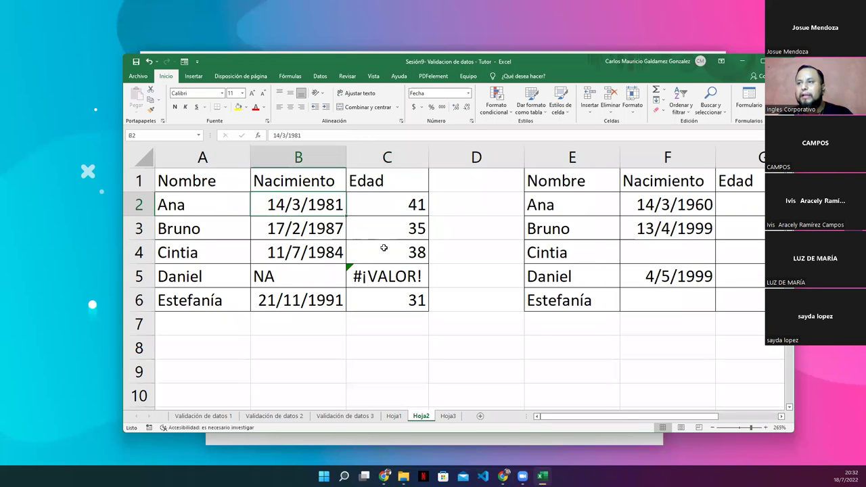
pyautogui.click(382, 251)
pyautogui.click(375, 280)
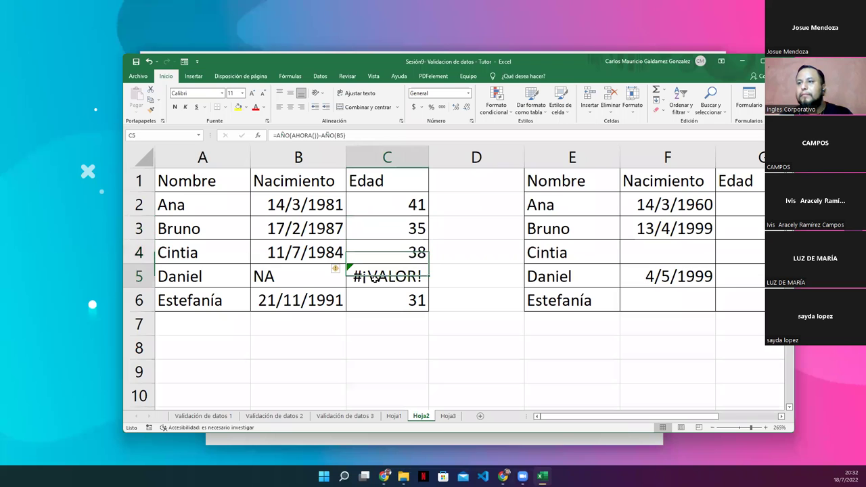
pyautogui.click(371, 296)
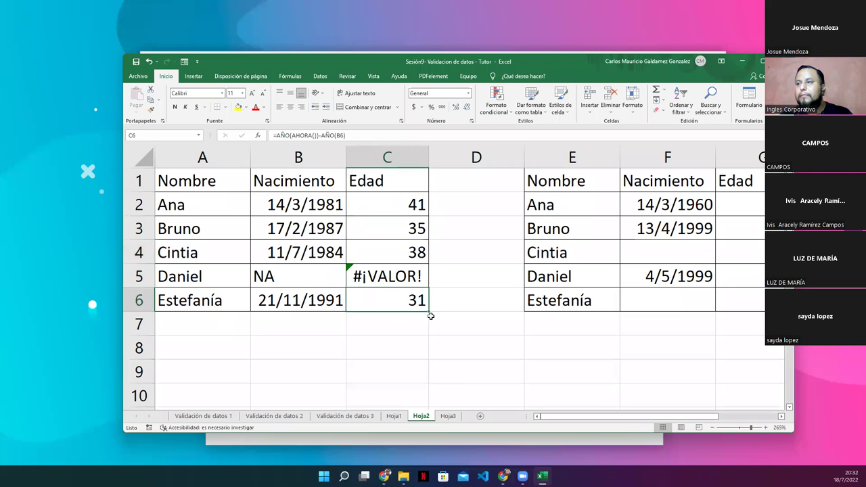
pyautogui.click(363, 206)
pyautogui.click(388, 274)
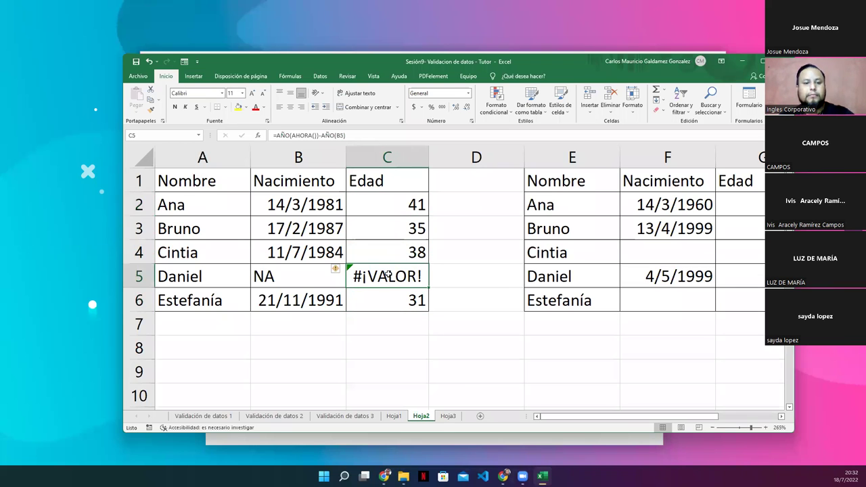
pyautogui.doubleClick(388, 275)
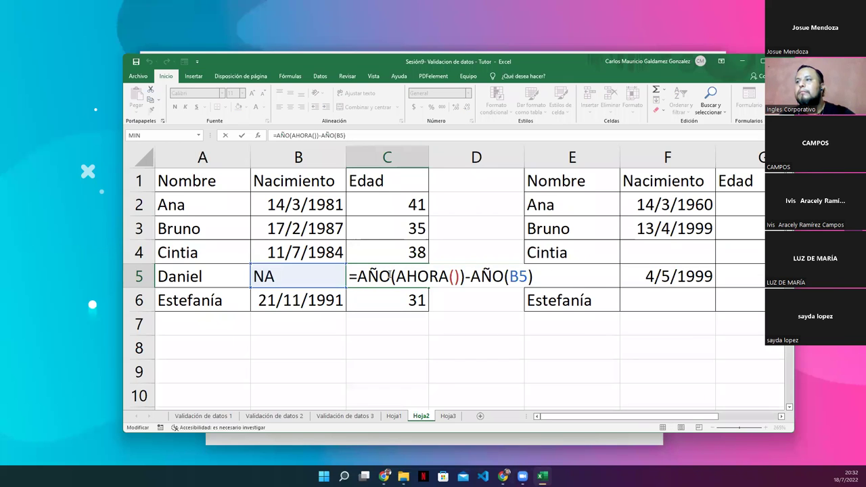
pyautogui.press('Escape')
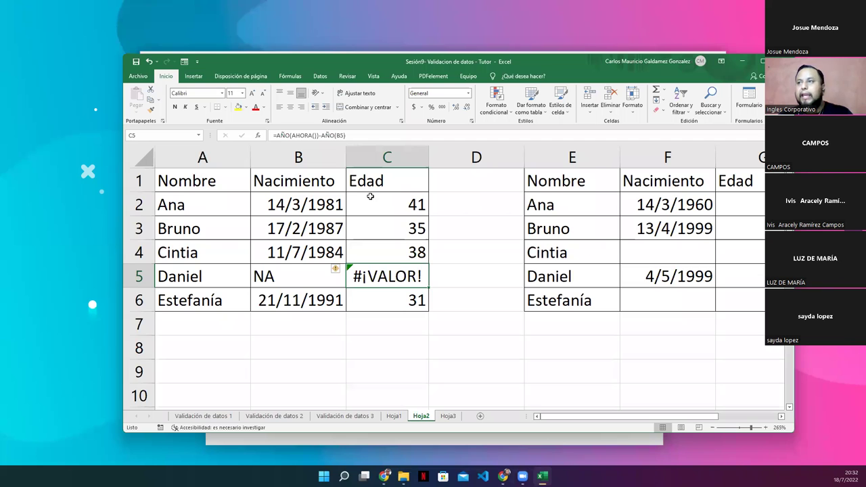
pyautogui.moveTo(331, 60); pyautogui.dragTo(319, 42)
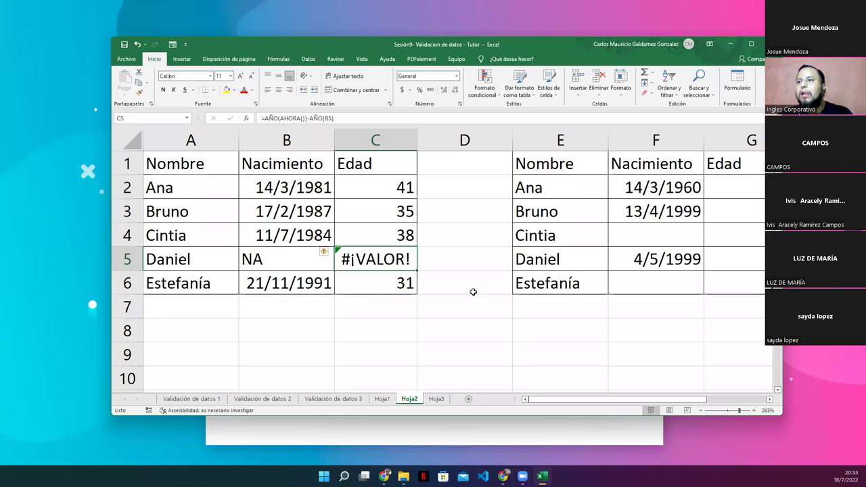
pyautogui.moveTo(297, 194); pyautogui.dragTo(290, 283)
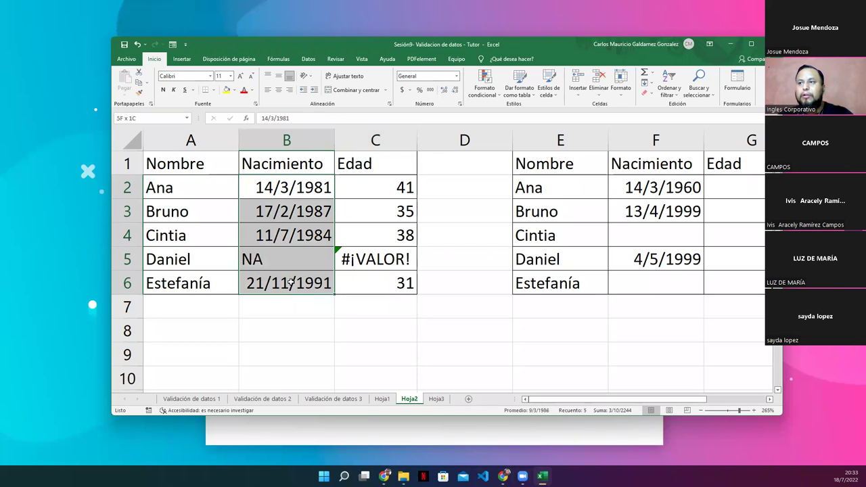
pyautogui.press('Delete')
pyautogui.click(385, 310)
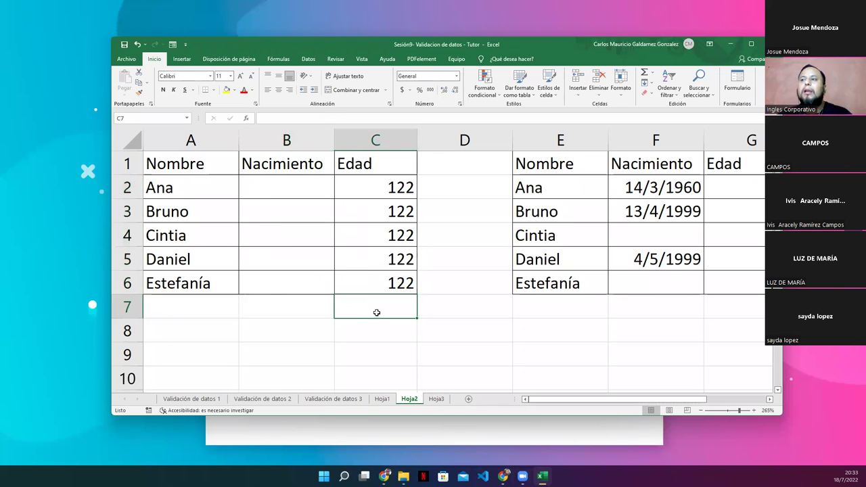
pyautogui.moveTo(369, 188); pyautogui.dragTo(360, 287)
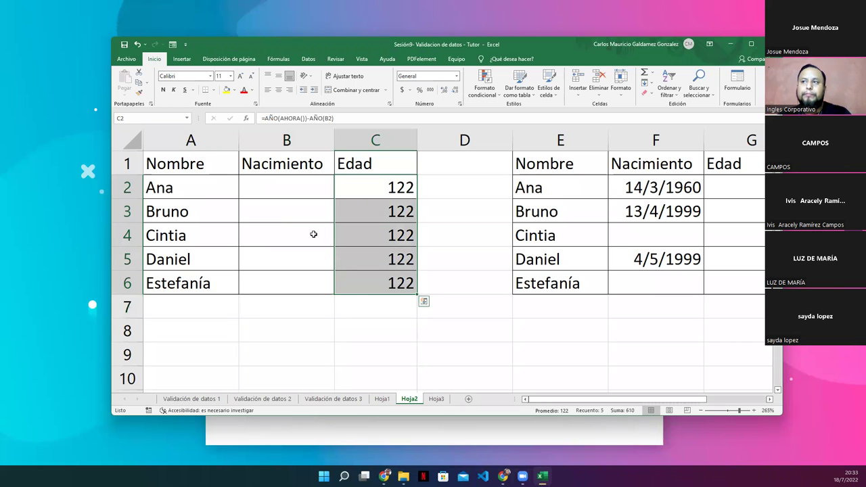
pyautogui.click(294, 195)
pyautogui.click(381, 187)
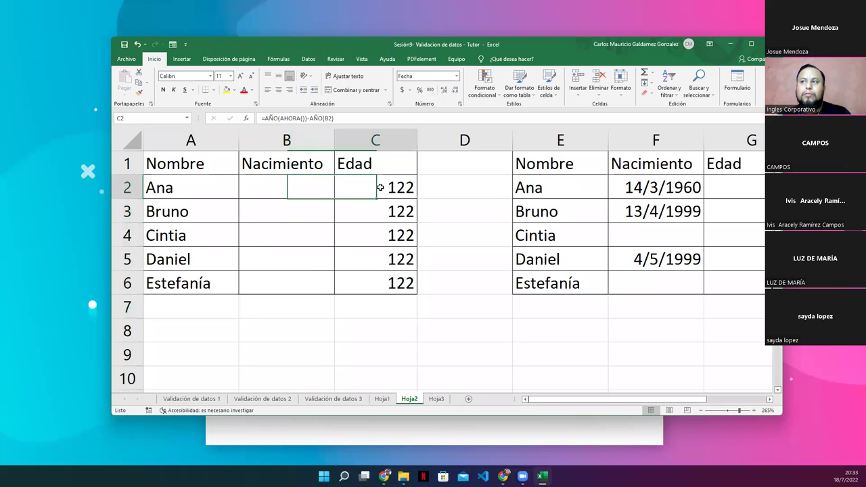
pyautogui.doubleClick(380, 188)
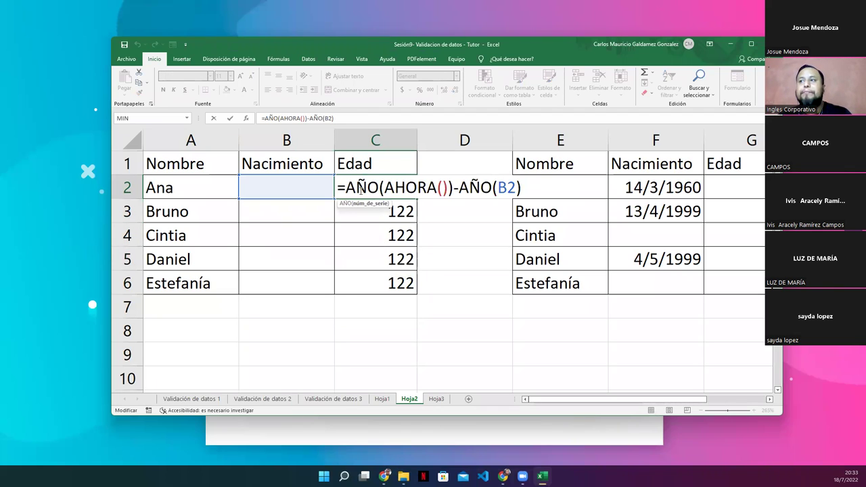
pyautogui.click(357, 187)
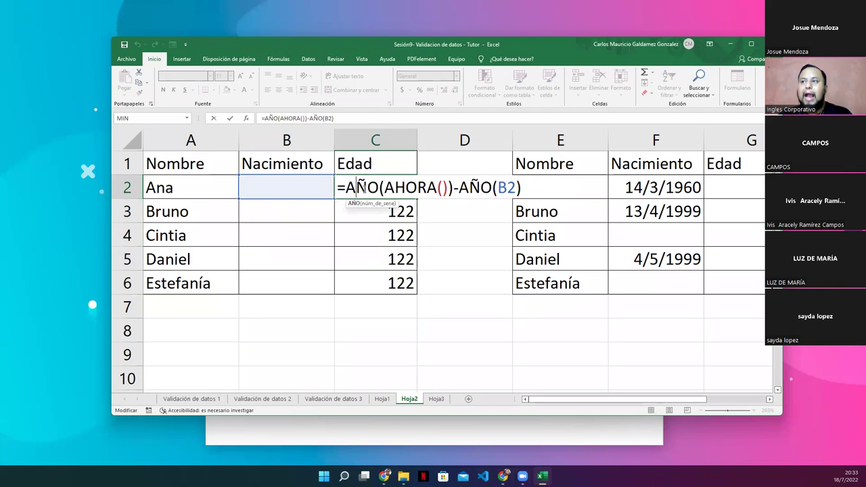
pyautogui.moveTo(387, 188); pyautogui.dragTo(436, 187)
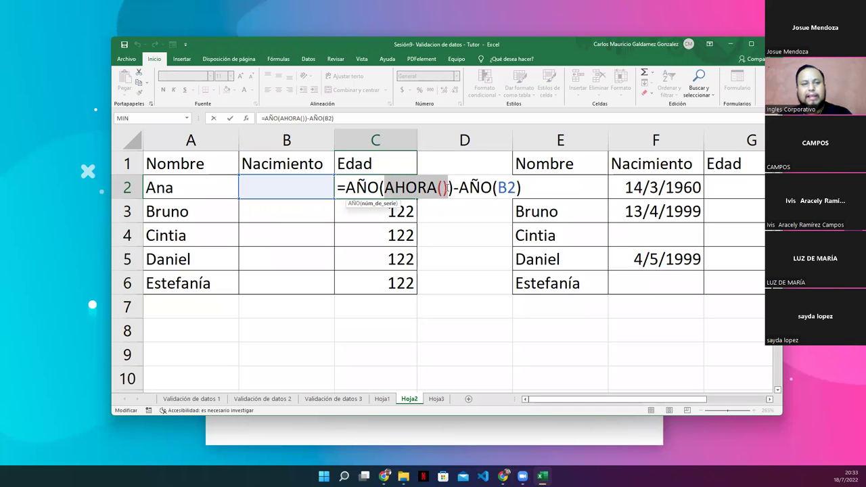
pyautogui.click(454, 190)
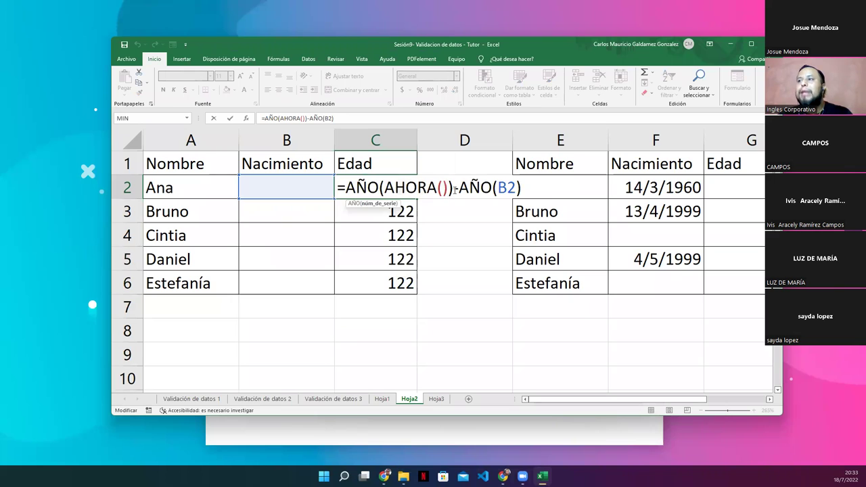
pyautogui.moveTo(458, 188); pyautogui.dragTo(484, 187)
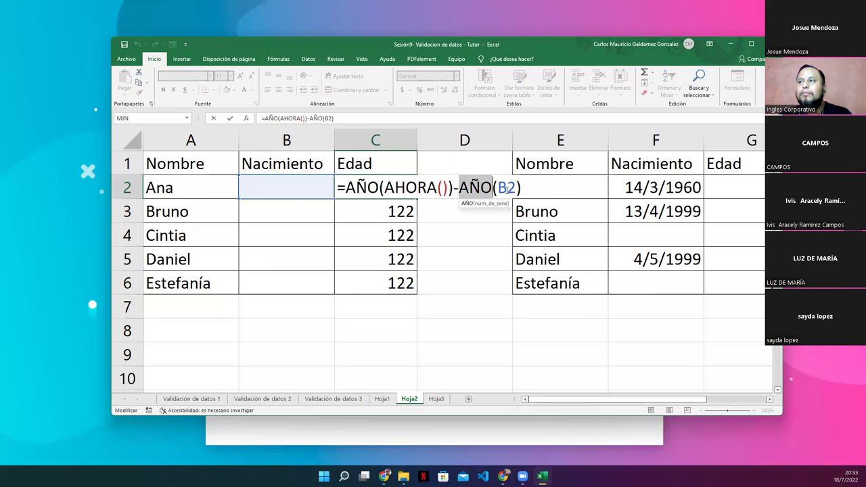
pyautogui.click(493, 187)
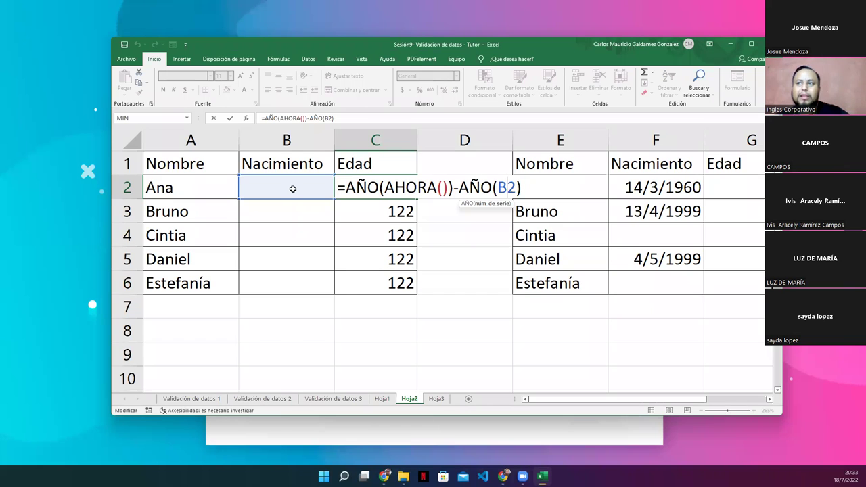
# - Replace the name in A2 with Carlos and inspect C2's age formula
pyautogui.click(183, 189)
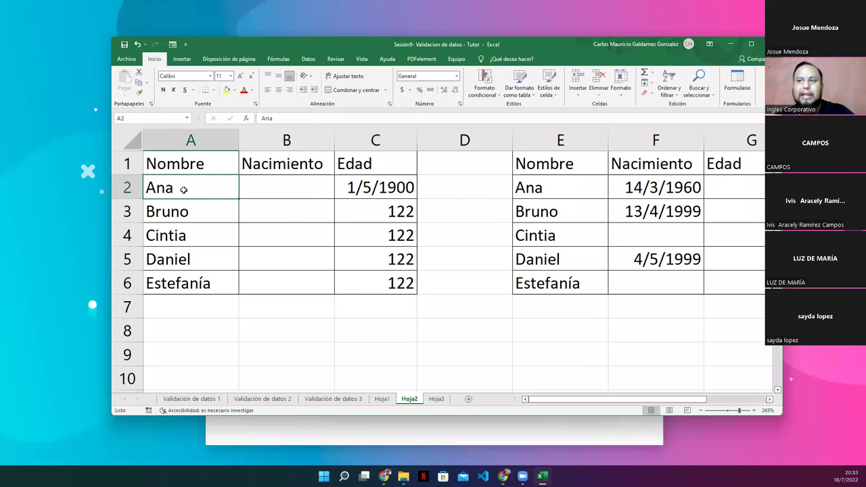
pyautogui.write('Carlos')
pyautogui.press('Tab')
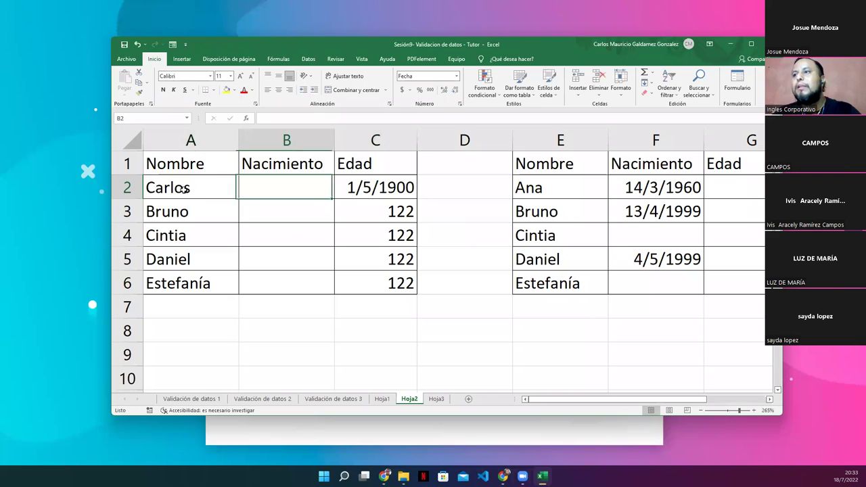
pyautogui.click(356, 188)
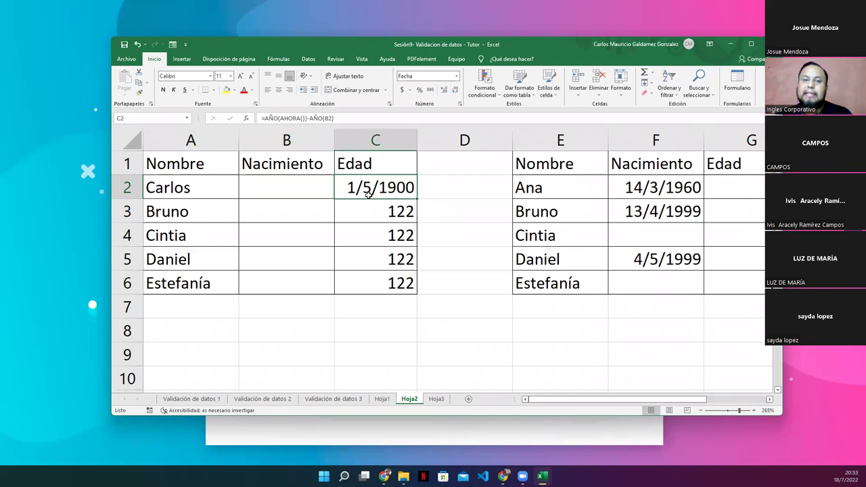
pyautogui.click(371, 207)
pyautogui.click(348, 188)
pyautogui.doubleClick(347, 188)
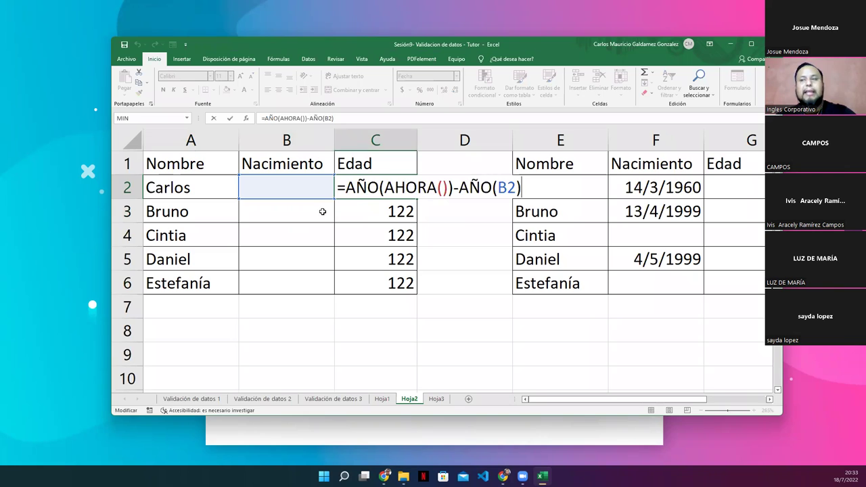
# - Enter the birth date 30/6/1984 in B2
pyautogui.click(301, 189)
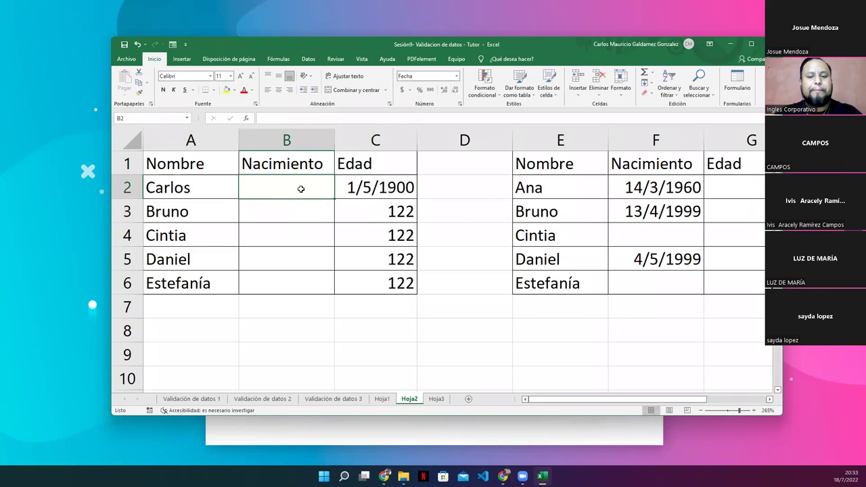
pyautogui.write('30')
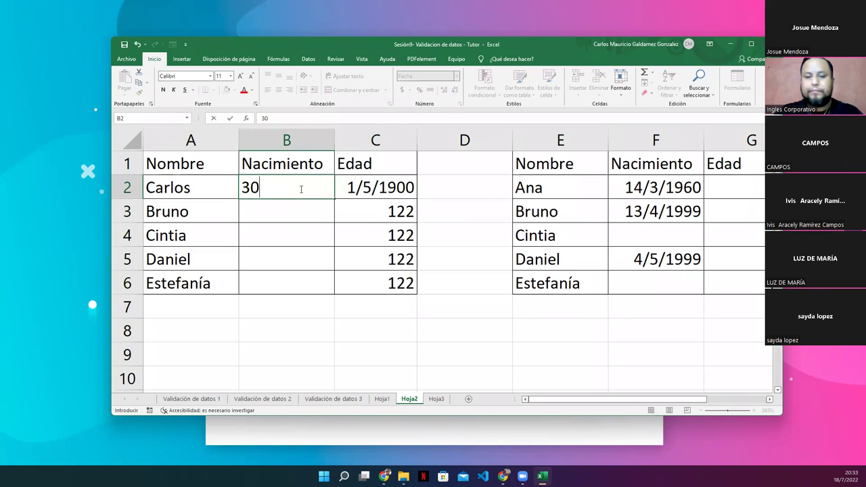
pyautogui.write('/3')
pyautogui.press('BackSpace')
pyautogui.write('0/6/1984')
pyautogui.press('Return')
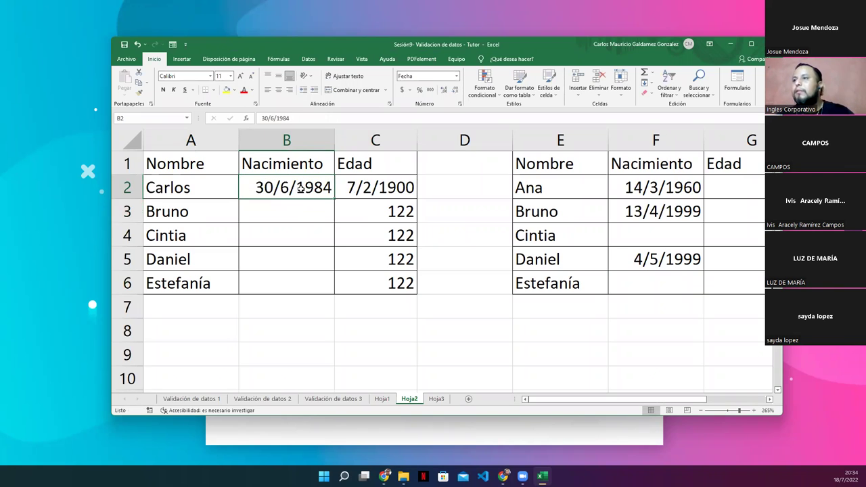
# - Fill the age formula from C3 up into C2 and confirm it so C2 shows 38
pyautogui.click(411, 215)
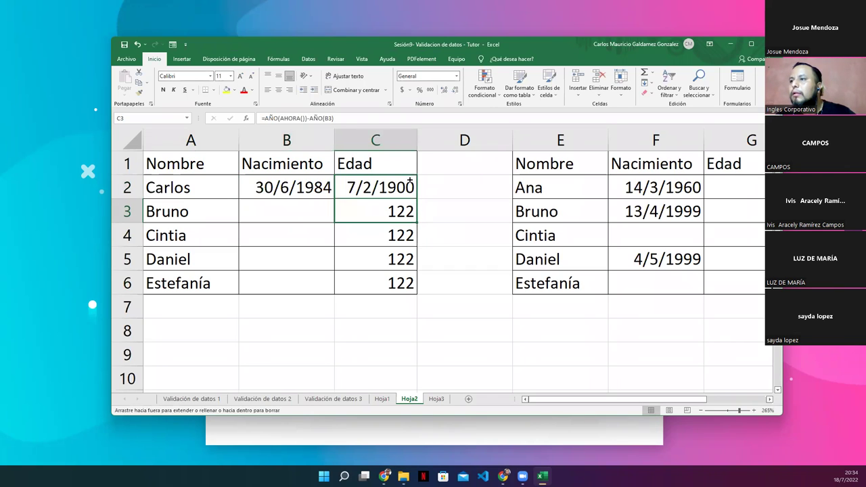
pyautogui.moveTo(417, 220); pyautogui.dragTo(368, 191)
pyautogui.click(367, 189)
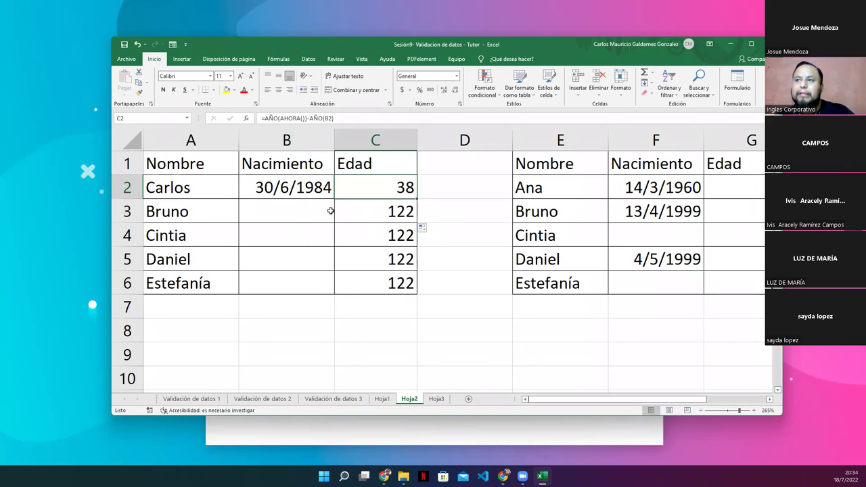
pyautogui.doubleClick(384, 187)
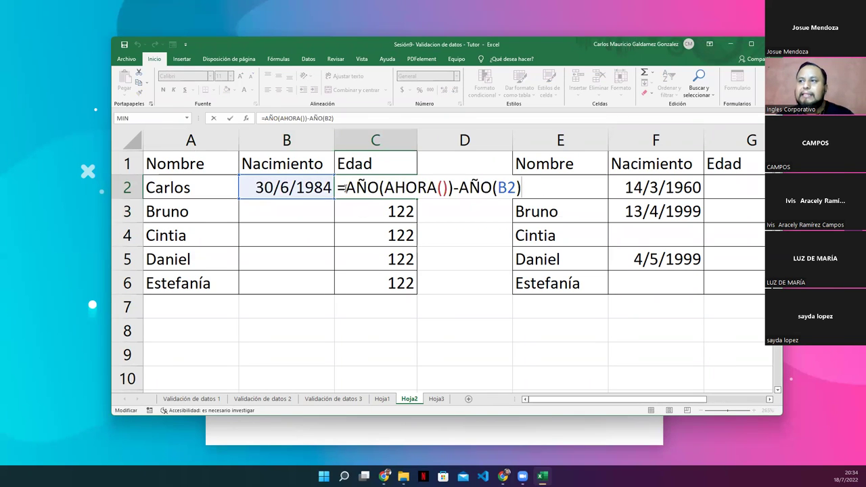
pyautogui.moveTo(347, 189); pyautogui.dragTo(455, 190)
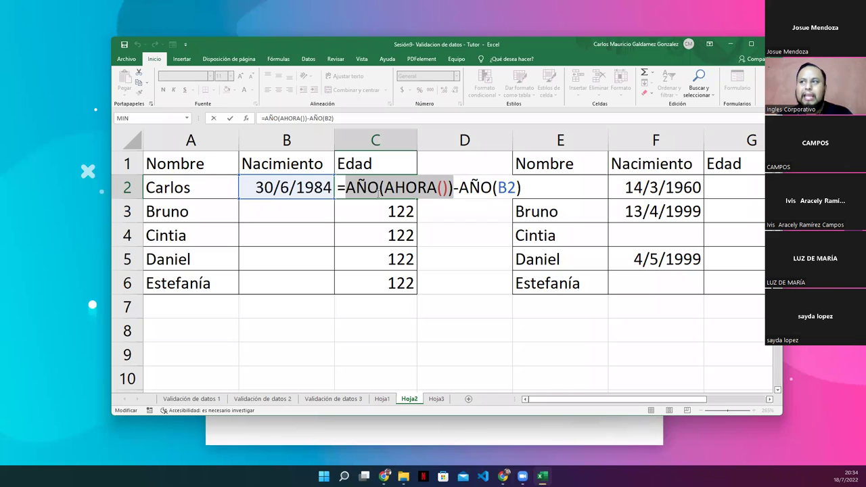
pyautogui.hotkey('ctrl', 'Return')
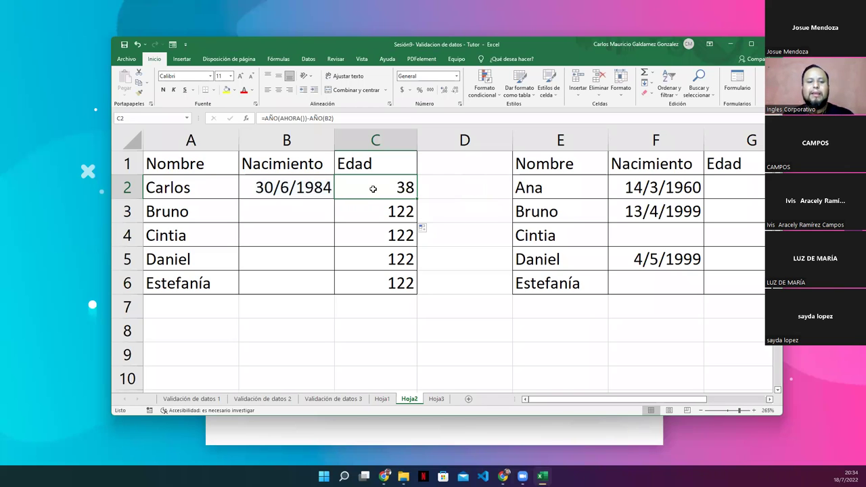
# - Try replacing both AÑO functions with MES and a Number format, then undo back to 38
pyautogui.doubleClick(372, 188)
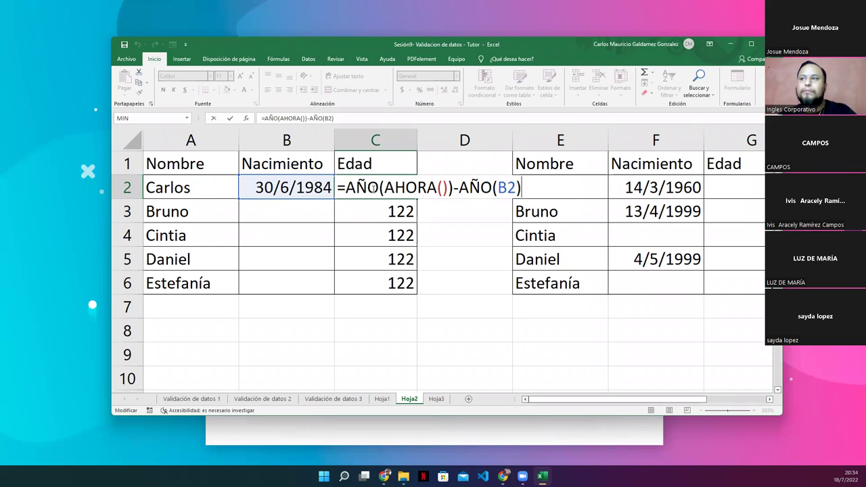
pyautogui.doubleClick(373, 190)
pyautogui.write('mes')
pyautogui.doubleClick(466, 190)
pyautogui.write('mes')
pyautogui.hotkey('ctrl', 'Return')
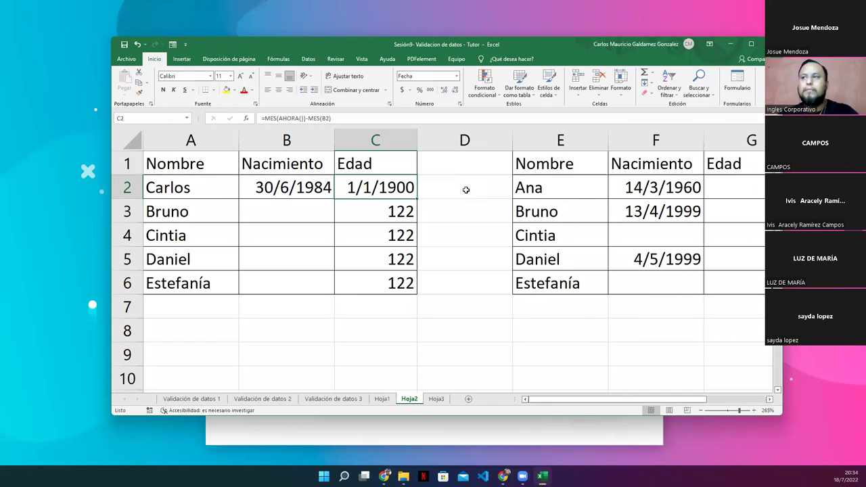
pyautogui.click(456, 76)
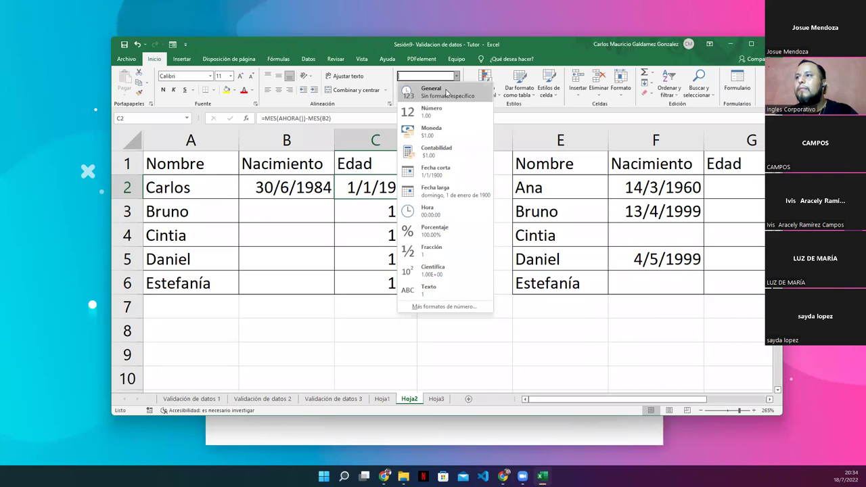
pyautogui.click(437, 113)
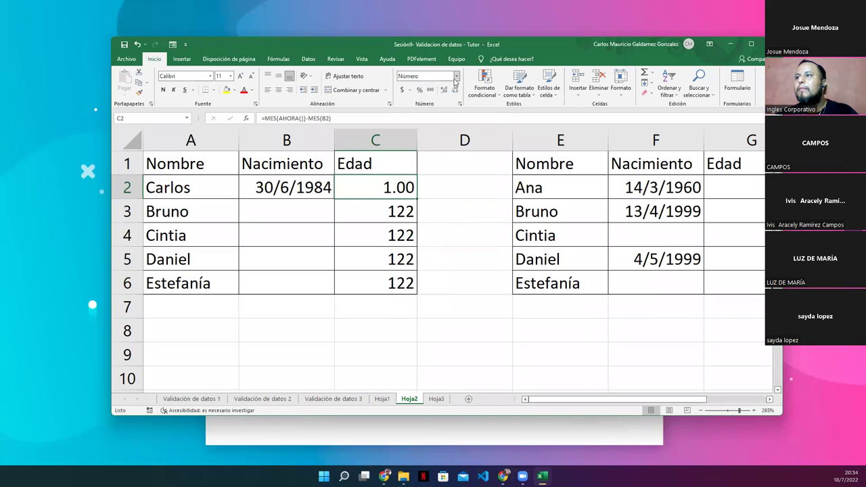
pyautogui.hotkey('ctrl', 'z')
pyautogui.hotkey('ctrl', 'z')
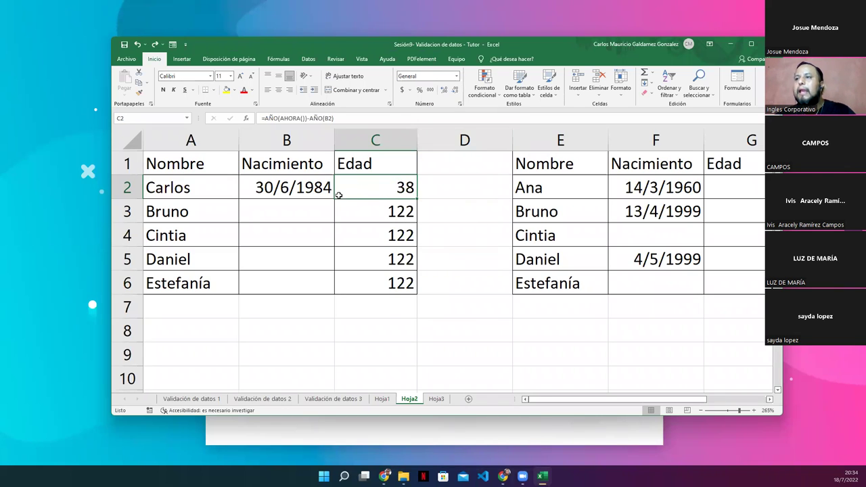
# - Go over the AÑO(AHORA()) and AÑO(B2) parts of C2's formula and commit it
pyautogui.doubleClick(359, 188)
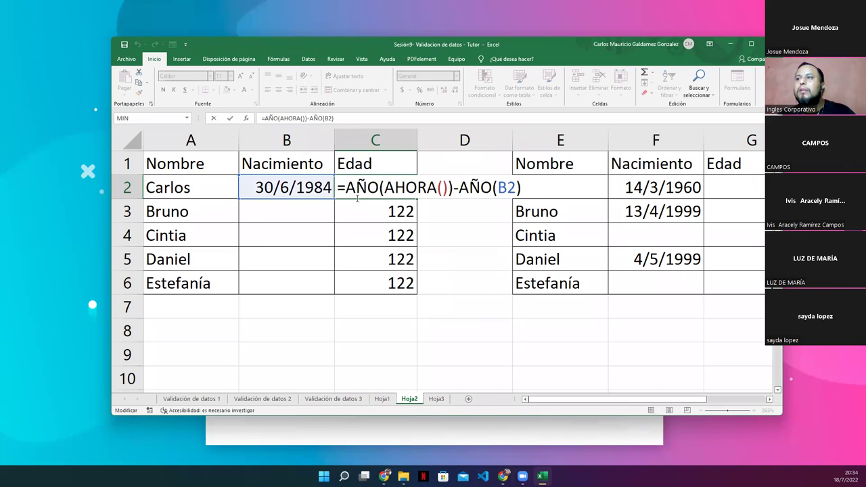
pyautogui.moveTo(339, 187); pyautogui.dragTo(452, 187)
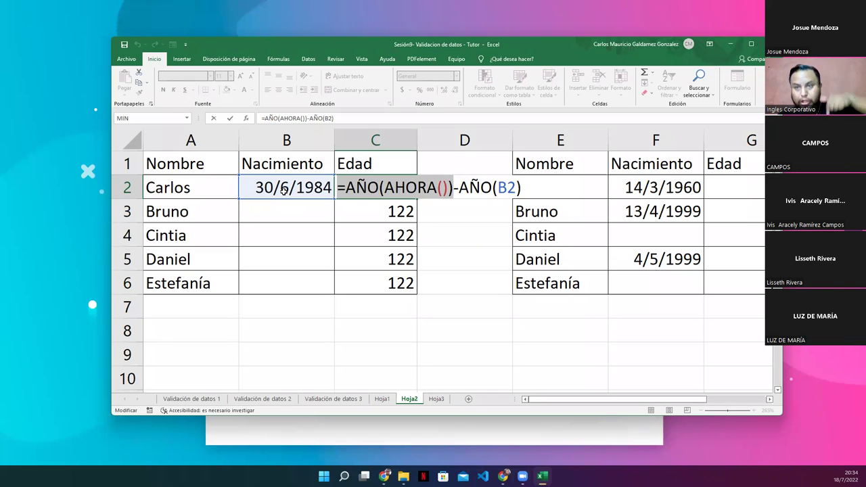
pyautogui.click(446, 186)
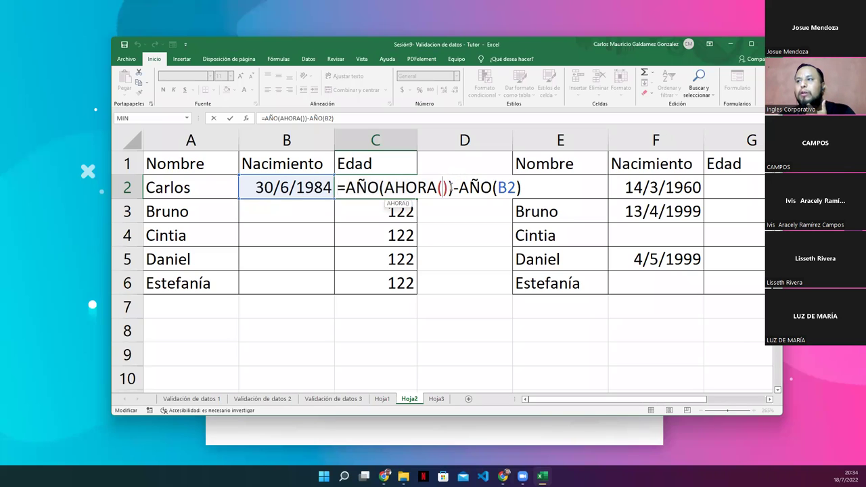
pyautogui.moveTo(451, 188); pyautogui.dragTo(345, 188)
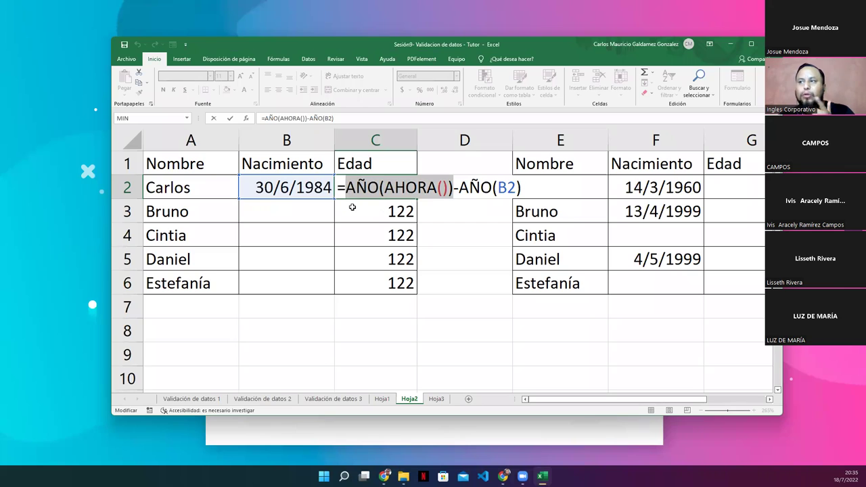
pyautogui.click(454, 190)
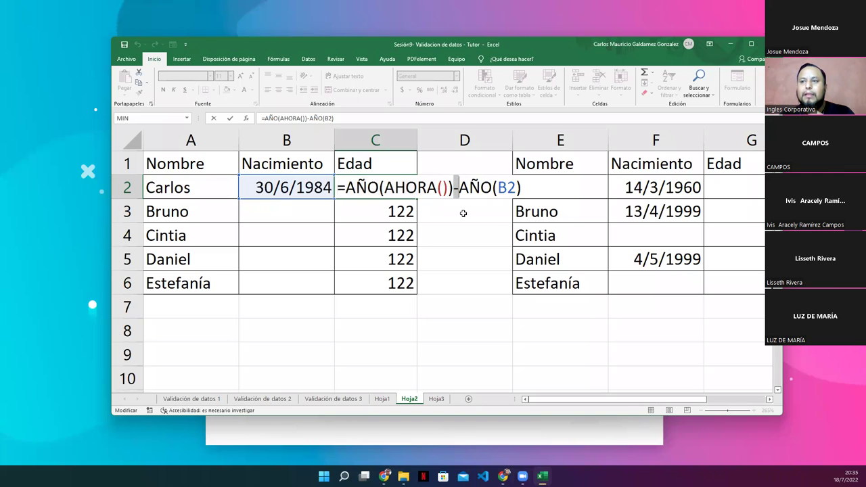
pyautogui.moveTo(459, 188); pyautogui.dragTo(508, 189)
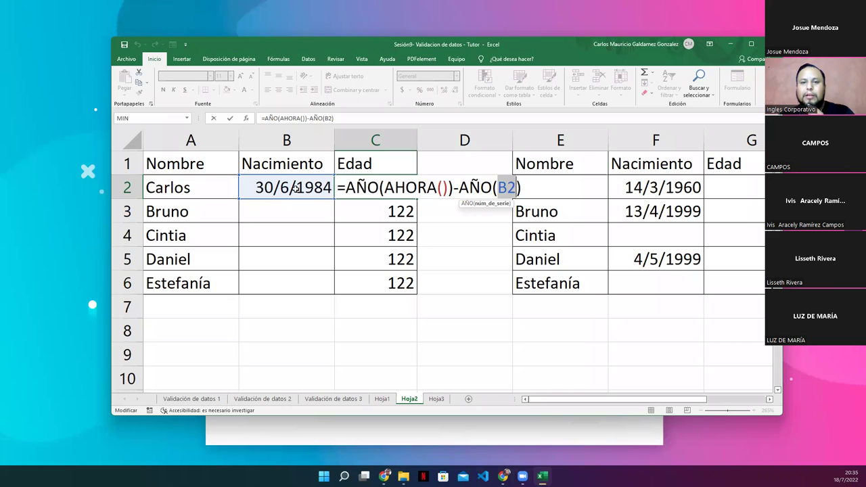
pyautogui.press('Return')
# - Enter today's date 18/07/2022 in cell B8
pyautogui.click(273, 328)
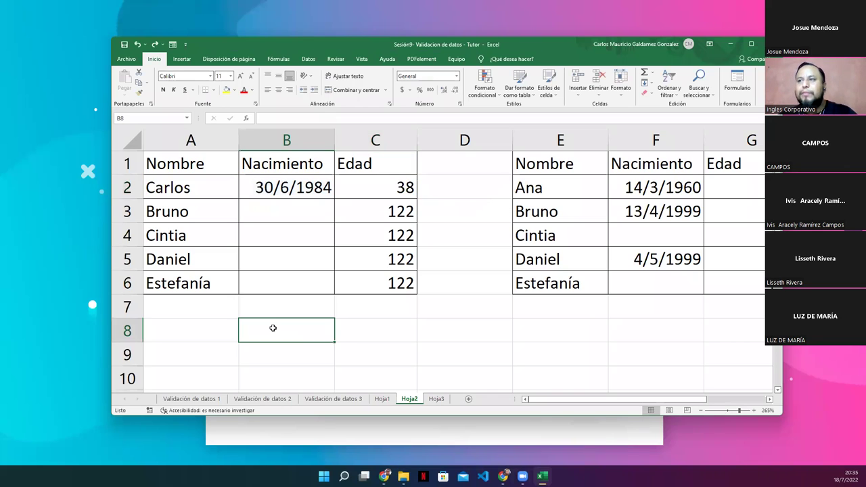
pyautogui.write('18/')
pyautogui.write('07(2022')
pyautogui.press('BackSpace')
pyautogui.press('BackSpace')
pyautogui.press('BackSpace')
pyautogui.press('BackSpace')
pyautogui.press('BackSpace')
pyautogui.write('/2022')
pyautogui.press('Return')
pyautogui.press('Up')
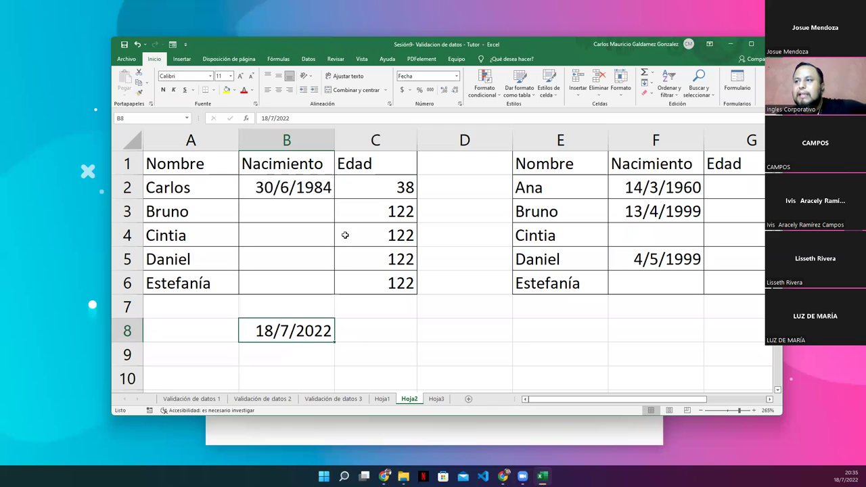
# - Compare the AÑO(AHORA()) part of C2's formula with the year 2022 in B8
pyautogui.doubleClick(381, 190)
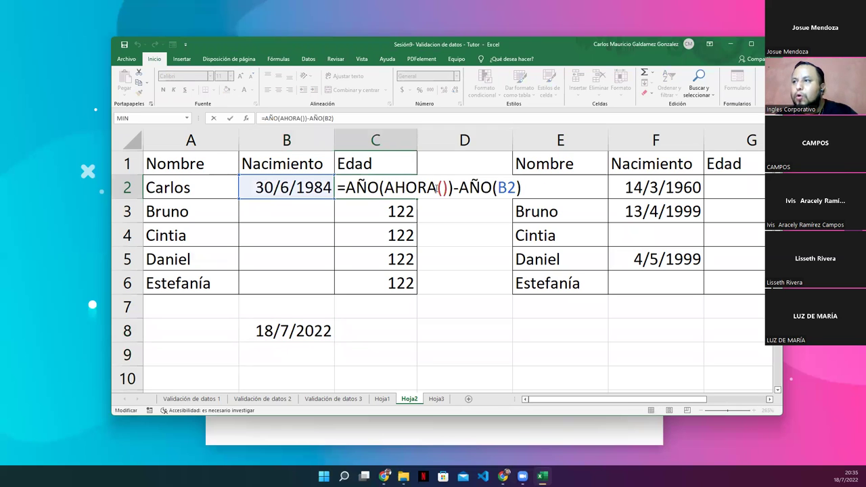
pyautogui.moveTo(453, 190); pyautogui.dragTo(380, 189)
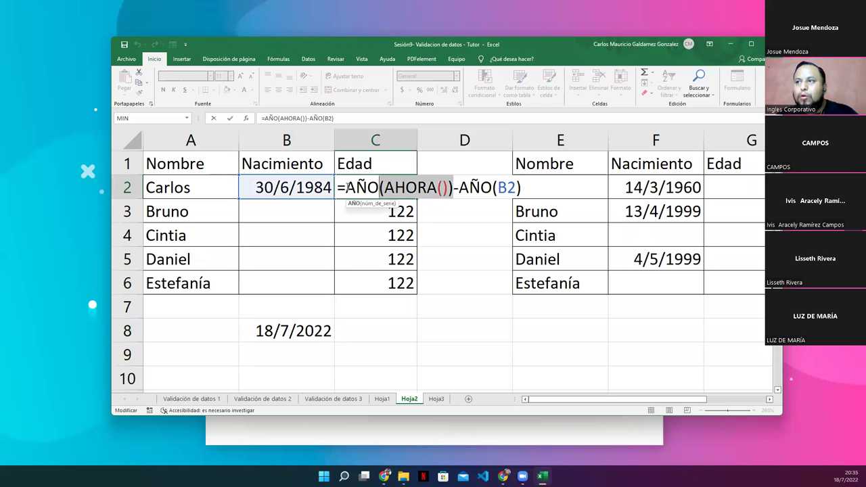
pyautogui.moveTo(346, 189); pyautogui.dragTo(377, 189)
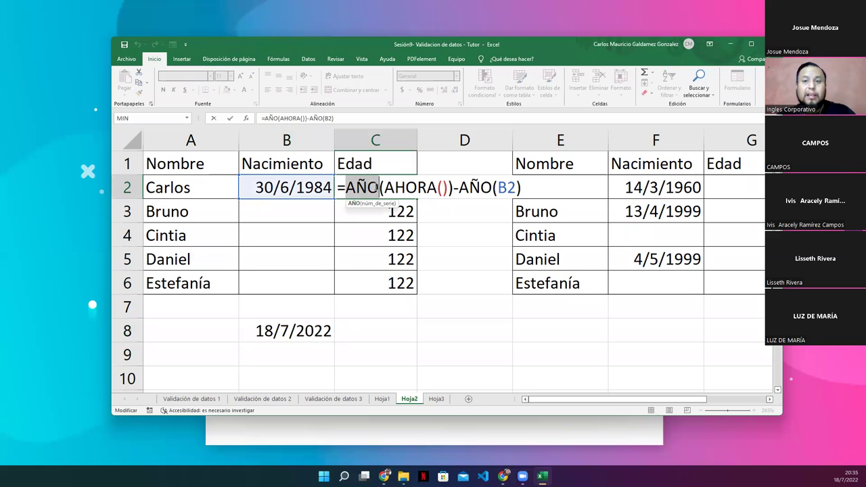
pyautogui.click(302, 331)
pyautogui.press('Escape')
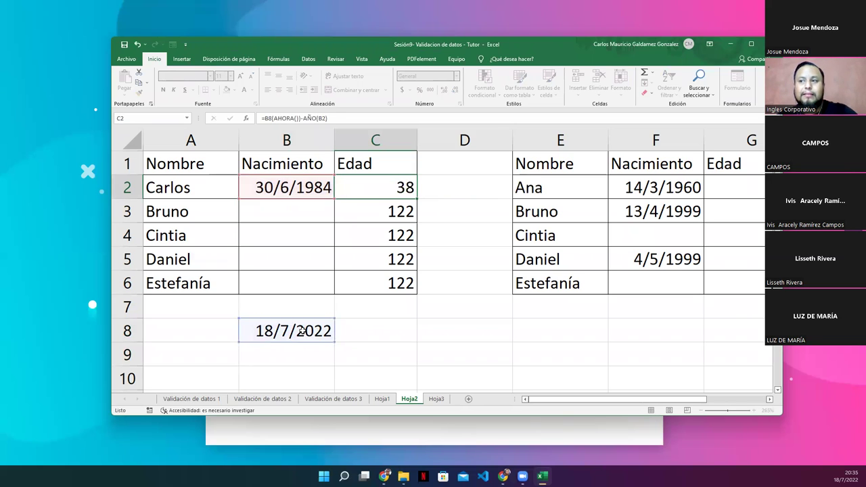
pyautogui.doubleClick(297, 331)
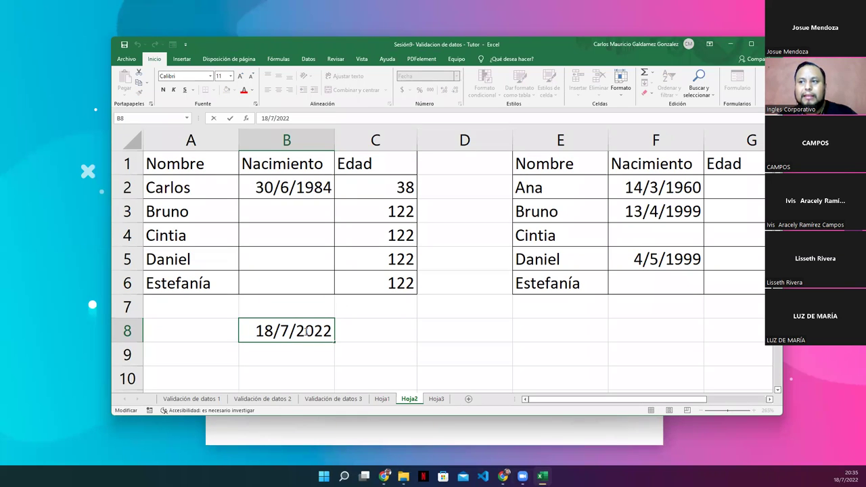
pyautogui.moveTo(297, 331); pyautogui.dragTo(330, 331)
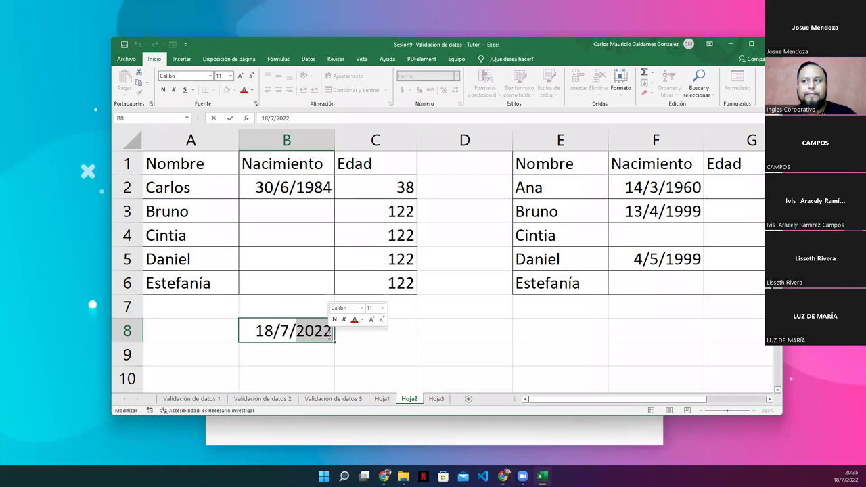
pyautogui.doubleClick(364, 187)
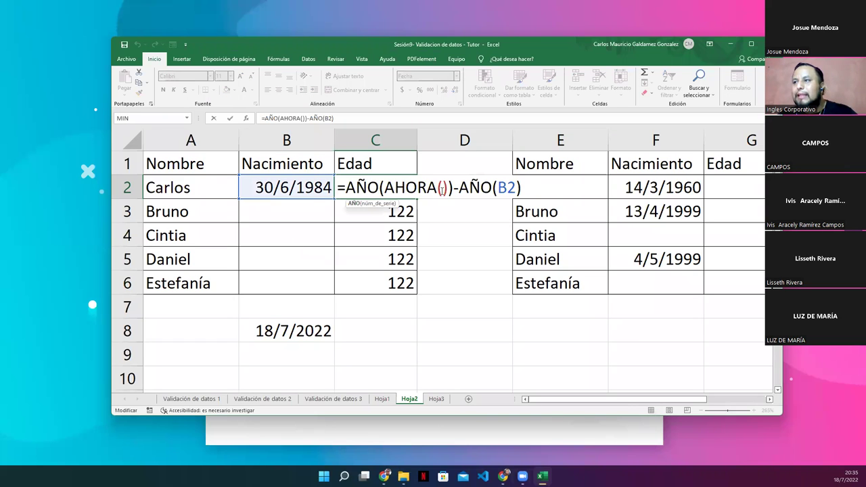
pyautogui.moveTo(453, 190); pyautogui.dragTo(345, 190)
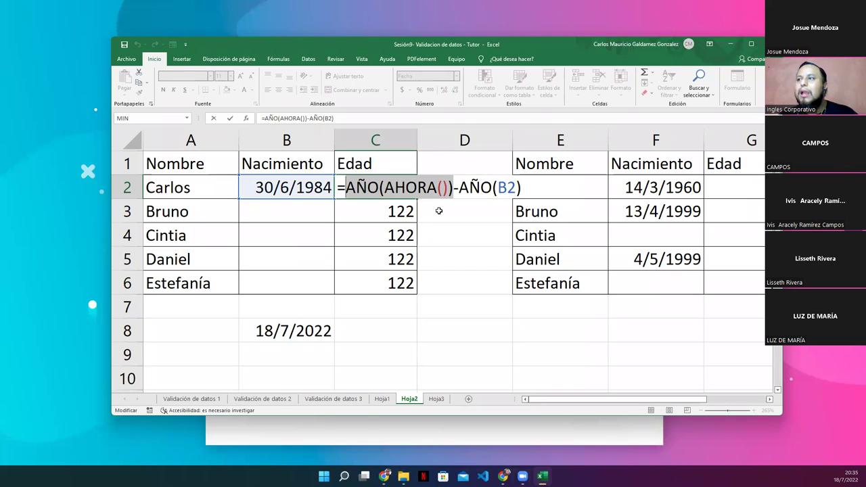
pyautogui.click(454, 190)
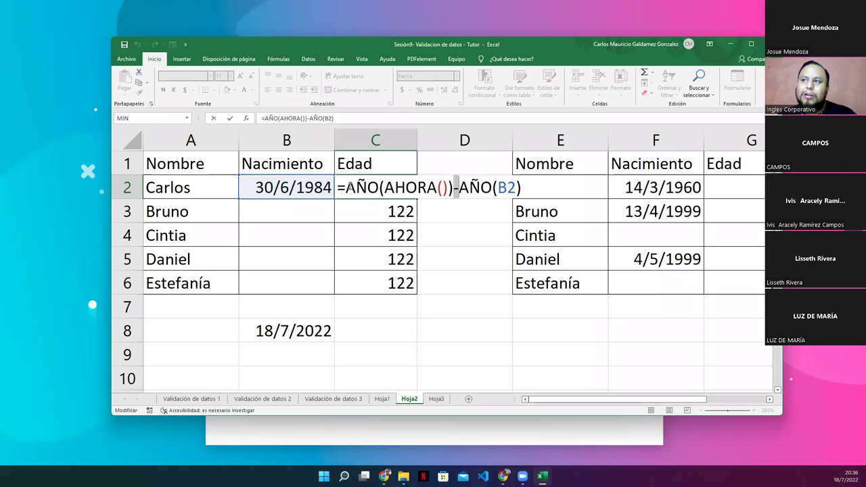
# - Test =2022-1984 in B9 to confirm it gives 38, then clear B9
pyautogui.click(292, 357)
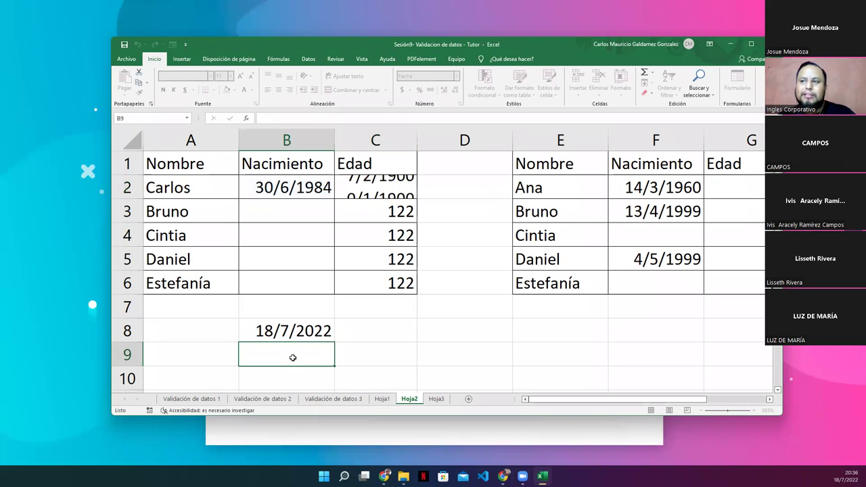
pyautogui.write('=2022-1984')
pyautogui.press('Return')
pyautogui.click(292, 357)
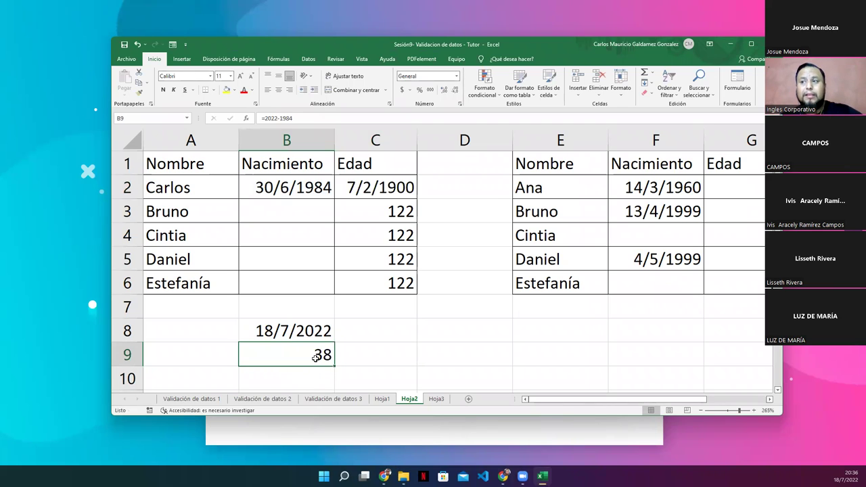
pyautogui.press('Delete')
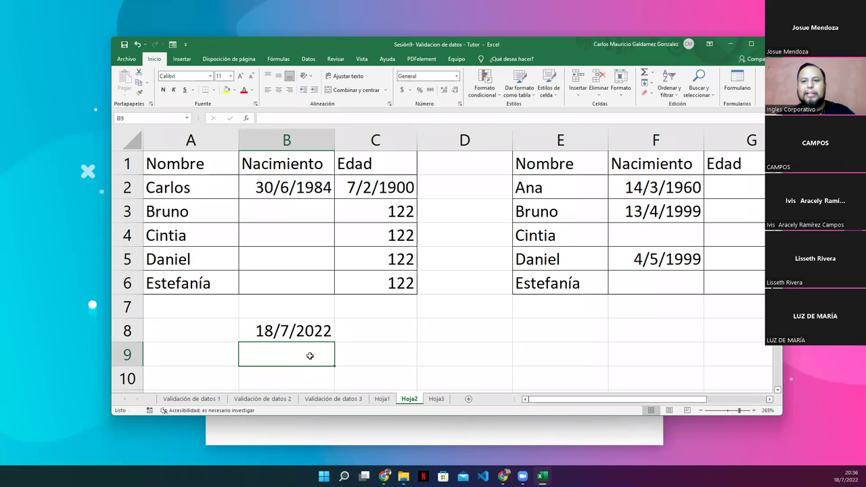
# - Re-commit C2's age formula and switch it to General format so it shows 38
pyautogui.doubleClick(373, 194)
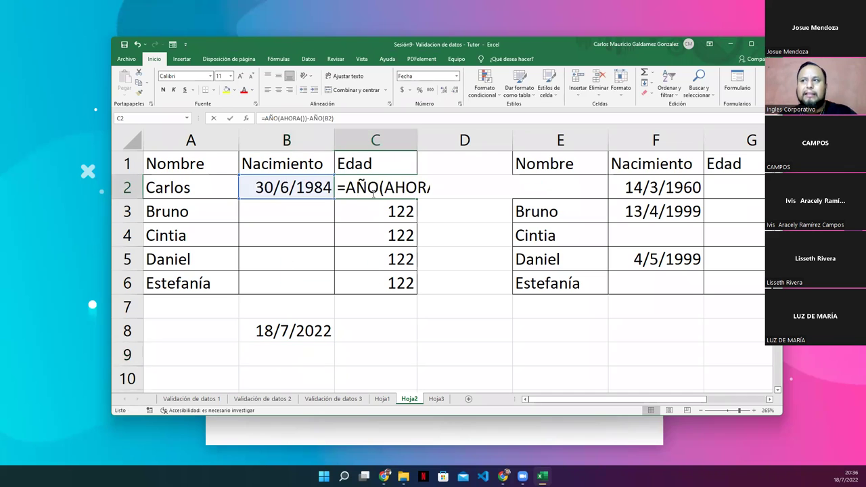
pyautogui.press('Return')
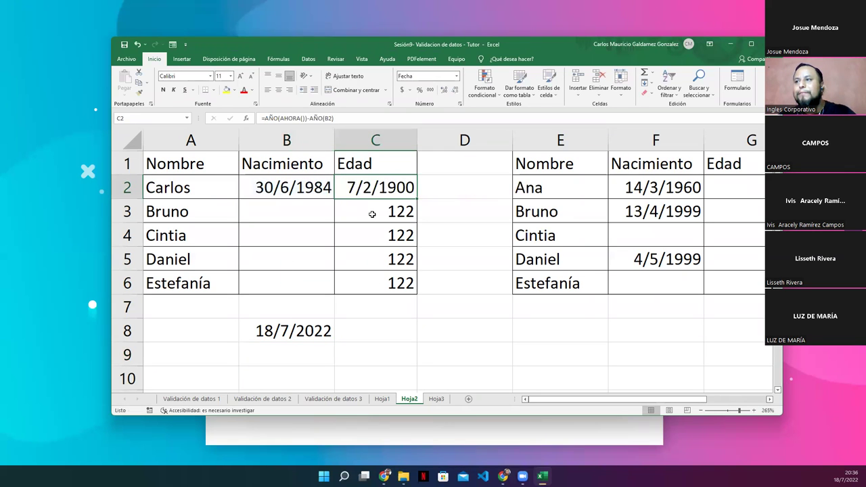
pyautogui.click(386, 188)
pyautogui.hotkey('ctrl', 'shift', '~')
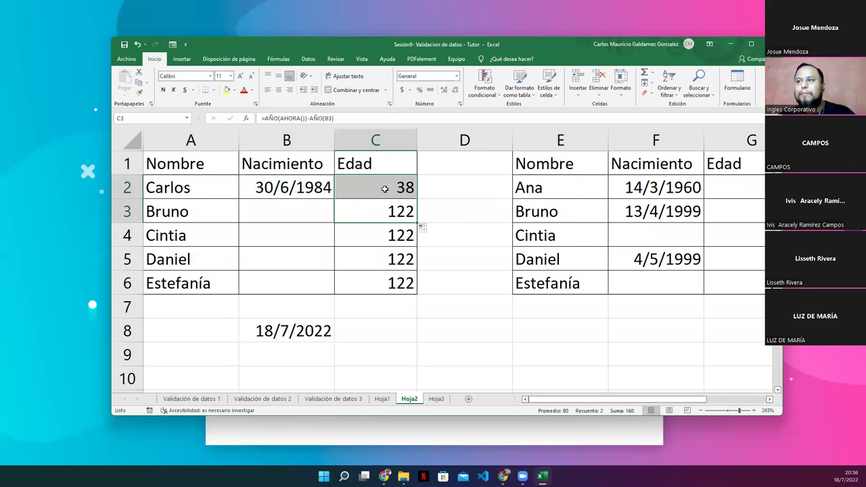
pyautogui.doubleClick(385, 190)
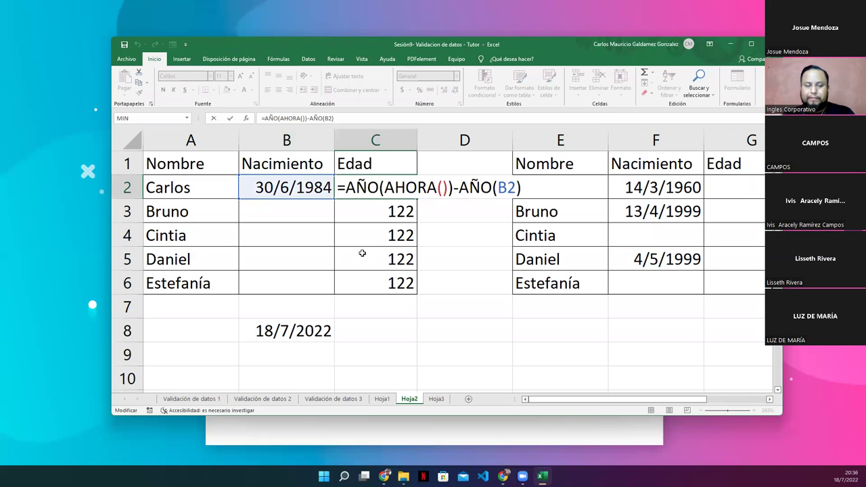
pyautogui.hotkey('ctrl', 'Return')
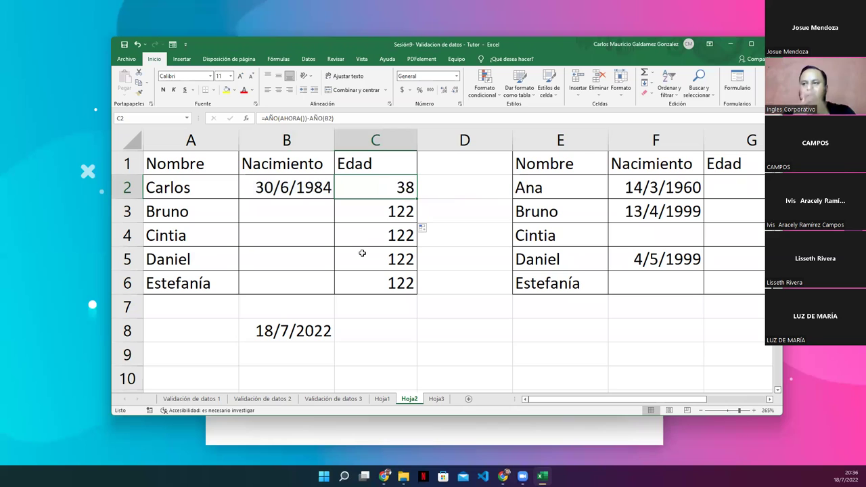
pyautogui.click(277, 193)
# - Set data validation on birth dates B2:B6 to allow Fecha, ready for the start date
pyautogui.moveTo(285, 186); pyautogui.dragTo(272, 277)
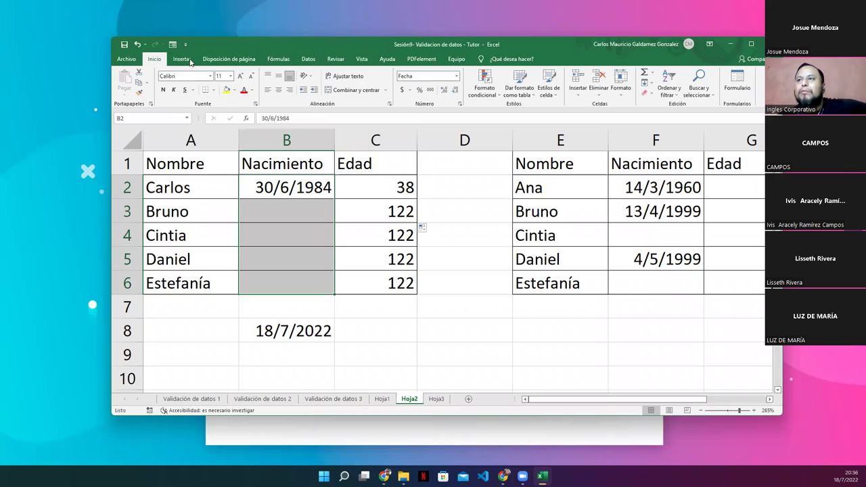
pyautogui.click(307, 59)
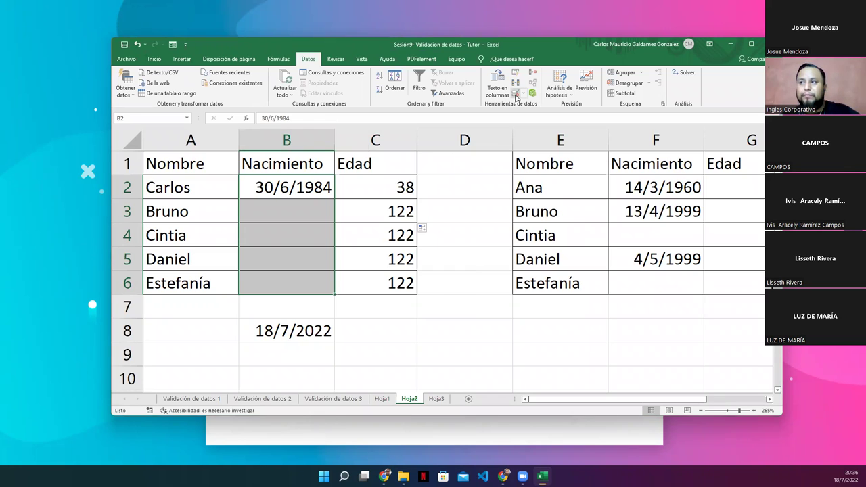
pyautogui.click(516, 97)
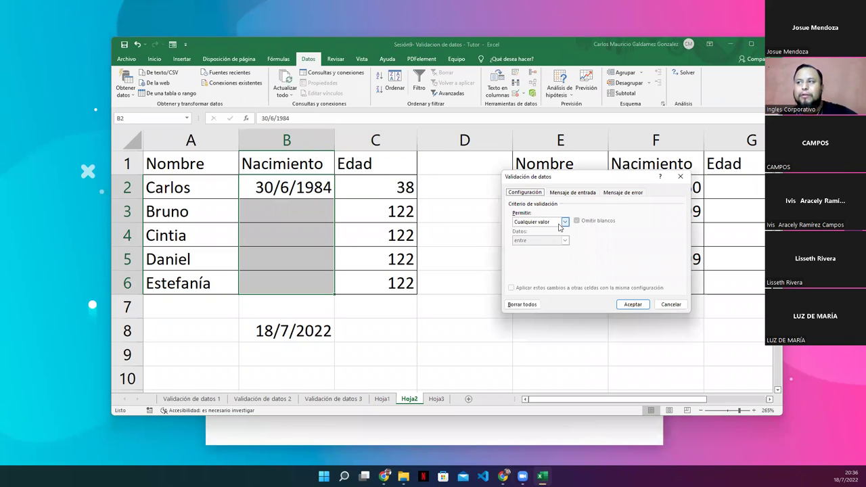
pyautogui.moveTo(541, 181); pyautogui.dragTo(471, 169)
pyautogui.click(495, 209)
pyautogui.click(477, 246)
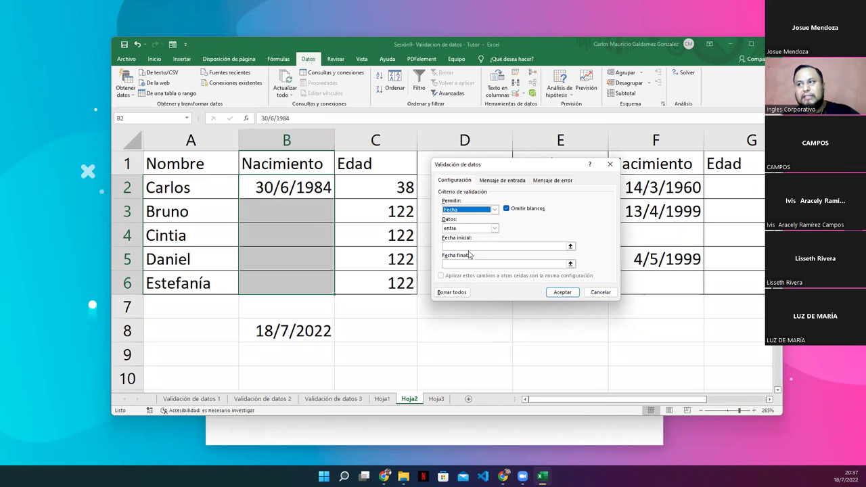
pyautogui.click(469, 246)
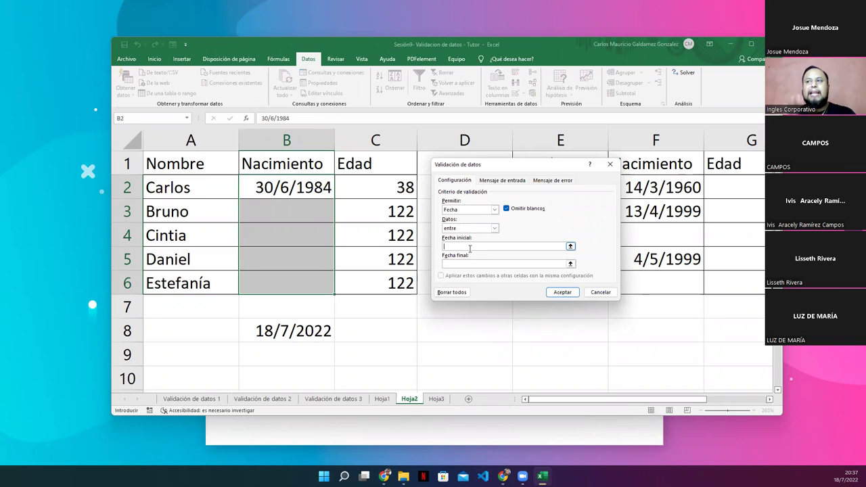
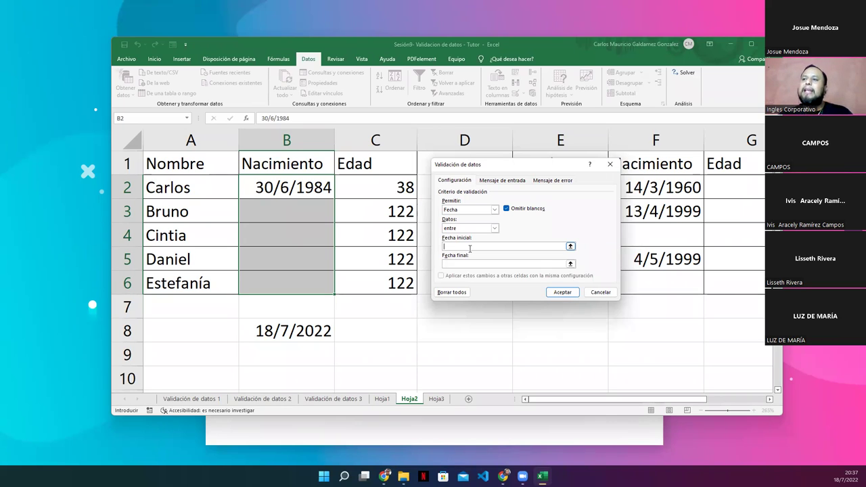
# - Cancel the pending validation setup and change B2's year from 1984 to 1962
pyautogui.click(318, 188)
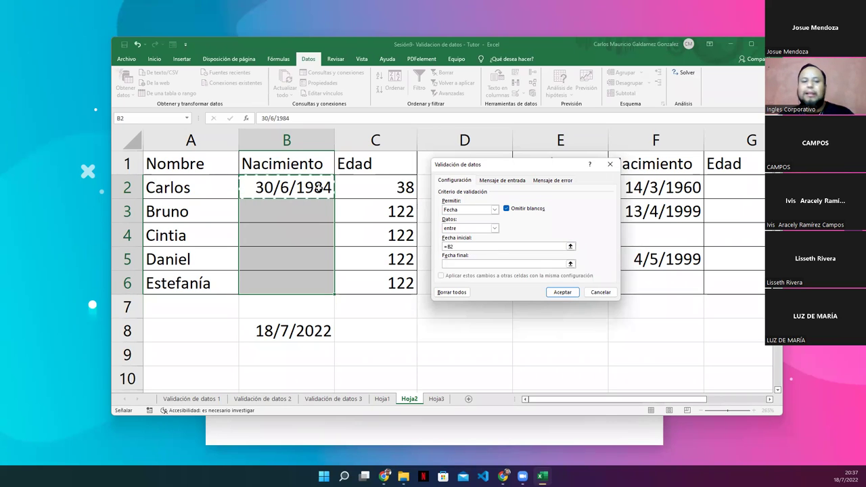
pyautogui.press('Escape')
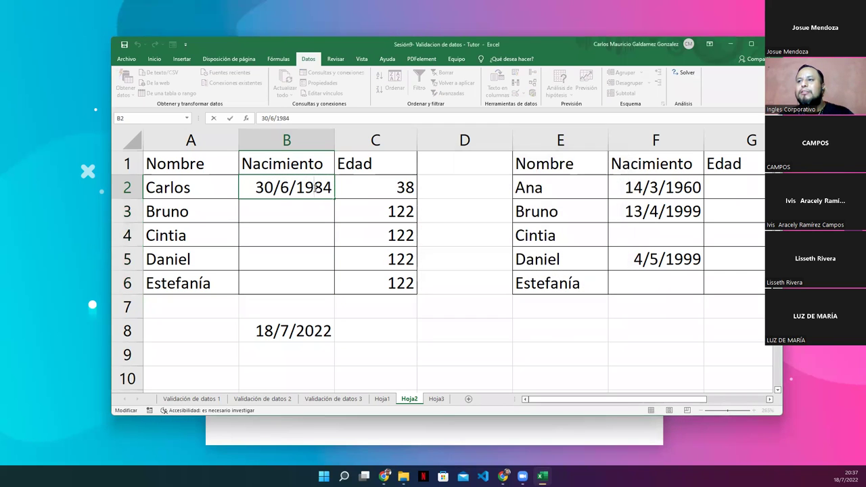
pyautogui.moveTo(315, 188); pyautogui.dragTo(335, 192)
pyautogui.write('62')
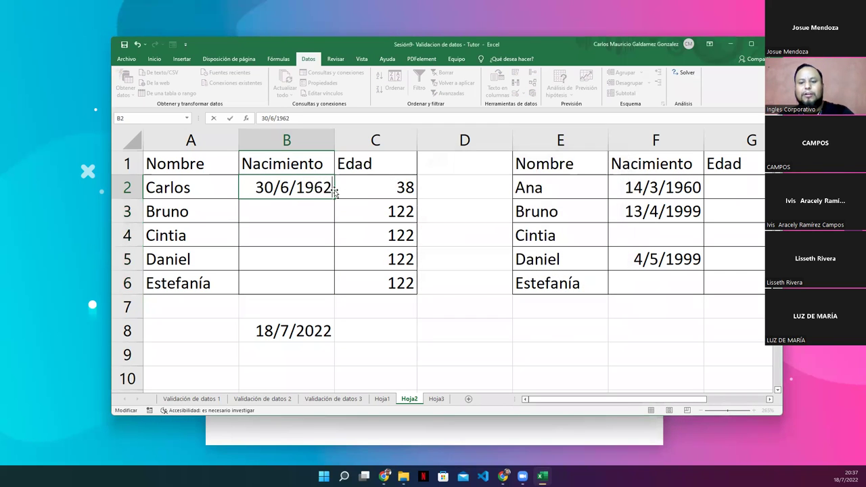
pyautogui.press('Return')
# - Check B2's validation settings without changes, then select the empty birth-date cells B3:B6
pyautogui.click(286, 190)
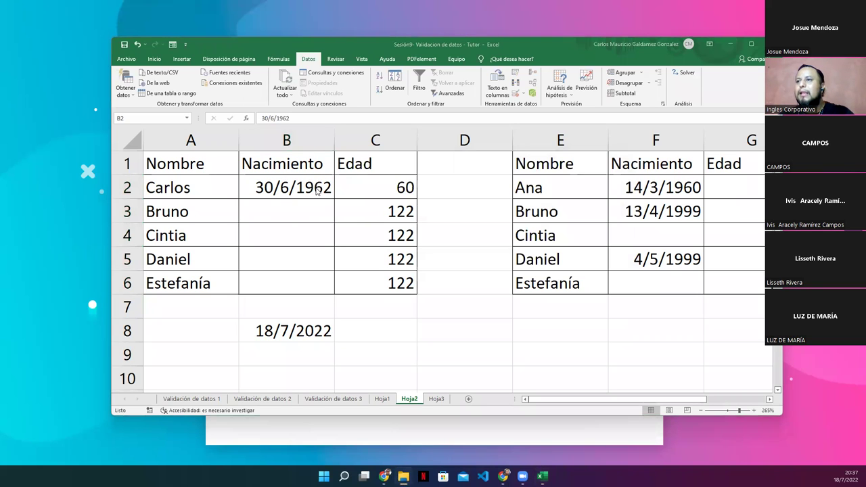
pyautogui.click(514, 93)
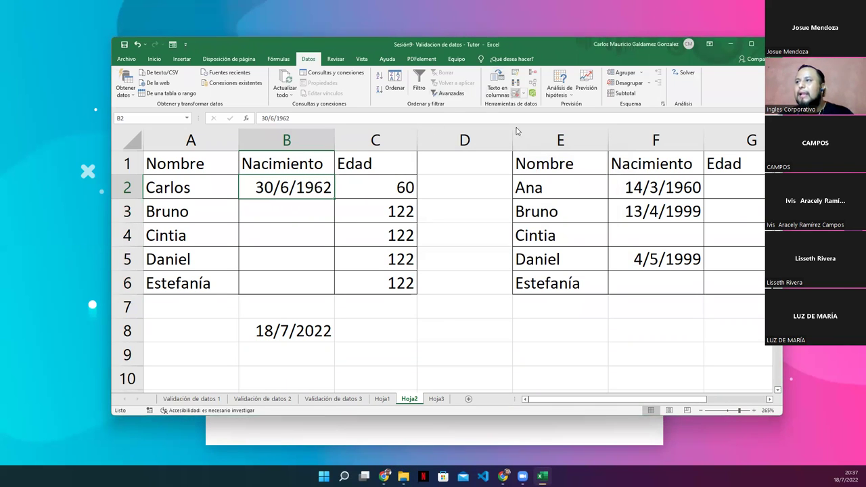
pyautogui.press('Escape')
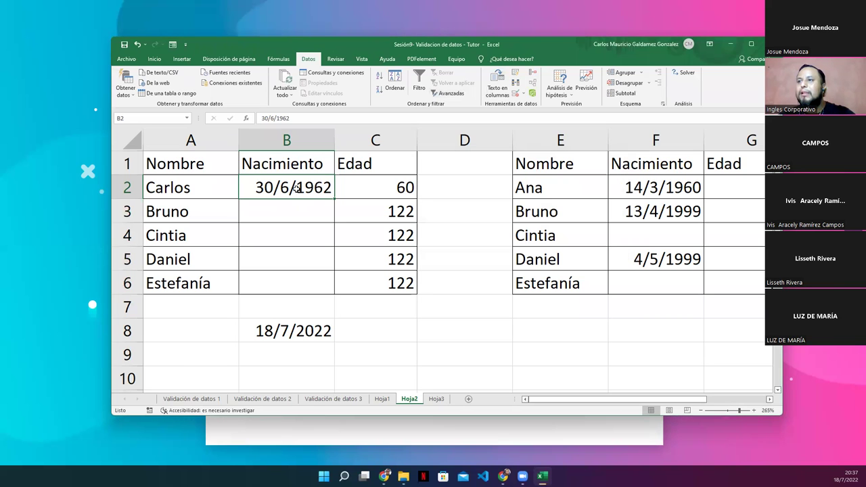
pyautogui.moveTo(295, 209); pyautogui.dragTo(294, 280)
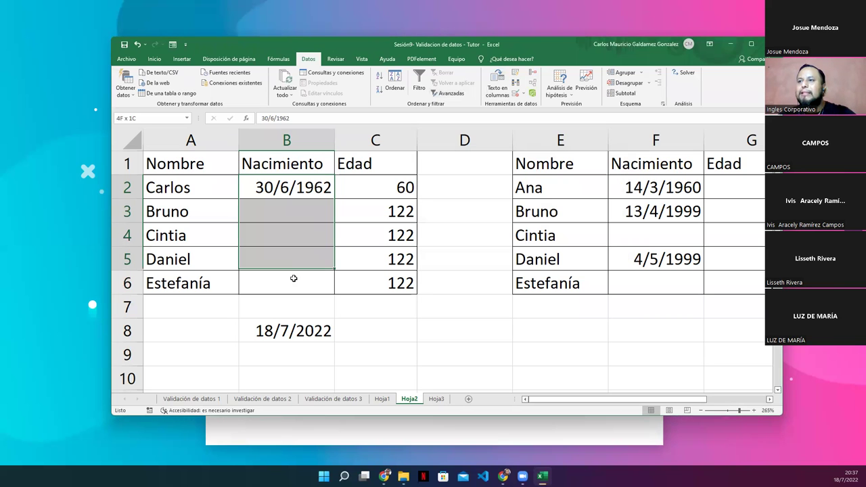
# - Give B3:B6 a Fecha validation rule, 'mayor que', with start date 01/01/1962
pyautogui.click(514, 93)
pyautogui.click(495, 209)
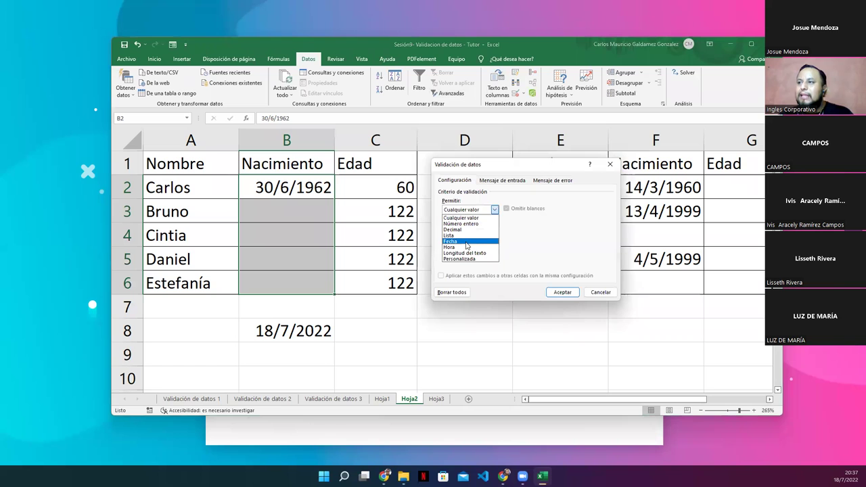
pyautogui.click(494, 241)
pyautogui.click(494, 228)
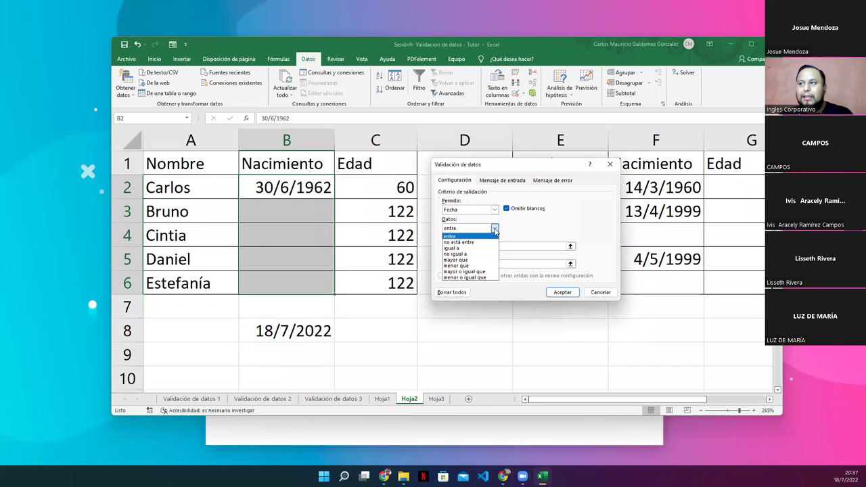
pyautogui.click(494, 228)
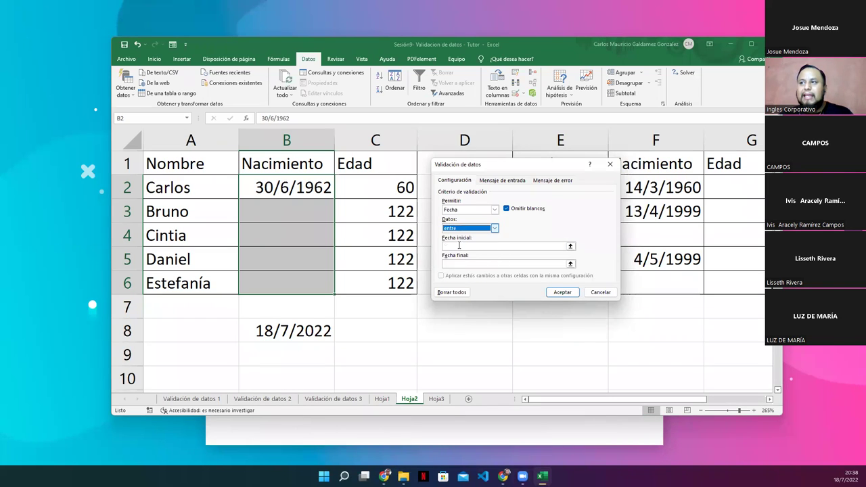
pyautogui.click(495, 229)
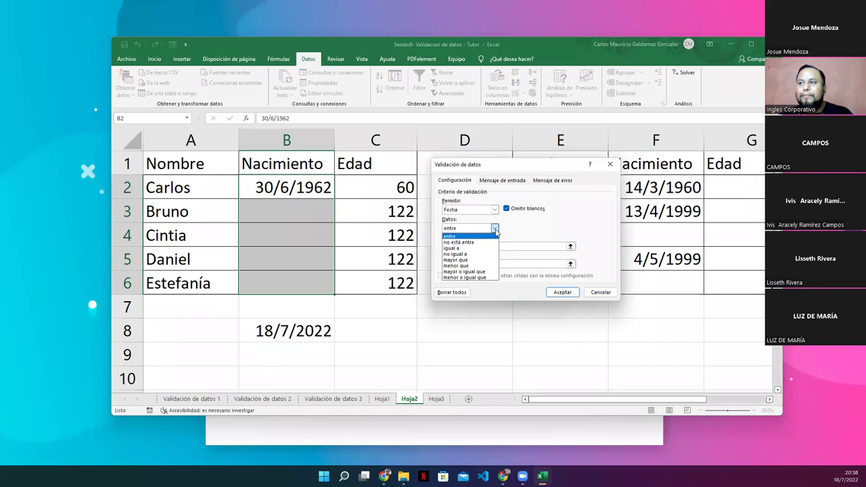
pyautogui.click(475, 260)
pyautogui.click(454, 245)
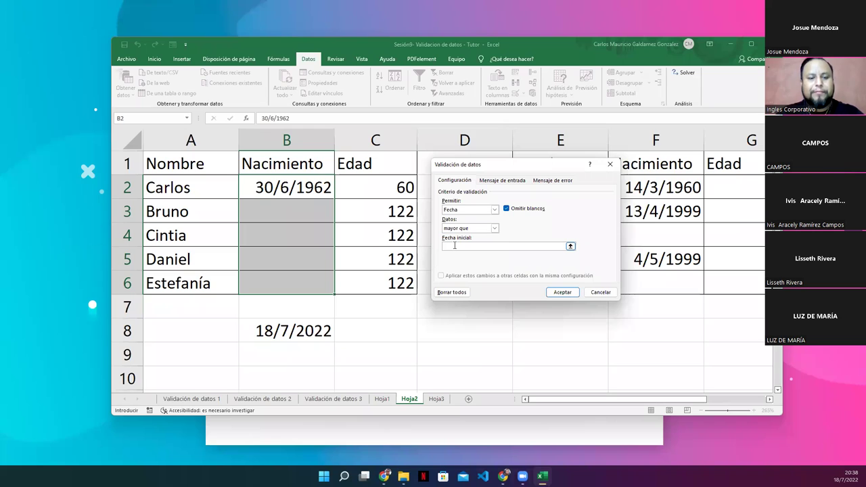
pyautogui.write('01')
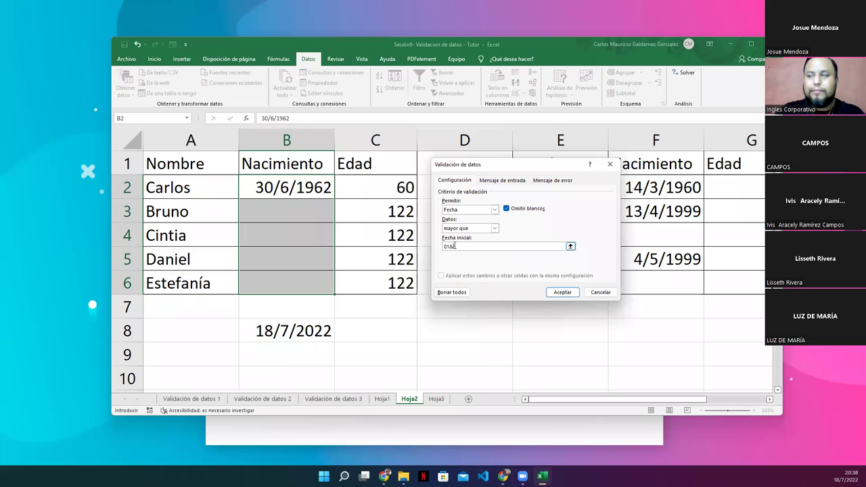
pyautogui.write('/01/1')
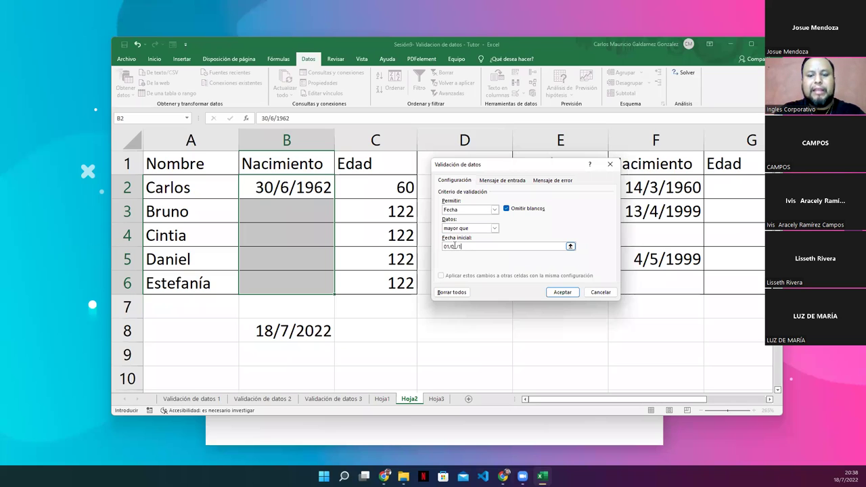
pyautogui.write('962')
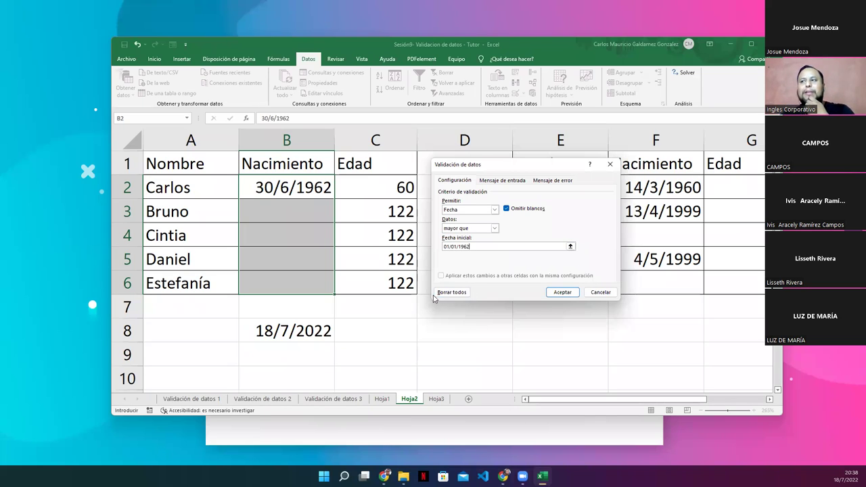
pyautogui.click(562, 292)
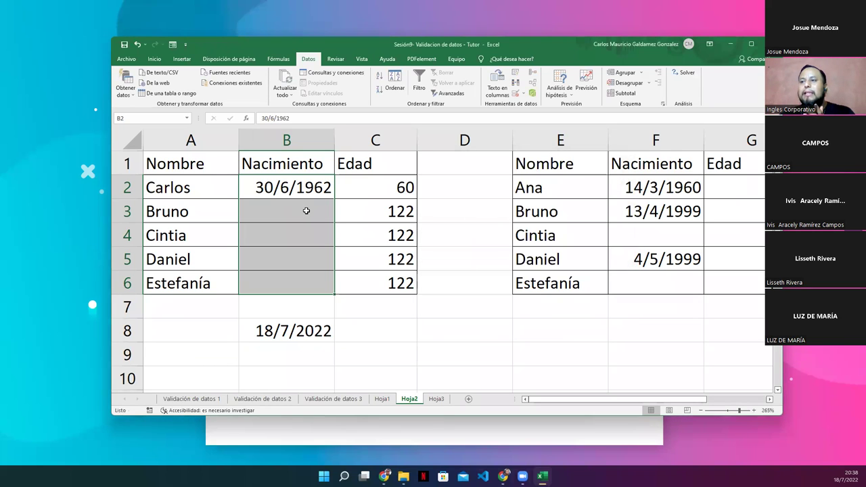
pyautogui.click(272, 189)
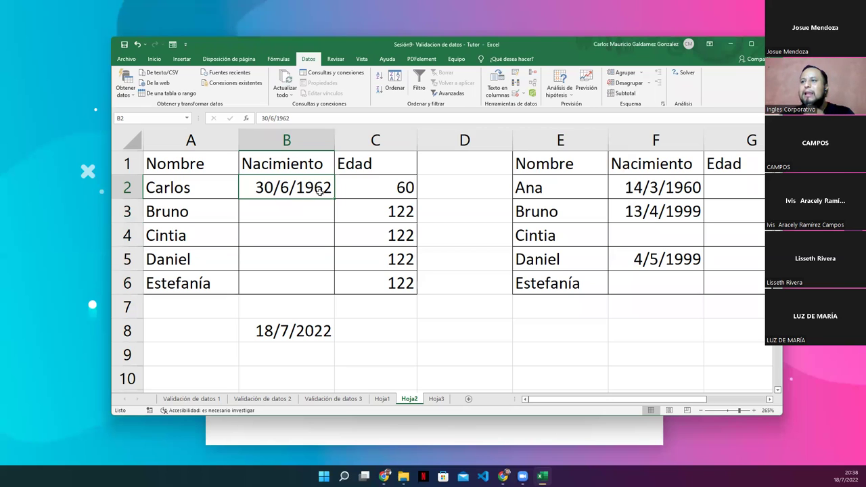
pyautogui.click(276, 211)
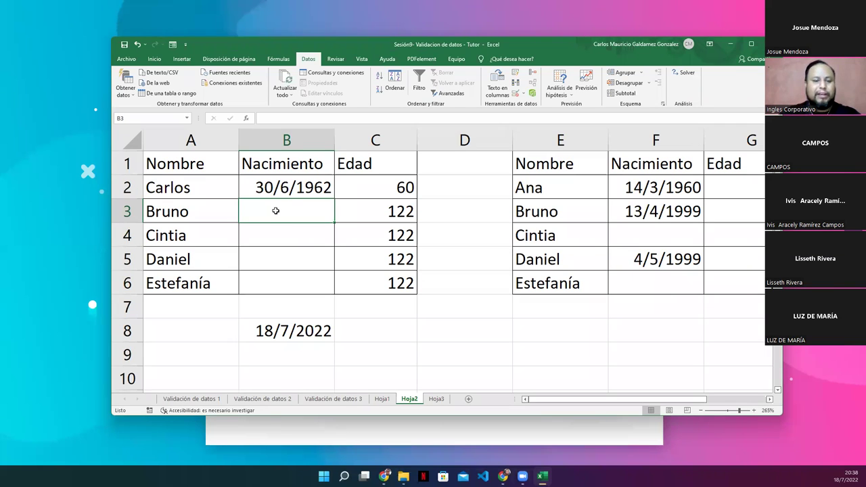
pyautogui.write('01/01/19')
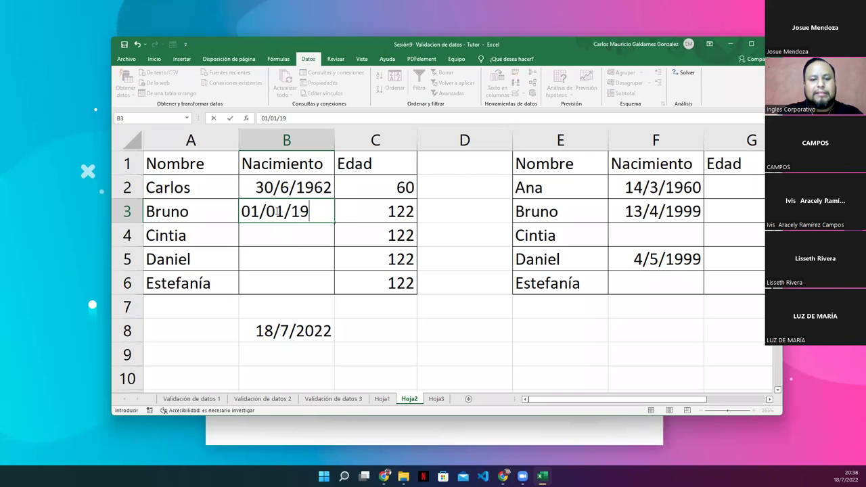
pyautogui.write('62')
pyautogui.press('Return')
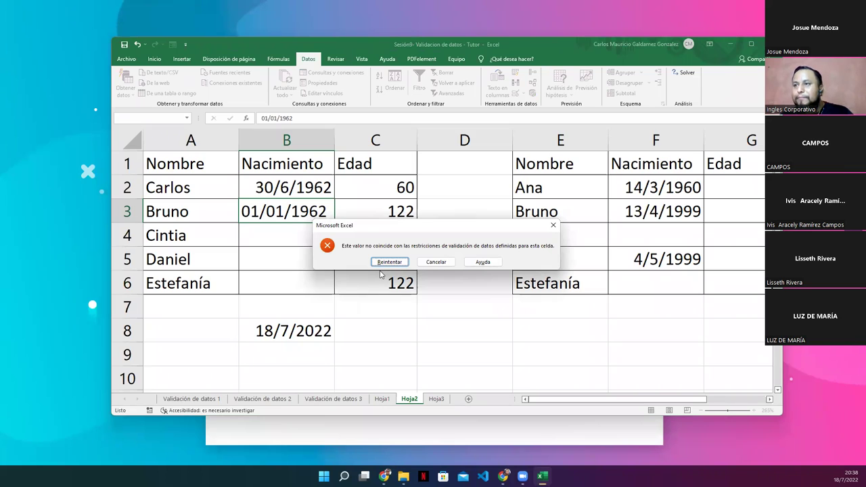
pyautogui.click(435, 261)
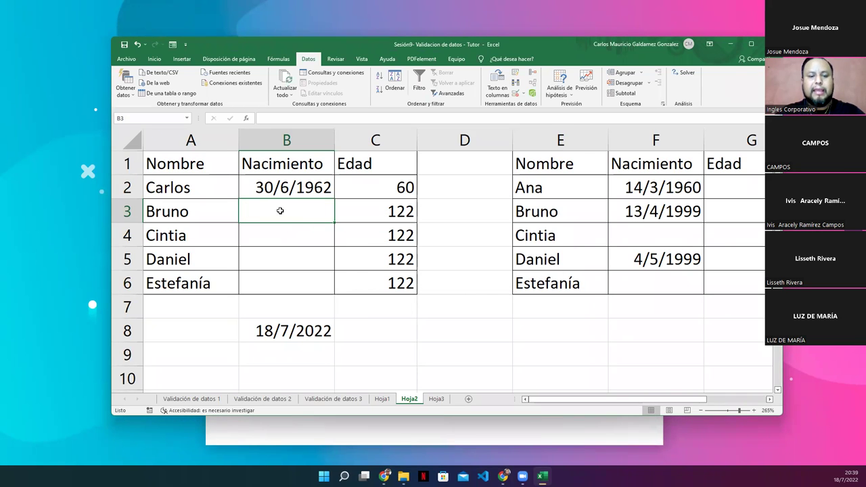
# - Enter the birth date 02/01/1962 in B3, so C3 shows an age of 60
pyautogui.write('02/01/19')
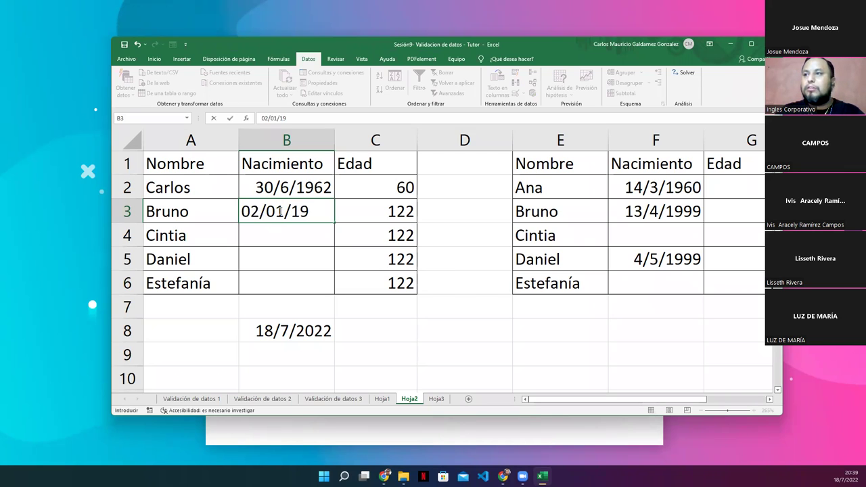
pyautogui.write('62')
pyautogui.press('Return')
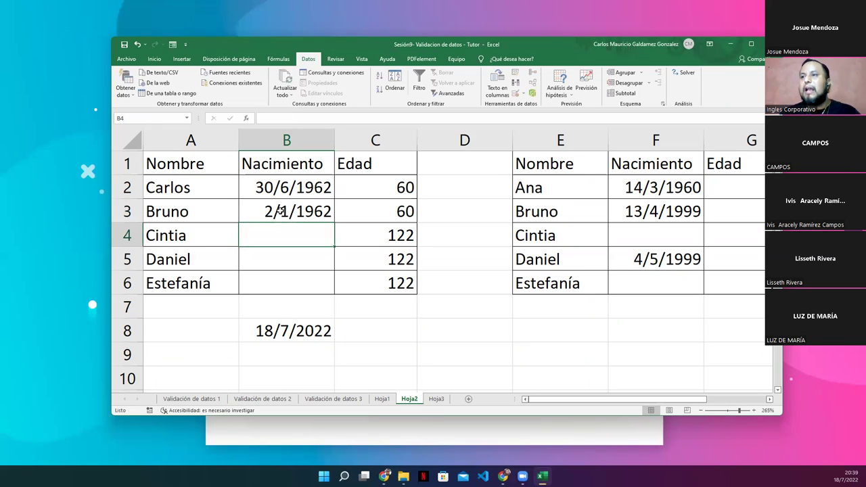
pyautogui.click(279, 211)
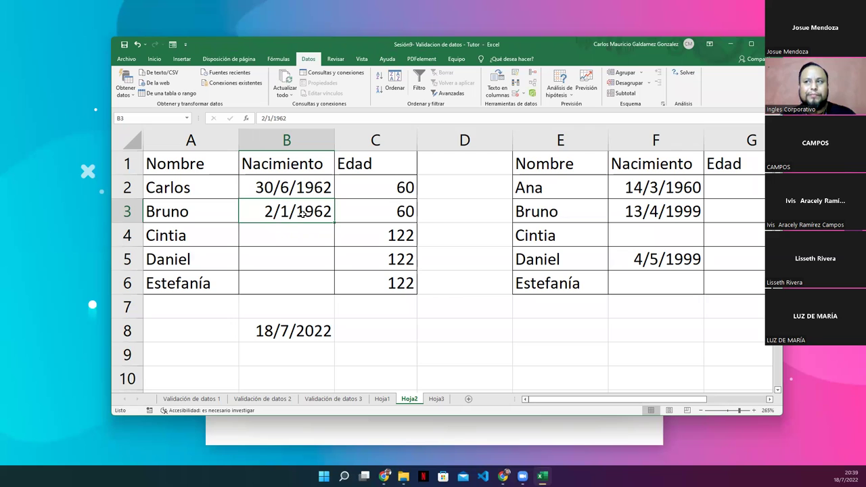
# - Change B3's date rule to greater than or equal to 01/01/1962
pyautogui.click(517, 94)
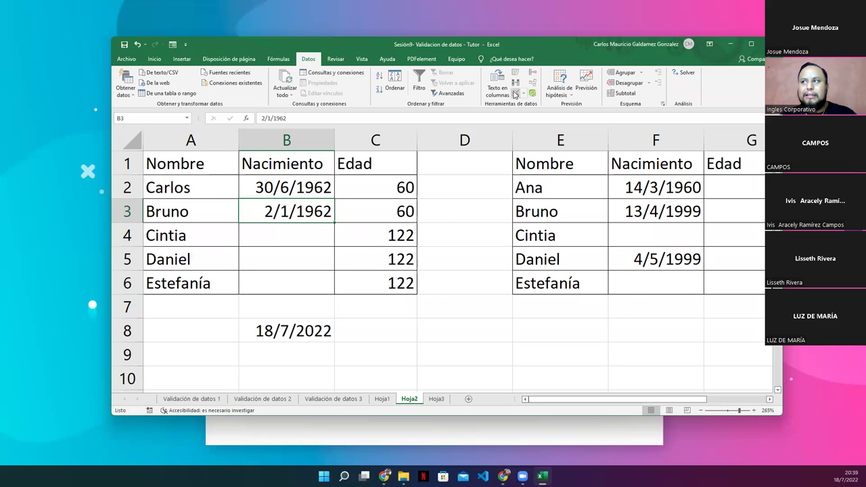
pyautogui.press('Tab')
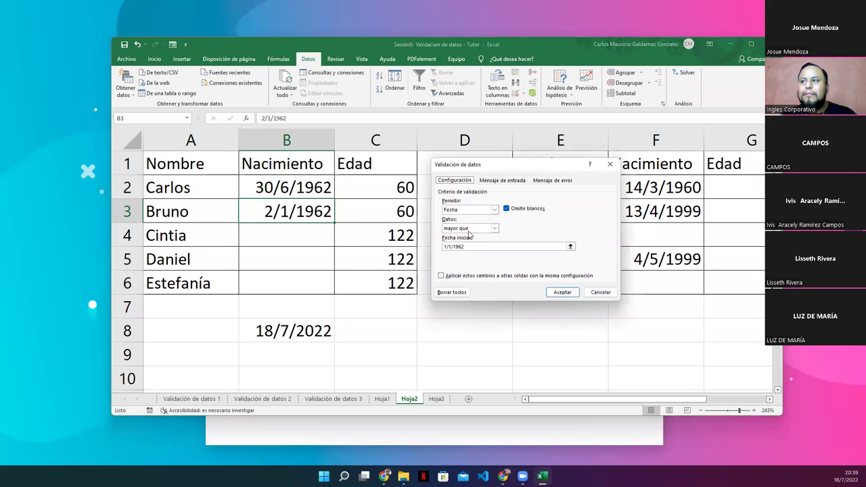
pyautogui.click(495, 230)
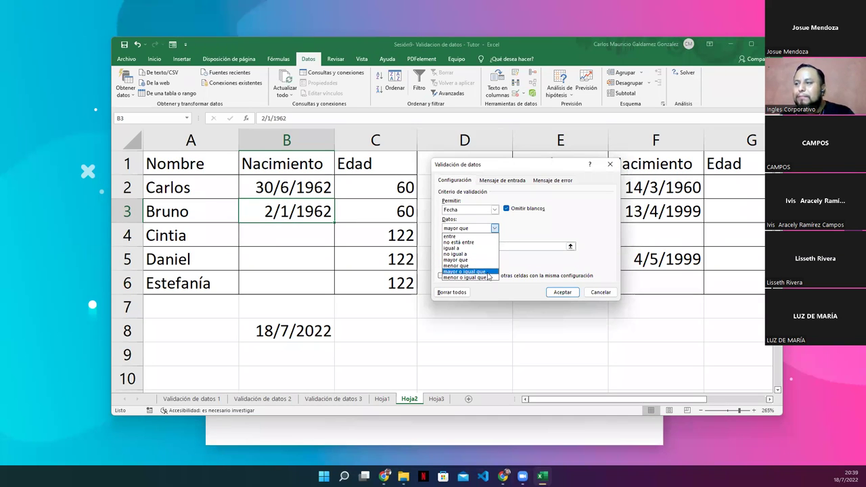
pyautogui.click(450, 271)
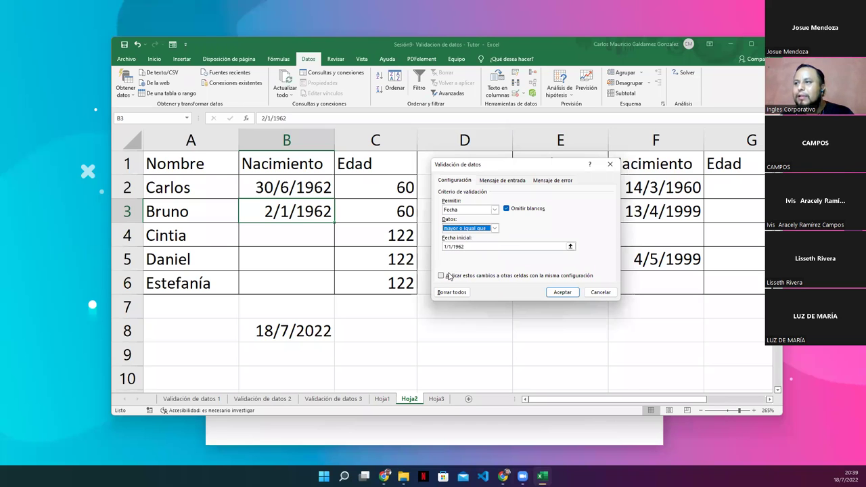
pyautogui.click(554, 293)
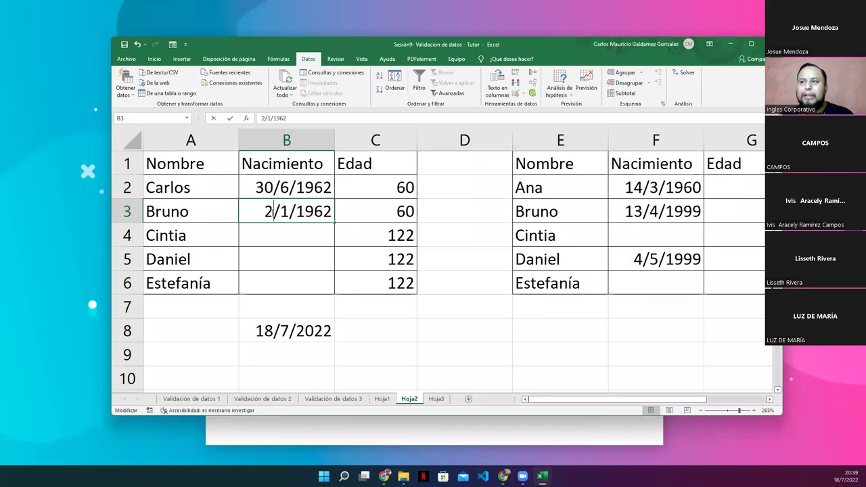
pyautogui.doubleClick(278, 218)
# - Correct B3's date to 1/1/1962
pyautogui.press('BackSpace')
pyautogui.write('1')
pyautogui.press('Return')
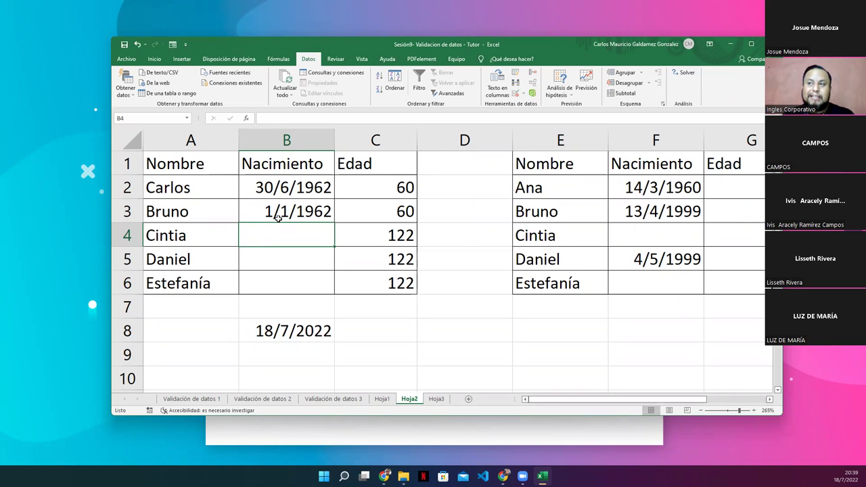
# - Enter 30/5/1953 in B4 to trigger the date validation error
pyautogui.write('30&')
pyautogui.press('BackSpace')
pyautogui.write('&')
pyautogui.press('BackSpace')
pyautogui.write('/')
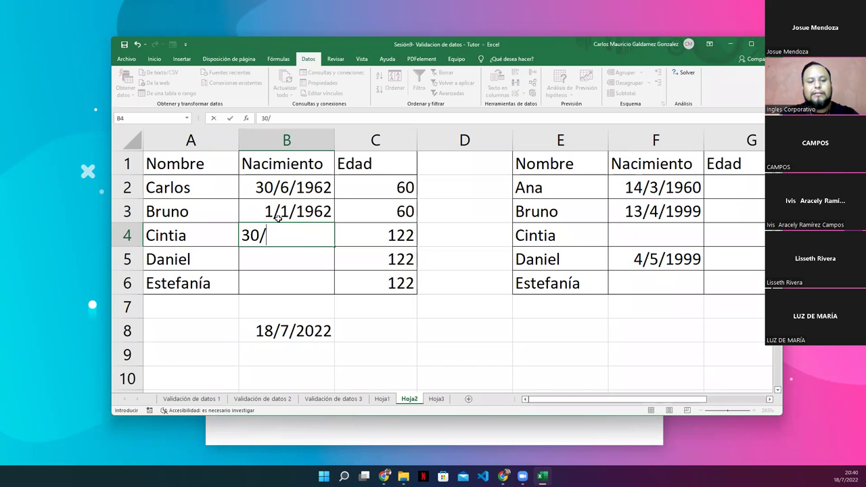
pyautogui.write('5/')
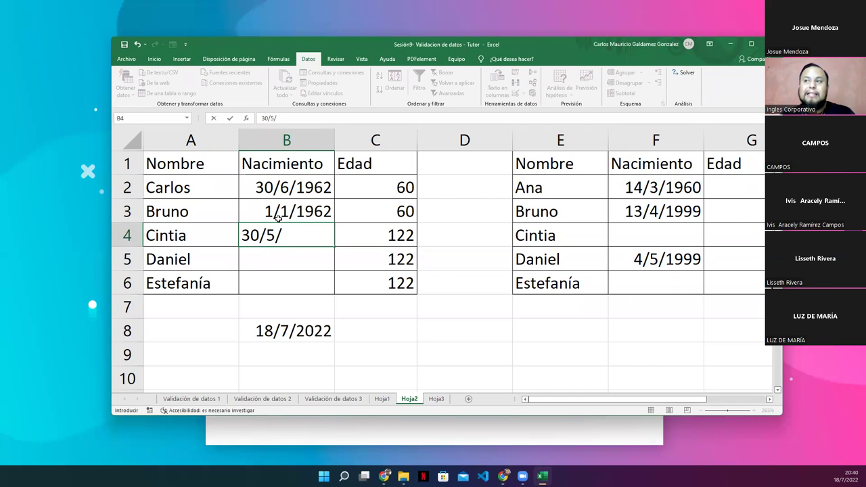
pyautogui.write('53')
pyautogui.press('BackSpace')
pyautogui.press('BackSpace')
pyautogui.write('1953')
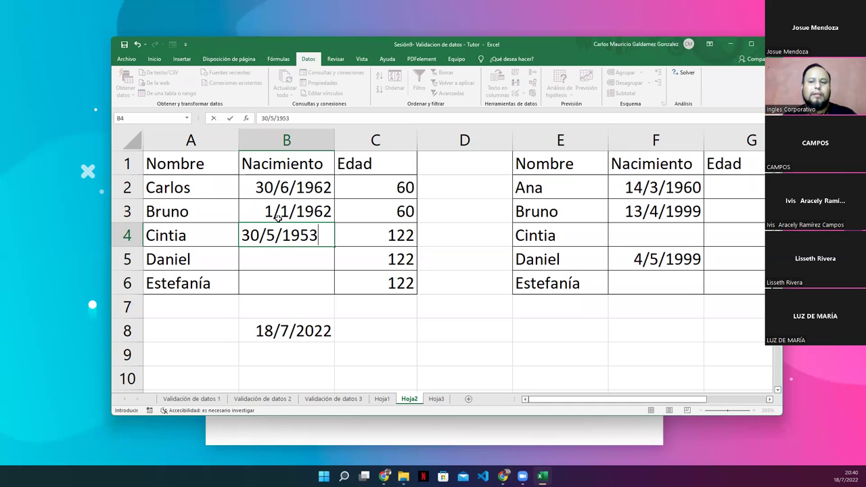
pyautogui.press('Return')
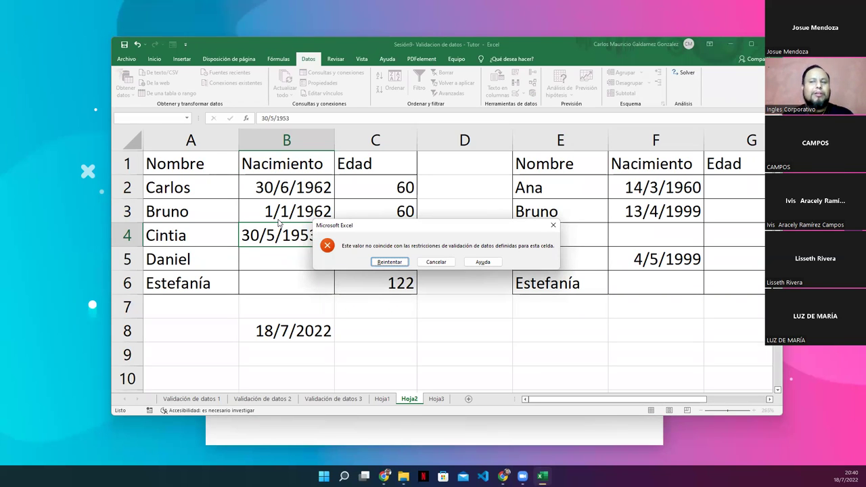
# - Retry the rejected entry and change B4's year to 1972, giving an age of 50
pyautogui.moveTo(380, 230); pyautogui.dragTo(464, 234)
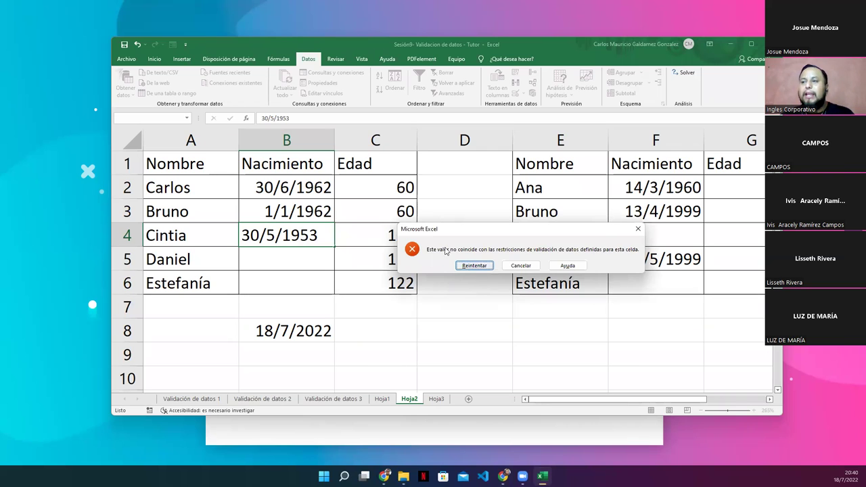
pyautogui.moveTo(438, 229); pyautogui.dragTo(409, 211)
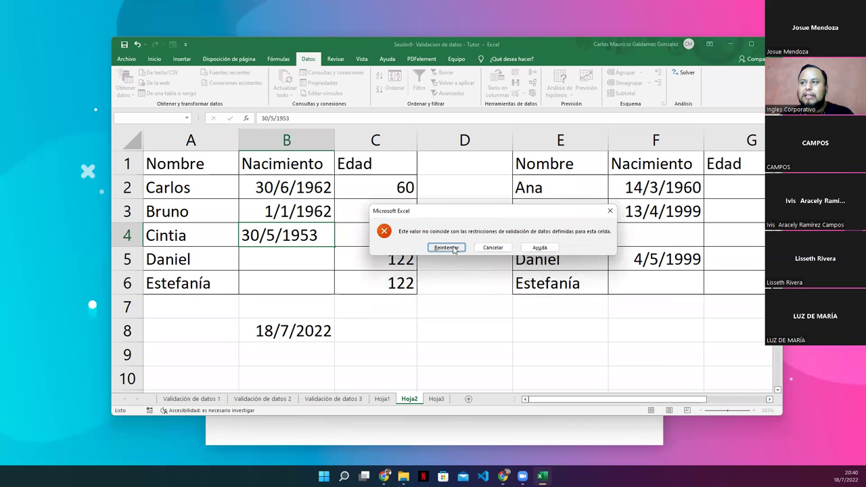
pyautogui.click(446, 248)
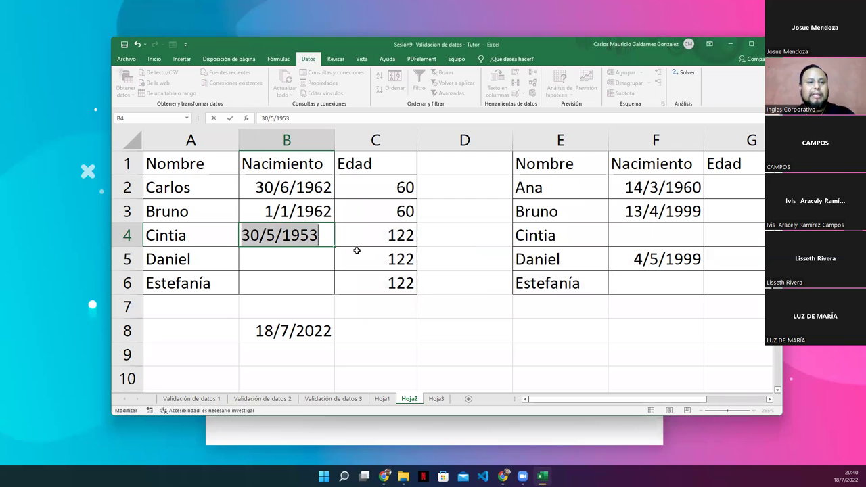
pyautogui.press('End')
pyautogui.press('BackSpace')
pyautogui.press('BackSpace')
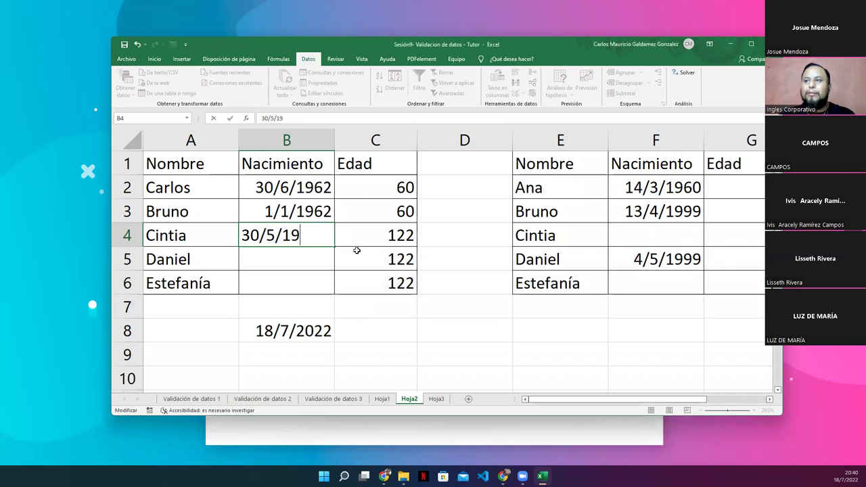
pyautogui.write('72')
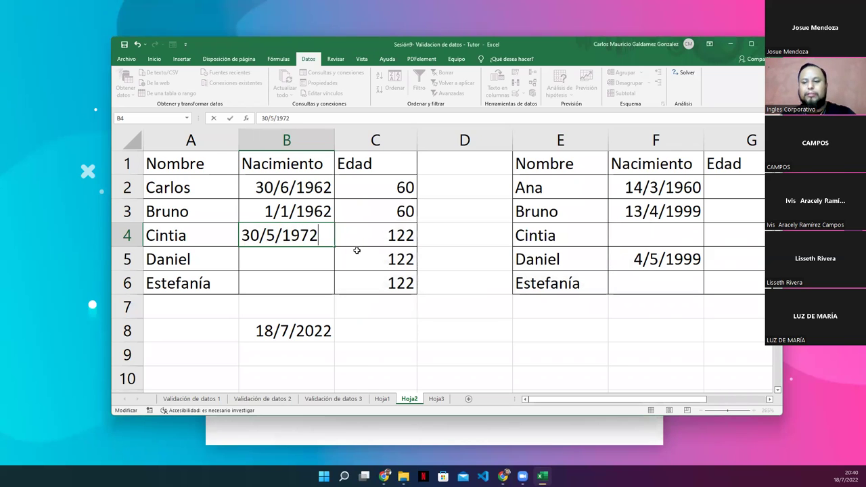
pyautogui.press('Return')
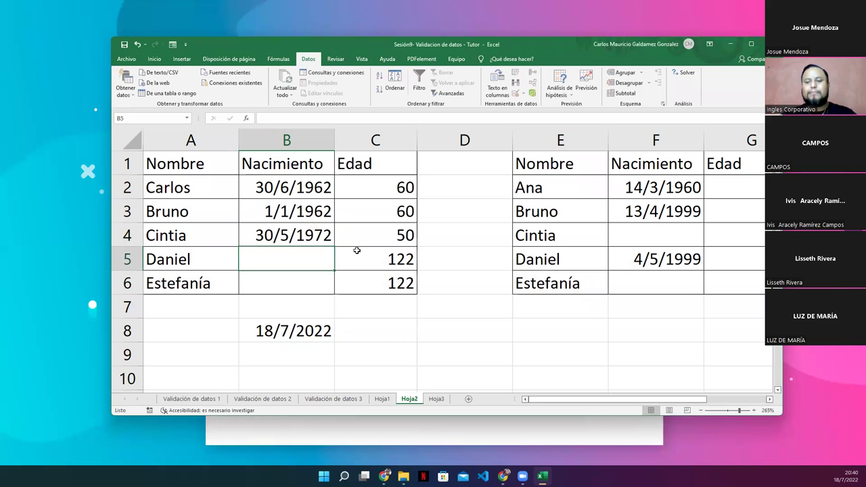
# - Inspect the age formula in C4 and the stored date in B4
pyautogui.press('Up')
pyautogui.click(354, 238)
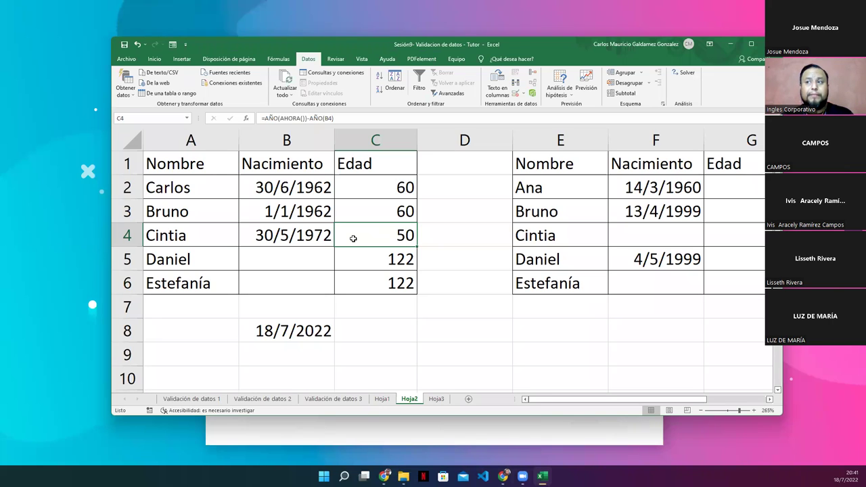
pyautogui.click(317, 237)
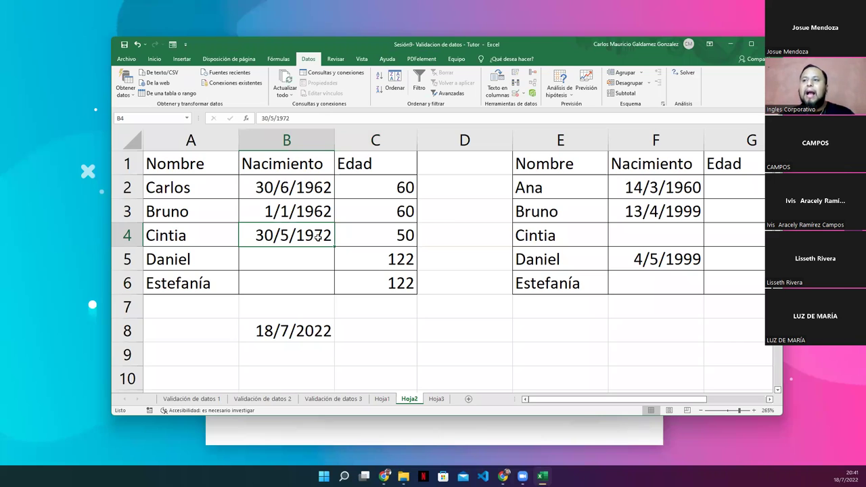
# - Test B5's validation with the invalid entries 12 and hola, both rejected
pyautogui.click(310, 251)
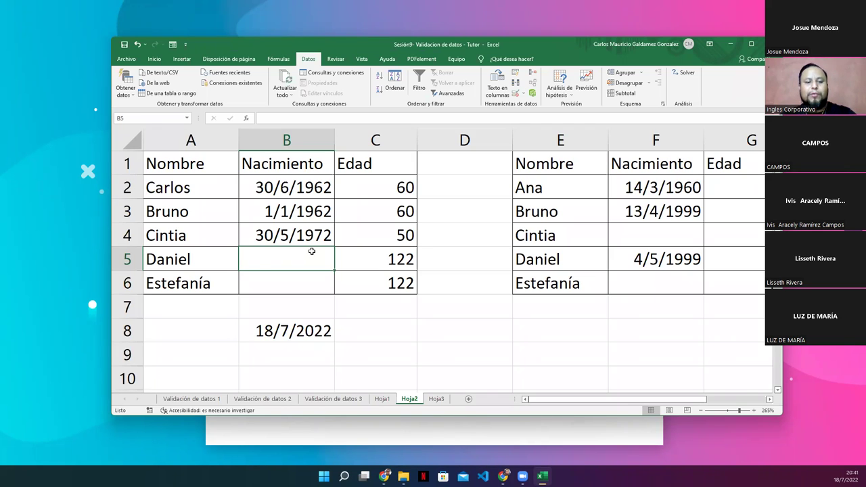
pyautogui.write('12')
pyautogui.press('Return')
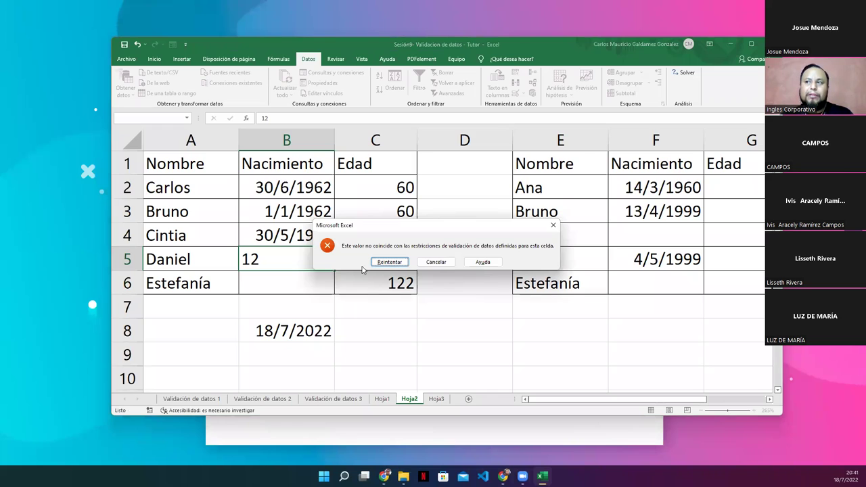
pyautogui.click(427, 262)
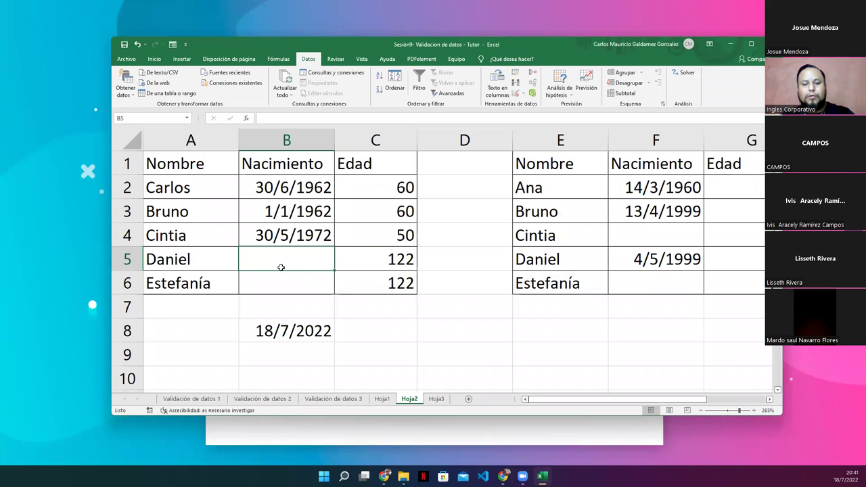
pyautogui.write('hola')
pyautogui.press('Return')
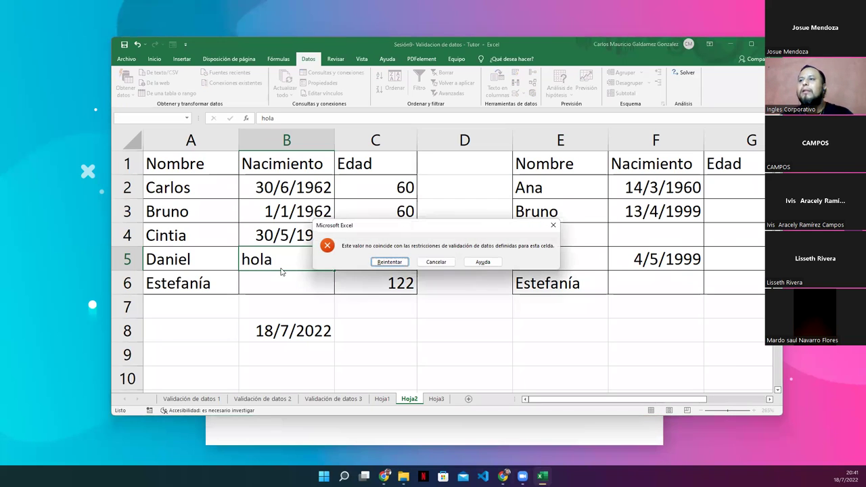
# - Enter 03/10/1999 in B5, so C5 shows an age of 23
pyautogui.click(399, 262)
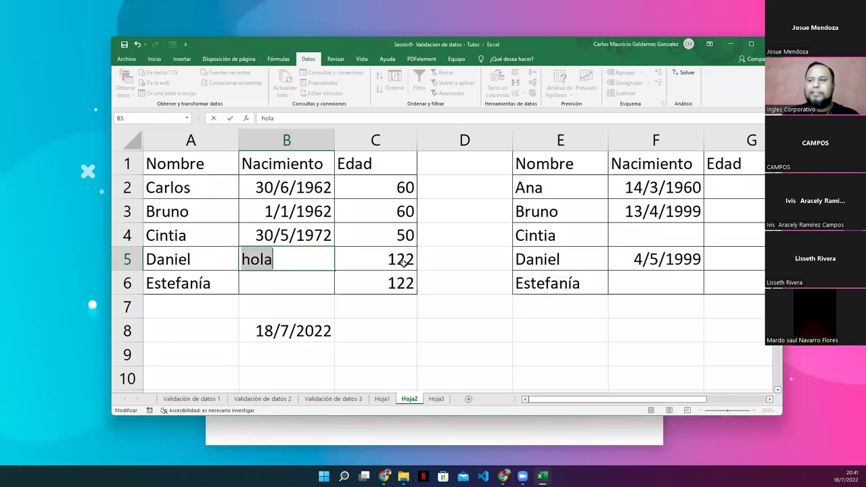
pyautogui.write('20')
pyautogui.press('BackSpace')
pyautogui.press('BackSpace')
pyautogui.write('03/10/1999')
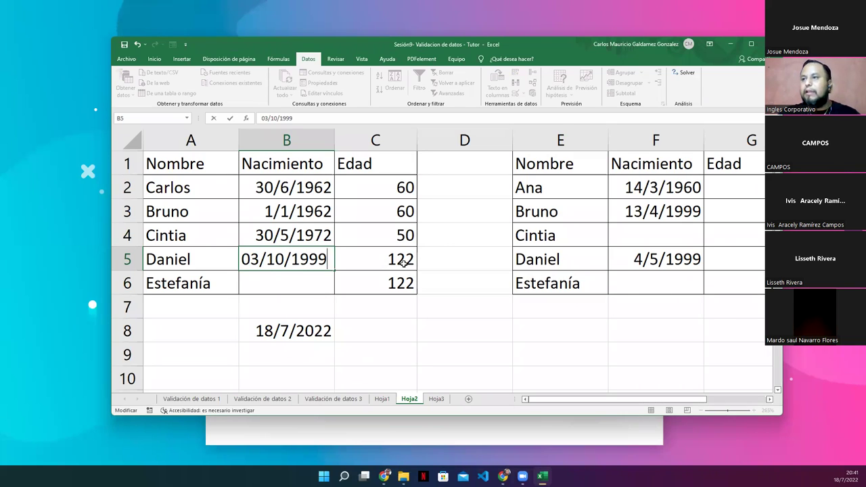
pyautogui.press('Return')
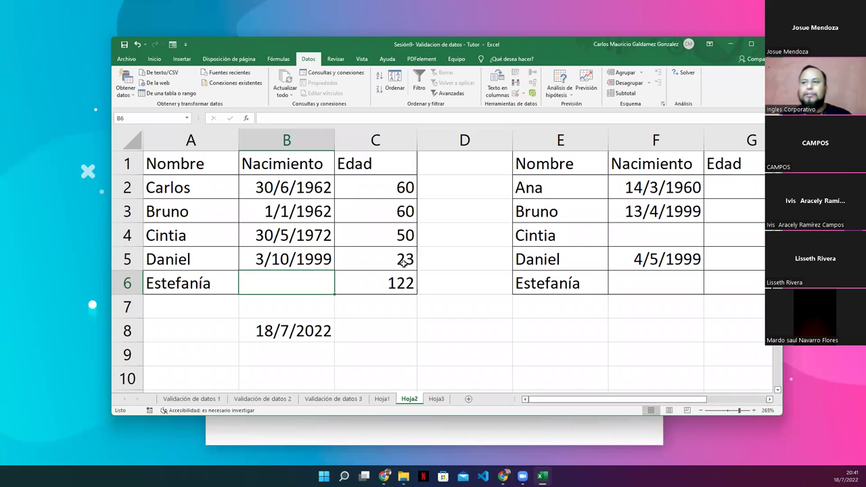
pyautogui.click(280, 258)
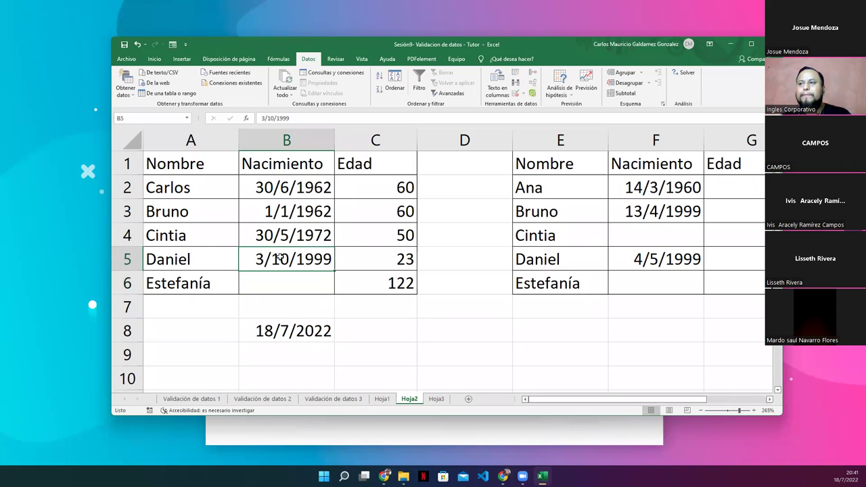
# - Highlight the table A1:C6, then delete all birth dates in B2:B6
pyautogui.click(311, 283)
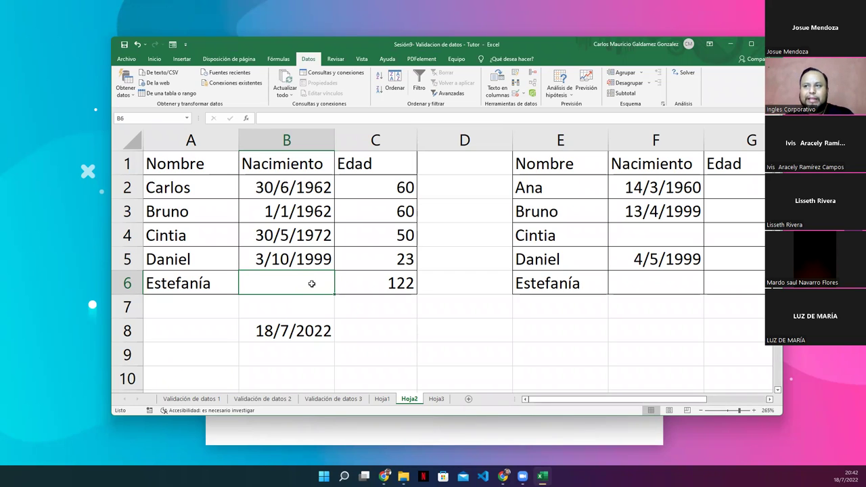
pyautogui.moveTo(215, 152); pyautogui.dragTo(384, 286)
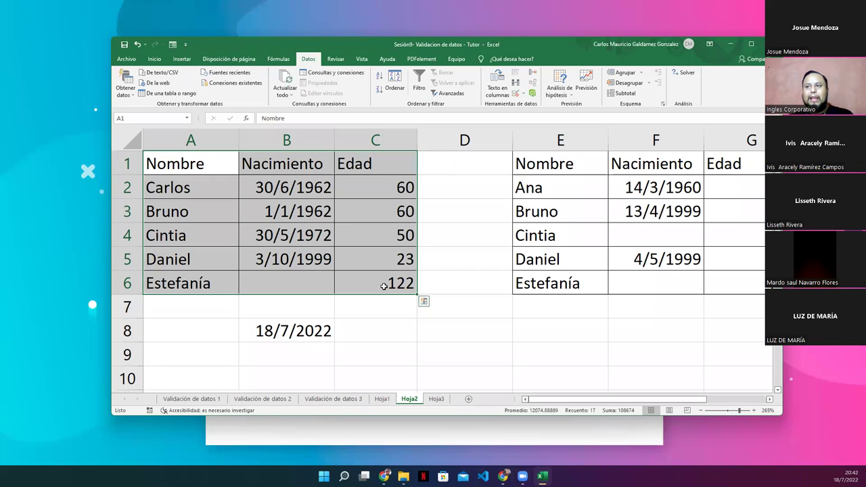
pyautogui.click(286, 304)
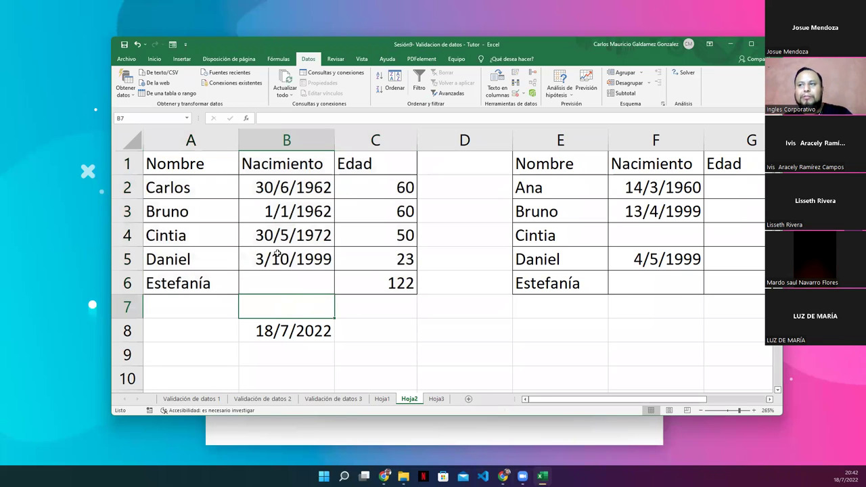
pyautogui.moveTo(272, 189); pyautogui.dragTo(278, 286)
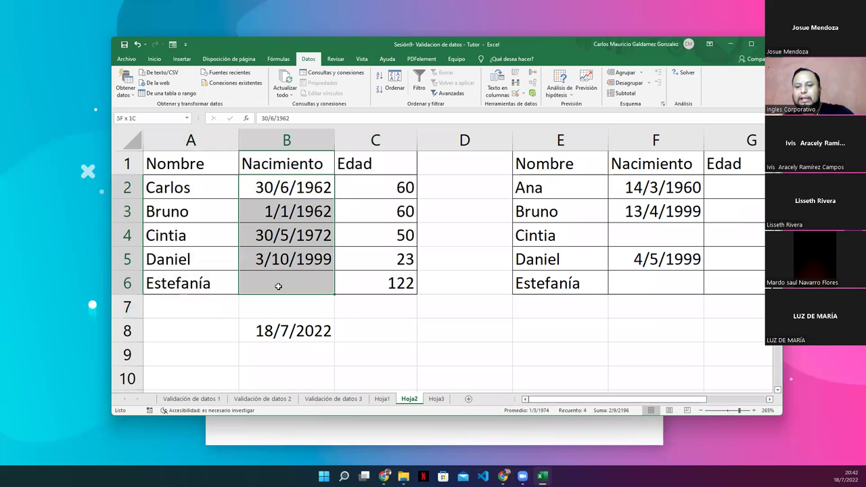
pyautogui.press('Delete')
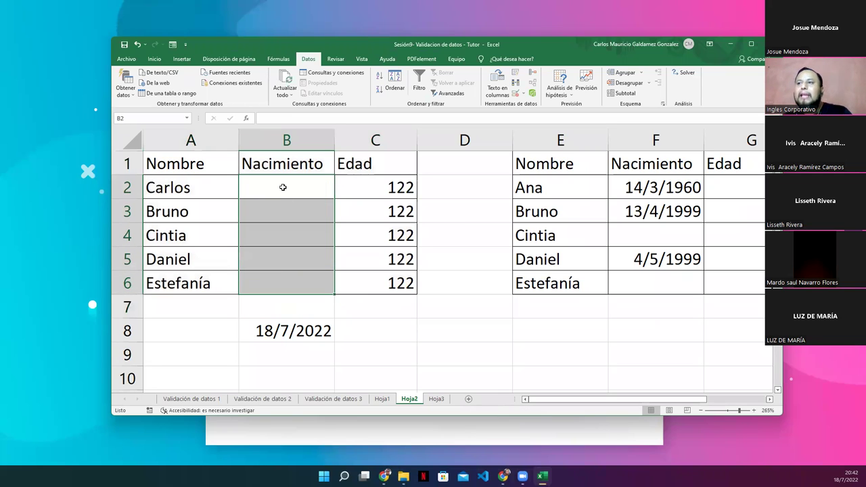
# - Clear B2:B6's mixed validation rules and set a Fecha rule with the 'entre' condition
pyautogui.click(515, 94)
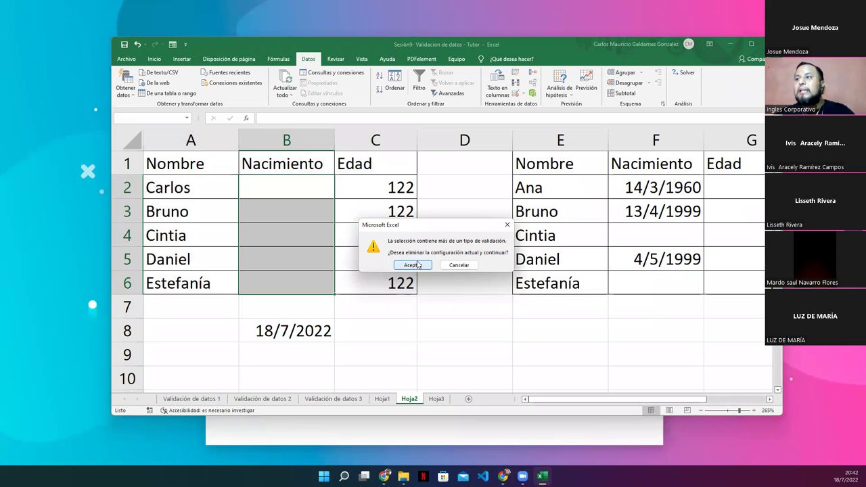
pyautogui.click(417, 265)
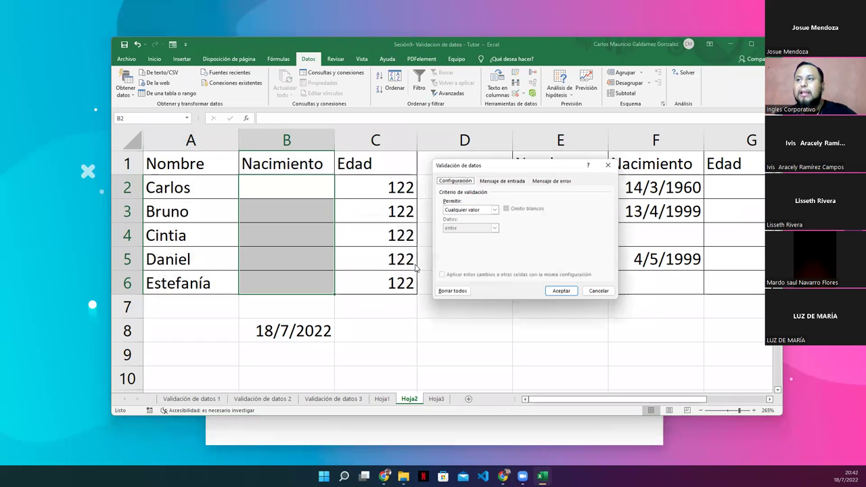
pyautogui.click(452, 292)
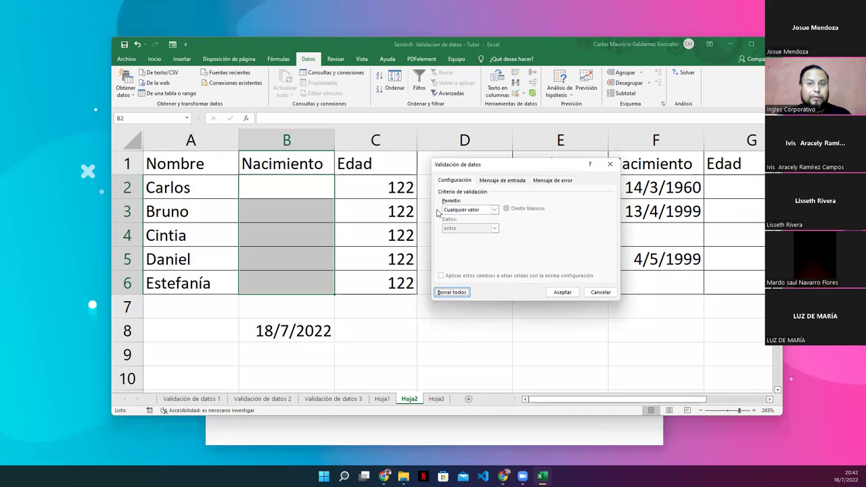
pyautogui.click(465, 212)
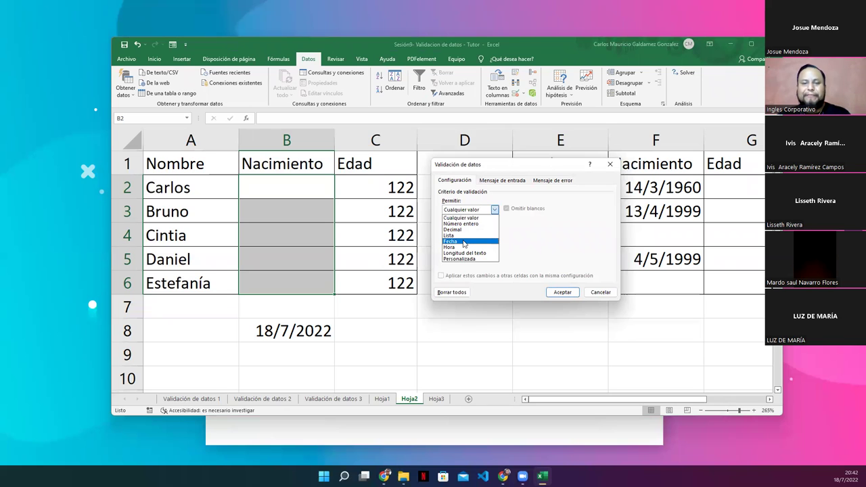
pyautogui.click(464, 241)
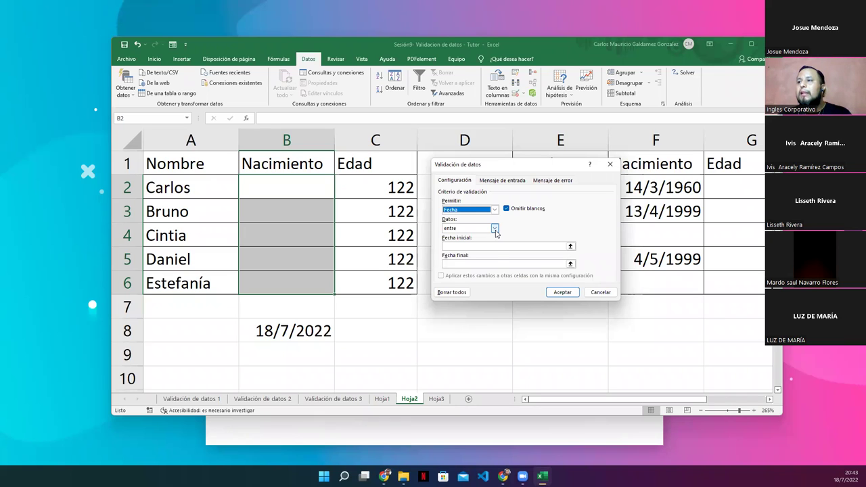
pyautogui.click(495, 229)
pyautogui.click(495, 229)
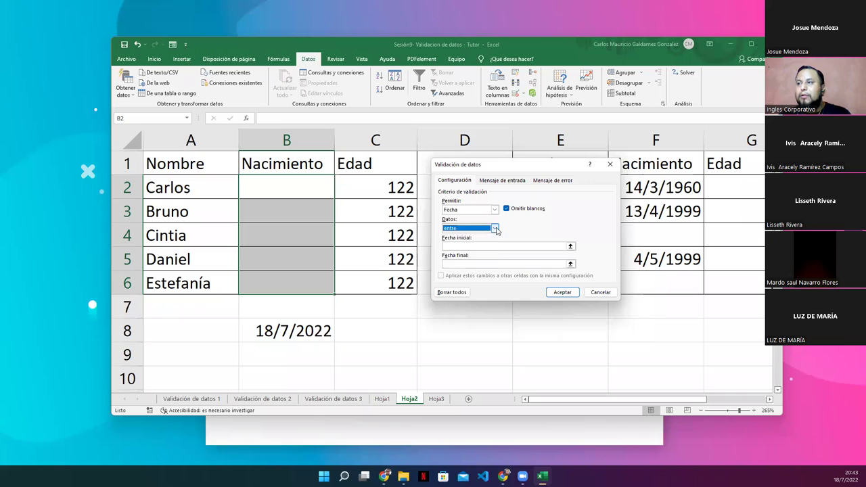
pyautogui.click(494, 229)
pyautogui.click(512, 232)
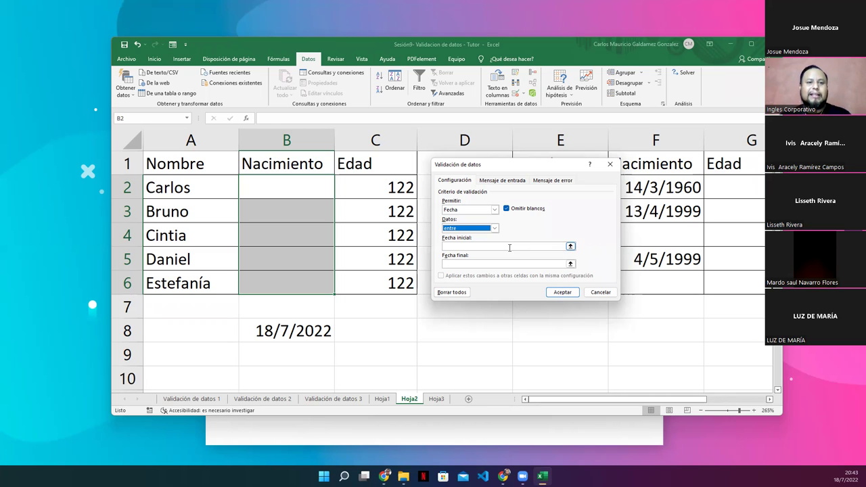
pyautogui.press('super')
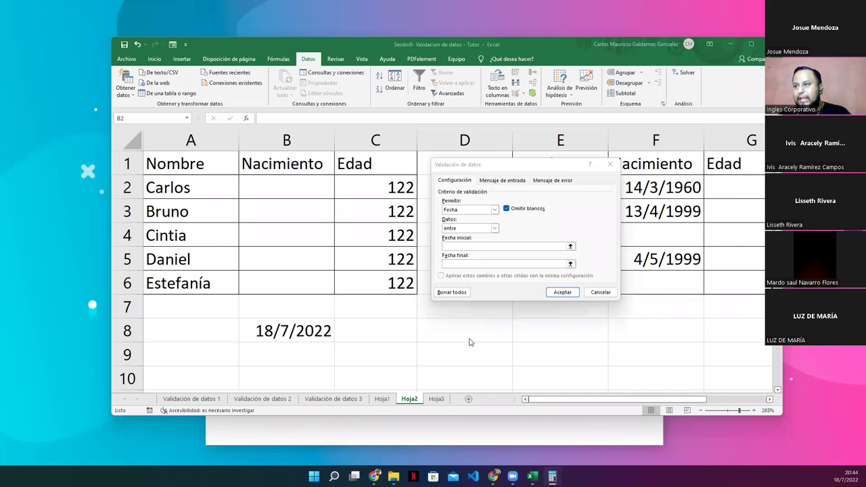
# - Enter 31/12/2004 as the end date and 01/01/1952 as the start date
pyautogui.click(454, 263)
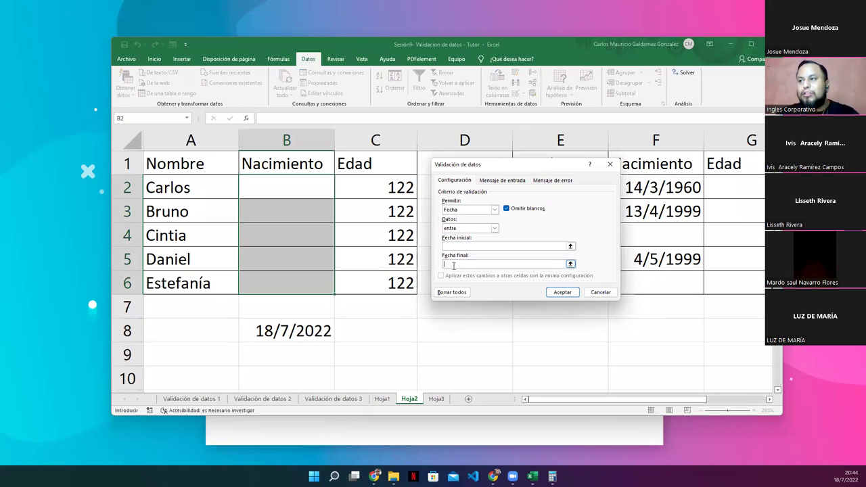
pyautogui.write('31/1')
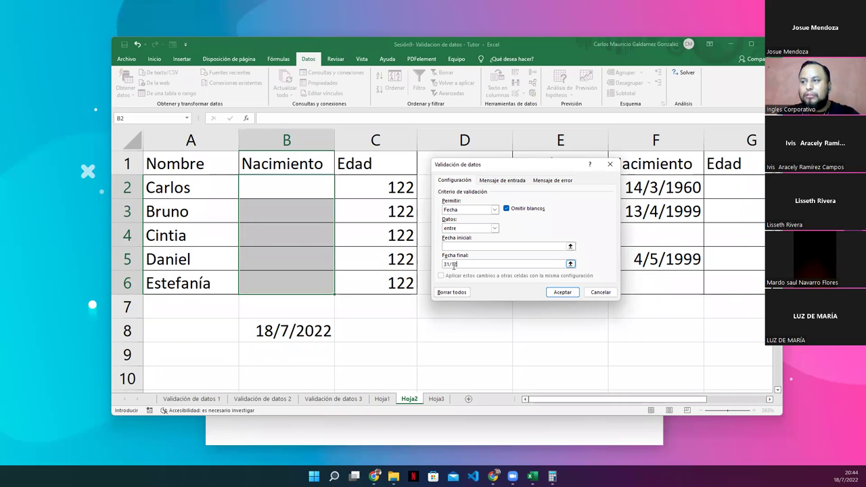
pyautogui.write('2/2004')
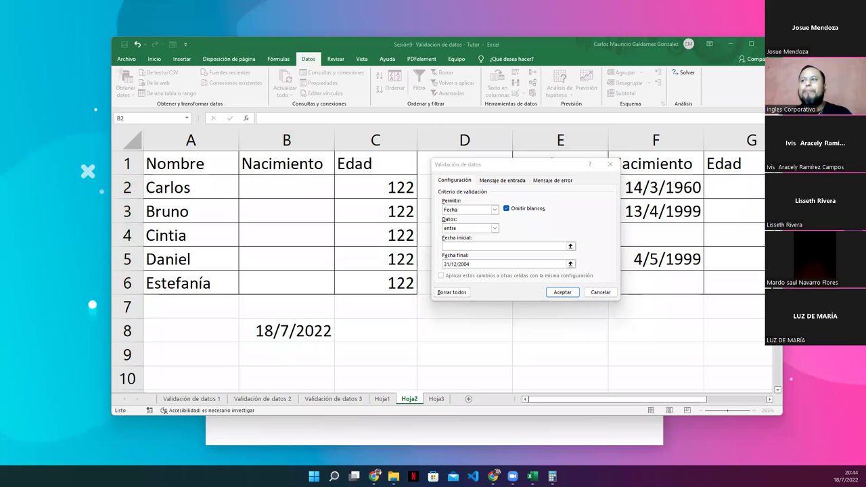
pyautogui.click(450, 246)
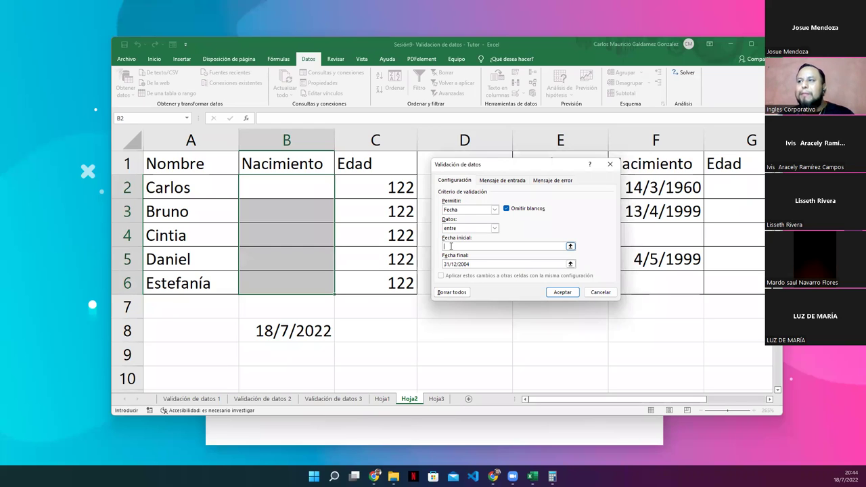
pyautogui.write('01')
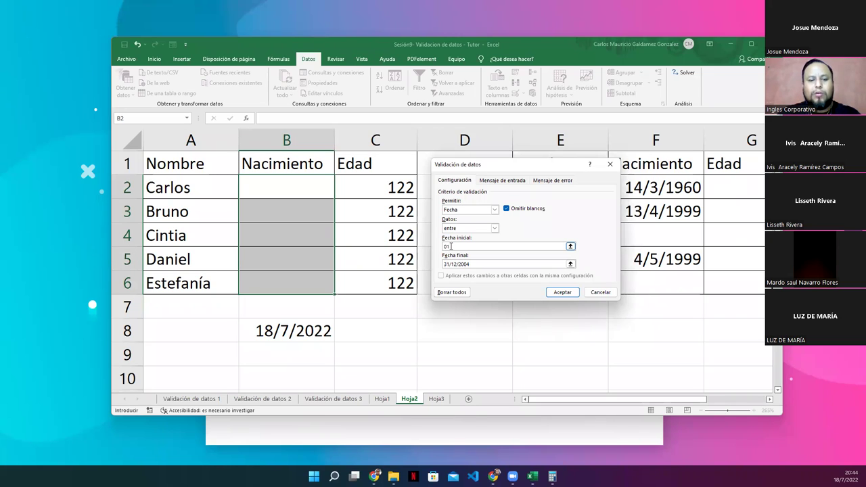
pyautogui.write('/01/1992')
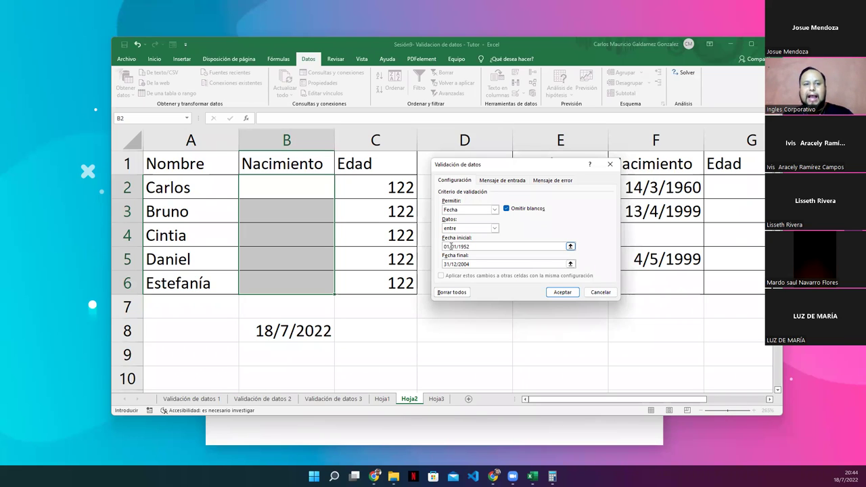
pyautogui.moveTo(470, 247); pyautogui.dragTo(409, 248)
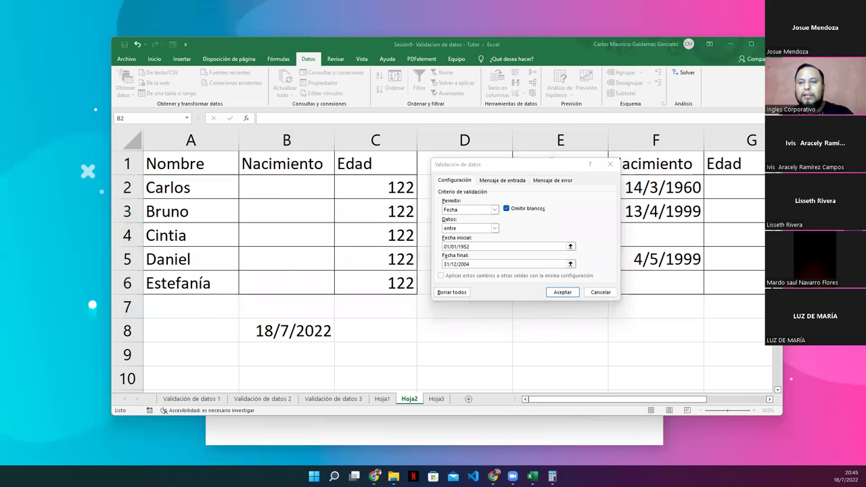
pyautogui.moveTo(474, 263); pyautogui.dragTo(438, 263)
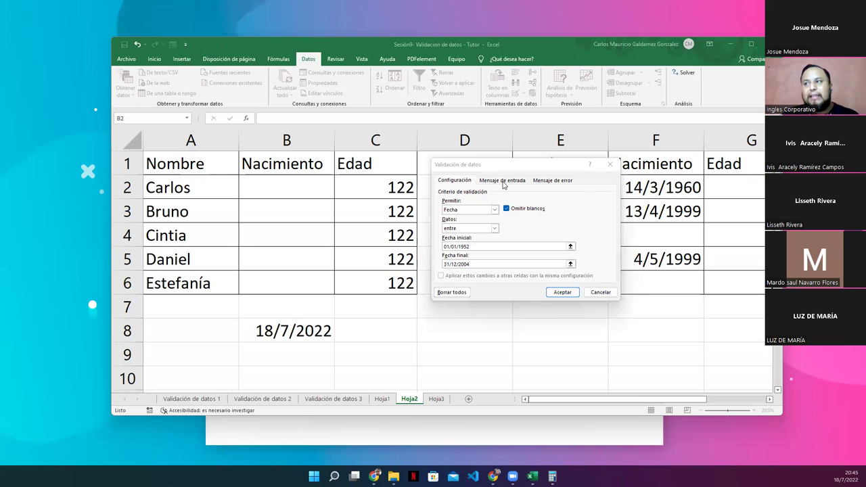
# - Add the input message 'Introduzca Fechas Válidas' asking for people aged 18 to 40 inclusive
pyautogui.click(502, 181)
pyautogui.click(458, 220)
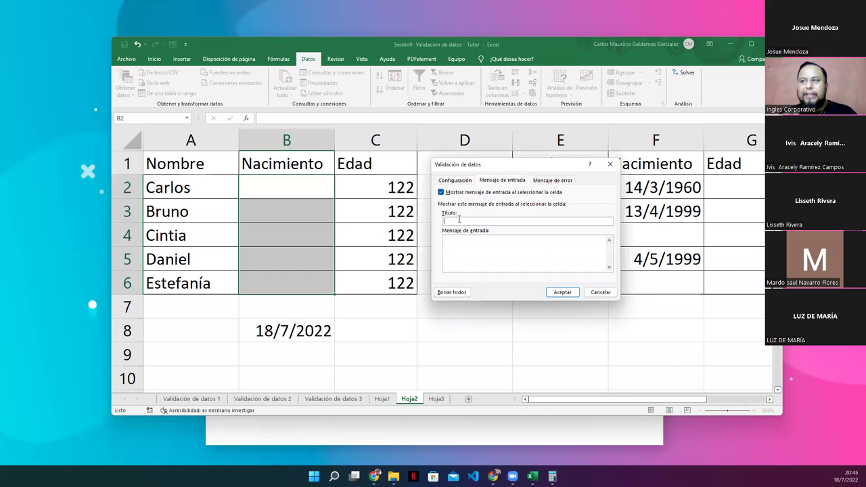
pyautogui.write('Introduczca Fechas F')
pyautogui.press('BackSpace')
pyautogui.write('Validas')
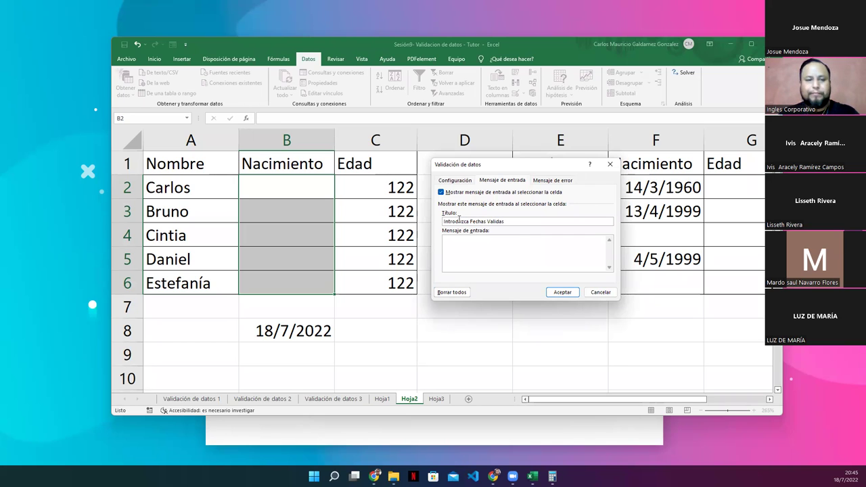
pyautogui.write('Introduc')
pyautogui.write('za personas entre')
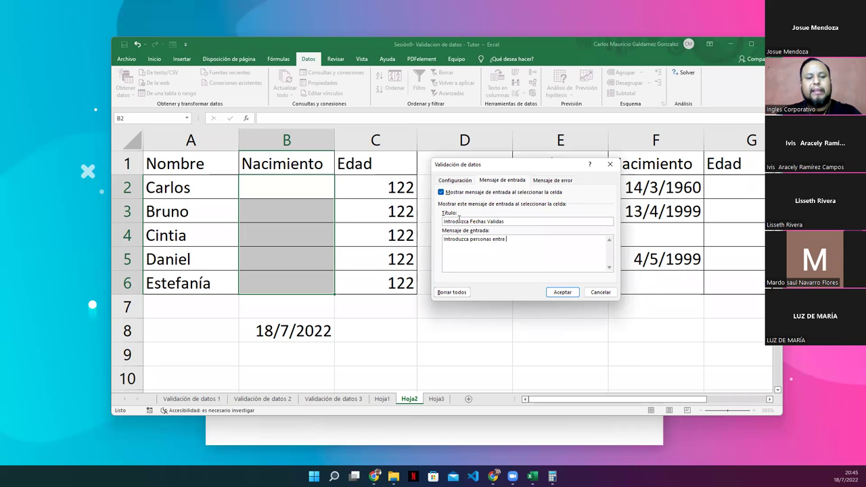
pyautogui.write('18 y')
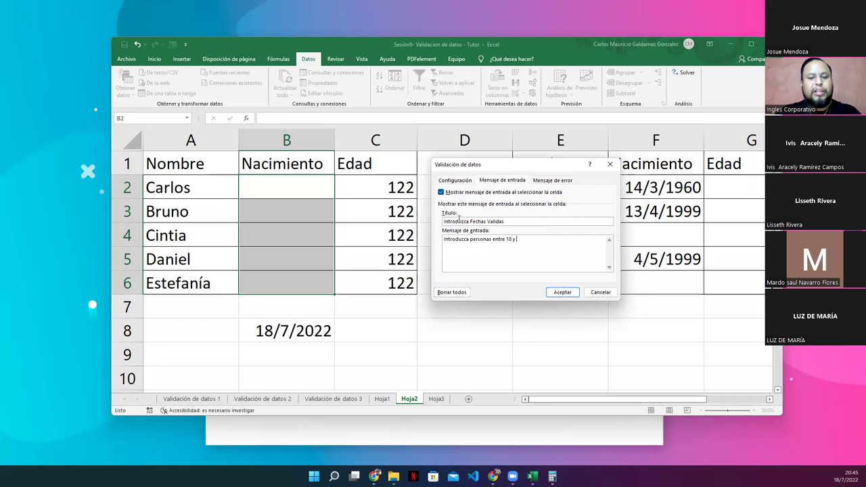
pyautogui.press('BackSpace')
pyautogui.press('BackSpace')
pyautogui.press('BackSpace')
pyautogui.press('BackSpace')
pyautogui.press('BackSpace')
pyautogui.write('Mayores o iguales a 18 años y menores o iguales a 40 años cumplidos.')
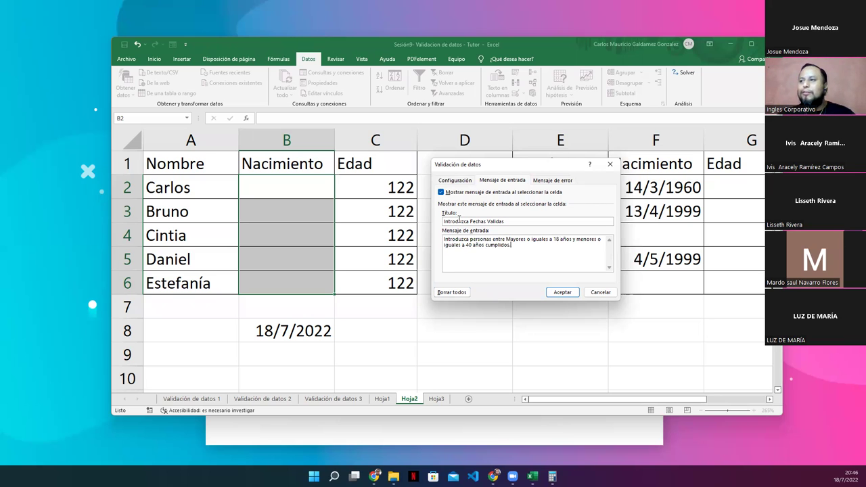
pyautogui.click(488, 221)
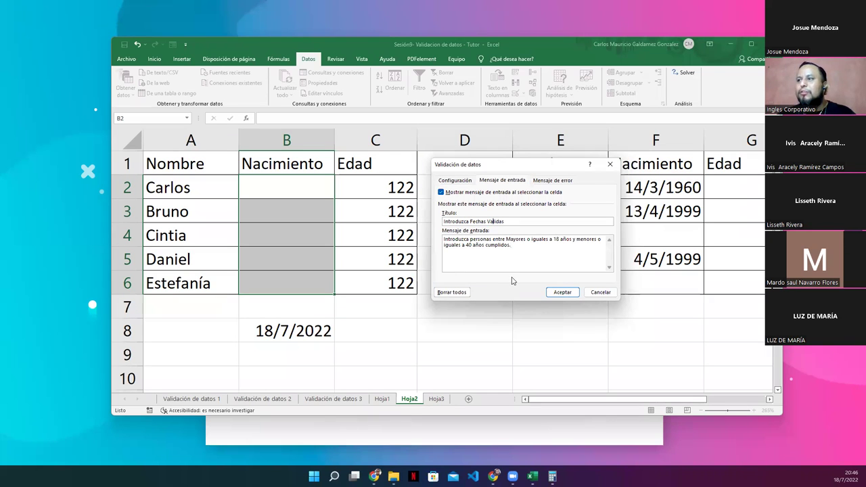
pyautogui.press('BackSpace')
pyautogui.write('á')
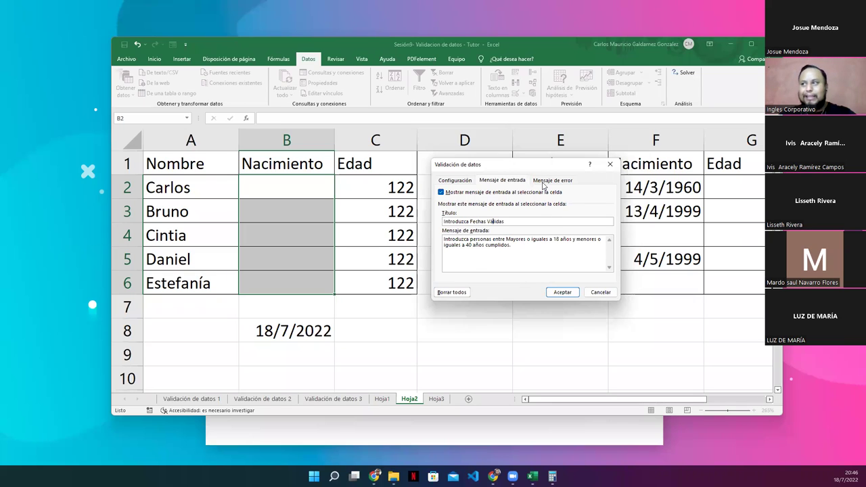
# - Review the end date limit and keep Alto as the error alert style
pyautogui.click(542, 182)
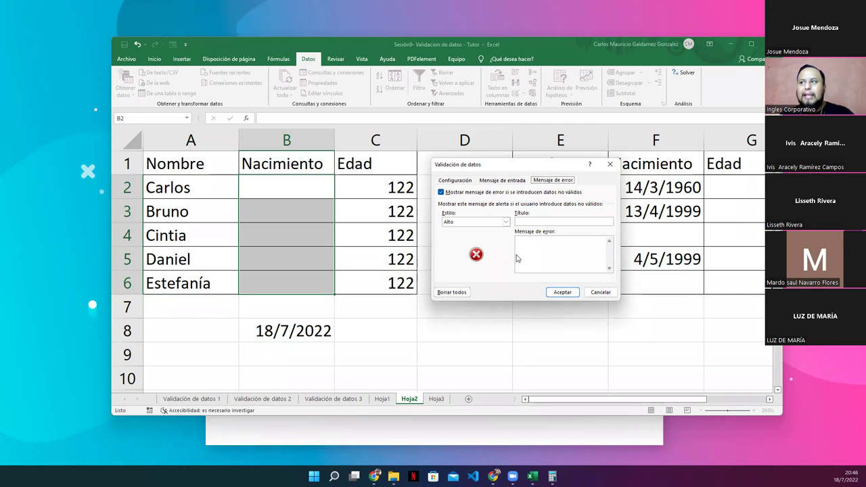
pyautogui.click(473, 263)
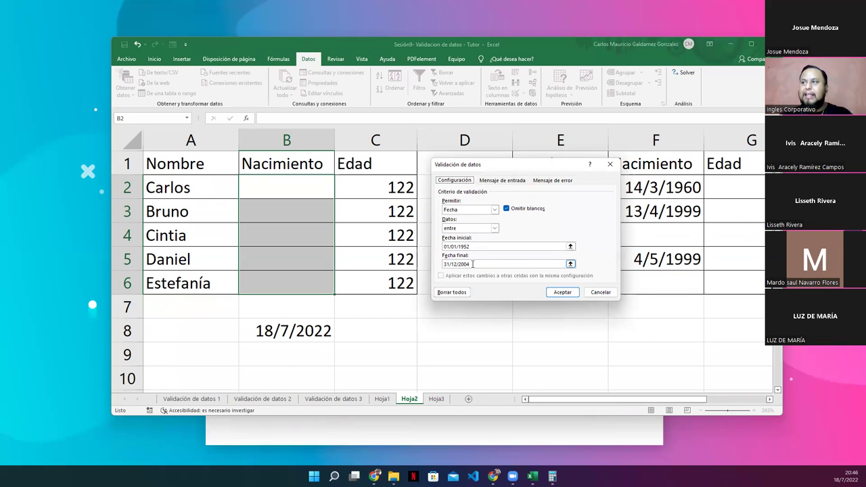
pyautogui.click(554, 181)
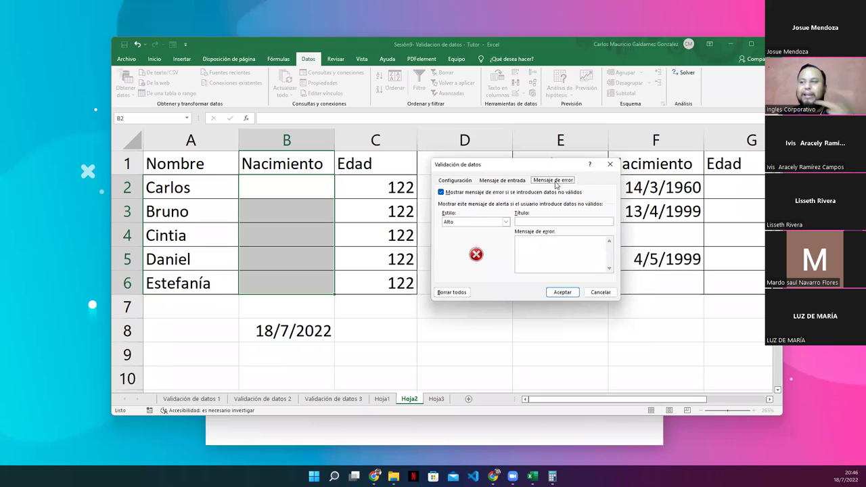
pyautogui.click(464, 224)
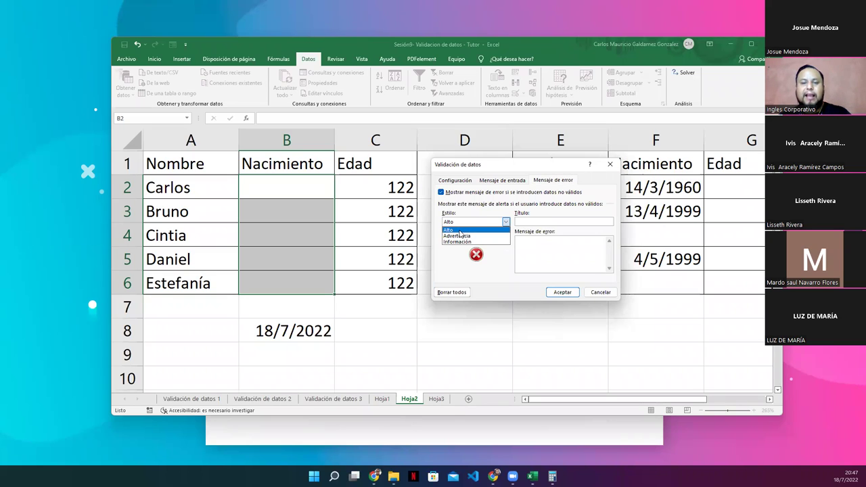
pyautogui.click(460, 232)
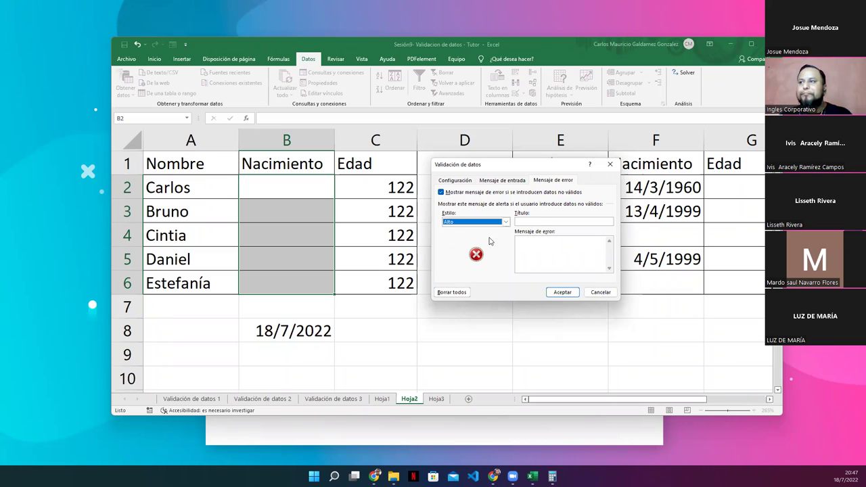
# - Title the alert 'Grave error!!!' with a not-a-valid-date message, and confirm the rule
pyautogui.click(538, 220)
pyautogui.write('Erro')
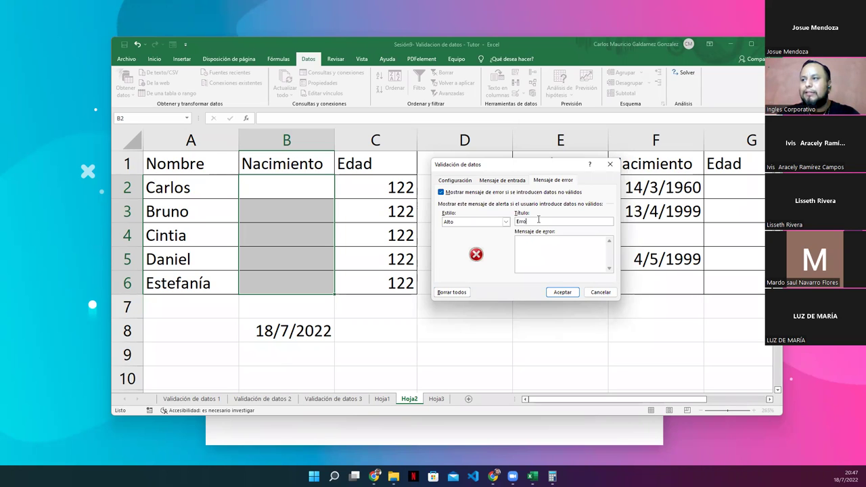
pyautogui.press('BackSpace')
pyautogui.press('BackSpace')
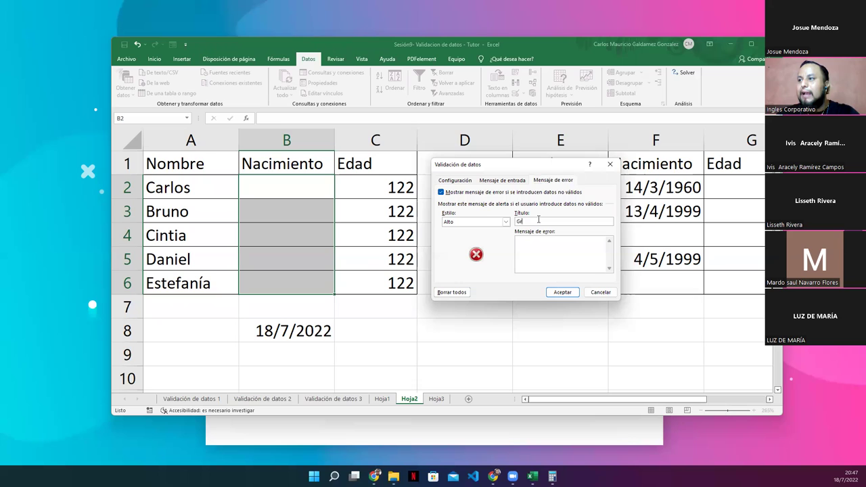
pyautogui.write('ave error!!!')
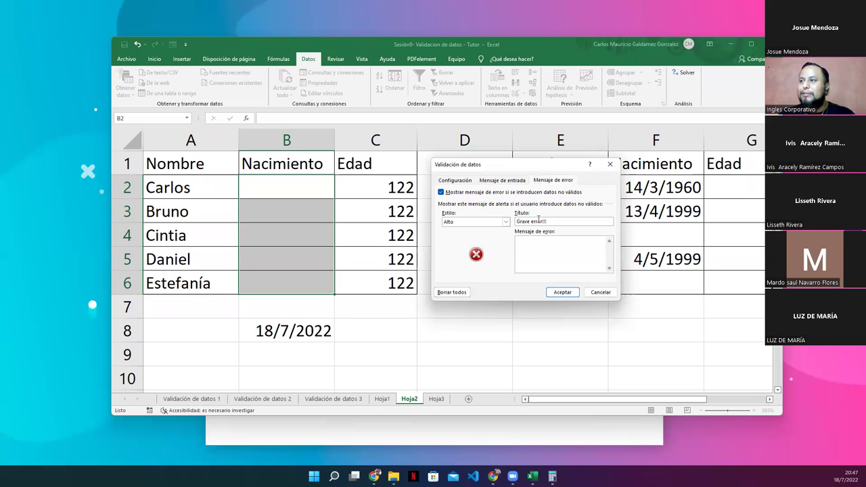
pyautogui.click(541, 252)
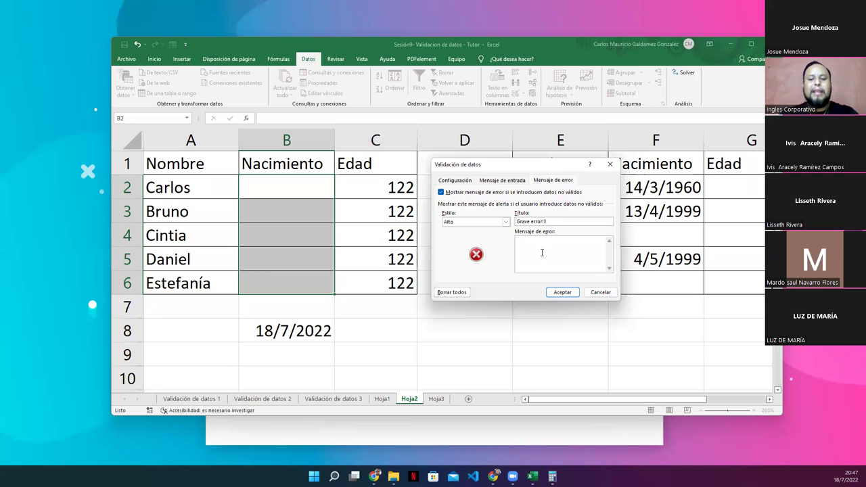
pyautogui.write('La')
pyautogui.press('BackSpace')
pyautogui.write('El dato ingresado no es una fecha valida, ')
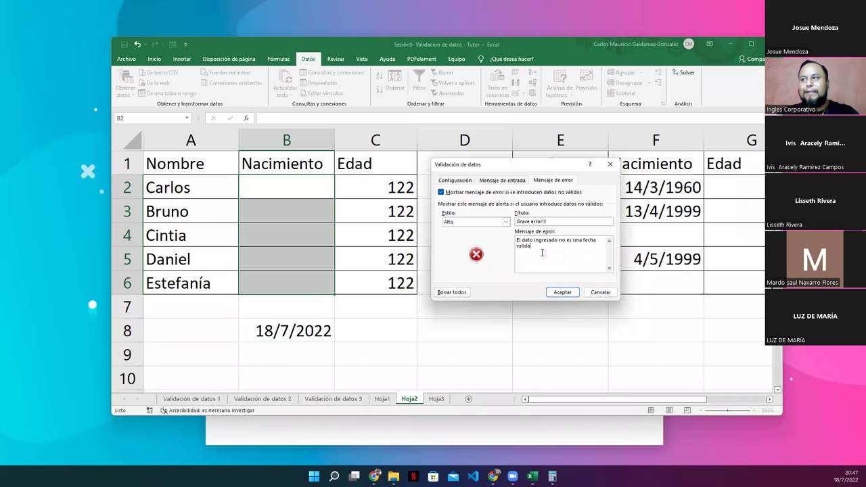
pyautogui.write('favor')
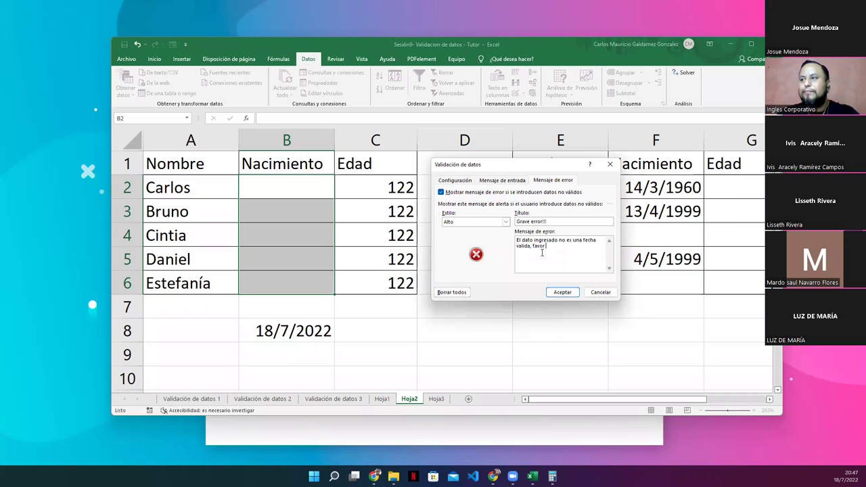
pyautogui.write(' reintentar escribir un valor valido.')
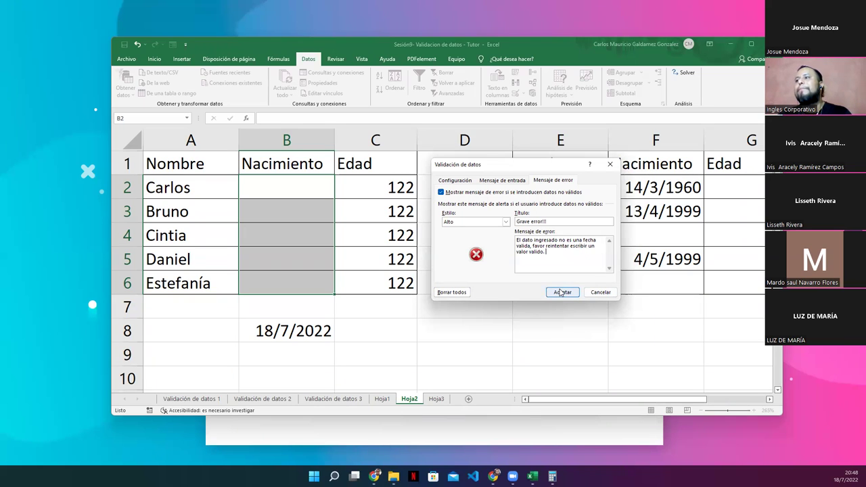
pyautogui.click(561, 292)
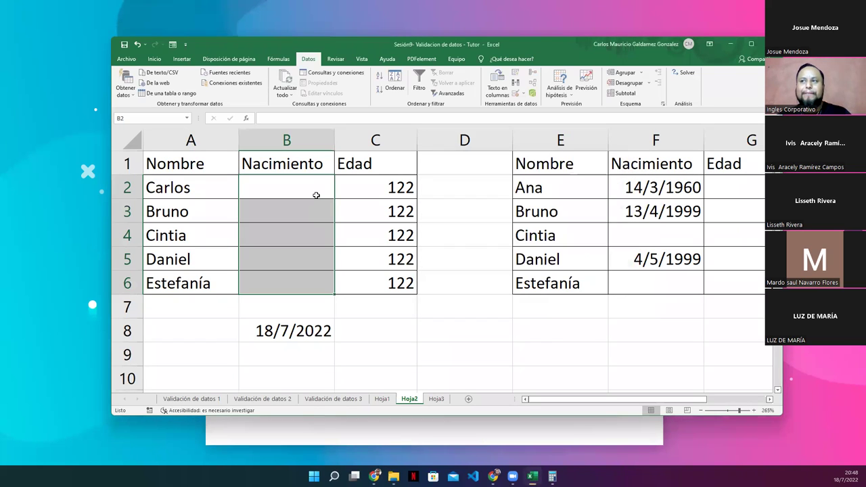
# - Enter the birth date 30/06/1984 in B2 and compare it with its age in C2
pyautogui.click(382, 194)
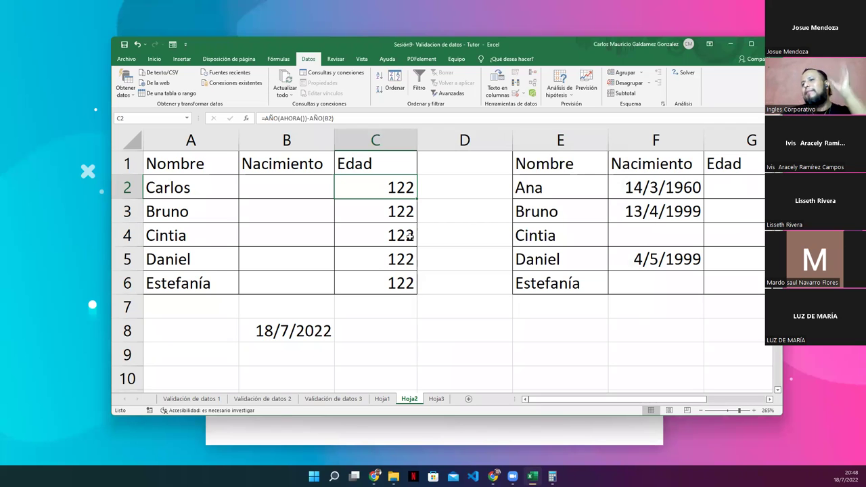
pyautogui.click(272, 188)
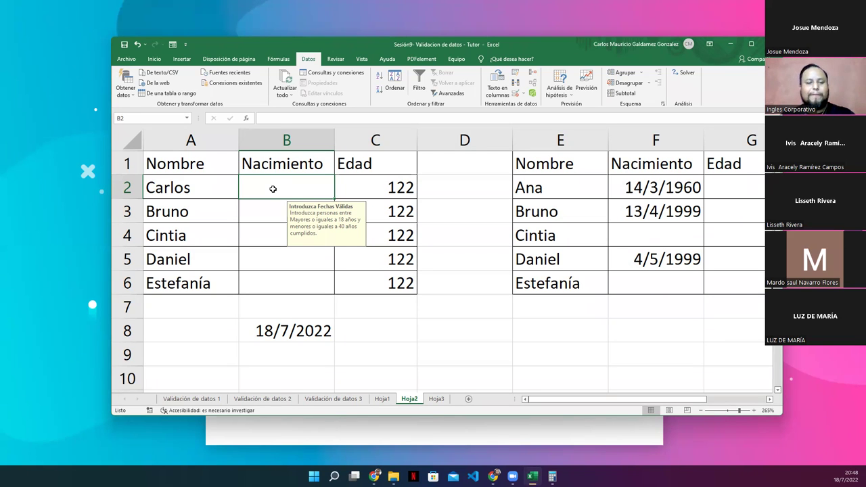
pyautogui.write('30&06')
pyautogui.press('BackSpace')
pyautogui.press('BackSpace')
pyautogui.press('BackSpace')
pyautogui.write('/06')
pyautogui.write('/1984')
pyautogui.press('Return')
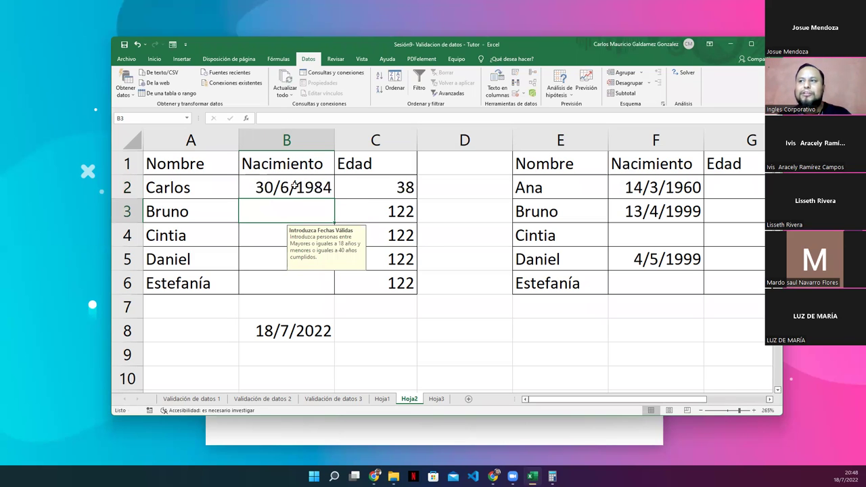
pyautogui.moveTo(354, 191); pyautogui.dragTo(305, 188)
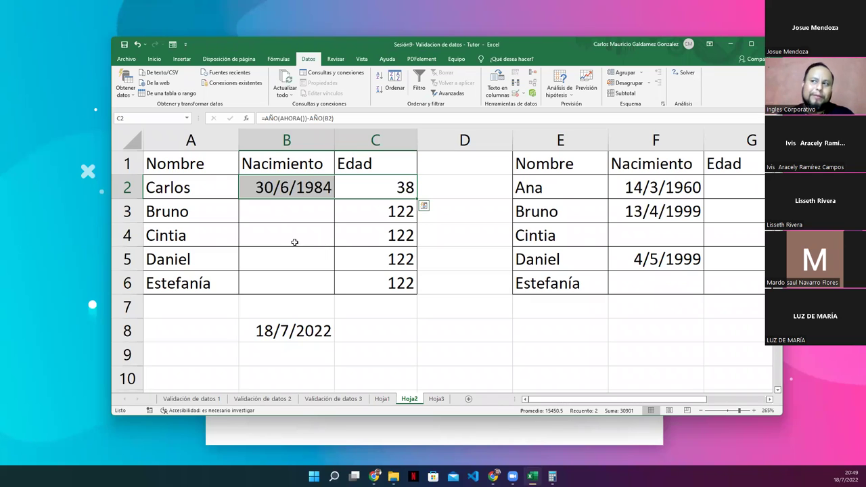
# - Enter the birth date 30/6/1965 in B3
pyautogui.click(278, 212)
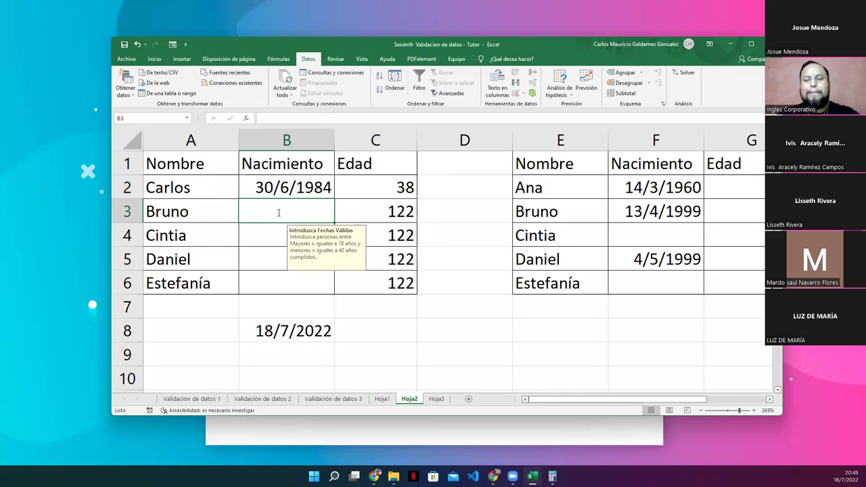
pyautogui.write('30&')
pyautogui.press('BackSpace')
pyautogui.write('&')
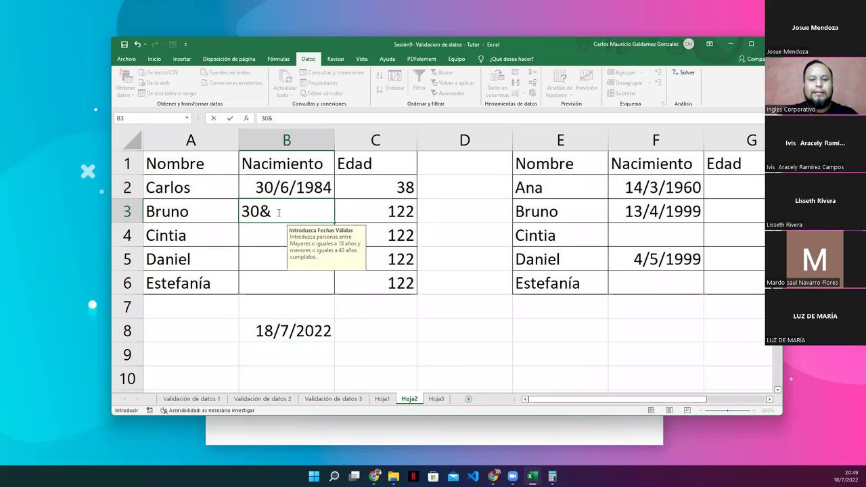
pyautogui.press('BackSpace')
pyautogui.write('/6/1')
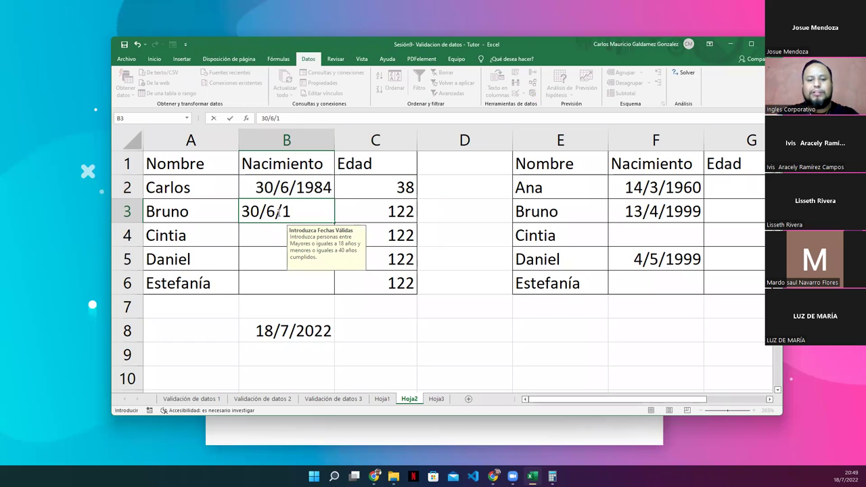
pyautogui.write('98')
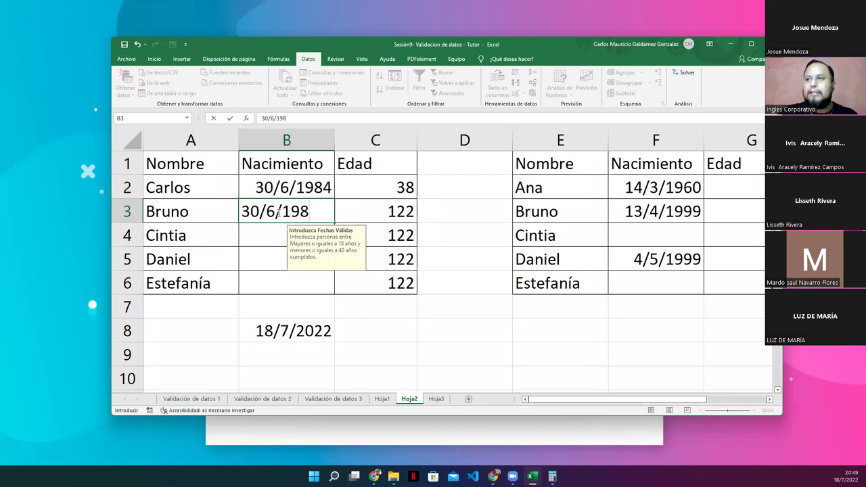
pyautogui.write('5')
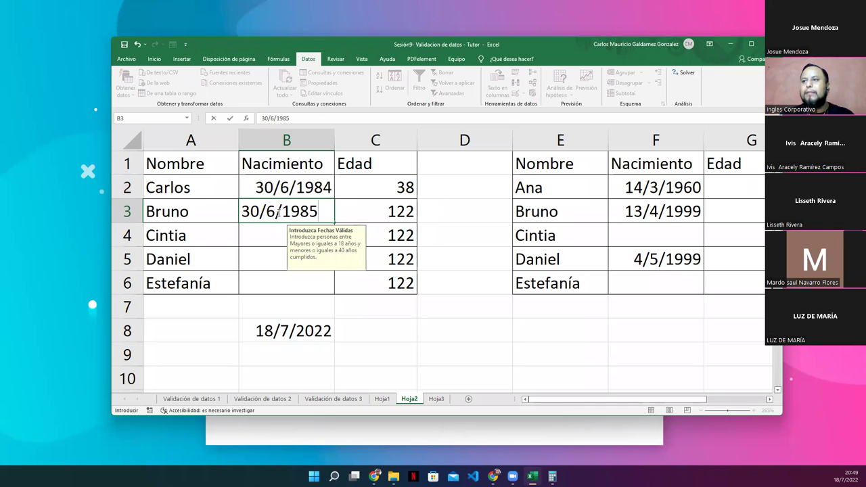
pyautogui.press('BackSpace')
pyautogui.press('BackSpace')
pyautogui.write('65')
pyautogui.press('Return')
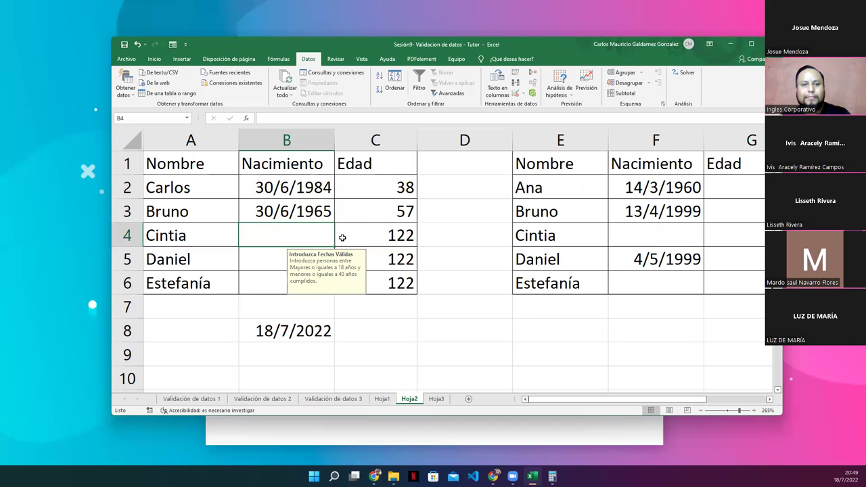
pyautogui.moveTo(299, 185); pyautogui.dragTo(299, 277)
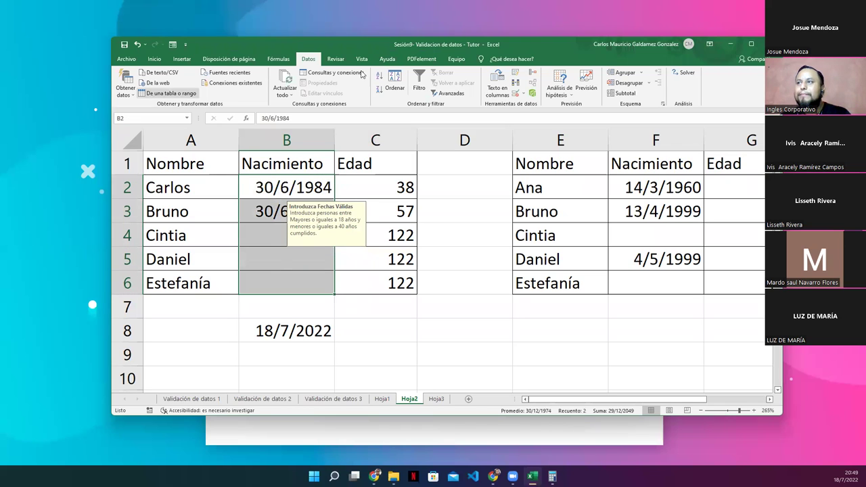
pyautogui.click(515, 94)
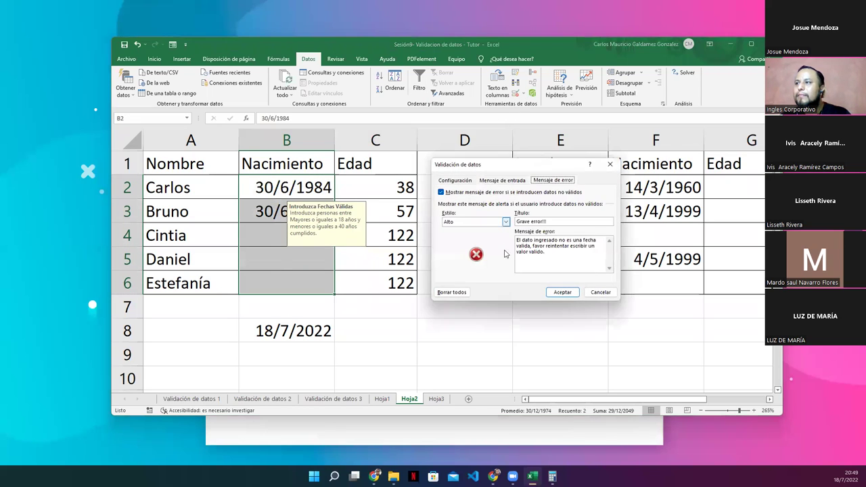
pyautogui.click(455, 180)
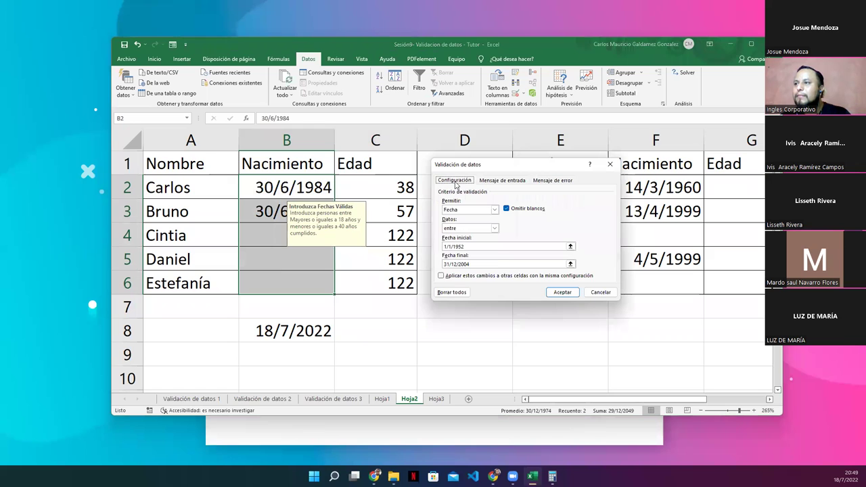
pyautogui.click(446, 246)
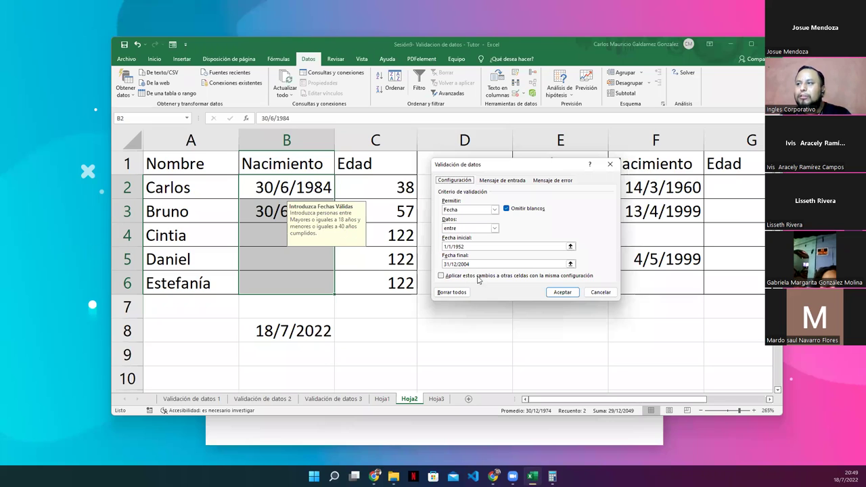
pyautogui.click(601, 292)
pyautogui.click(269, 212)
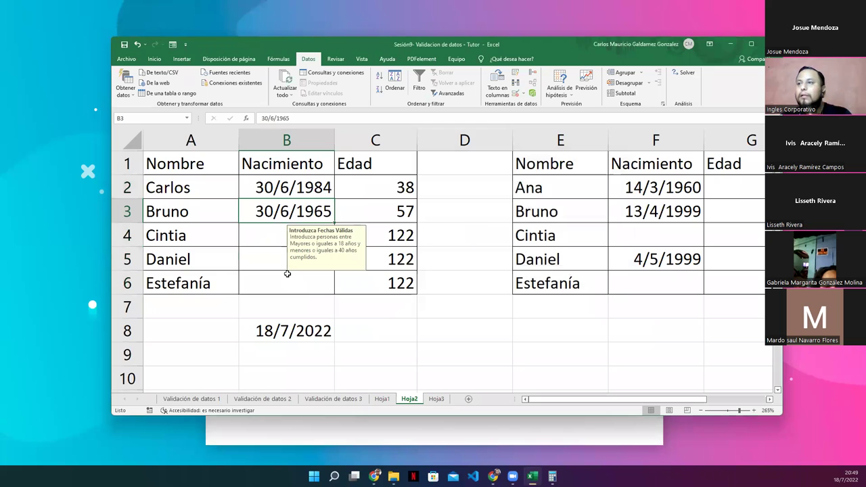
pyautogui.moveTo(278, 190); pyautogui.dragTo(283, 284)
pyautogui.click(516, 93)
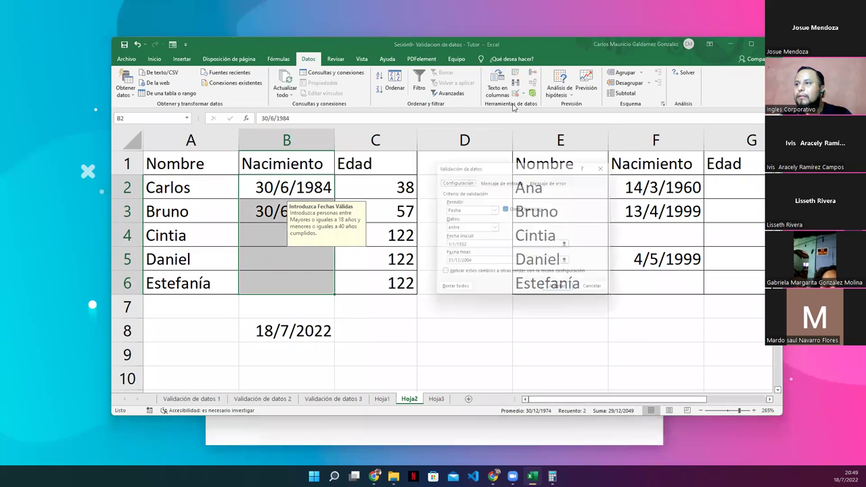
pyautogui.click(462, 246)
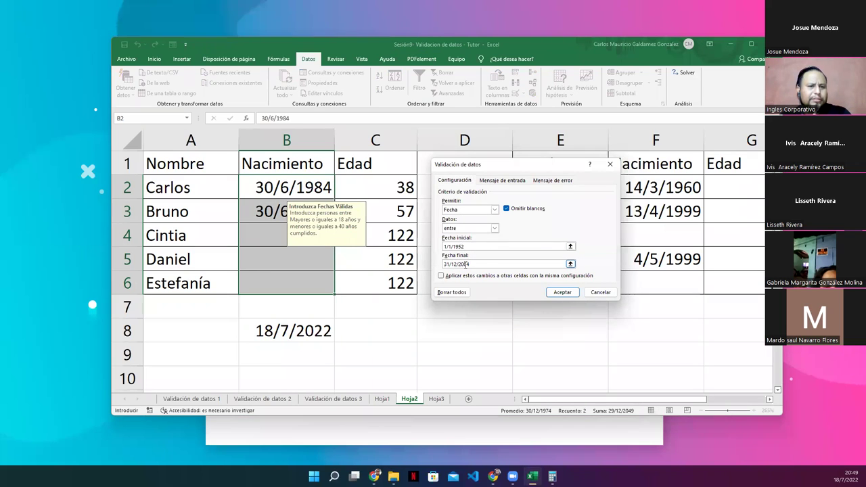
pyautogui.press('BackSpace')
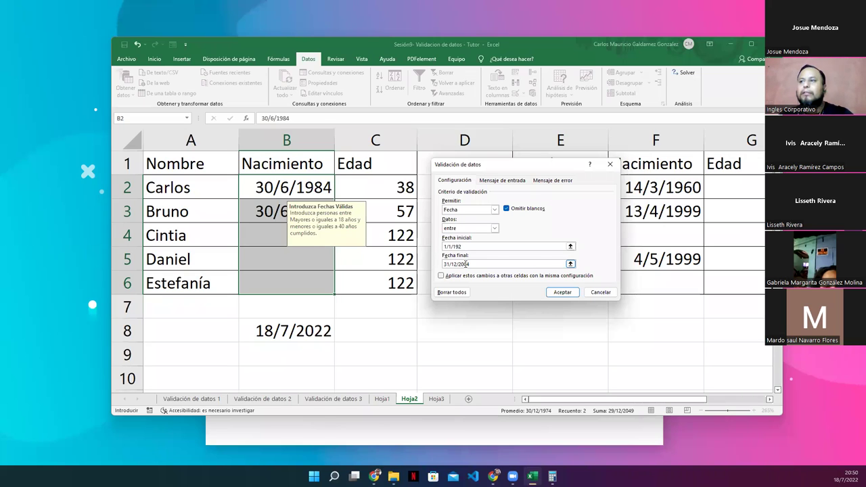
pyautogui.press('Return')
# - Edit B3's birth date so it reads 30/6/1972
pyautogui.click(261, 238)
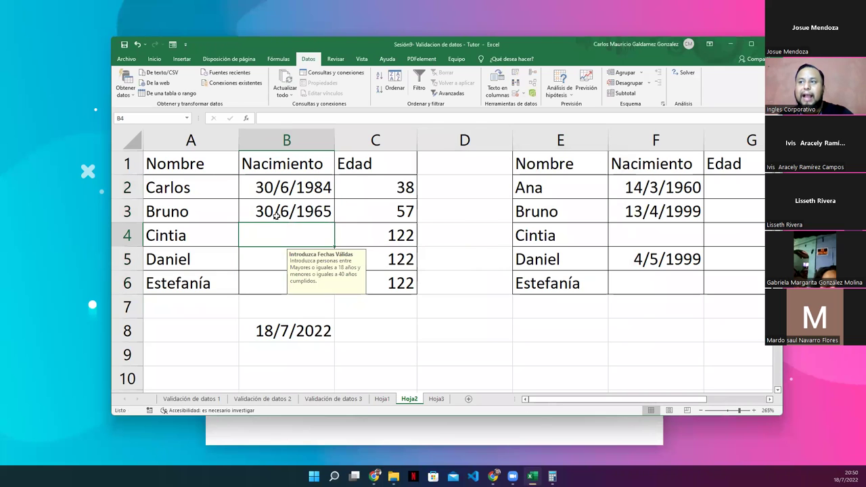
pyautogui.click(275, 215)
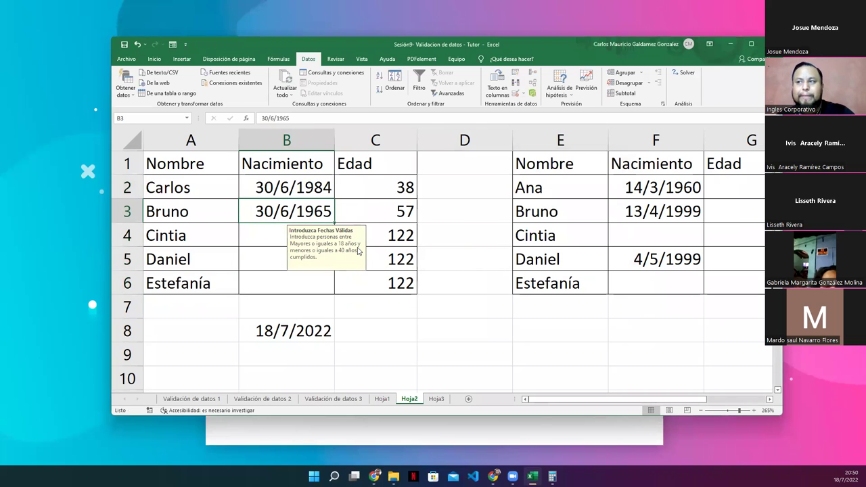
pyautogui.doubleClick(323, 213)
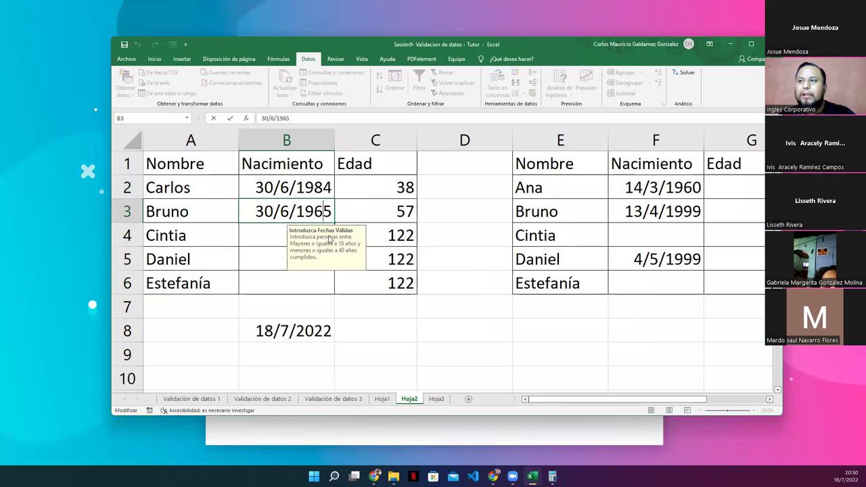
pyautogui.press('BackSpace')
pyautogui.write('2')
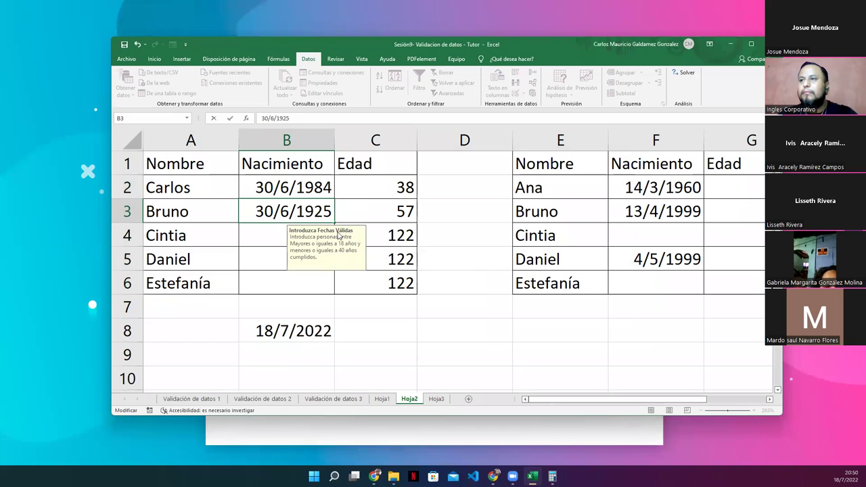
pyautogui.press('BackSpace')
pyautogui.write('7')
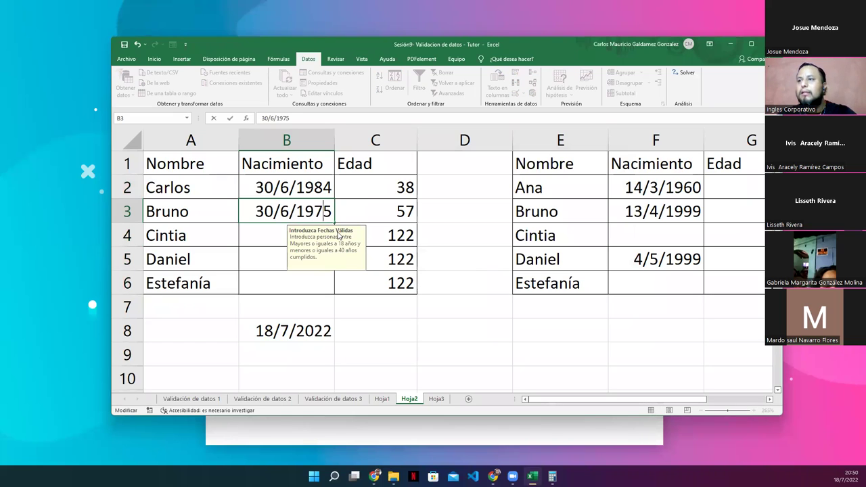
pyautogui.press('Delete')
pyautogui.write('2')
pyautogui.press('Return')
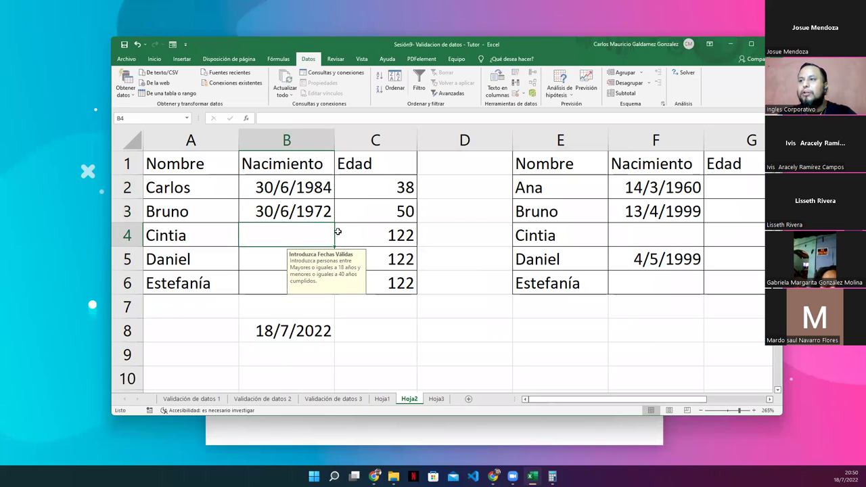
# - Change B3's year from 1972 to 1982 so the age reads 40
pyautogui.press('Up')
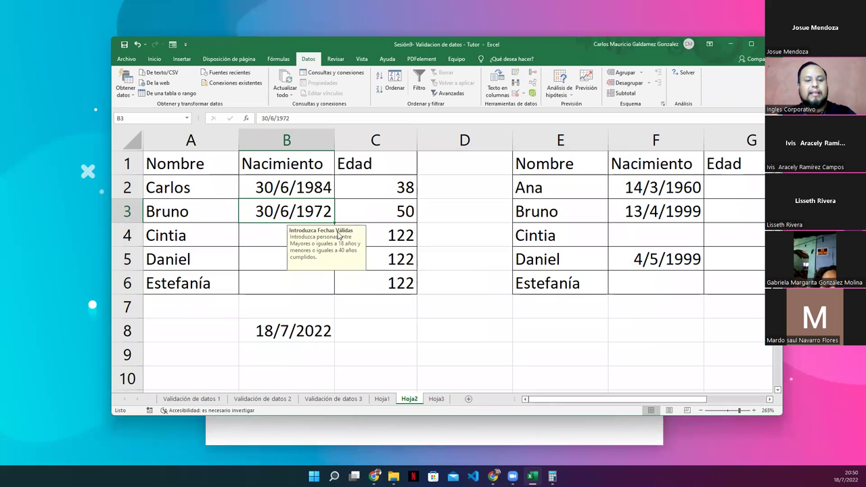
pyautogui.press('F2')
pyautogui.press('Left')
pyautogui.press('BackSpace')
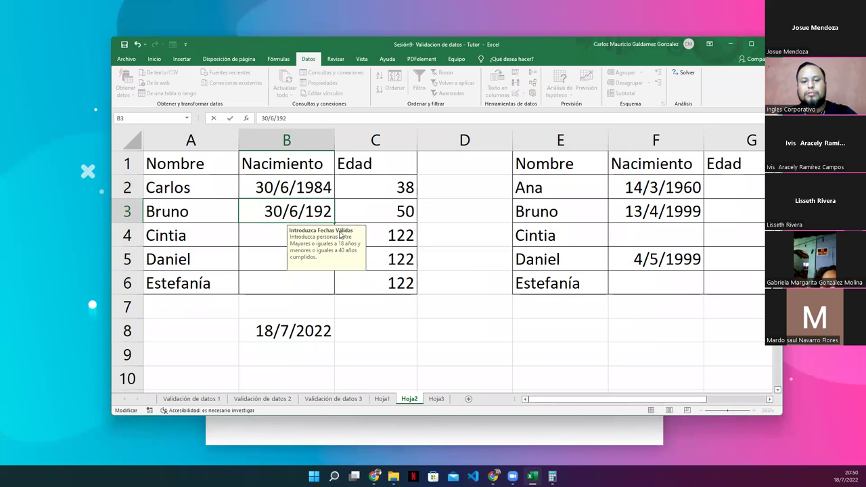
pyautogui.write('8')
pyautogui.press('Return')
pyautogui.press('Up')
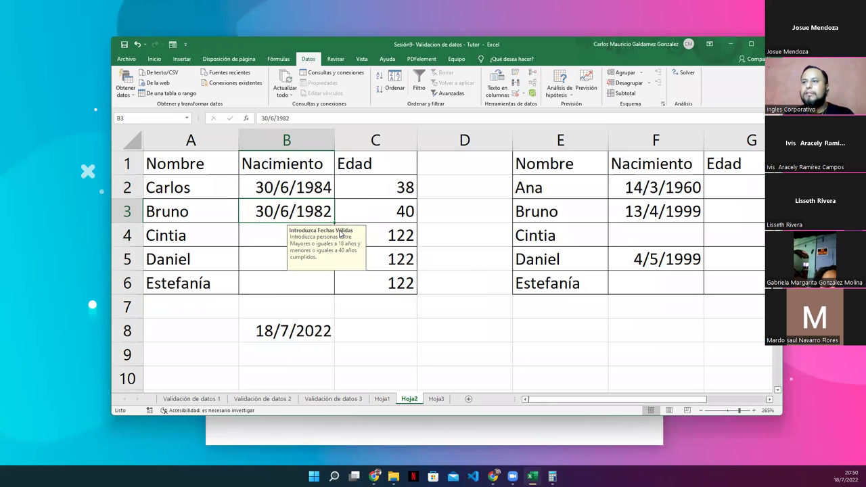
# - Review the allowed date range in B2:B6's data validation settings
pyautogui.moveTo(281, 187); pyautogui.dragTo(277, 283)
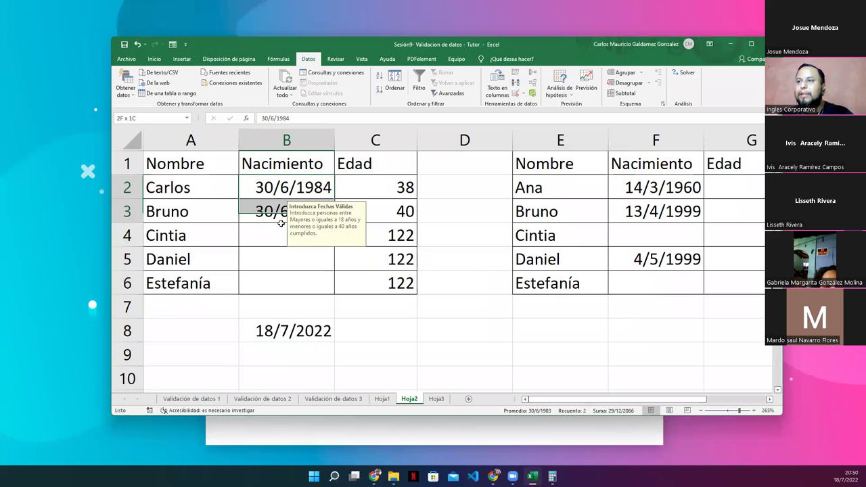
pyautogui.click(515, 94)
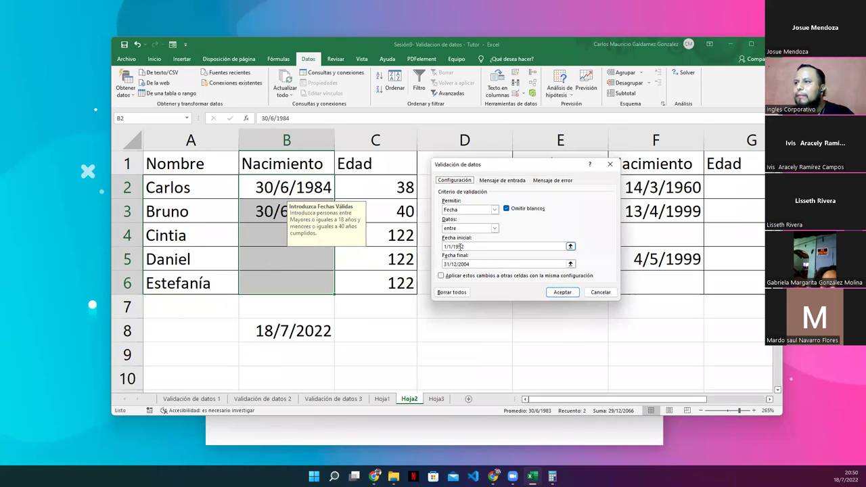
pyautogui.click(483, 264)
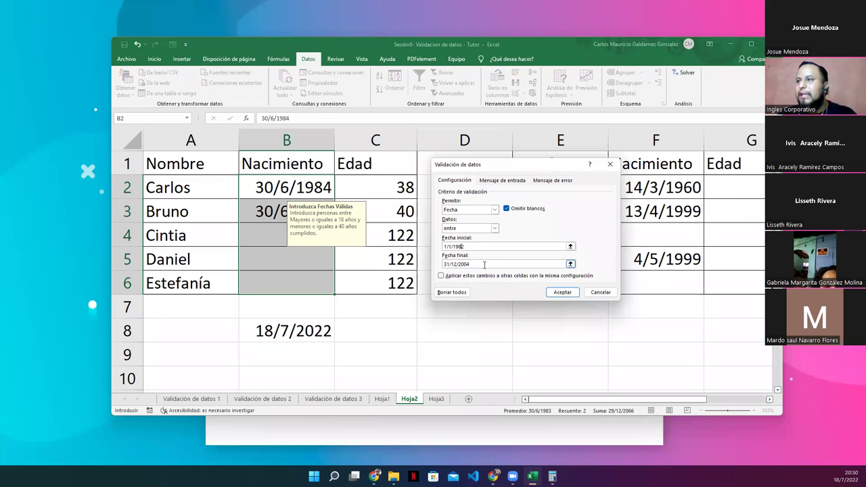
pyautogui.press('Return')
# - Change B3's date to 30/6/1962, triggering the Grave error!!! alert
pyautogui.doubleClick(274, 212)
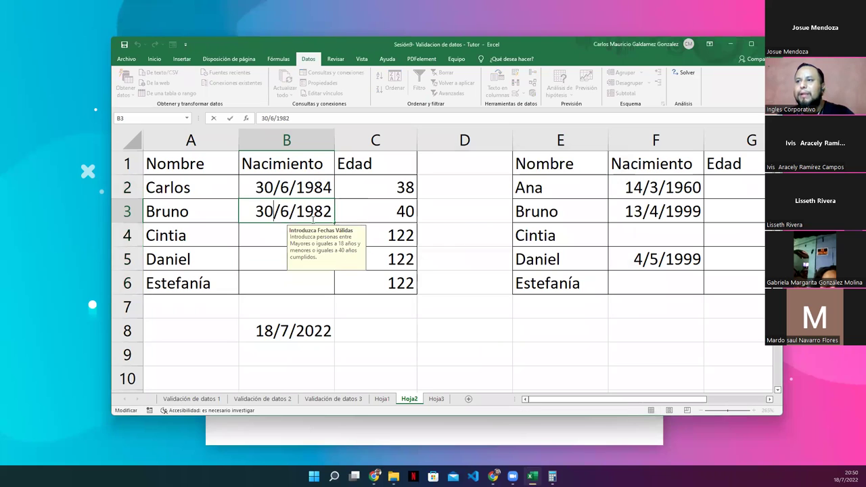
pyautogui.press('BackSpace')
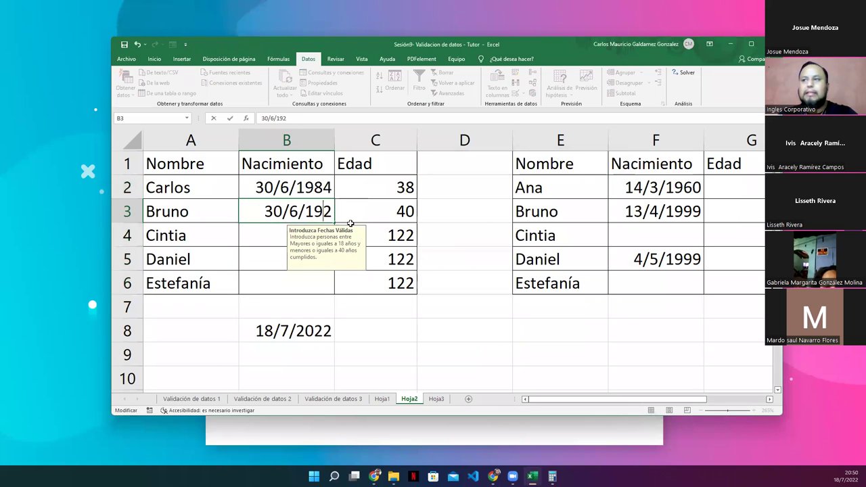
pyautogui.write('6')
pyautogui.press('Return')
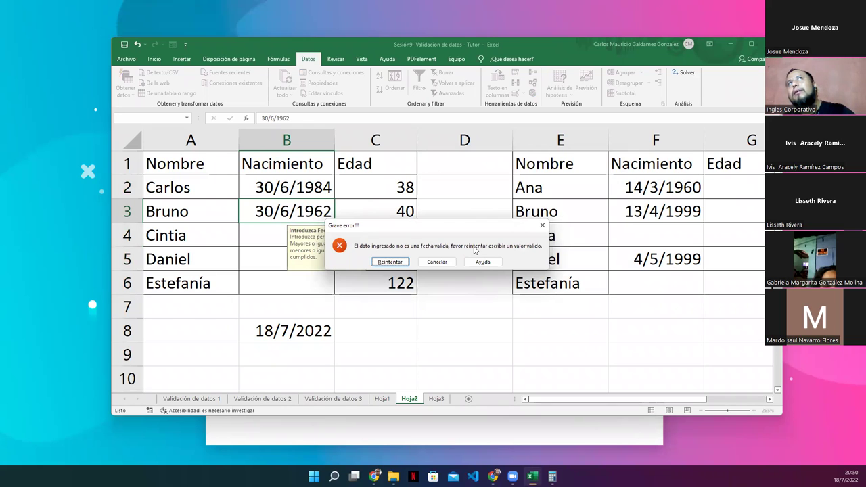
# - Cancel the rejected date and reopen B2:B6's error alert validation settings
pyautogui.click(436, 262)
pyautogui.moveTo(291, 187); pyautogui.dragTo(306, 284)
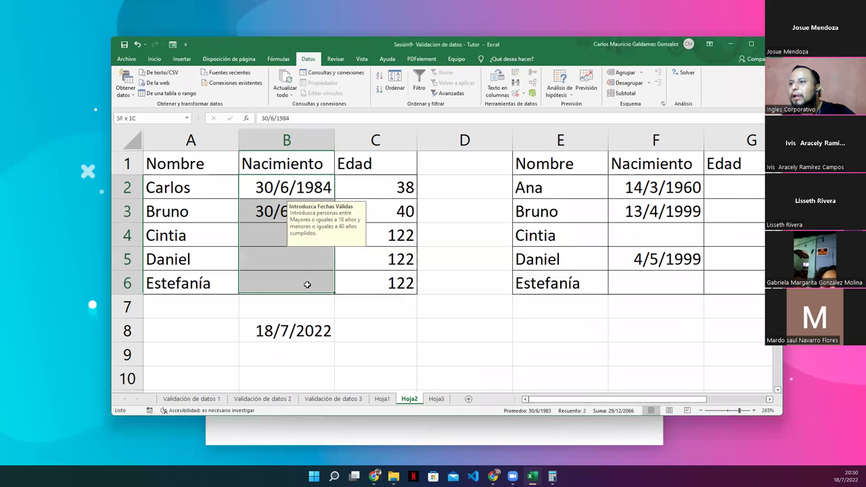
pyautogui.click(515, 94)
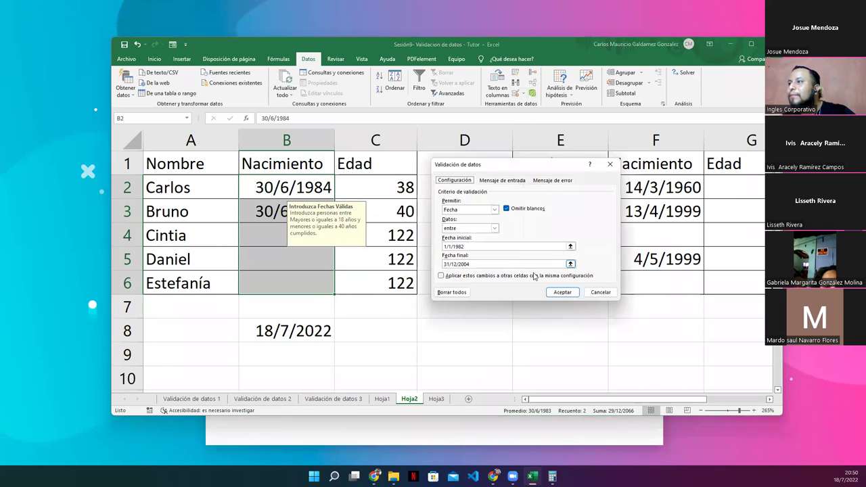
pyautogui.click(552, 182)
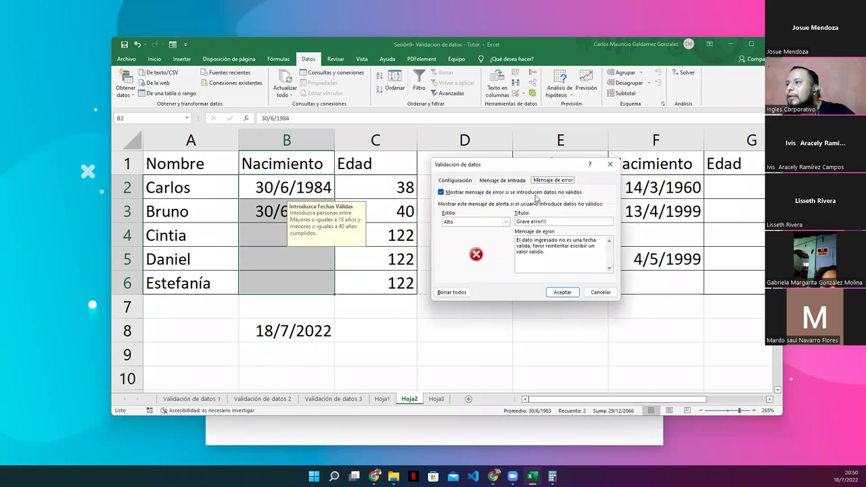
# - Edit a letter in the 'Grave error!!!' title, restore it, and close the dialog
pyautogui.click(528, 221)
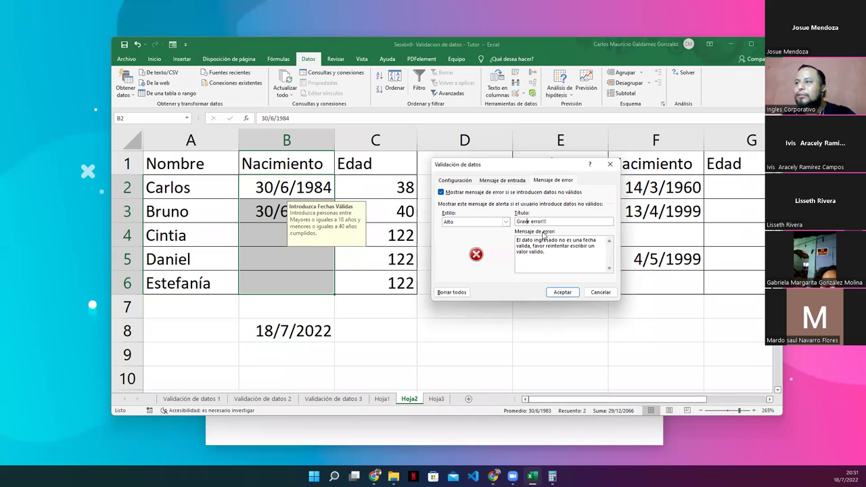
pyautogui.press('BackSpace')
pyautogui.write('b')
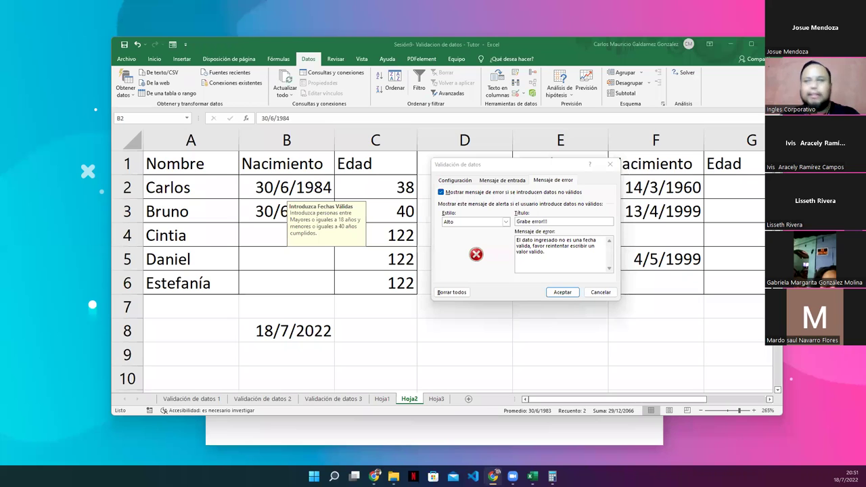
pyautogui.click(528, 221)
pyautogui.press('BackSpace')
pyautogui.write('v')
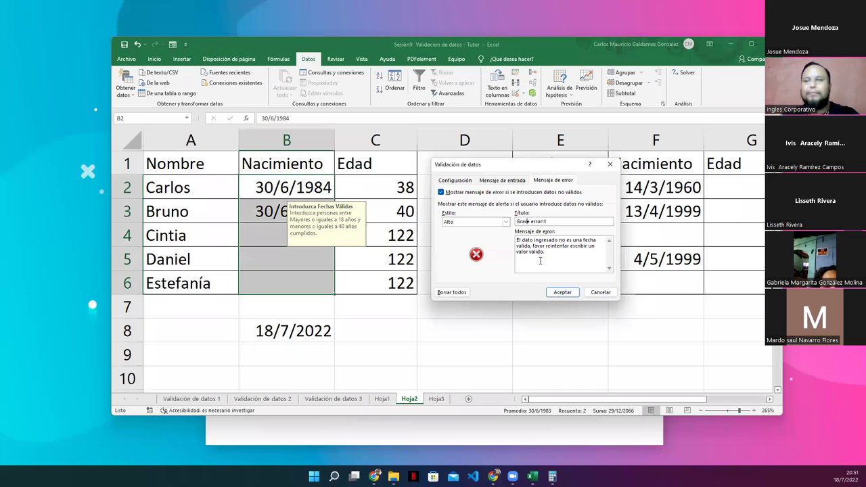
pyautogui.press('Return')
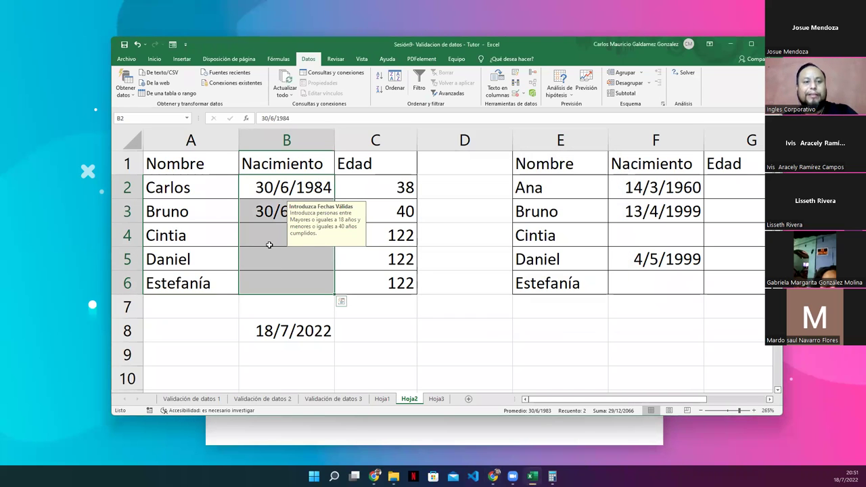
pyautogui.click(256, 238)
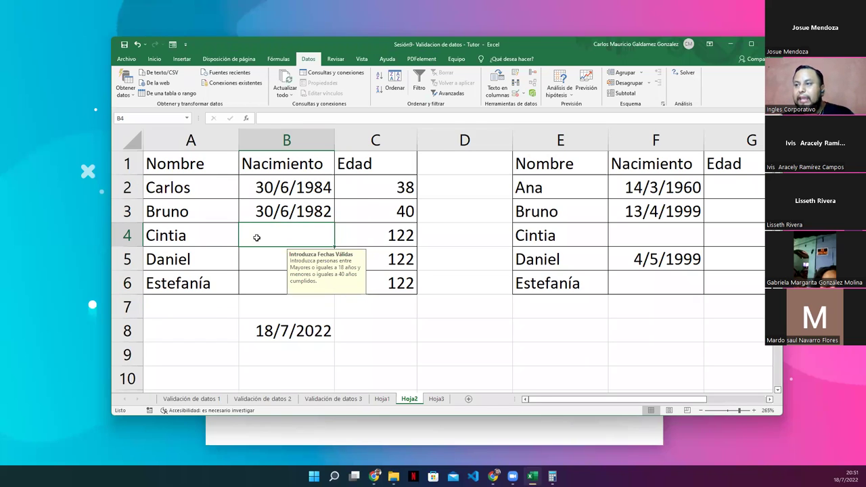
pyautogui.click(284, 188)
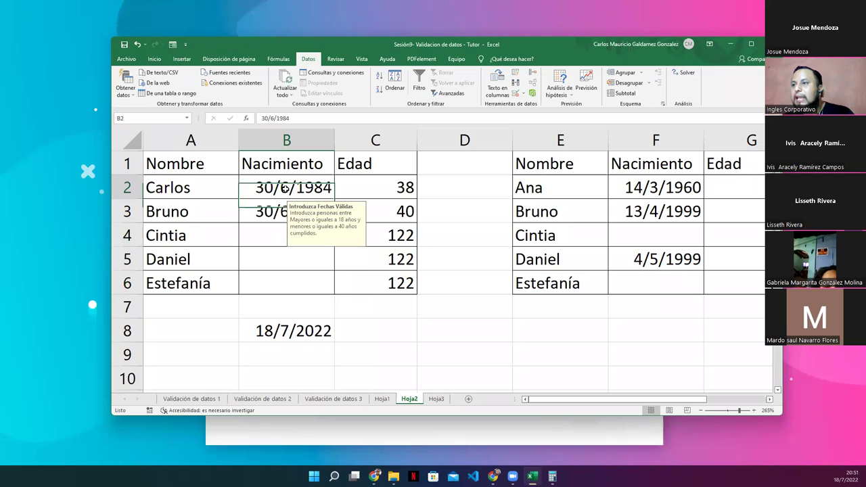
pyautogui.moveTo(262, 191); pyautogui.dragTo(270, 284)
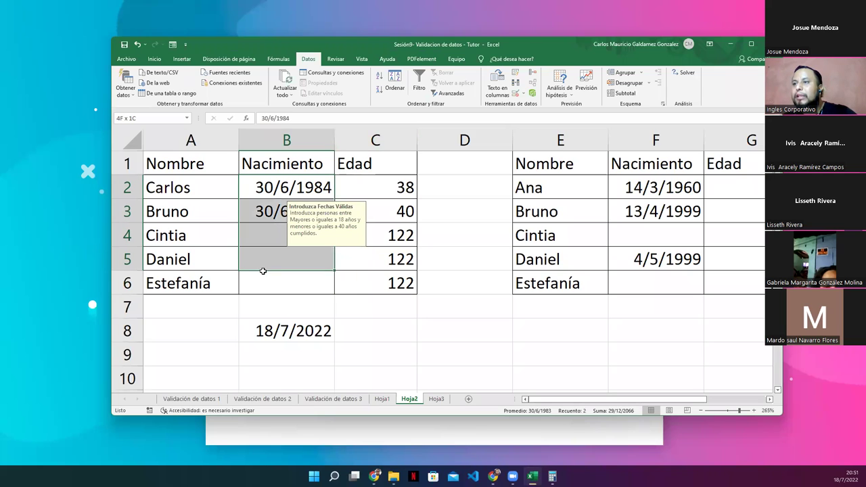
pyautogui.click(516, 93)
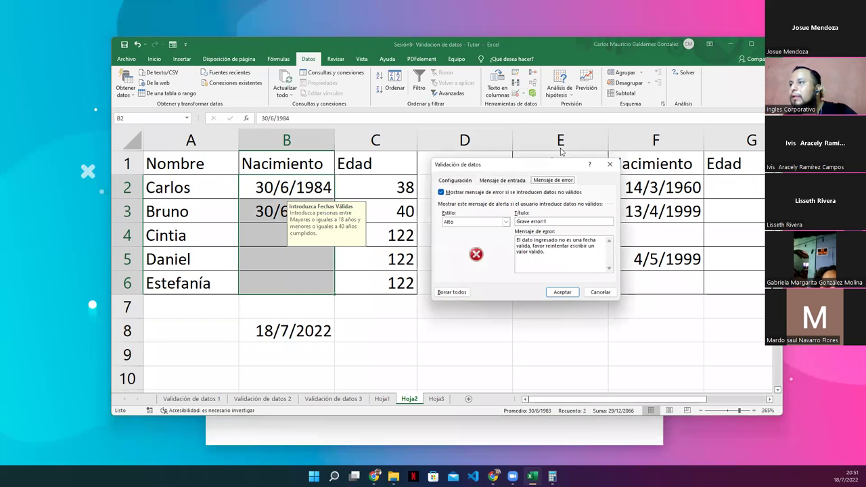
pyautogui.click(500, 180)
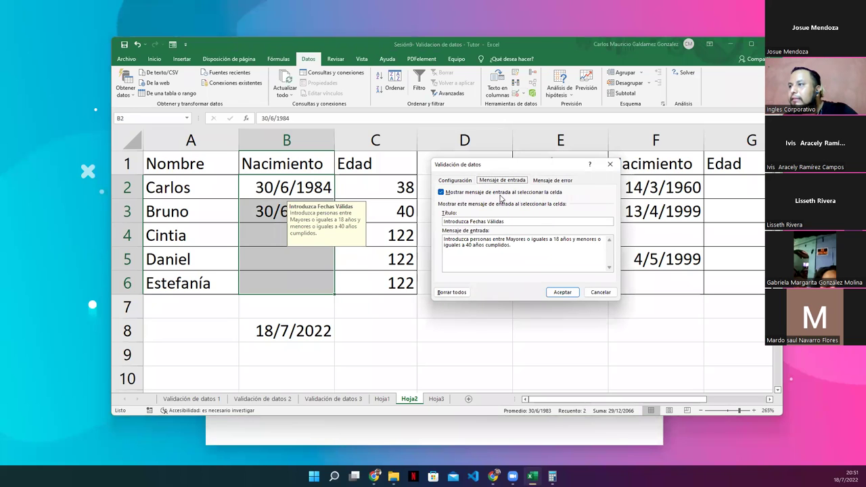
pyautogui.click(464, 181)
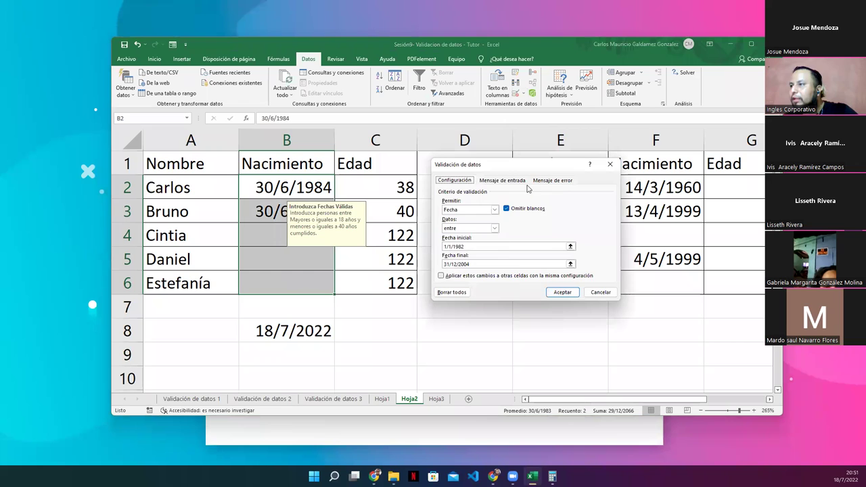
pyautogui.click(502, 182)
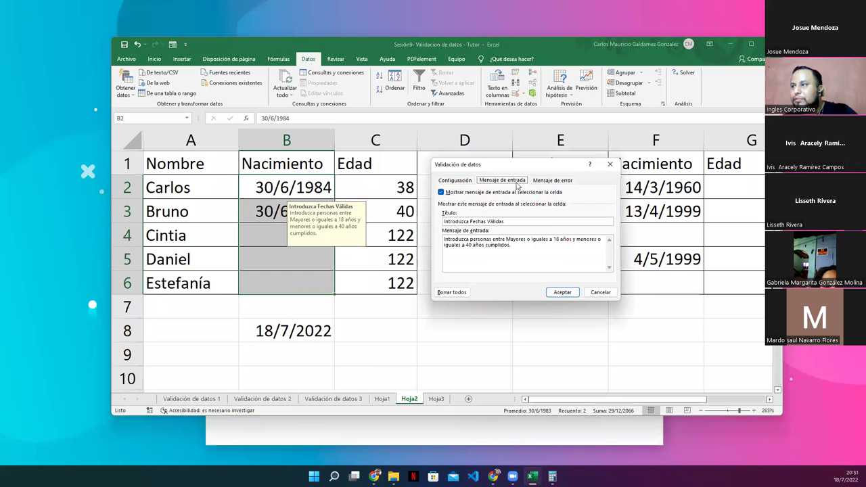
pyautogui.click(553, 180)
pyautogui.click(574, 289)
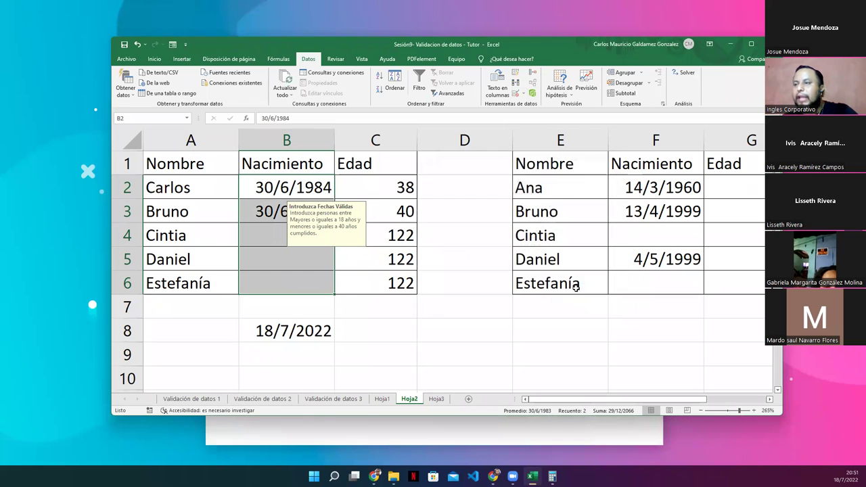
# - Try entering 5/8/1980 in B4, which the validation rejects
pyautogui.click(266, 256)
pyautogui.click(267, 235)
pyautogui.write('5/8(')
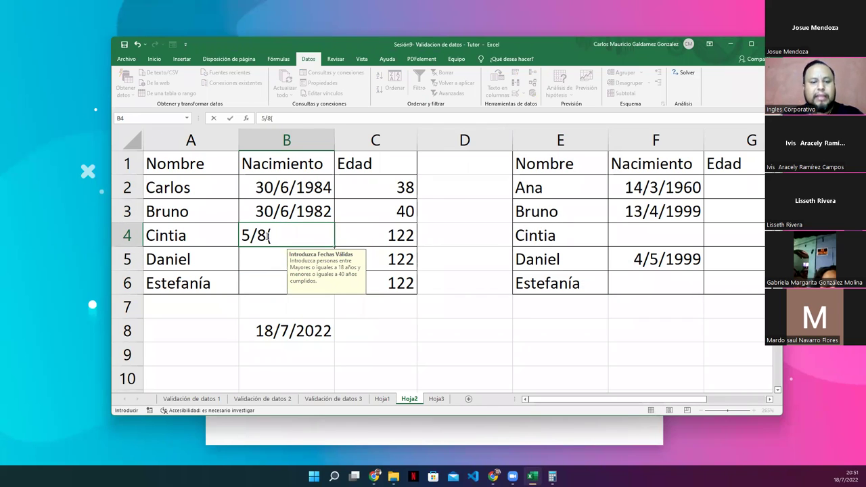
pyautogui.write('1980')
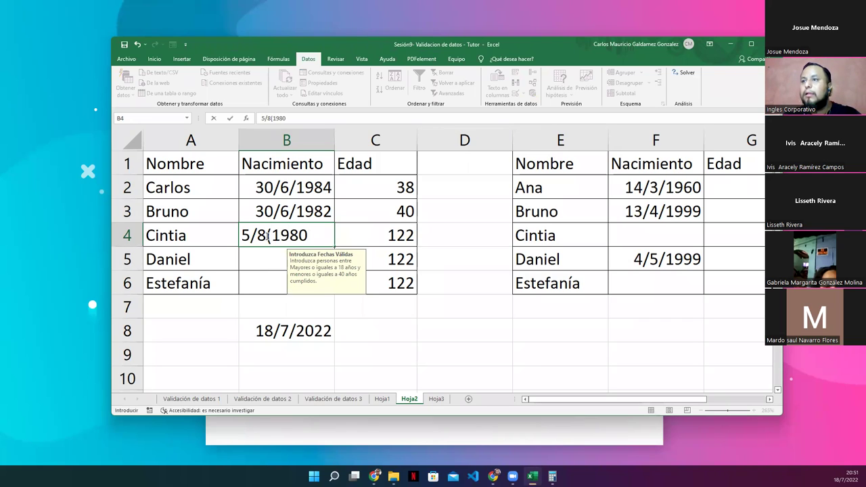
pyautogui.click(270, 236)
pyautogui.press('BackSpace')
pyautogui.write('/')
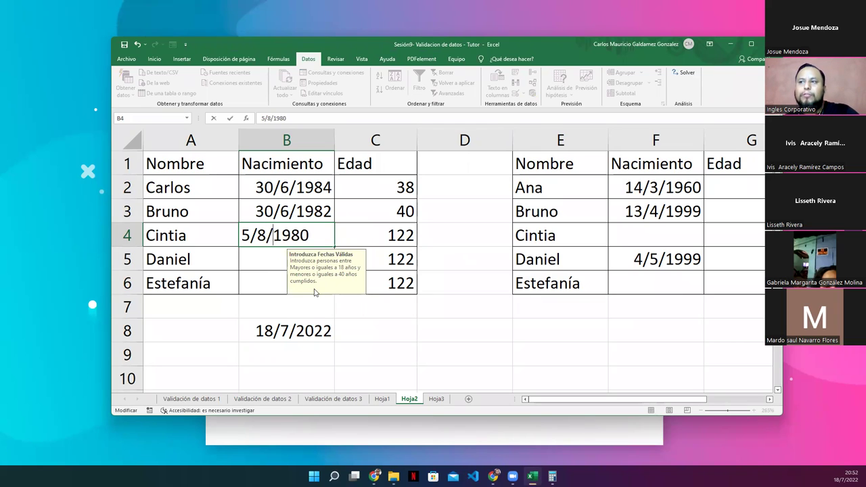
pyautogui.press('Return')
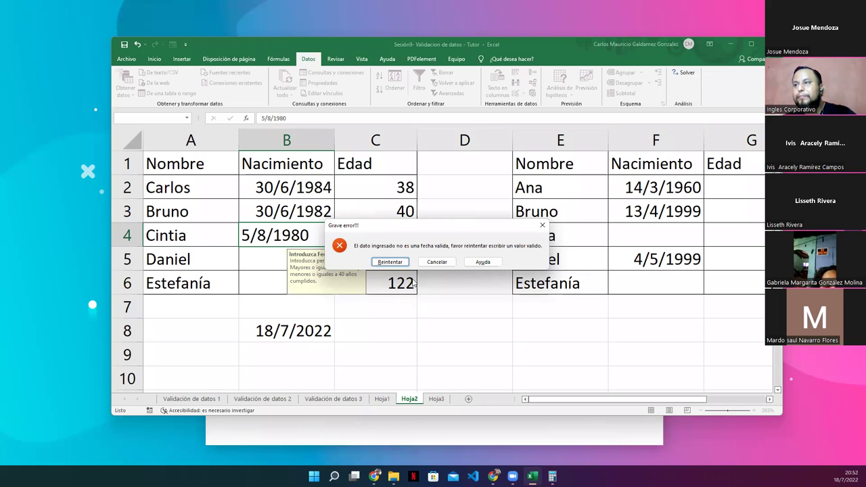
# - Retry B4 with 5/8/2008, cancel the rejected entry, and select B2:B6
pyautogui.click(389, 262)
pyautogui.click(300, 235)
pyautogui.moveTo(273, 235); pyautogui.dragTo(312, 236)
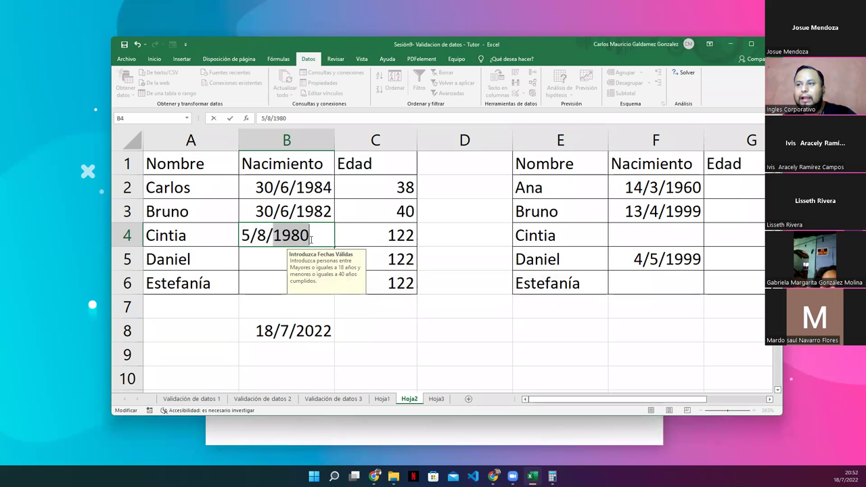
pyautogui.write('2008')
pyautogui.press('Return')
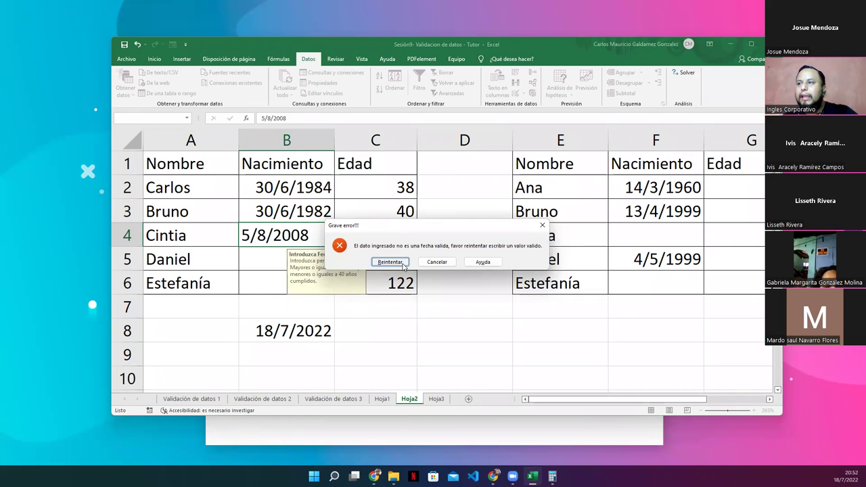
pyautogui.click(445, 263)
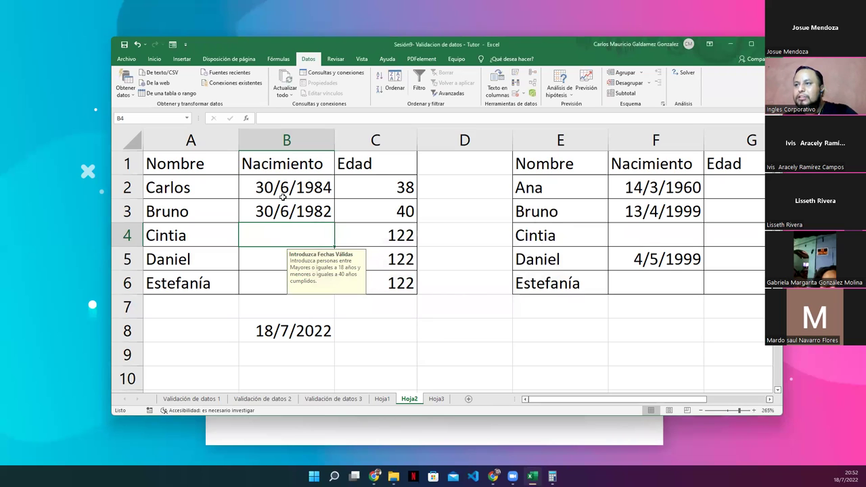
pyautogui.moveTo(293, 190); pyautogui.dragTo(280, 279)
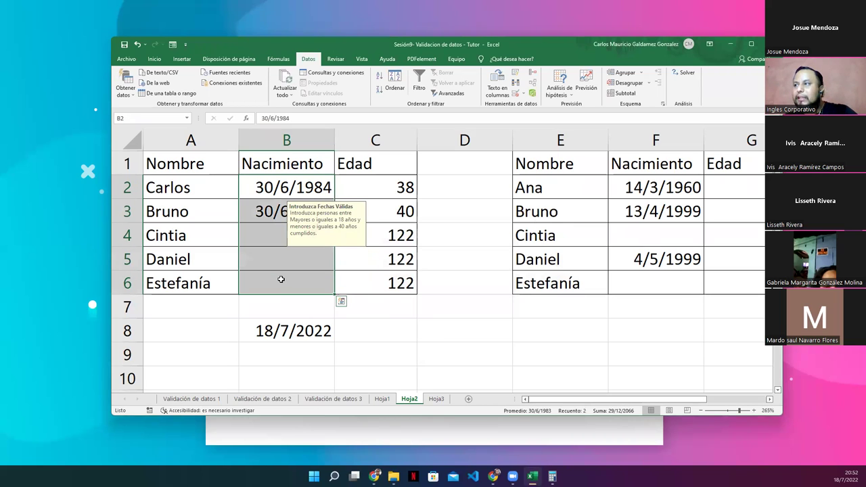
pyautogui.scroll(-3, 415, 340)
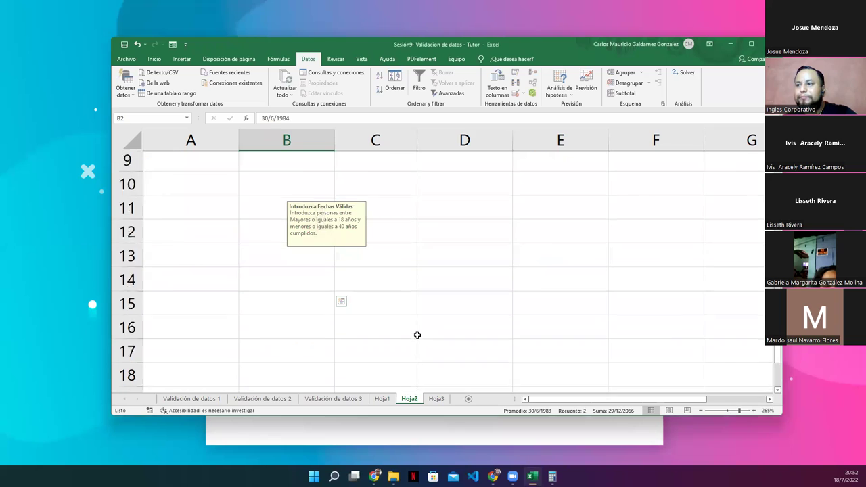
pyautogui.scroll(3, 417, 332)
pyautogui.click(436, 399)
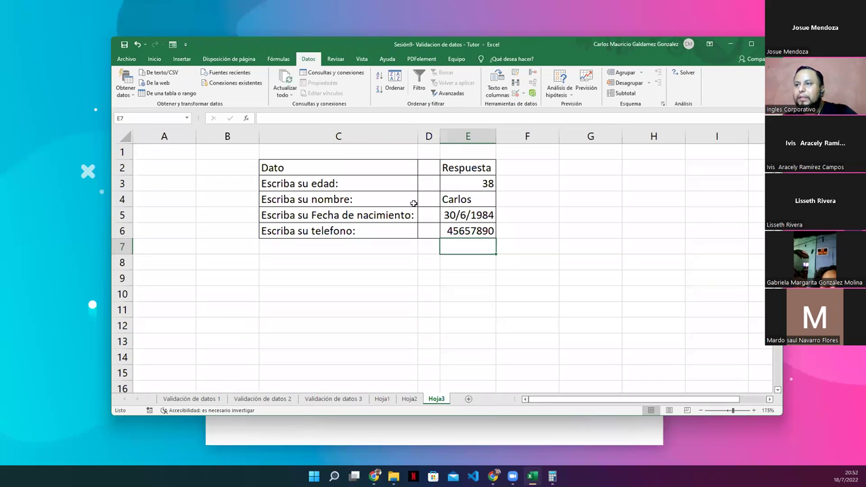
pyautogui.moveTo(453, 186); pyautogui.dragTo(466, 230)
pyautogui.click(454, 187)
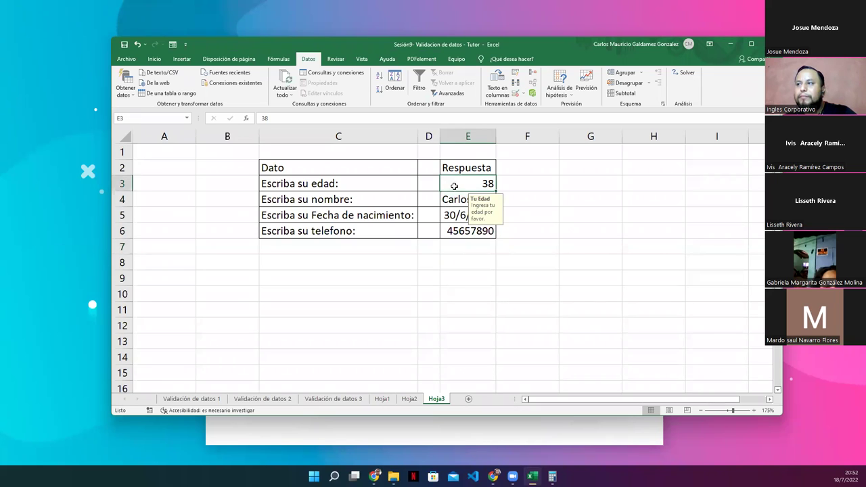
pyautogui.click(452, 197)
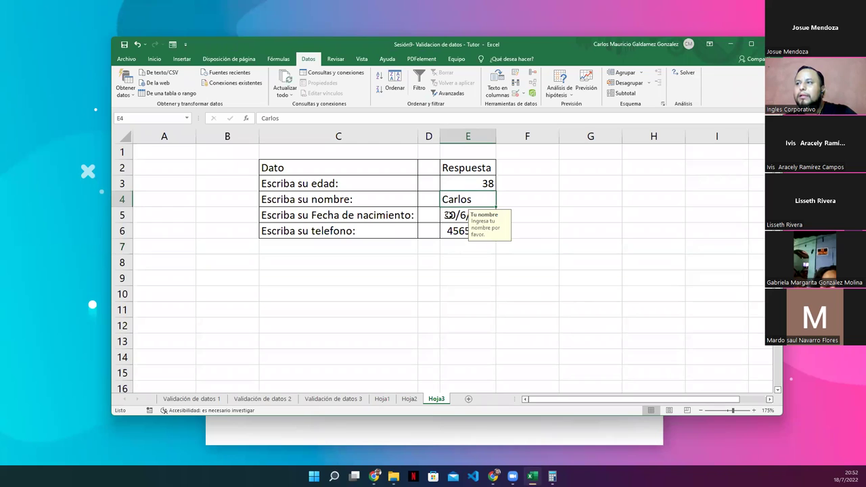
pyautogui.click(449, 215)
pyautogui.click(451, 229)
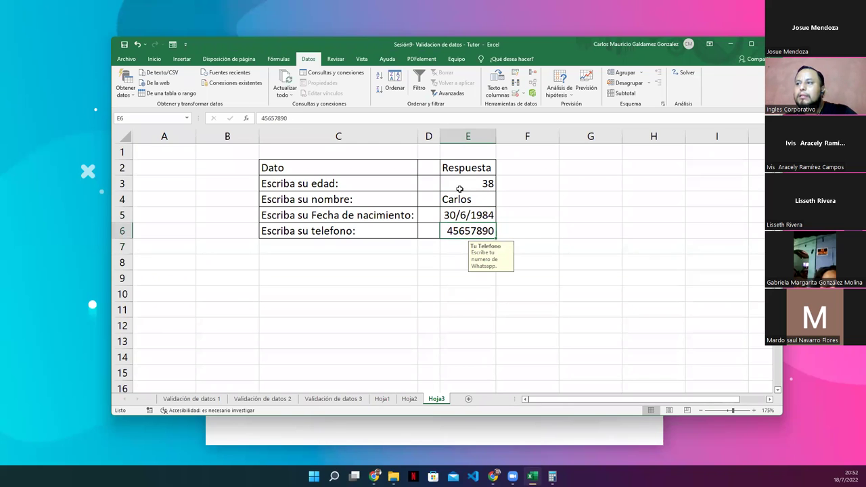
pyautogui.click(455, 181)
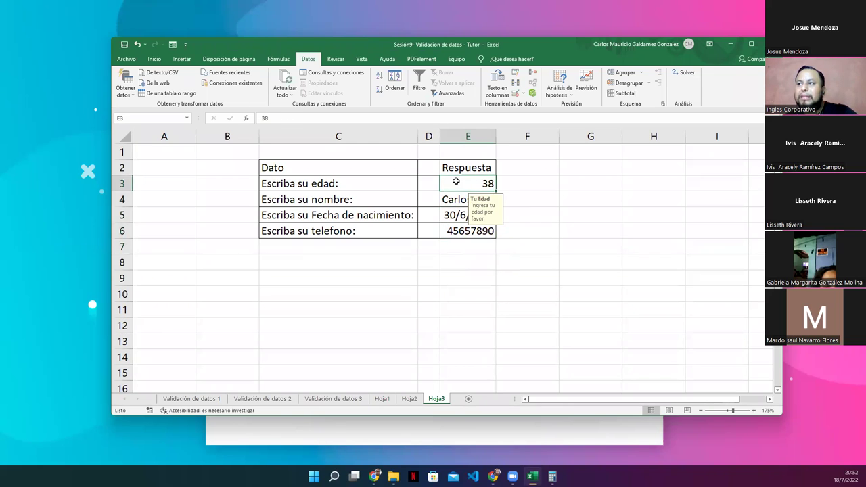
pyautogui.click(515, 94)
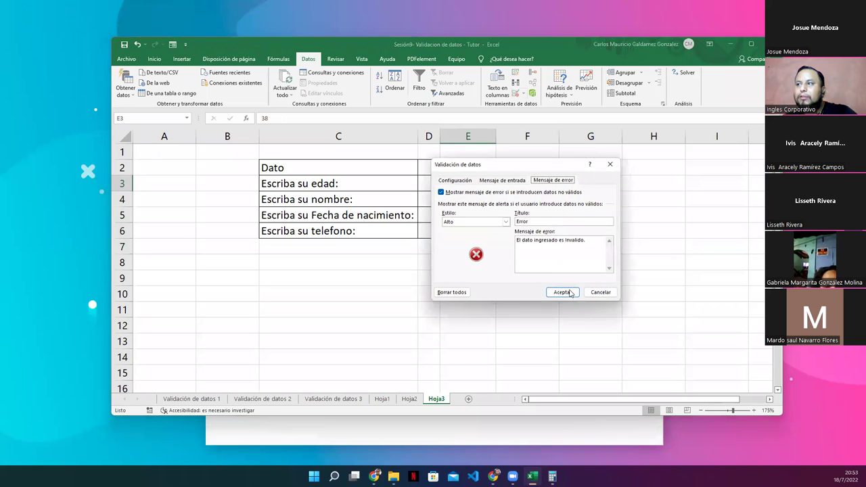
pyautogui.click(504, 181)
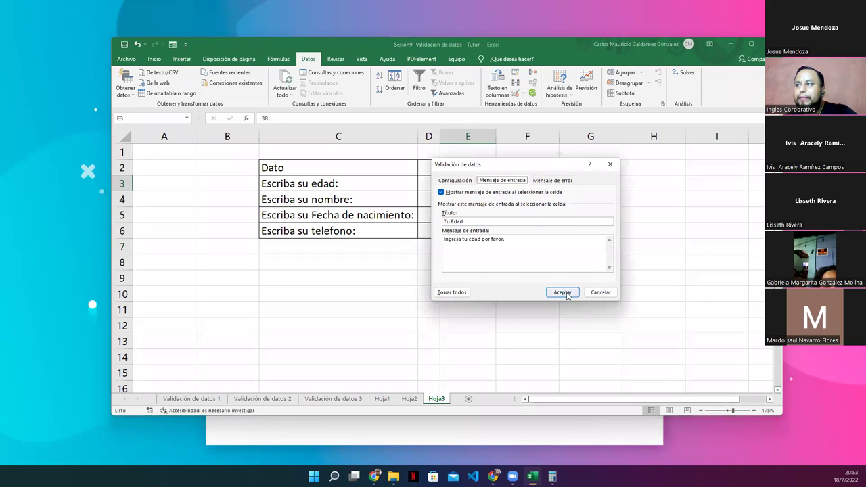
pyautogui.click(594, 294)
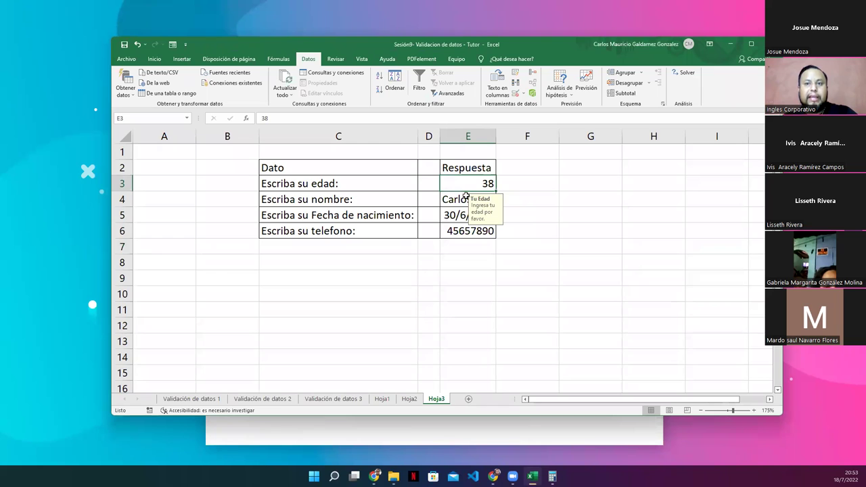
pyautogui.click(452, 201)
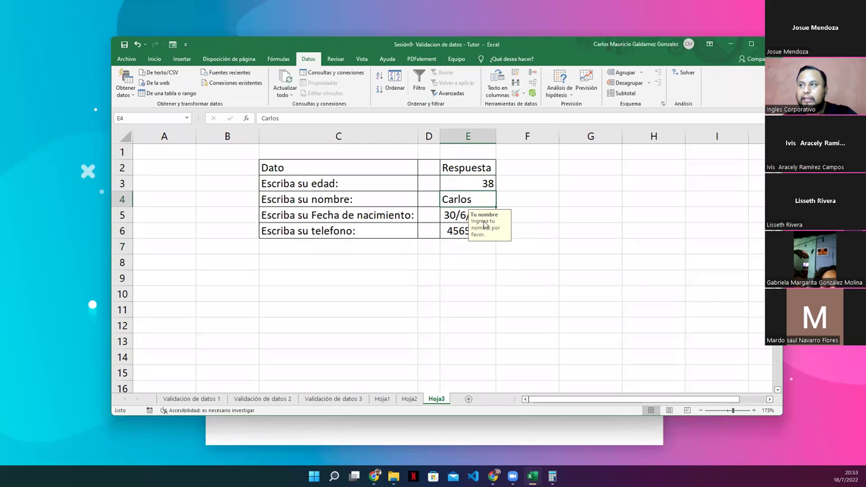
pyautogui.click(515, 93)
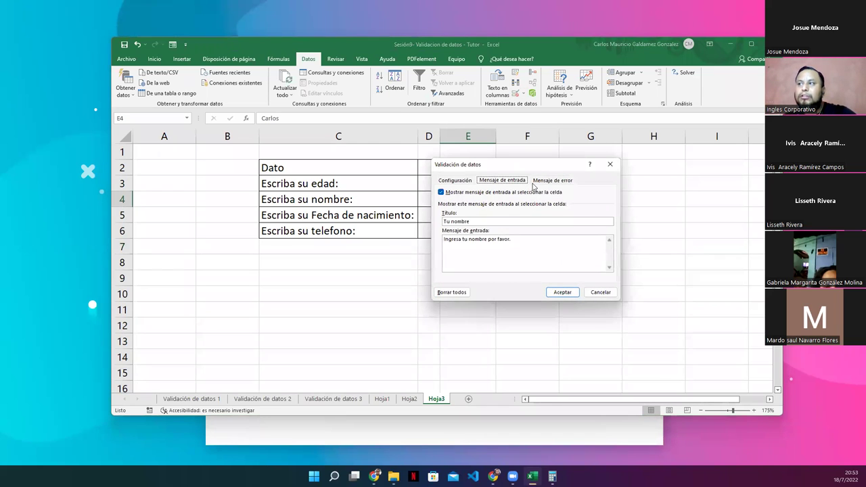
pyautogui.click(544, 182)
pyautogui.click(507, 183)
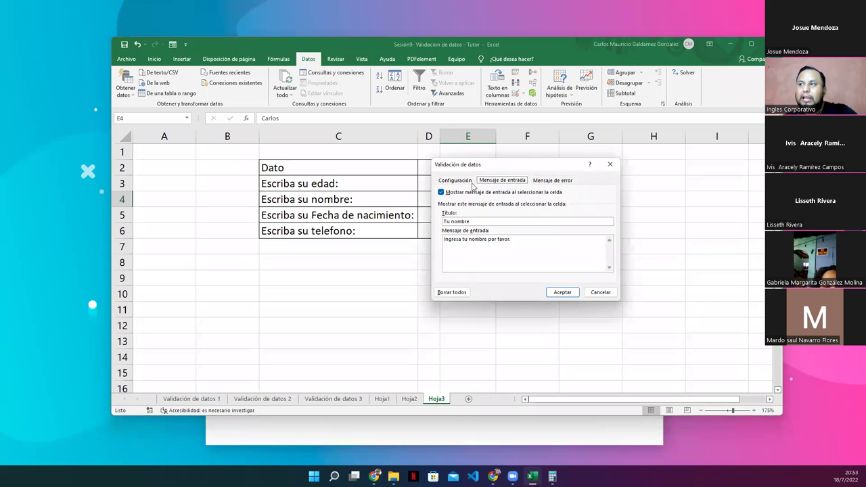
pyautogui.click(456, 183)
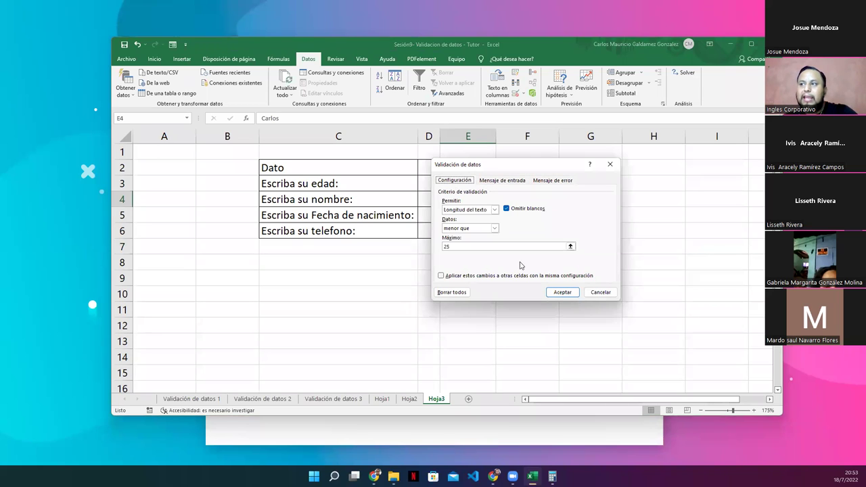
pyautogui.click(601, 292)
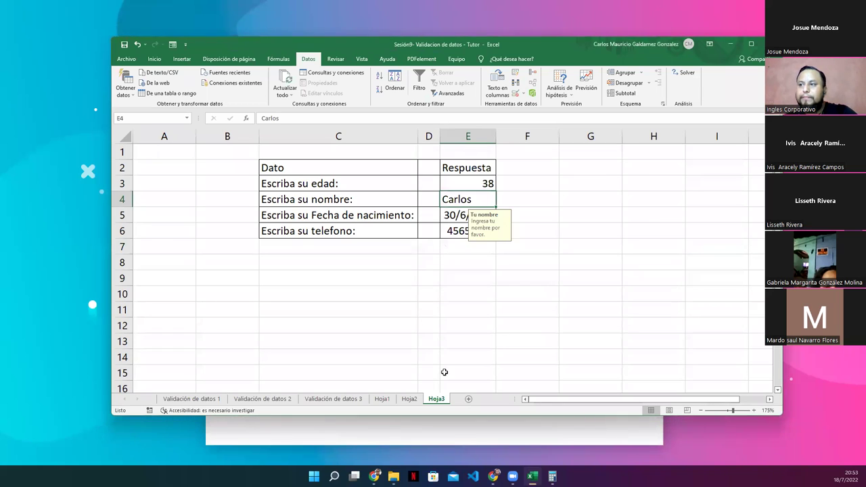
pyautogui.click(406, 401)
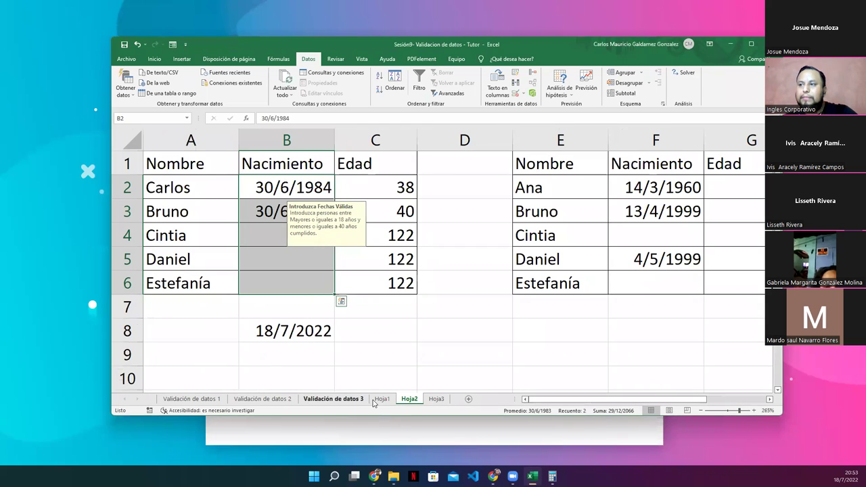
# - On Hoja1, inspect the Nota Final formulas in K3 and K5, then select the grade range
pyautogui.click(380, 400)
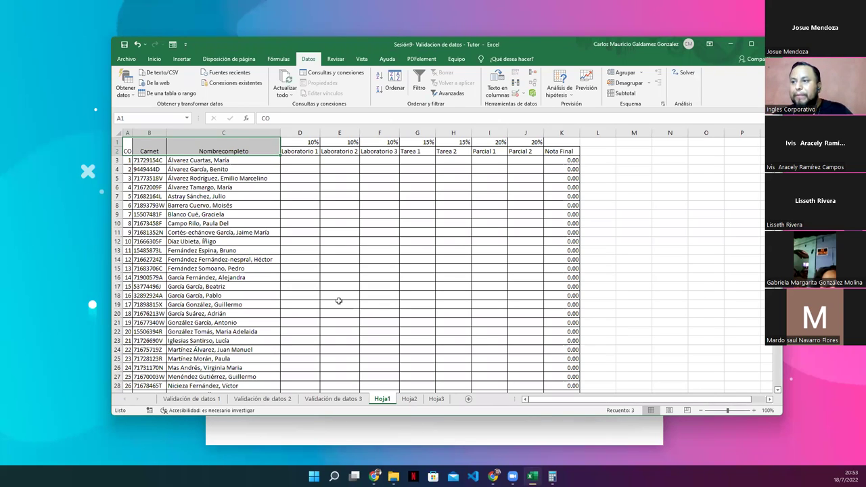
pyautogui.click(291, 160)
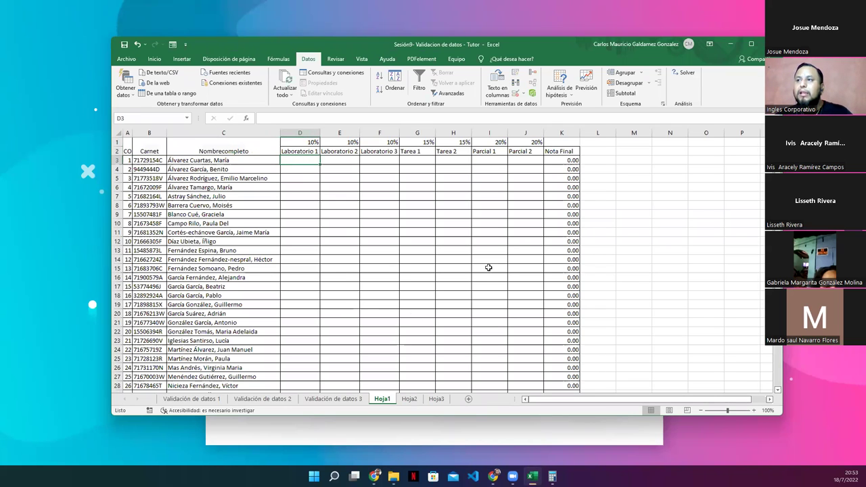
pyautogui.click(556, 160)
pyautogui.press('F2')
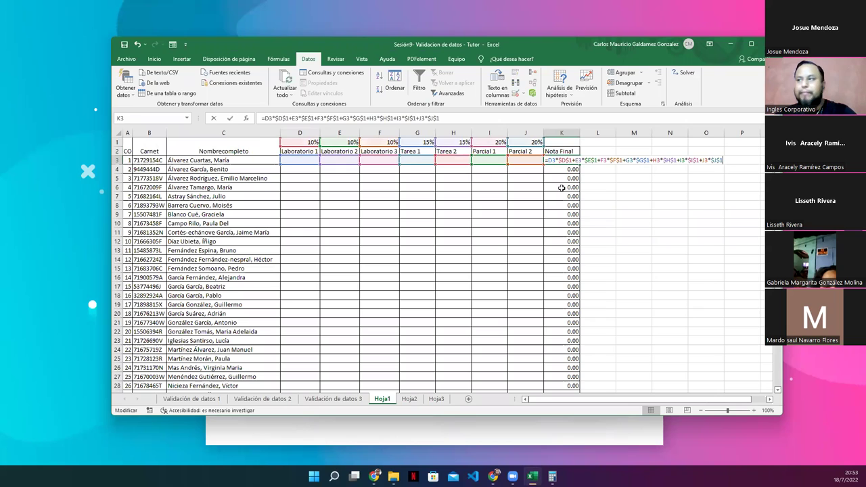
pyautogui.press('Return')
pyautogui.press('Return')
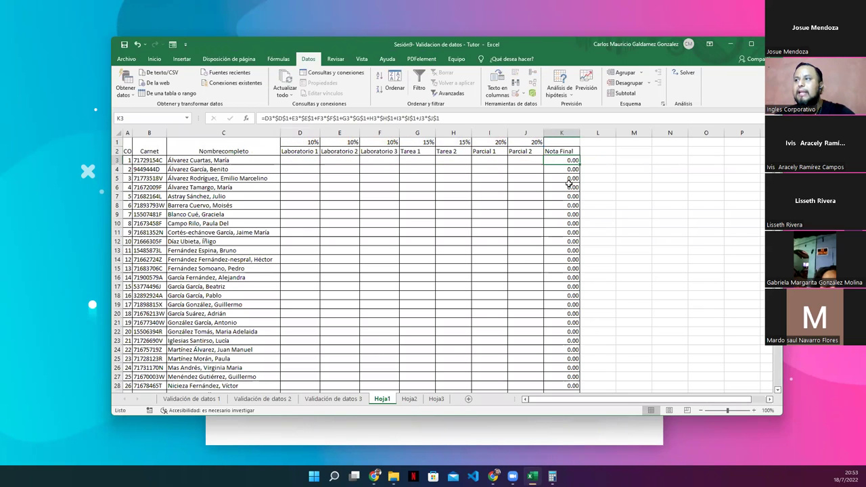
pyautogui.press('F2')
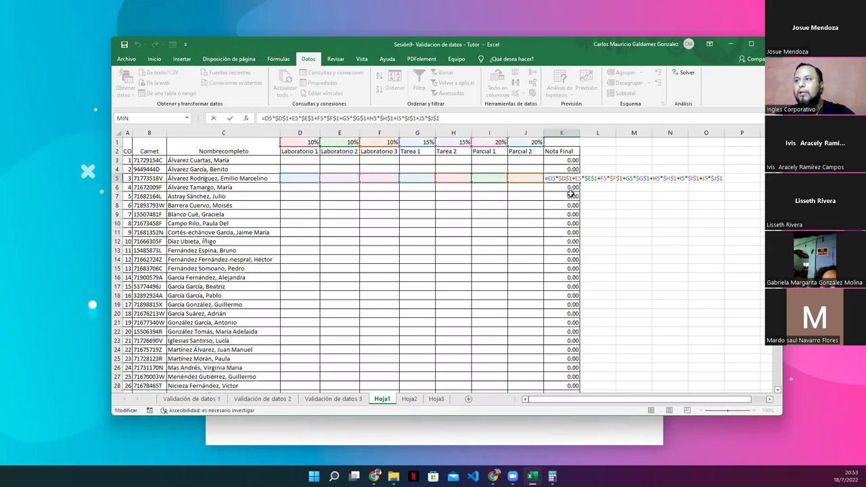
pyautogui.press('Escape')
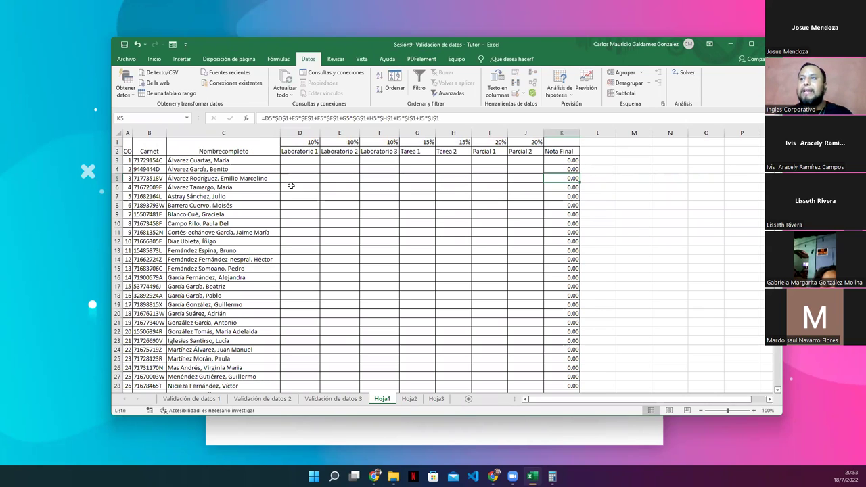
pyautogui.moveTo(302, 158)
pyautogui.mouseDown()
pyautogui.moveTo(485, 423)
pyautogui.moveTo(517, 360)
pyautogui.mouseUp()
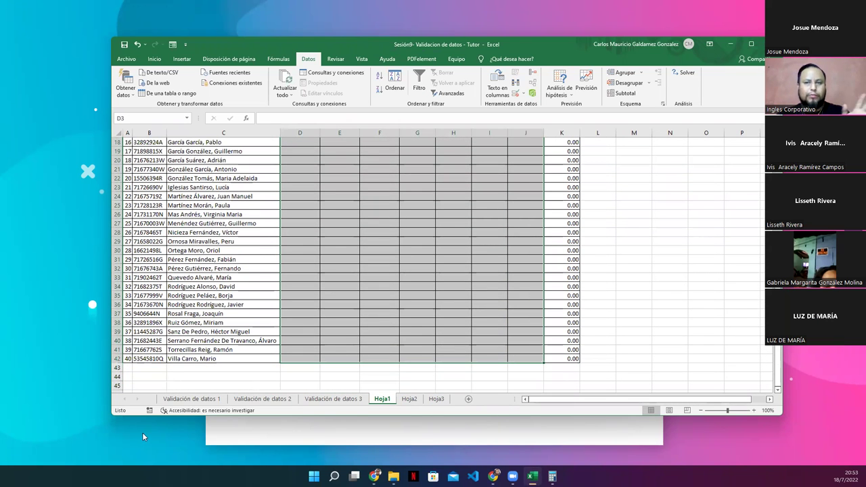
pyautogui.scroll(6, 374, 348)
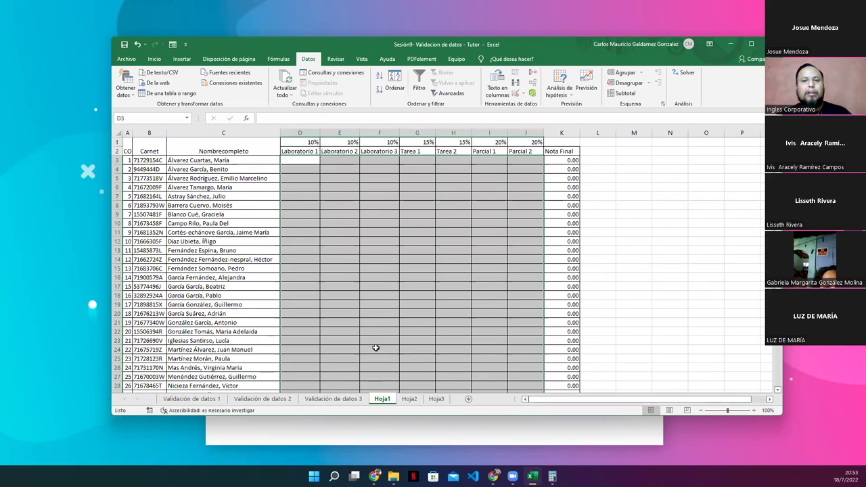
# - Write 'Que los valores esten entre 0.0 y 10.0' in M7, select D3, and minimize Excel
pyautogui.click(626, 197)
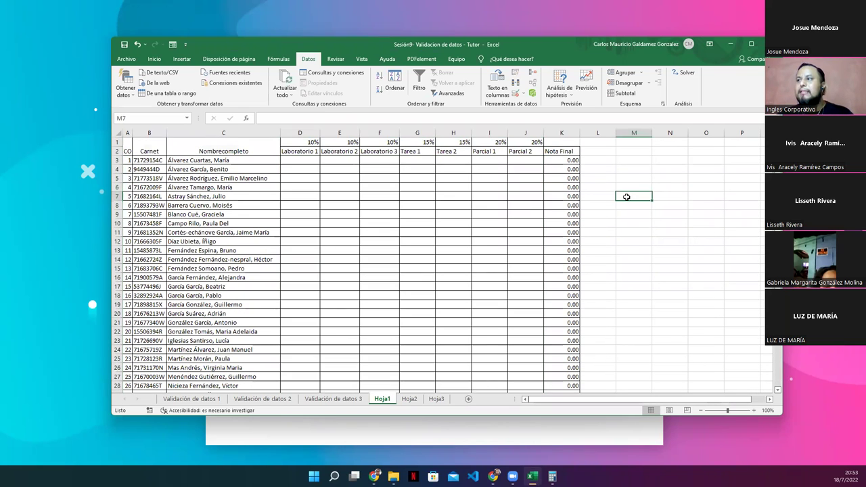
pyautogui.write('Que l')
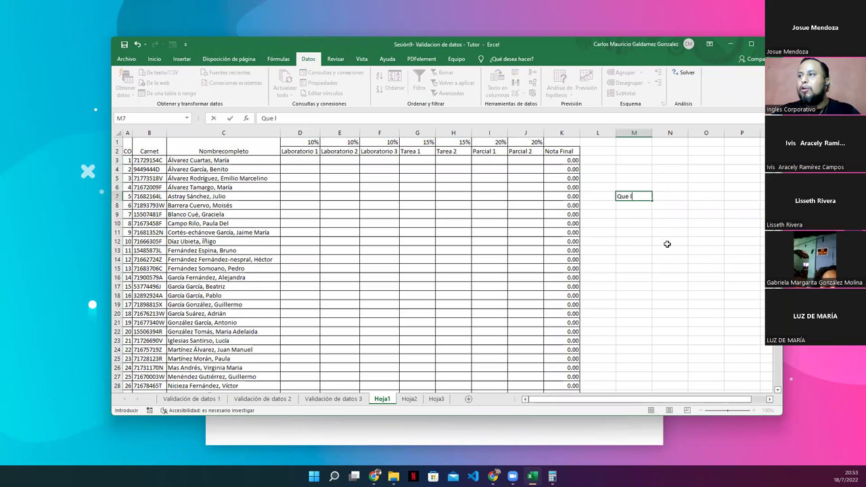
pyautogui.write('os valores esten entre 0.0 y')
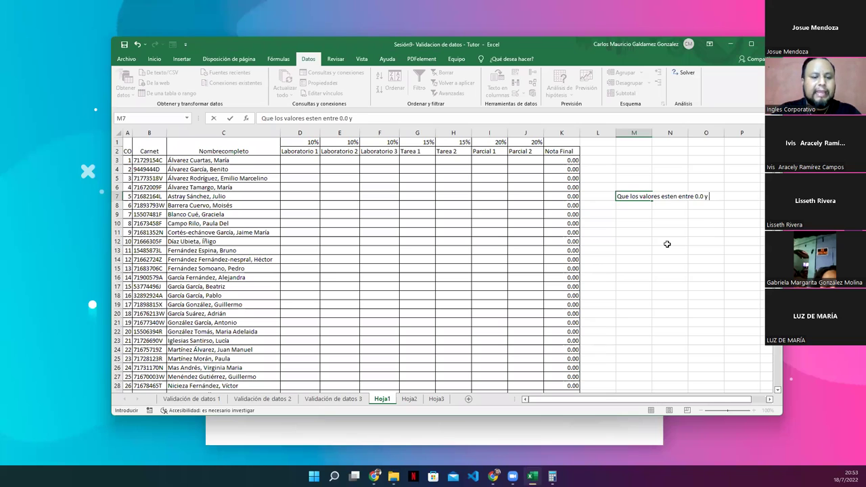
pyautogui.write(' 10.0')
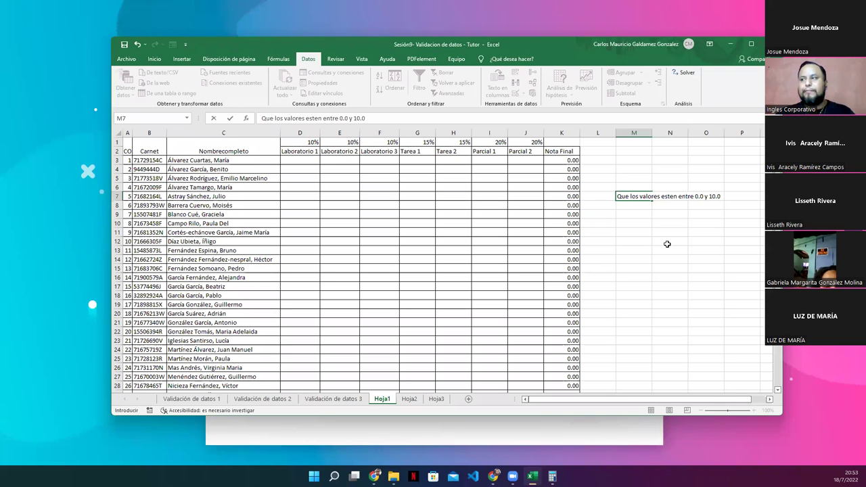
pyautogui.press('Return')
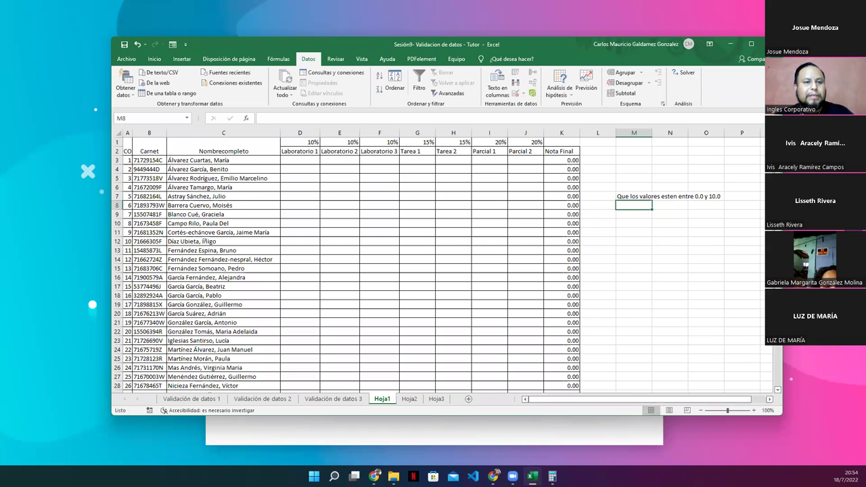
pyautogui.moveTo(301, 159)
pyautogui.mouseDown()
pyautogui.moveTo(523, 376)
pyautogui.moveTo(512, 159)
pyautogui.moveTo(506, 174)
pyautogui.mouseUp()
pyautogui.click(322, 160)
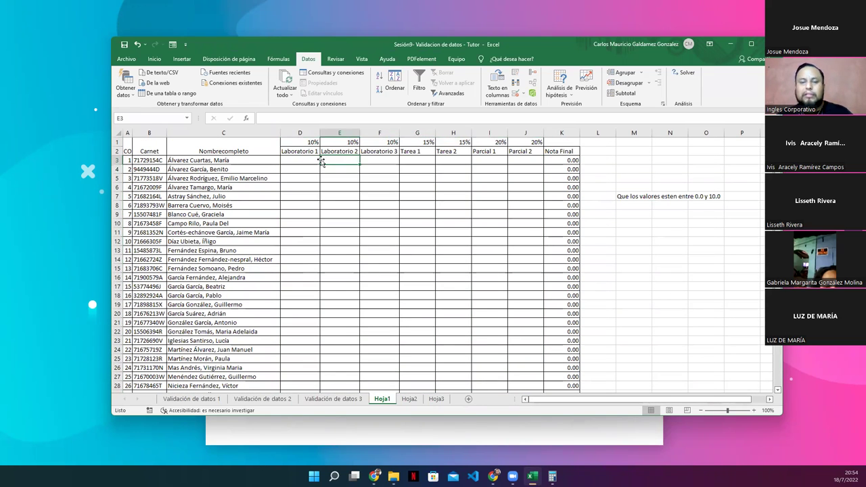
pyautogui.click(309, 160)
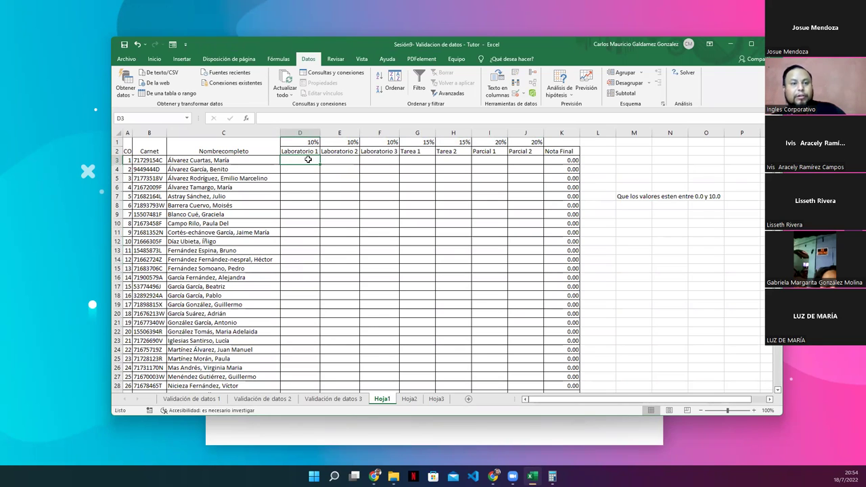
pyautogui.click(729, 43)
# - Advance three Genially slides to the Tarea W3-3.0 homework slide with its YouTube link
pyautogui.press('Right')
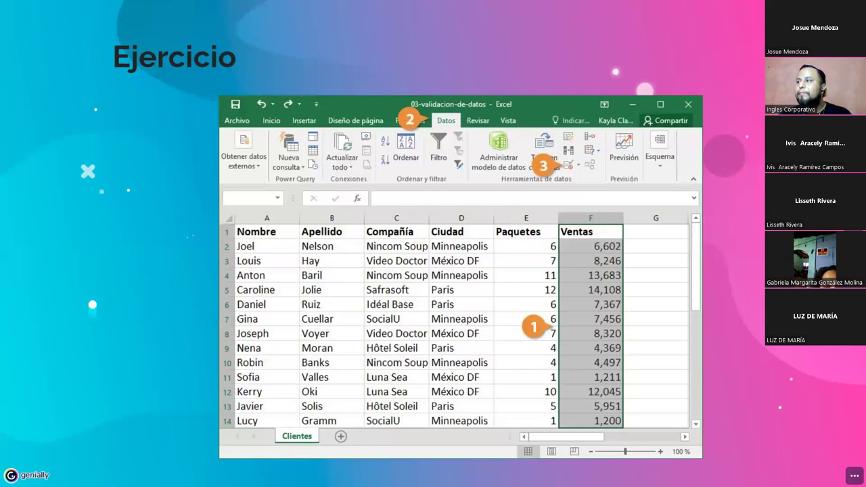
pyautogui.press('Right')
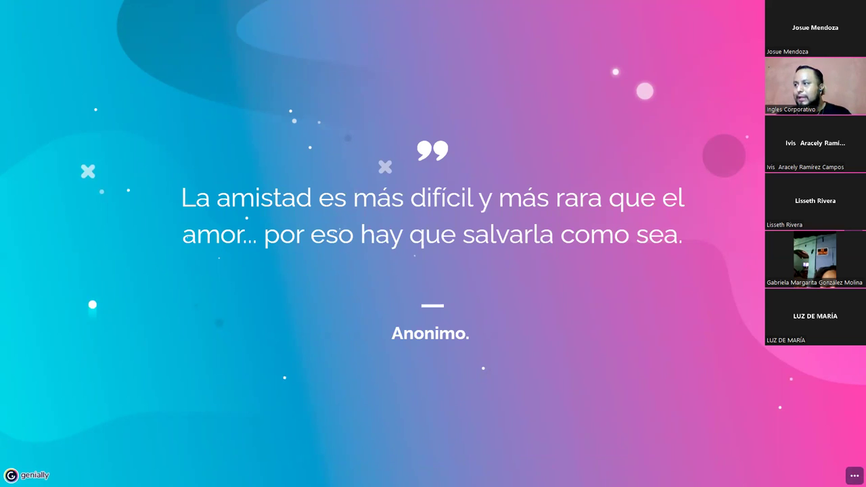
pyautogui.press('Right')
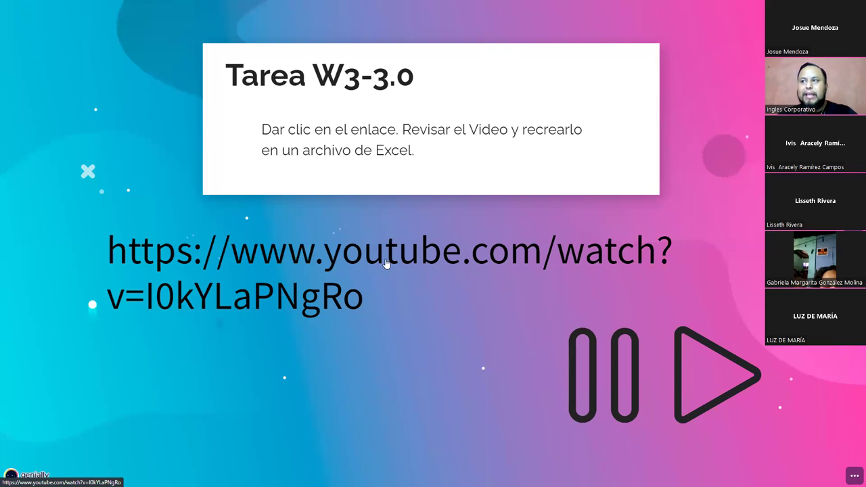
# - Highlight the Tarea slide's instruction lines and its W3-3.0 title, then advance to Dudas o Preguntas
pyautogui.moveTo(261, 131); pyautogui.dragTo(504, 131)
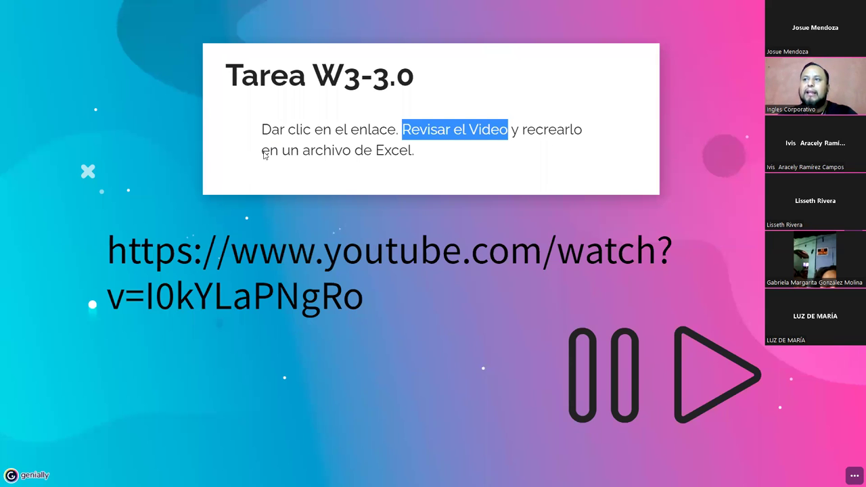
pyautogui.moveTo(262, 152); pyautogui.dragTo(414, 155)
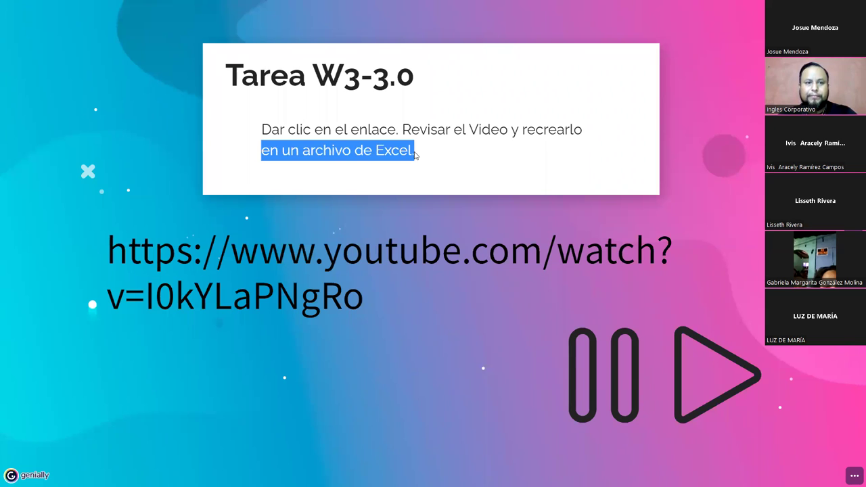
pyautogui.click(414, 155)
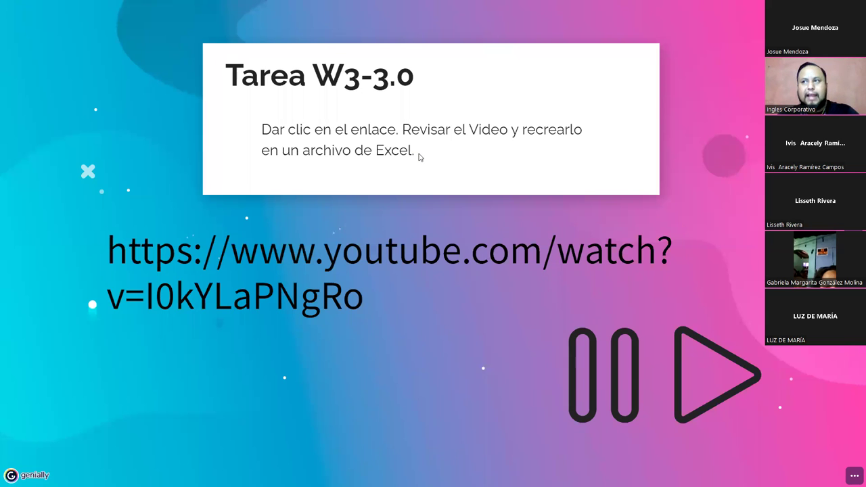
pyautogui.moveTo(243, 76); pyautogui.dragTo(417, 92)
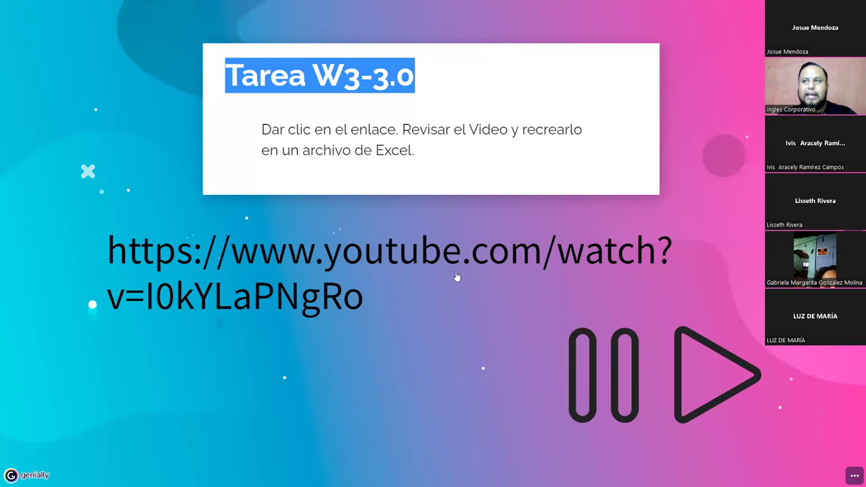
pyautogui.click(420, 326)
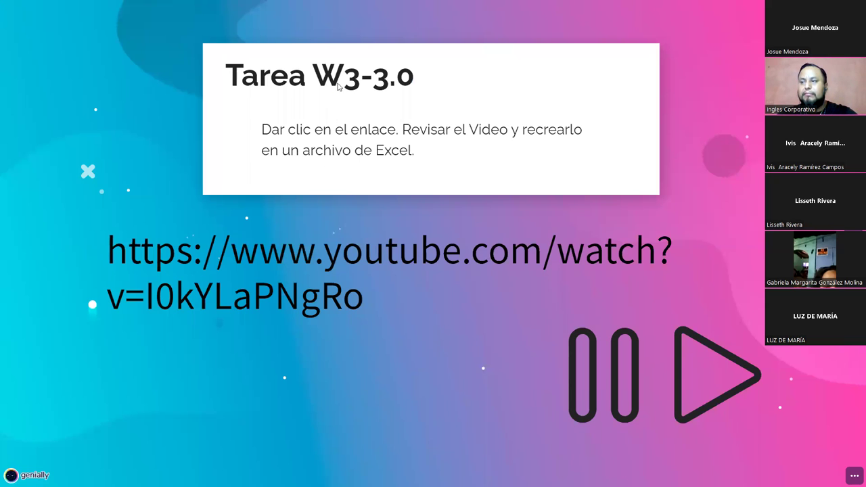
pyautogui.moveTo(343, 83); pyautogui.dragTo(360, 85)
pyautogui.click(417, 346)
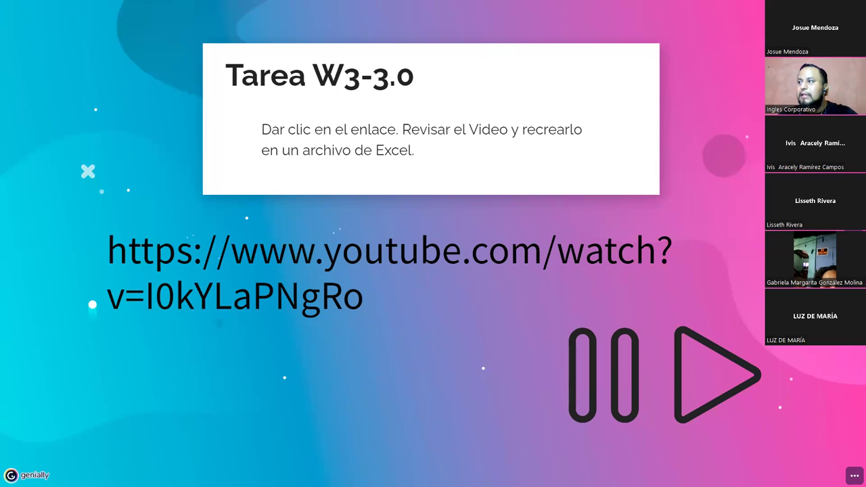
pyautogui.press('Right')
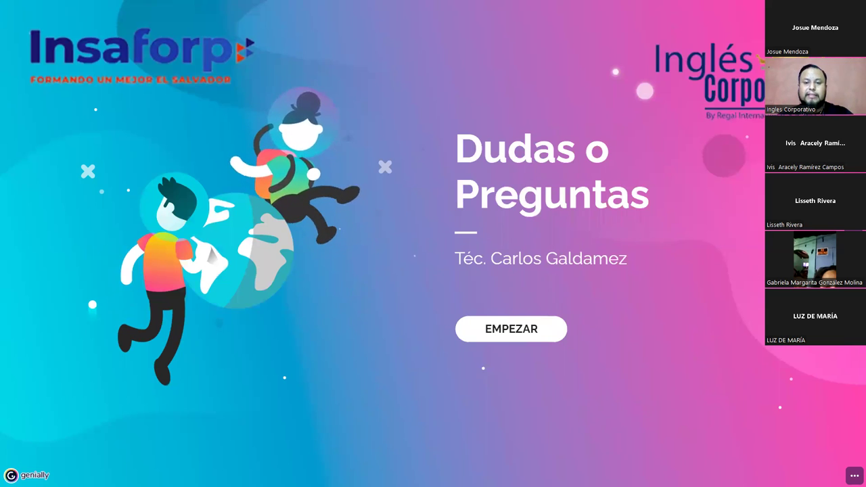
# - Return to Excel and browse the validation sheets, settling on Validación de datos 2
pyautogui.hotkey('alt', 'Tab')
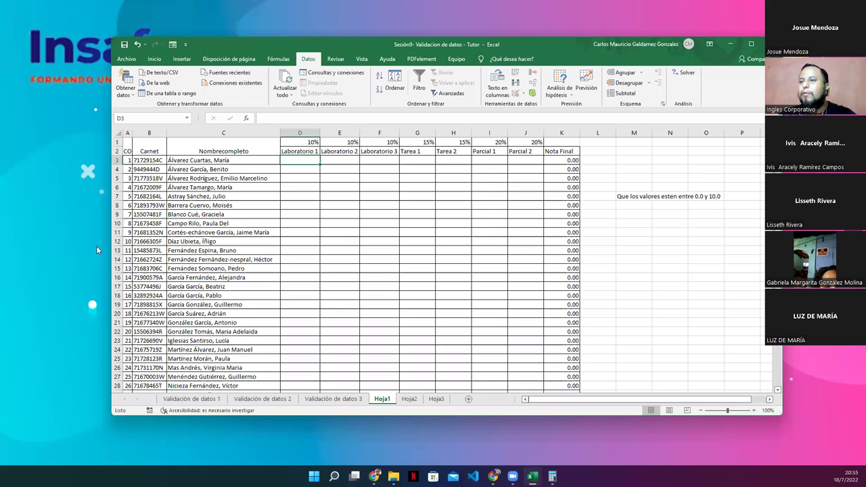
pyautogui.click(190, 399)
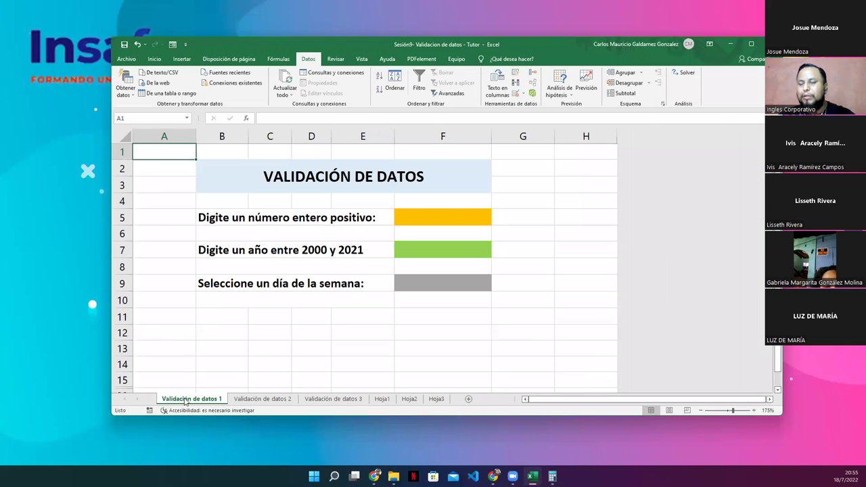
pyautogui.click(263, 399)
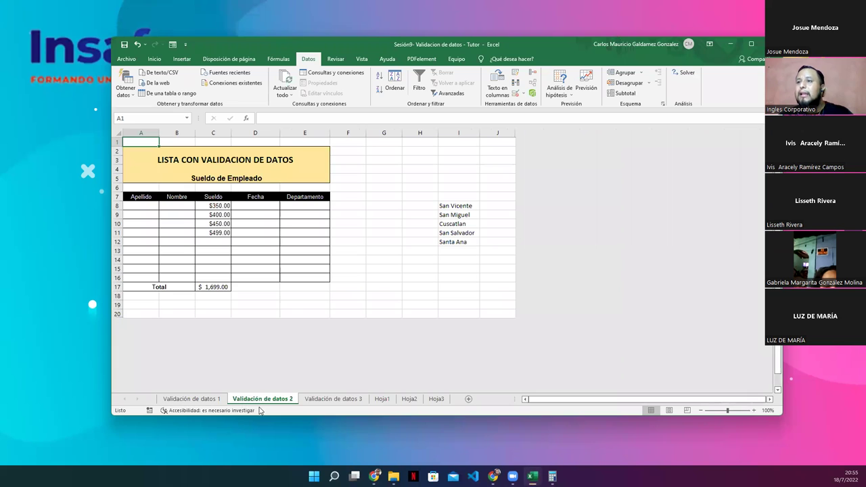
pyautogui.click(324, 402)
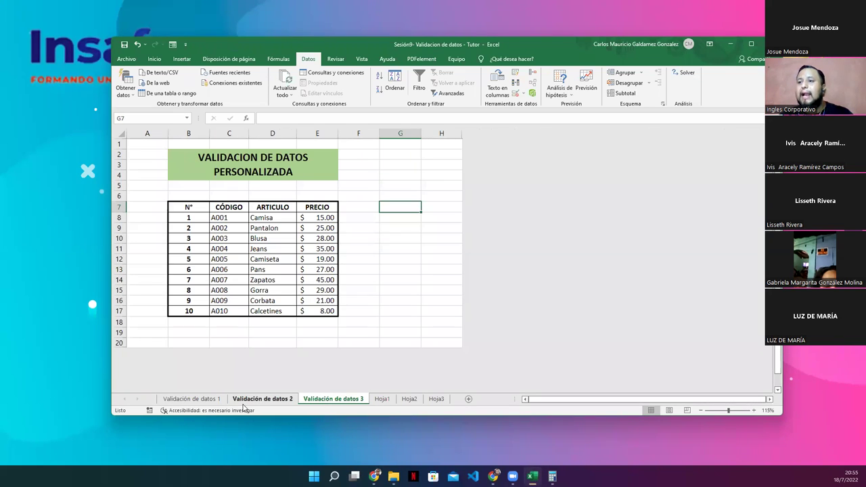
pyautogui.click(285, 396)
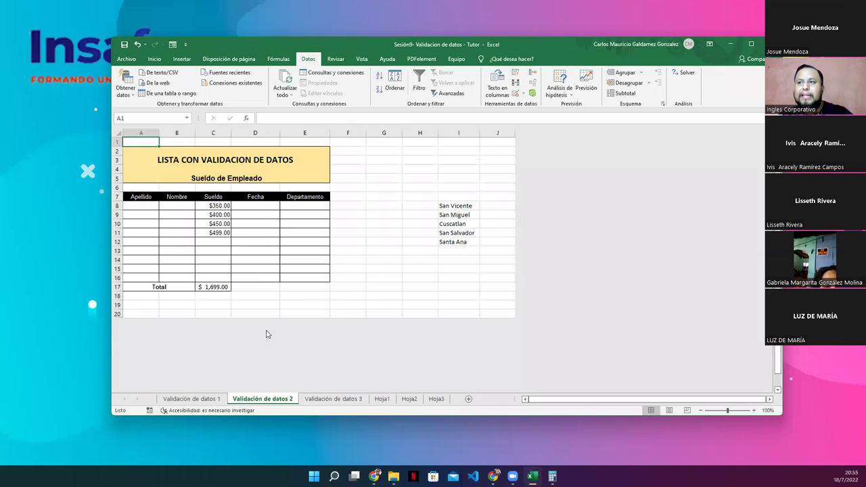
pyautogui.scroll(2, 268, 333)
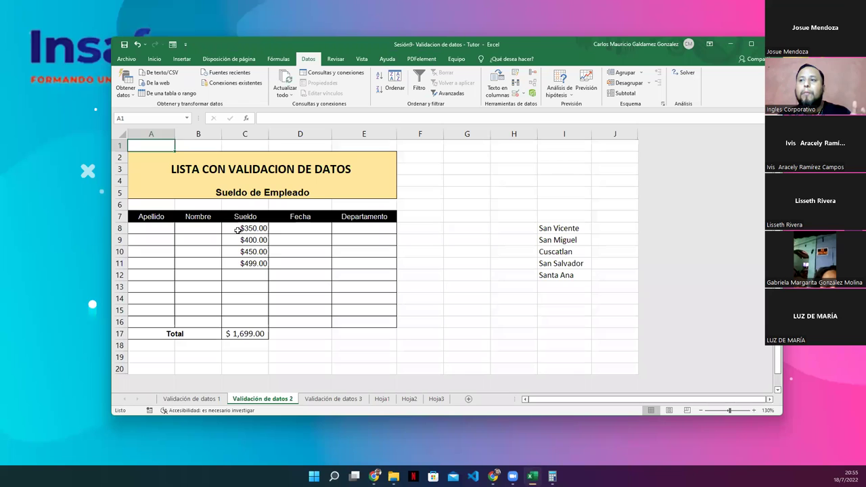
# - Review C8's salary validation, including its input message and error alert, and cancel without changes
pyautogui.click(239, 229)
pyautogui.click(233, 263)
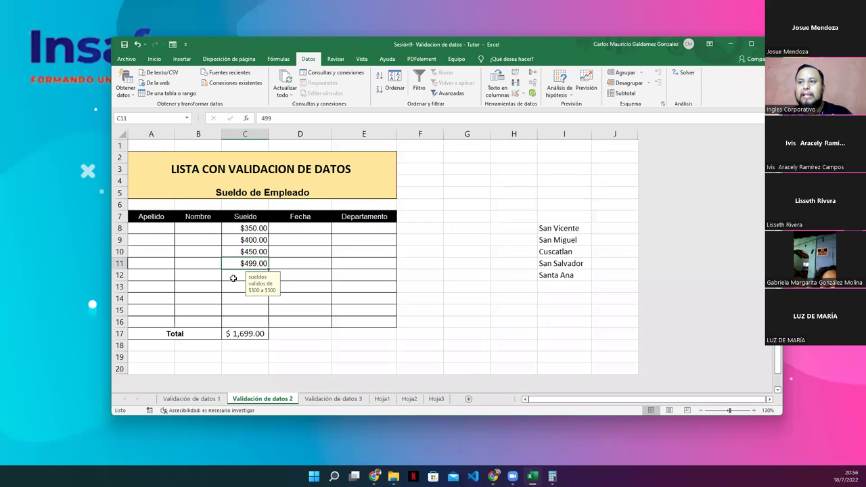
pyautogui.moveTo(236, 229); pyautogui.dragTo(242, 317)
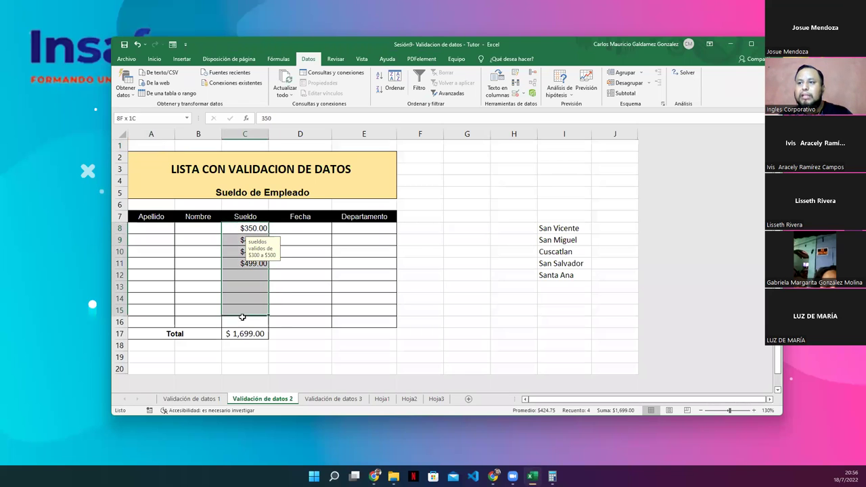
pyautogui.click(235, 229)
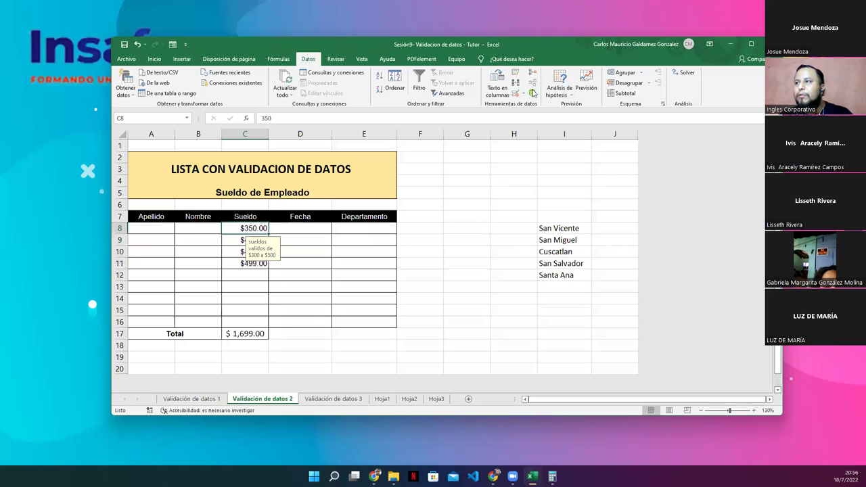
pyautogui.click(514, 95)
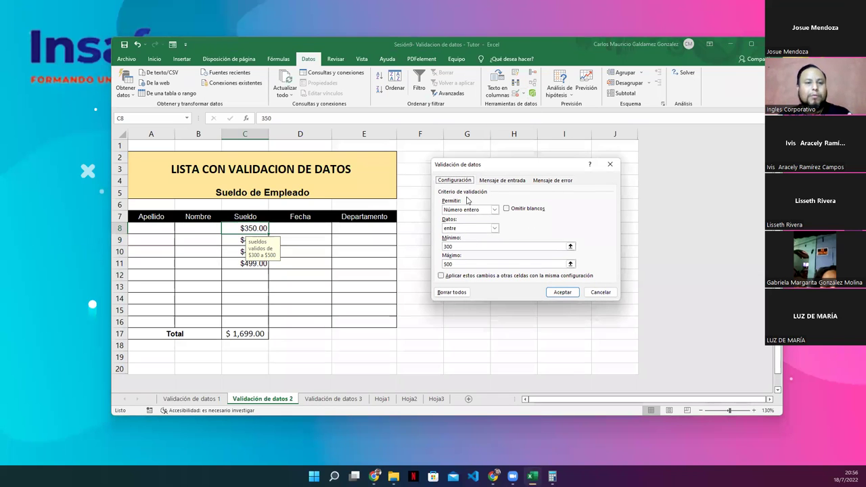
pyautogui.click(504, 181)
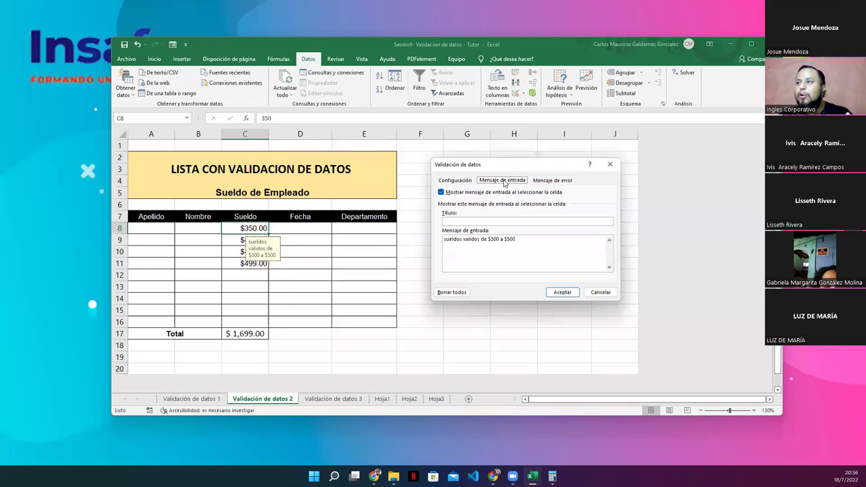
pyautogui.click(557, 181)
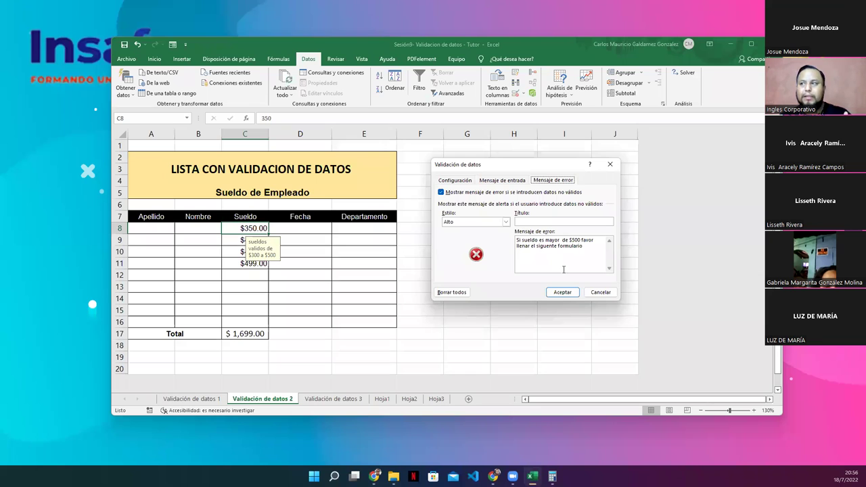
pyautogui.click(599, 292)
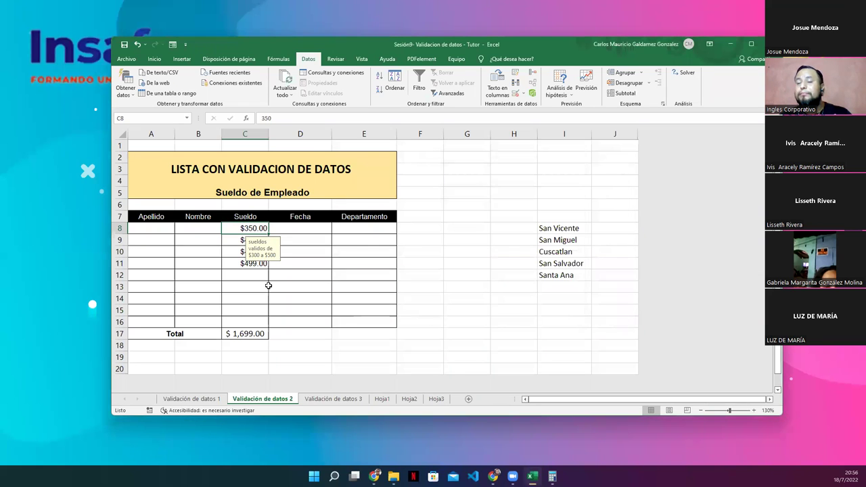
# - Select all validated cells with Buscar y seleccionar, then show the D11 date and C10 salary messages
pyautogui.click(153, 58)
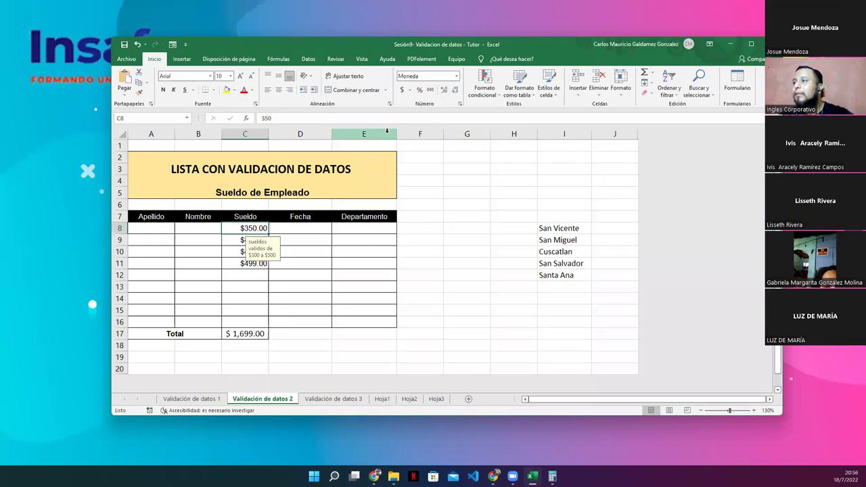
pyautogui.click(669, 96)
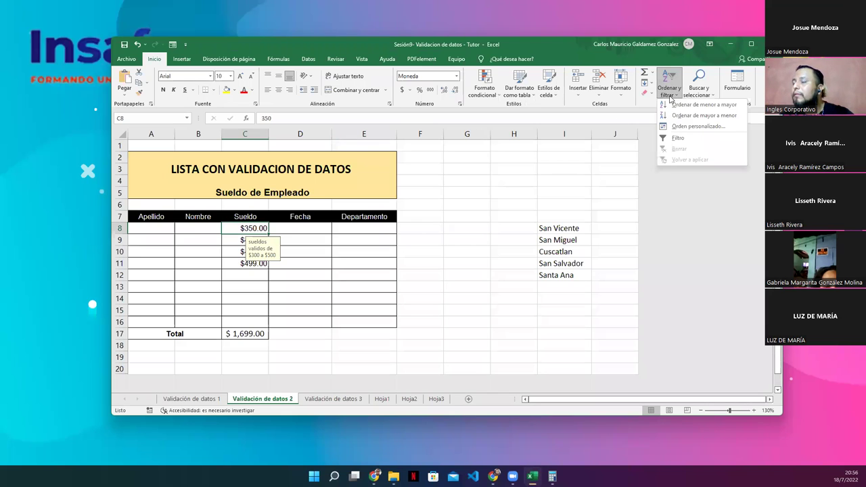
pyautogui.click(699, 90)
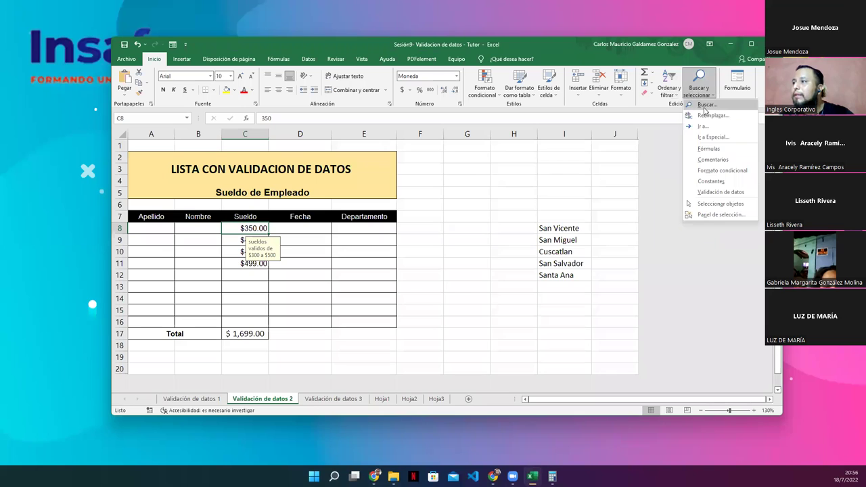
pyautogui.click(739, 193)
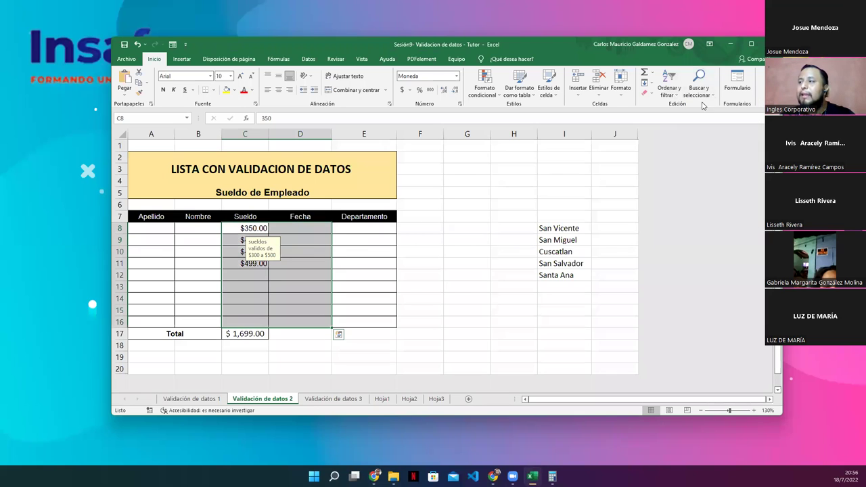
pyautogui.click(308, 267)
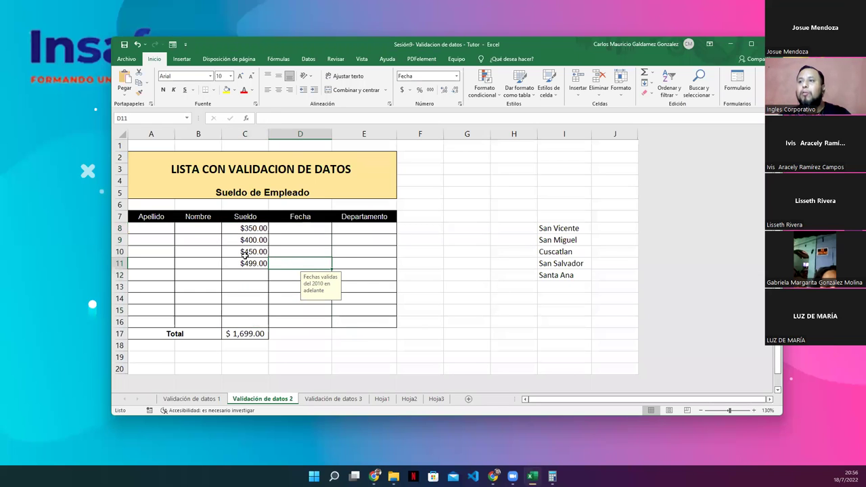
pyautogui.click(245, 254)
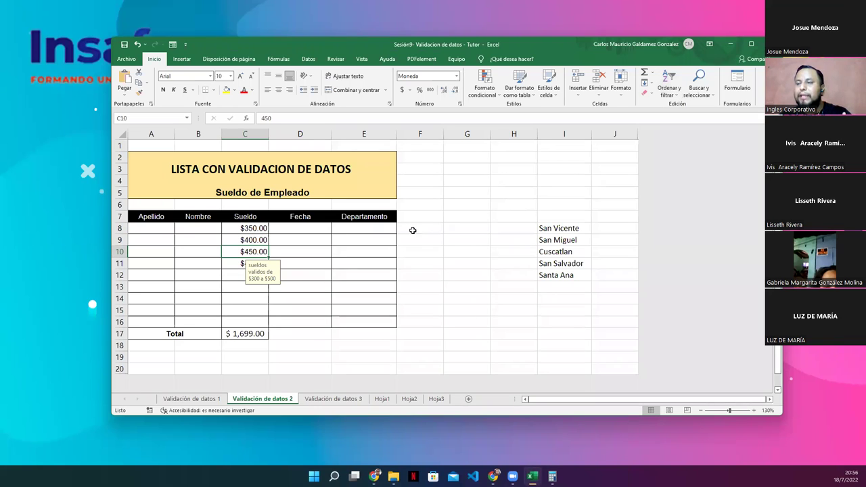
pyautogui.click(412, 228)
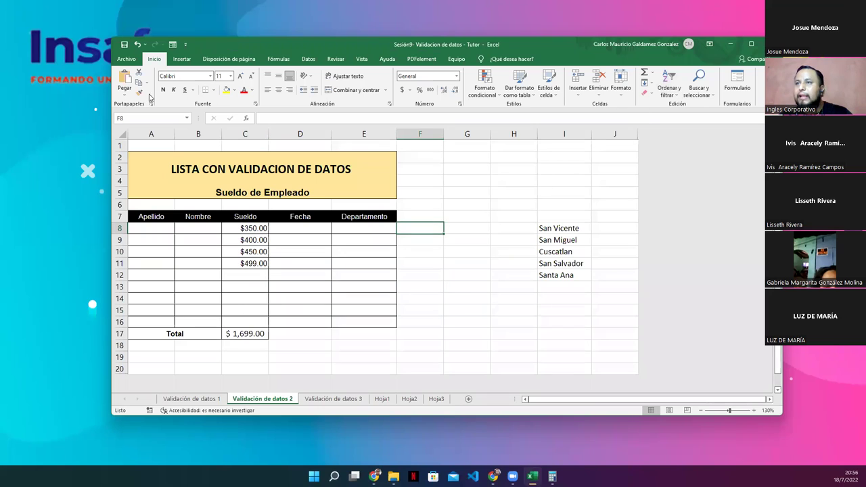
# - Select the validated cells again, highlight C8:D16, and switch to the Genially presentation
pyautogui.click(699, 95)
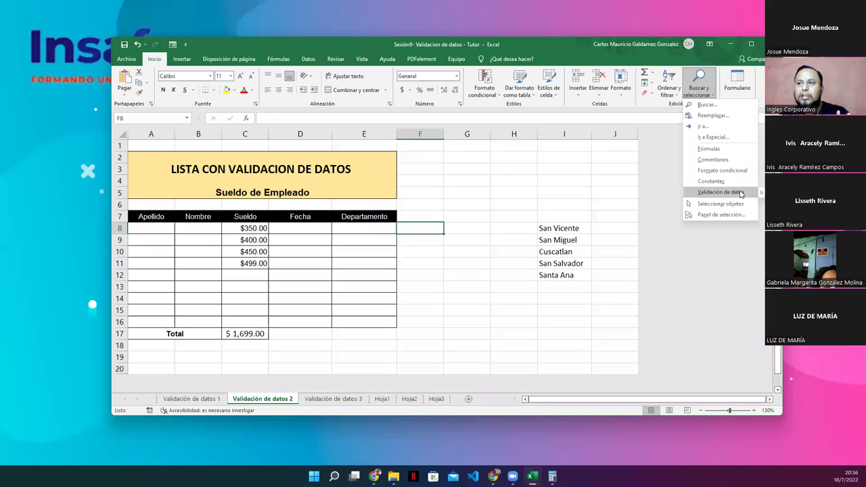
pyautogui.click(740, 194)
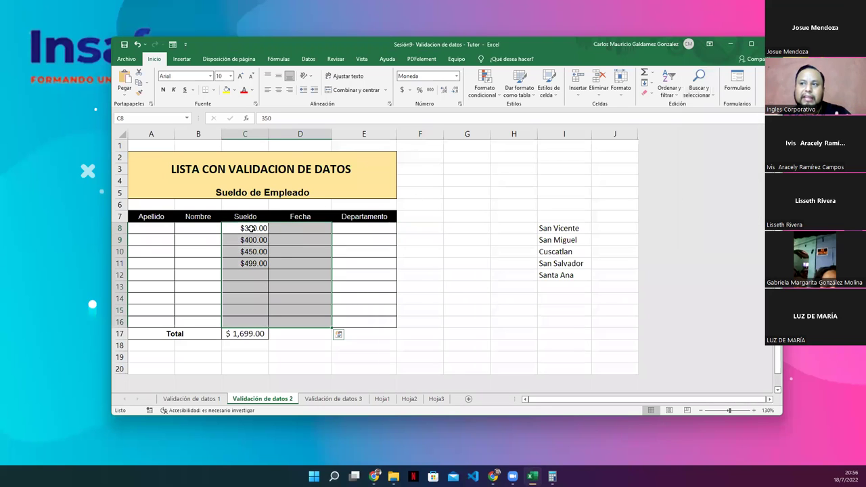
pyautogui.moveTo(250, 227); pyautogui.dragTo(286, 323)
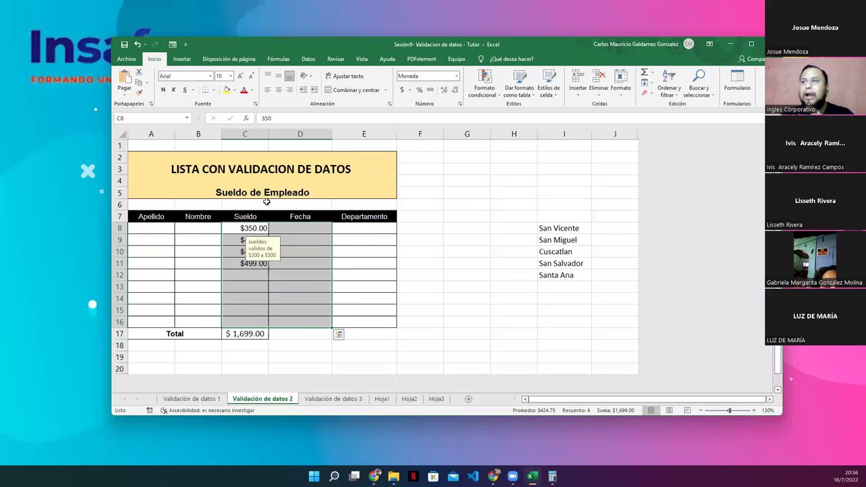
pyautogui.moveTo(440, 15)
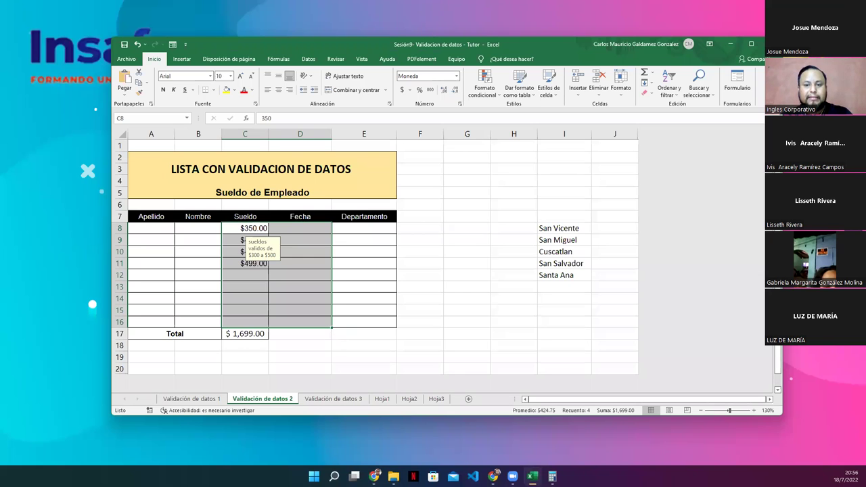
pyautogui.hotkey('alt', 'Tab')
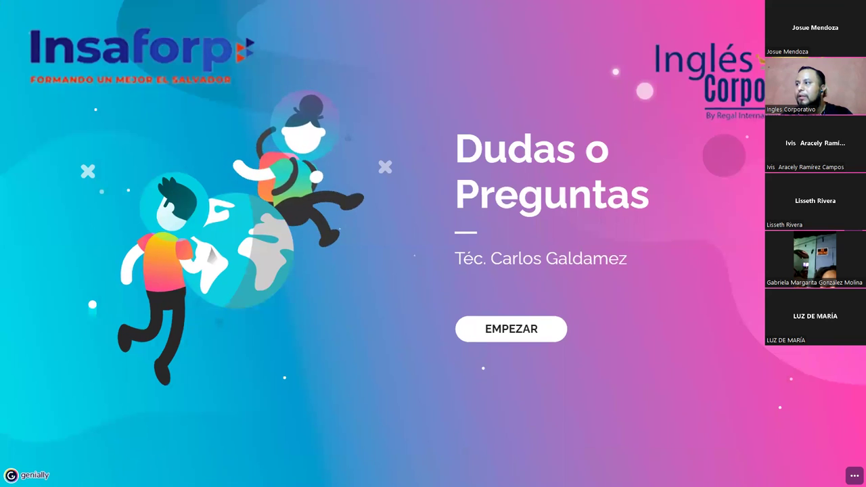
# - Advance the Genially slideshow to the thank-you slide
pyautogui.press('Right')
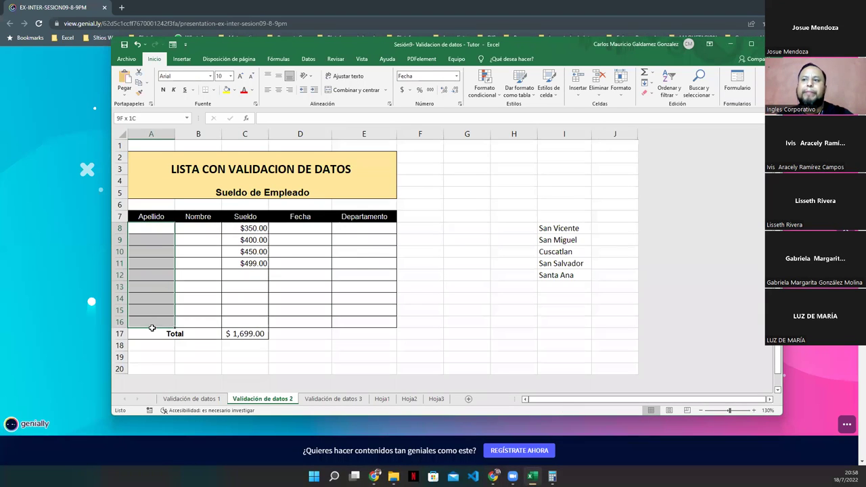
pyautogui.moveTo(148, 229); pyautogui.dragTo(163, 334)
pyautogui.moveTo(202, 233); pyautogui.dragTo(215, 317)
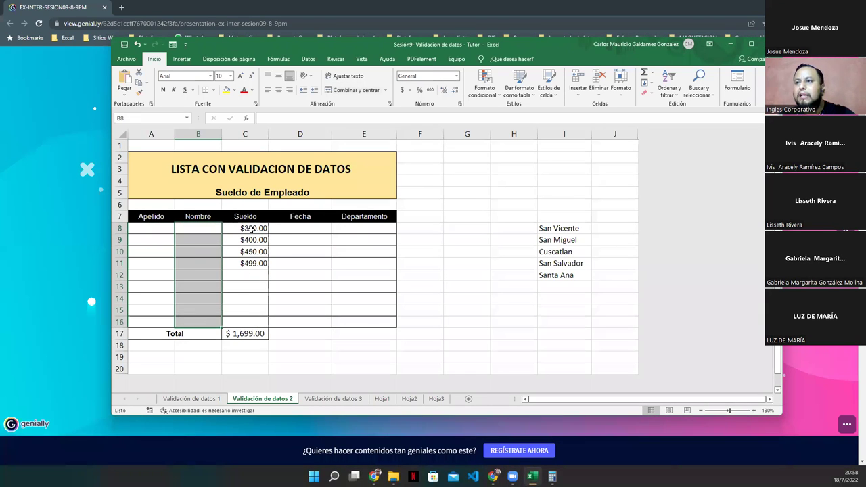
pyautogui.click(249, 228)
pyautogui.moveTo(247, 262); pyautogui.dragTo(247, 321)
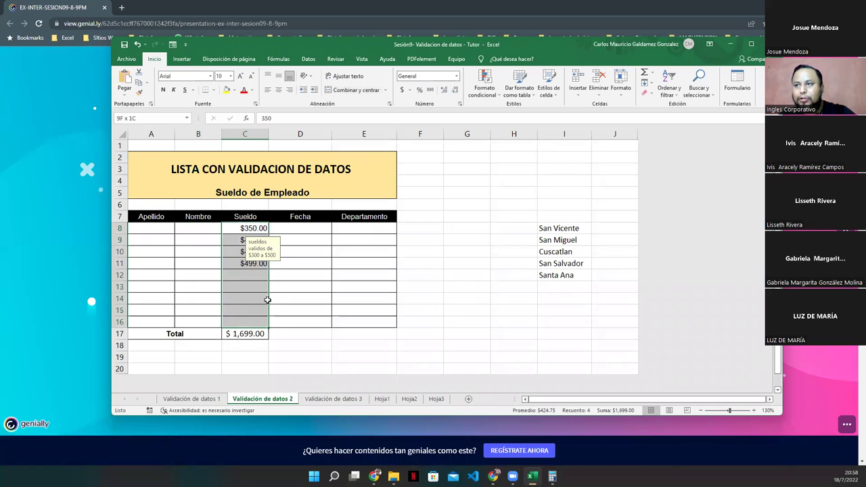
pyautogui.click(309, 228)
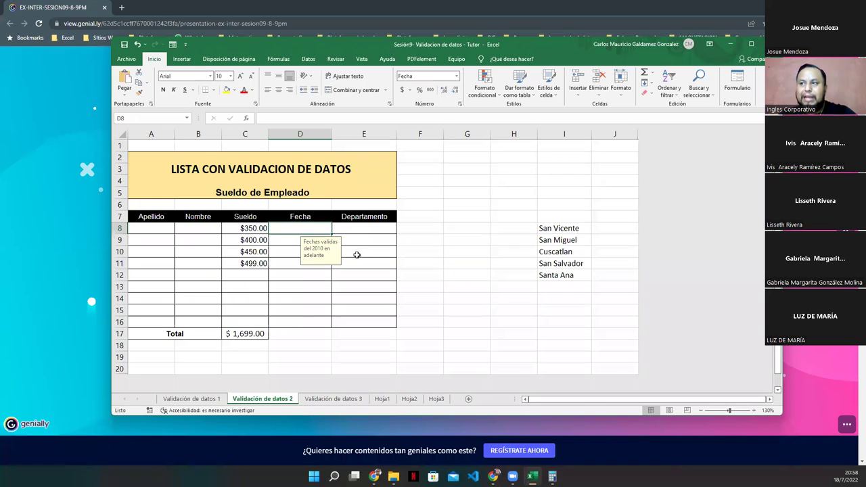
pyautogui.click(354, 229)
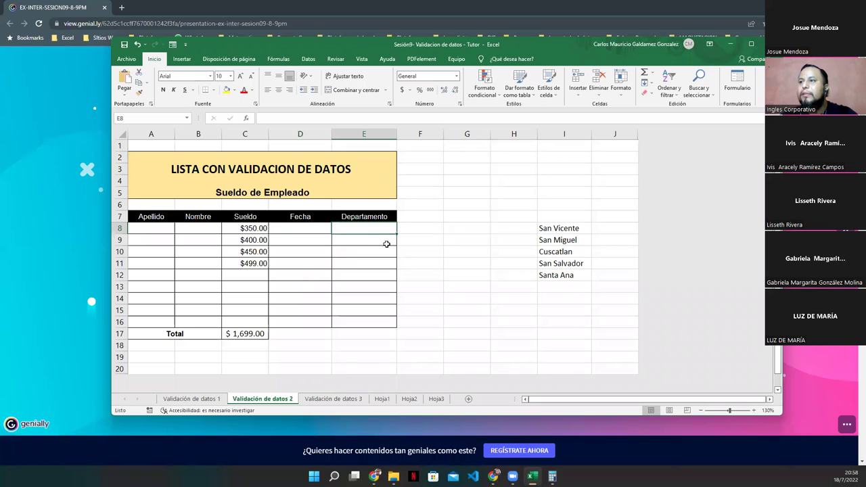
pyautogui.moveTo(355, 228); pyautogui.dragTo(355, 323)
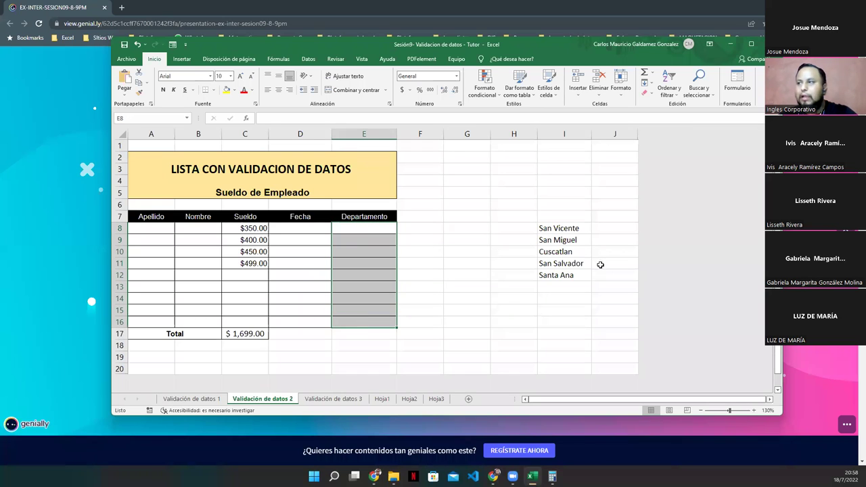
pyautogui.click(357, 232)
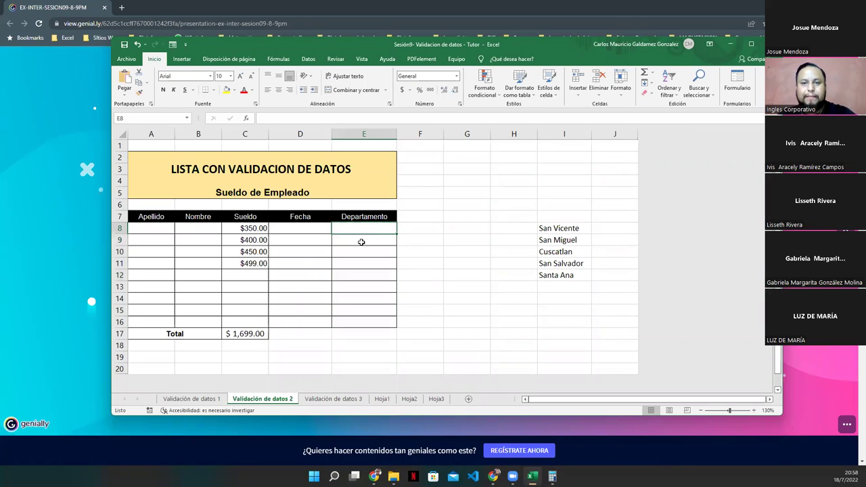
pyautogui.moveTo(547, 227); pyautogui.dragTo(552, 278)
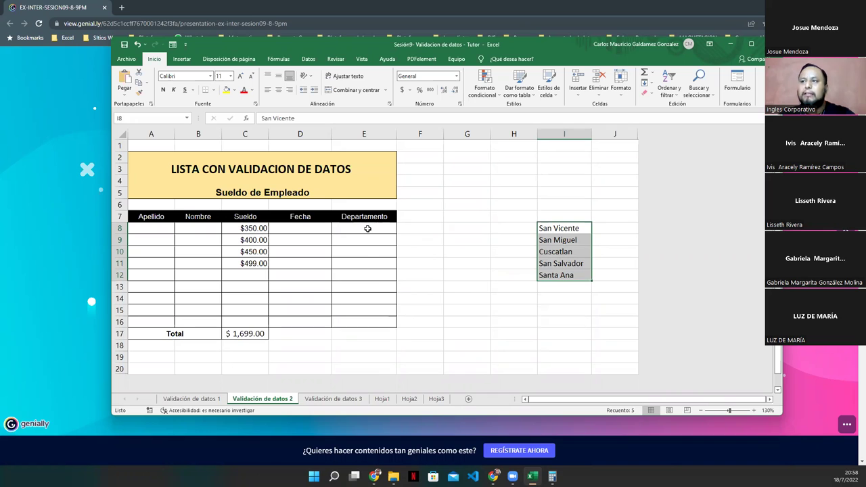
# - Give E8:E16 a Lista validation with source =$I$8:$I$12
pyautogui.moveTo(367, 229); pyautogui.dragTo(363, 321)
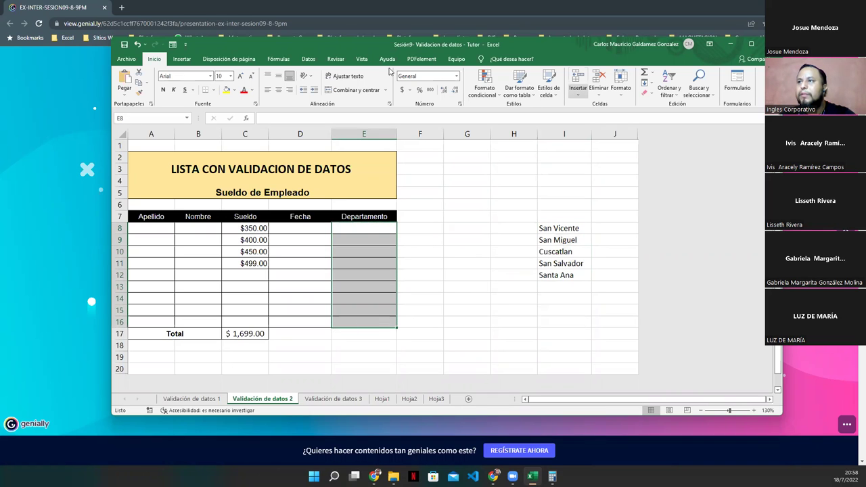
pyautogui.click(308, 59)
pyautogui.click(513, 96)
pyautogui.click(463, 182)
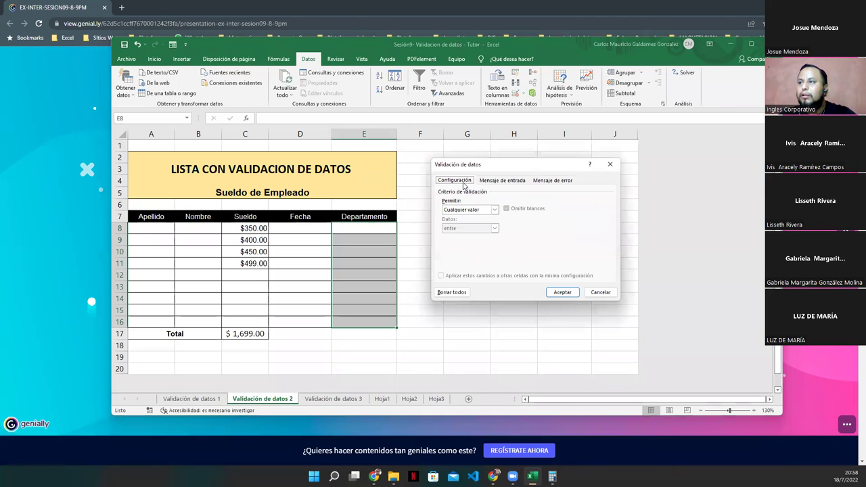
pyautogui.click(494, 209)
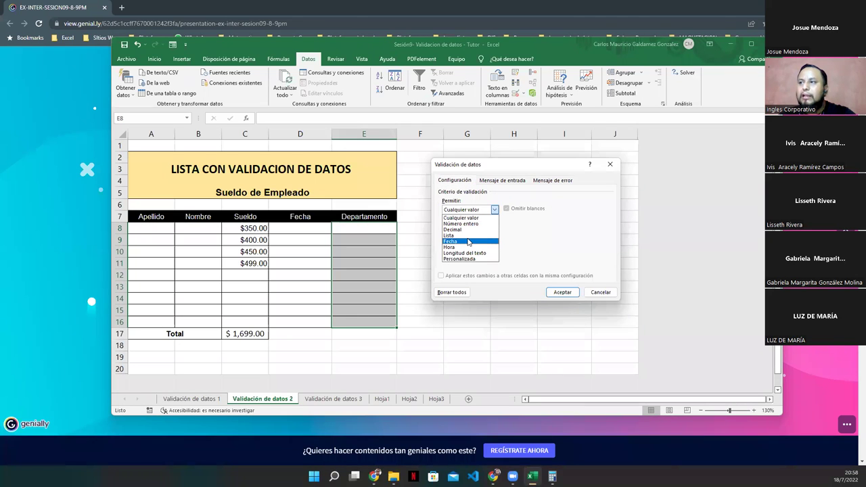
pyautogui.click(468, 236)
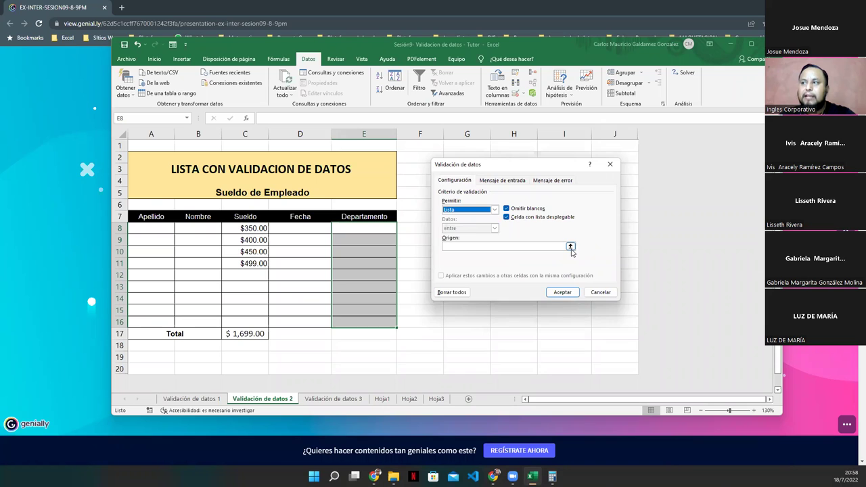
pyautogui.click(571, 247)
pyautogui.click(556, 230)
pyautogui.moveTo(553, 242); pyautogui.dragTo(561, 275)
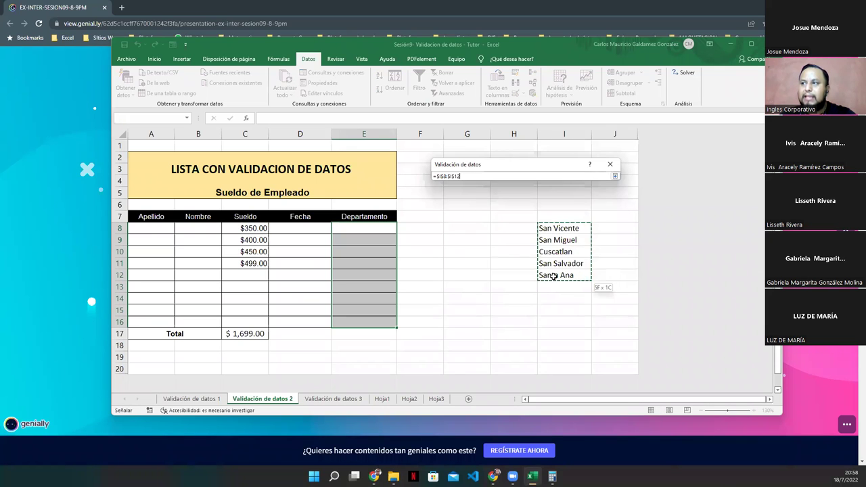
pyautogui.click(615, 176)
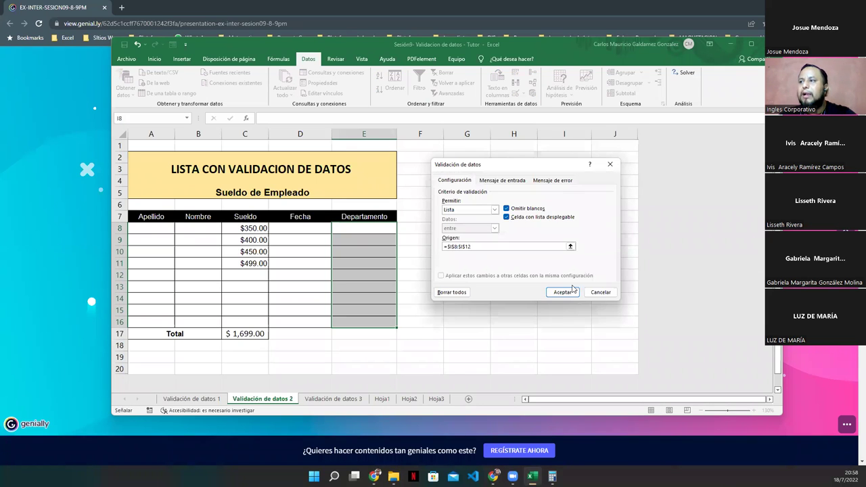
pyautogui.click(562, 291)
pyautogui.click(356, 252)
# - Try the department dropdowns in E8 to E10, choosing San Salvador for E10
pyautogui.click(413, 239)
pyautogui.click(386, 229)
pyautogui.click(400, 230)
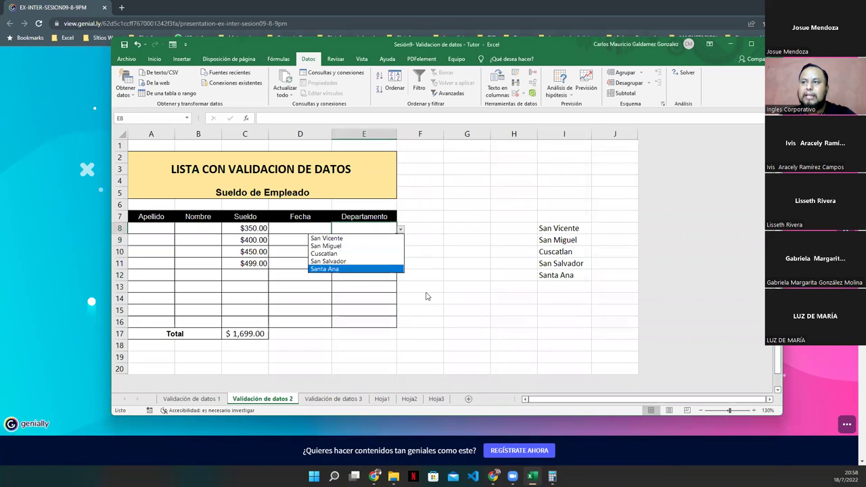
pyautogui.click(427, 297)
pyautogui.click(376, 242)
pyautogui.click(400, 241)
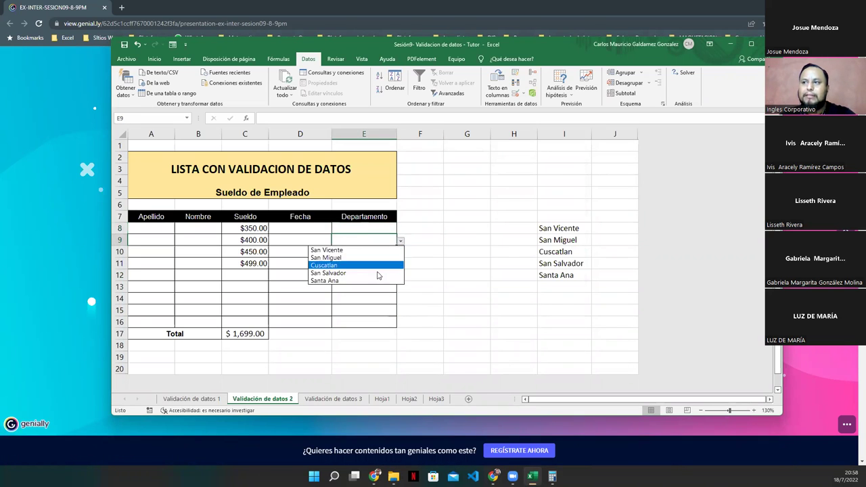
pyautogui.click(430, 304)
pyautogui.click(394, 254)
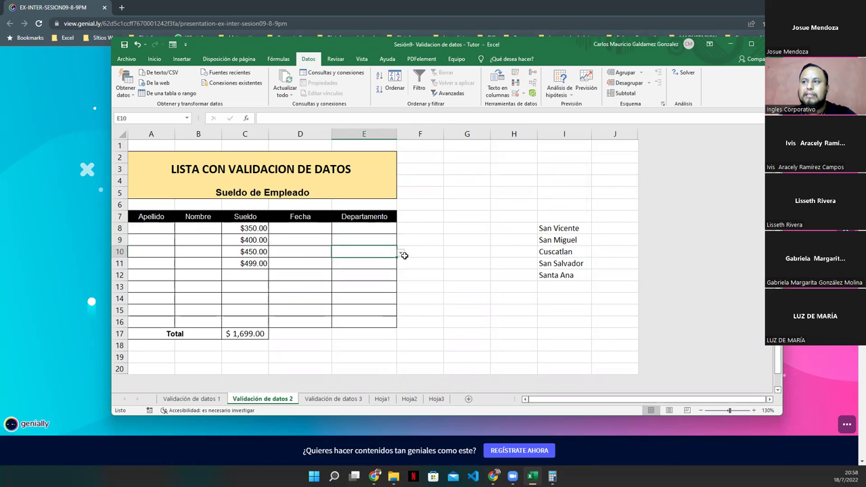
pyautogui.click(400, 252)
pyautogui.click(376, 284)
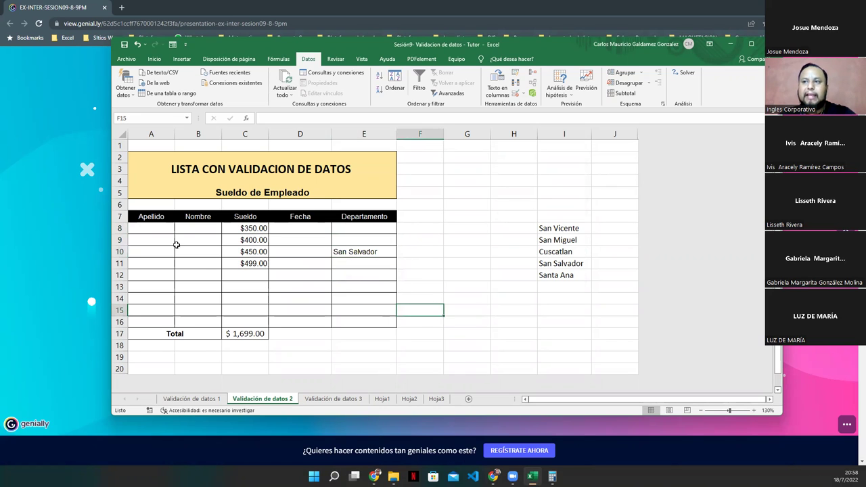
pyautogui.moveTo(143, 230); pyautogui.dragTo(366, 323)
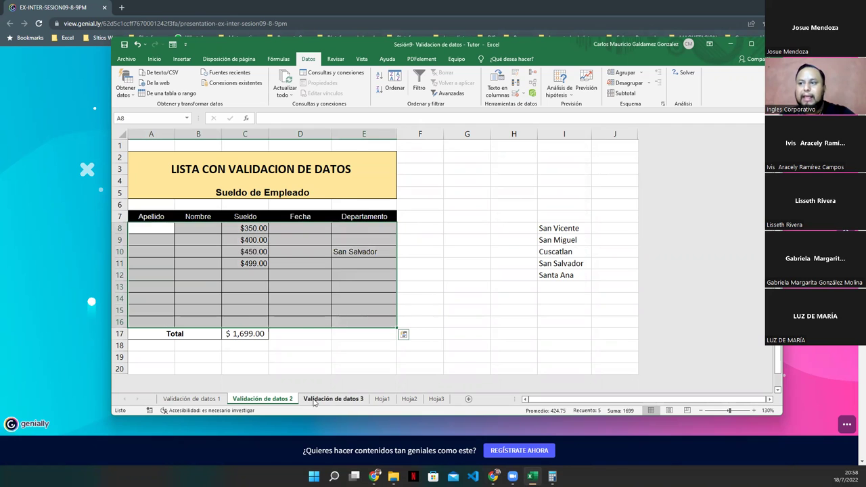
pyautogui.click(316, 398)
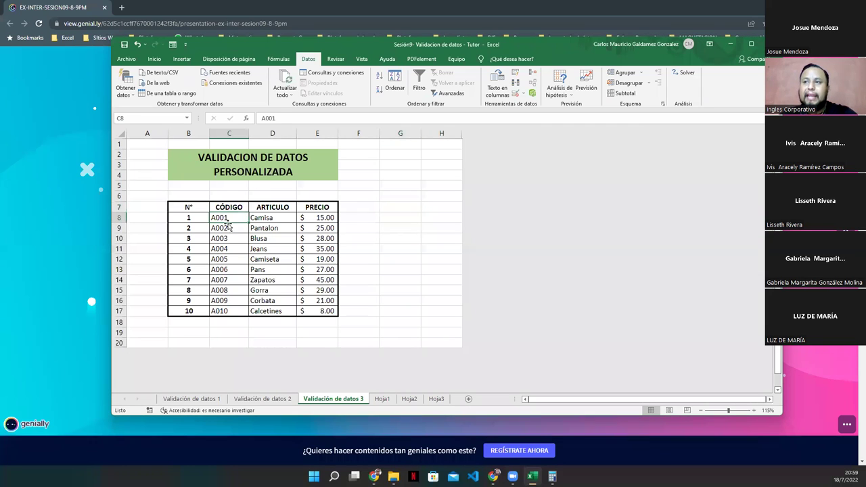
pyautogui.moveTo(186, 208)
pyautogui.mouseDown()
pyautogui.moveTo(277, 257)
pyautogui.moveTo(314, 311)
pyautogui.mouseUp()
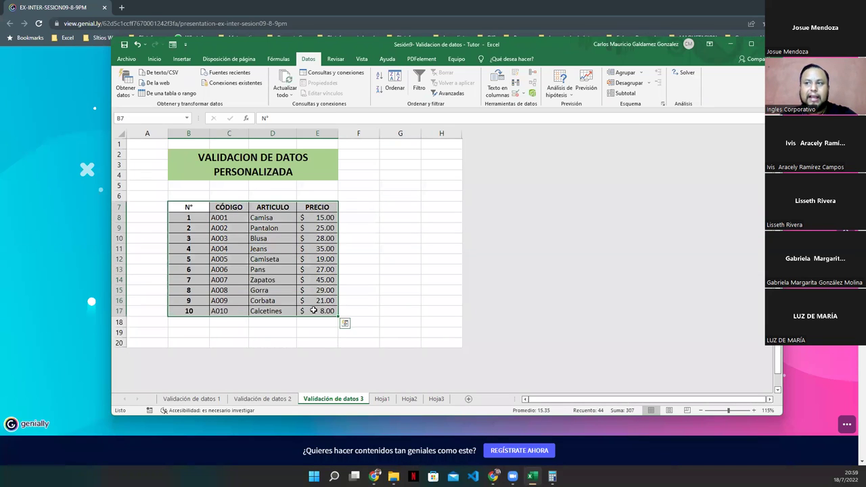
pyautogui.click(262, 310)
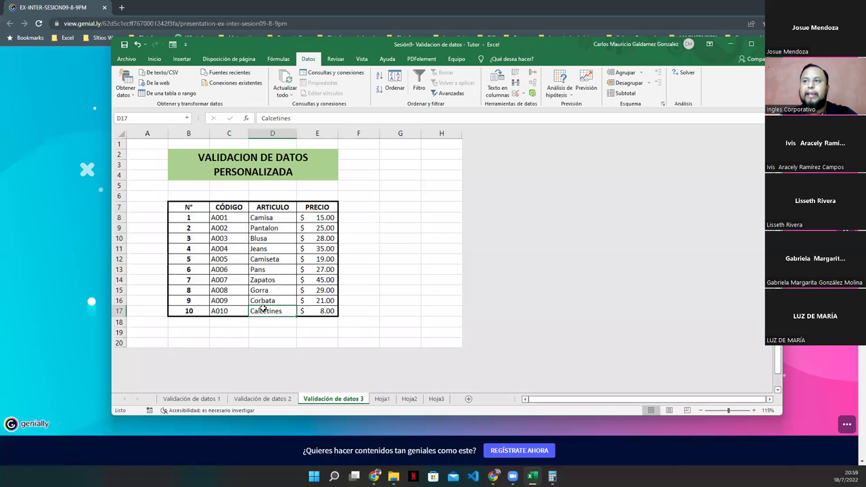
pyautogui.click(523, 94)
pyautogui.click(548, 104)
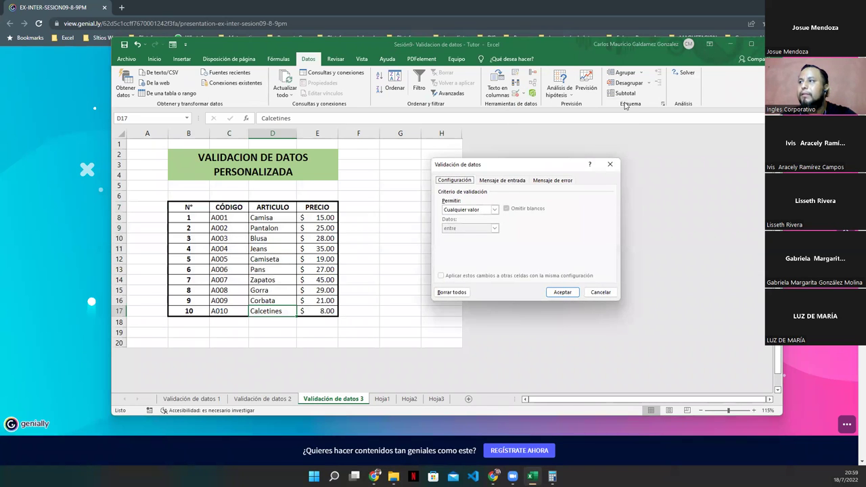
pyautogui.press('Escape')
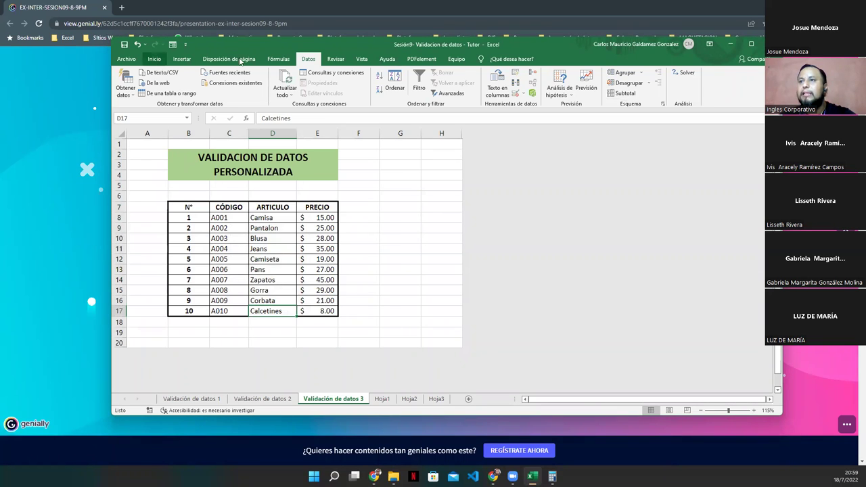
pyautogui.click(155, 59)
pyautogui.click(668, 97)
pyautogui.click(699, 91)
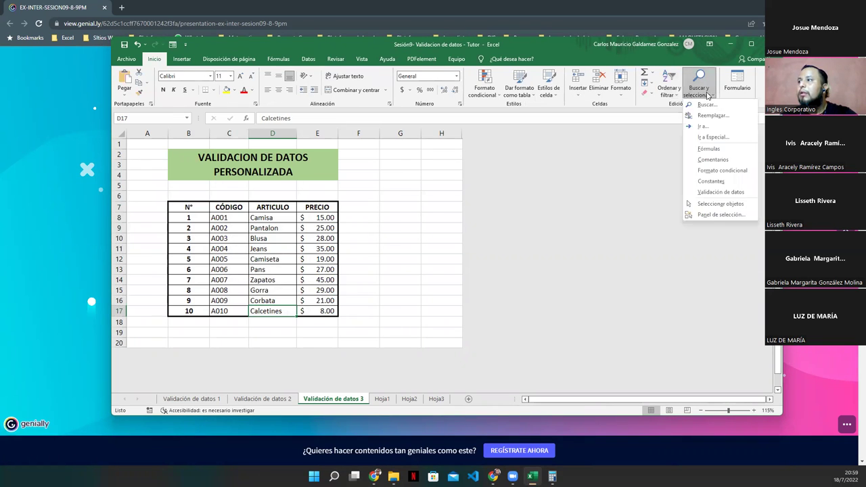
pyautogui.click(723, 190)
pyautogui.click(232, 218)
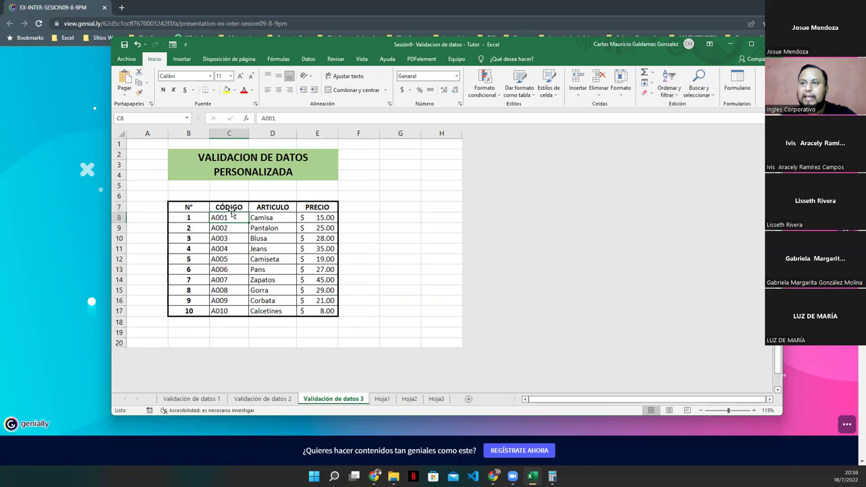
pyautogui.moveTo(225, 218); pyautogui.dragTo(226, 309)
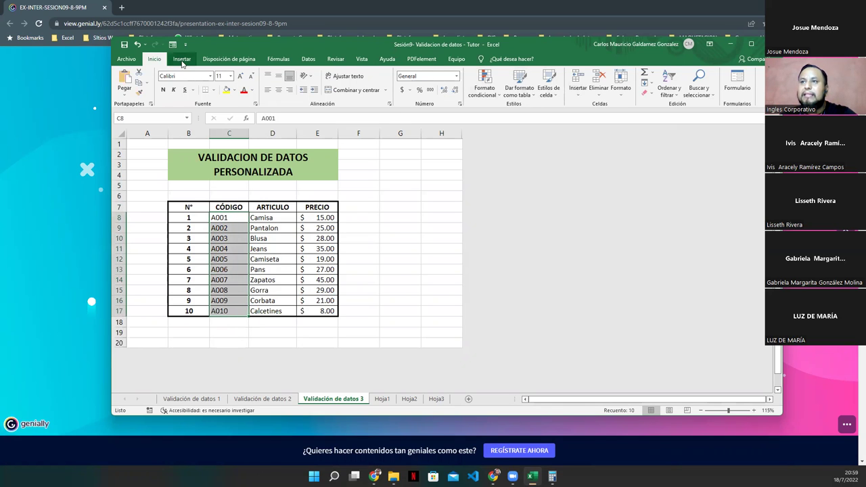
pyautogui.click(182, 60)
pyautogui.click(308, 59)
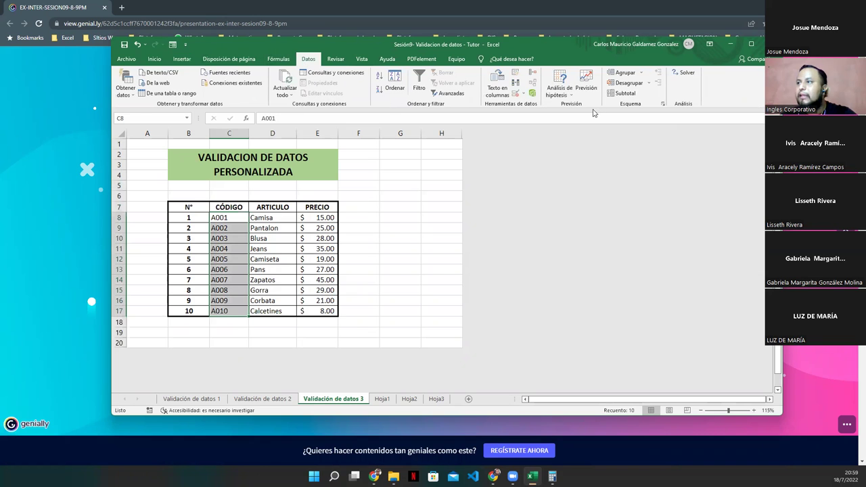
pyautogui.click(515, 92)
pyautogui.click(447, 246)
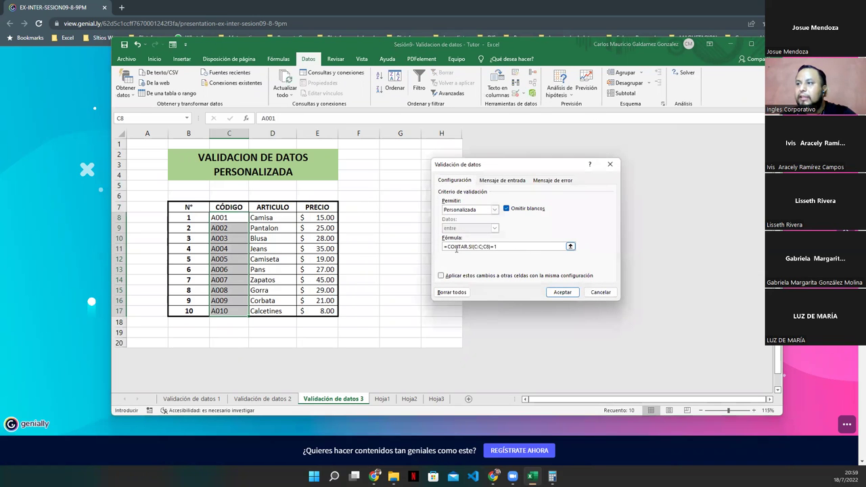
pyautogui.moveTo(499, 246); pyautogui.dragTo(423, 238)
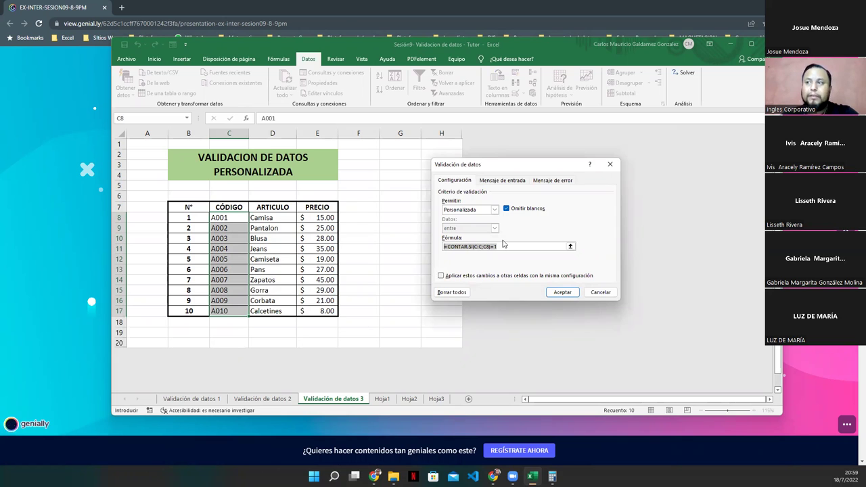
pyautogui.click(600, 292)
pyautogui.click(403, 230)
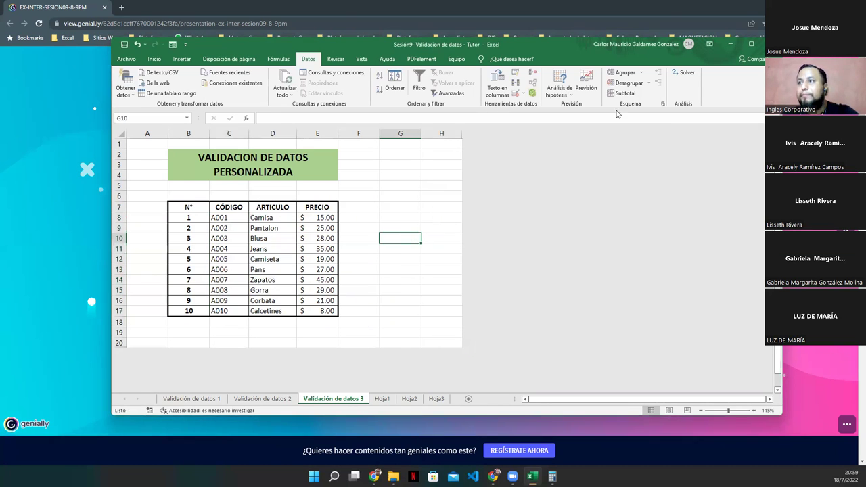
# - Switch to the Hoja1 grade sheet and select the instruction note in M7
pyautogui.click(380, 400)
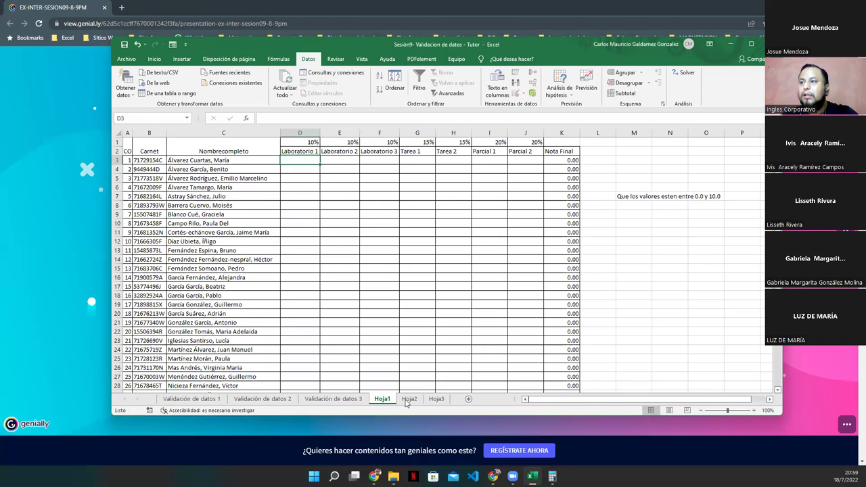
pyautogui.click(407, 401)
pyautogui.click(376, 404)
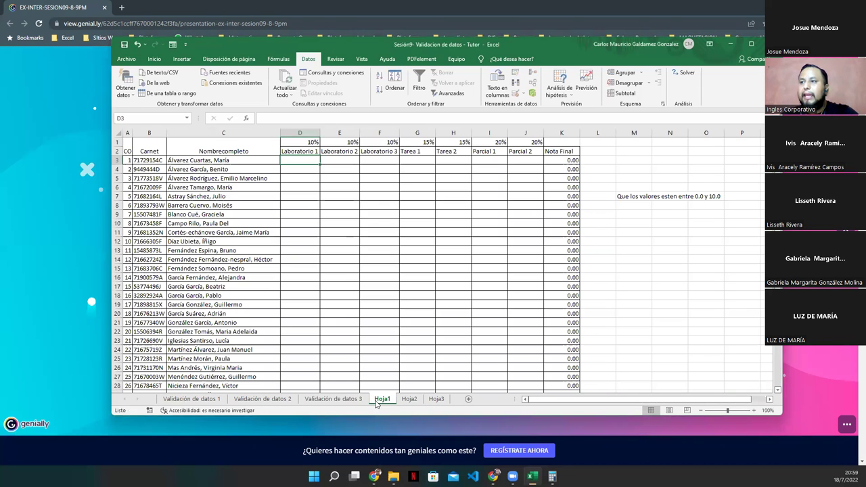
pyautogui.click(627, 197)
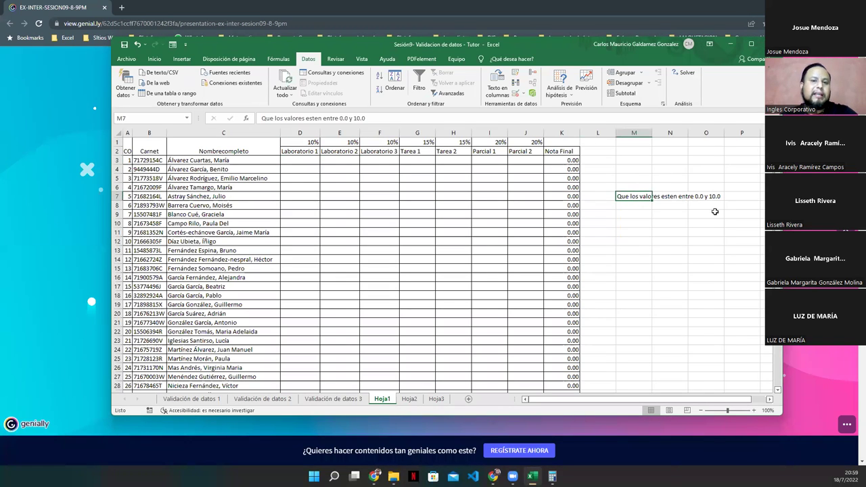
# - Show a Decimal validation option for D3, cancel, then review the students' grade columns
pyautogui.click(298, 161)
pyautogui.click(516, 94)
pyautogui.click(483, 210)
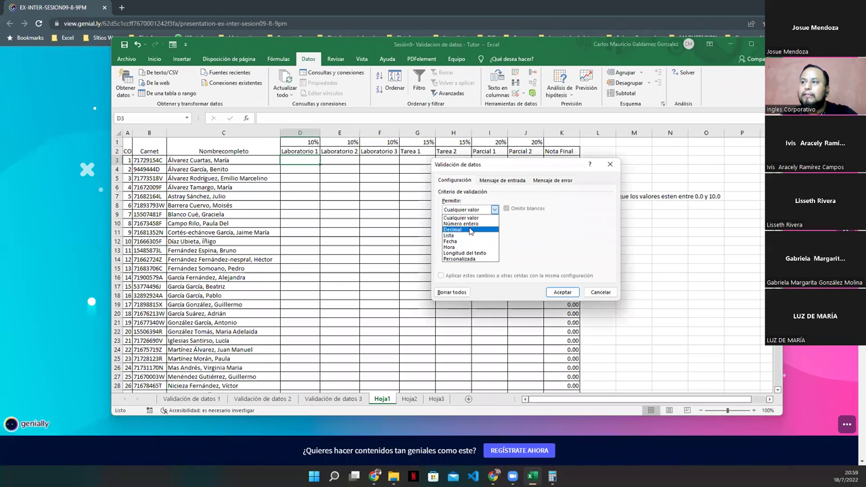
pyautogui.click(470, 230)
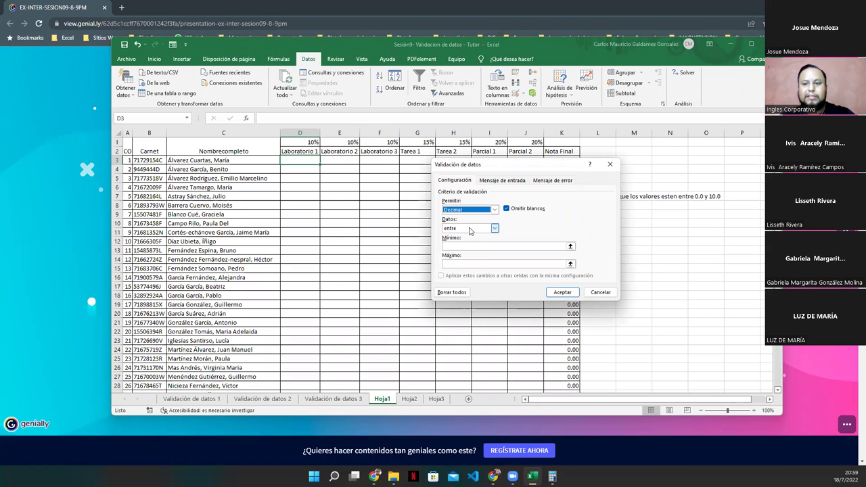
pyautogui.click(466, 246)
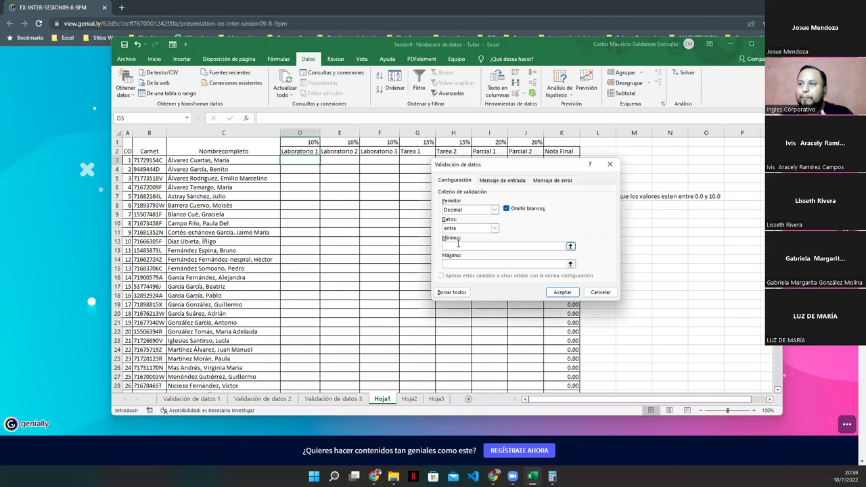
pyautogui.click(464, 264)
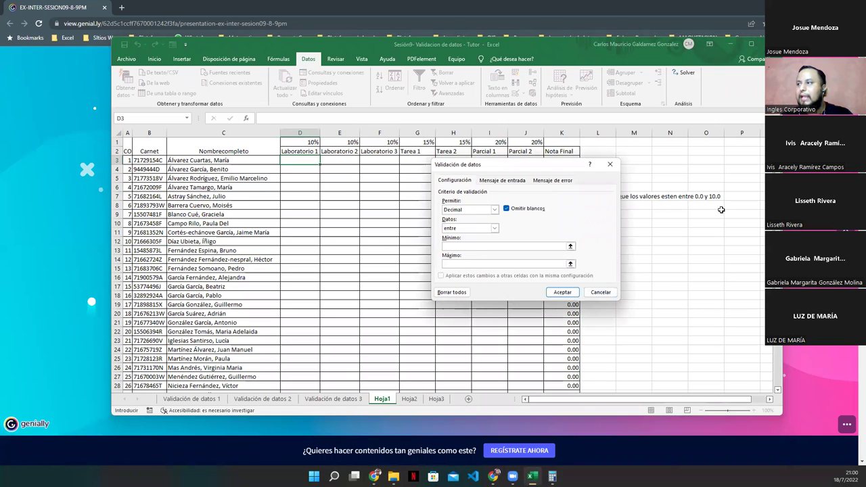
pyautogui.click(600, 293)
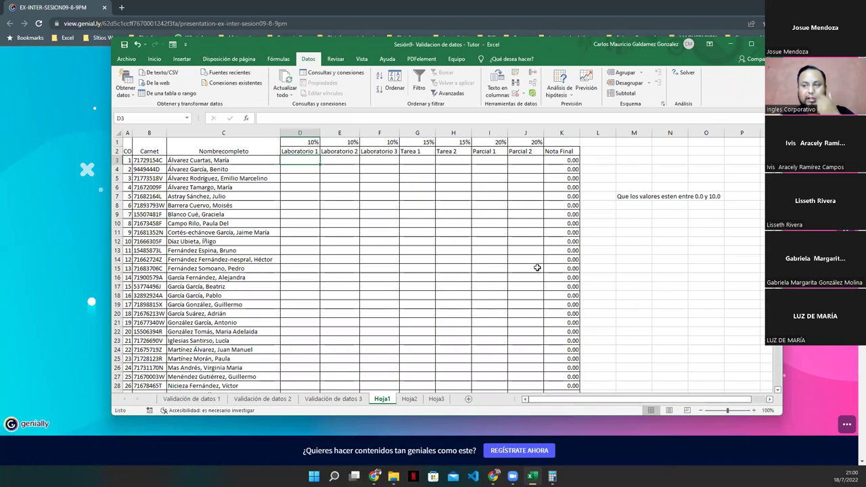
pyautogui.moveTo(307, 158)
pyautogui.mouseDown()
pyautogui.moveTo(514, 369)
pyautogui.moveTo(492, 286)
pyautogui.mouseUp()
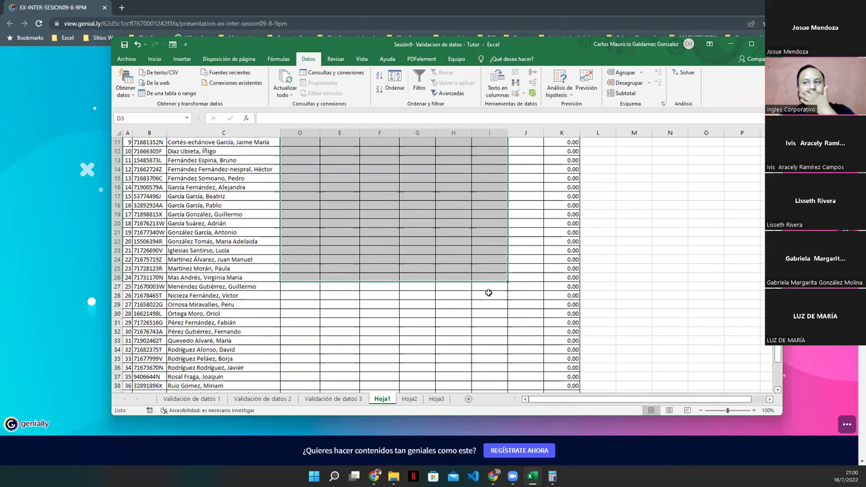
pyautogui.scroll(3, 487, 291)
pyautogui.click(288, 164)
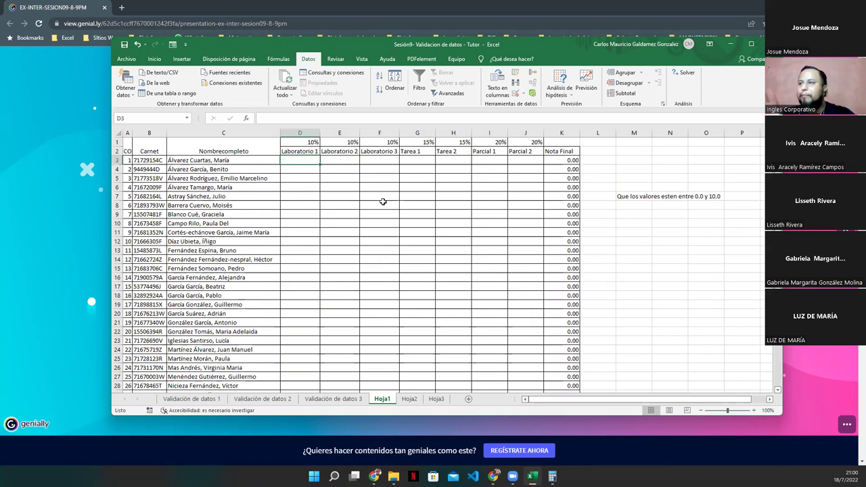
pyautogui.scroll(-6, 361, 270)
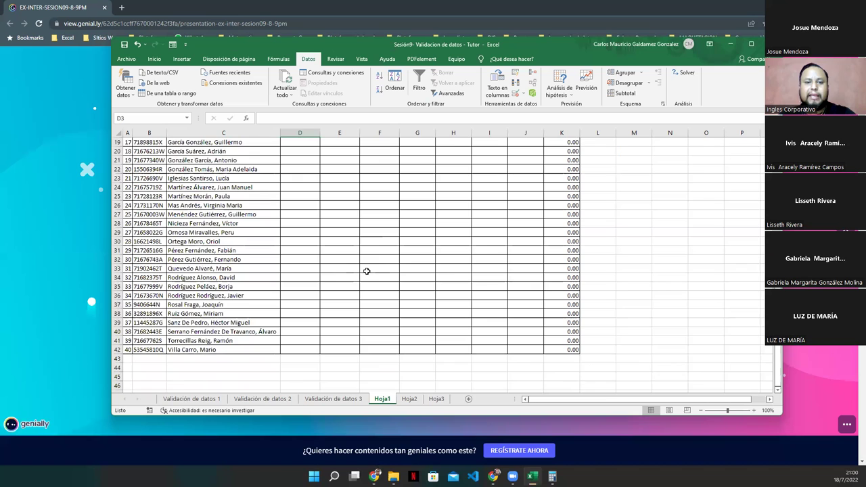
pyautogui.scroll(6, 359, 269)
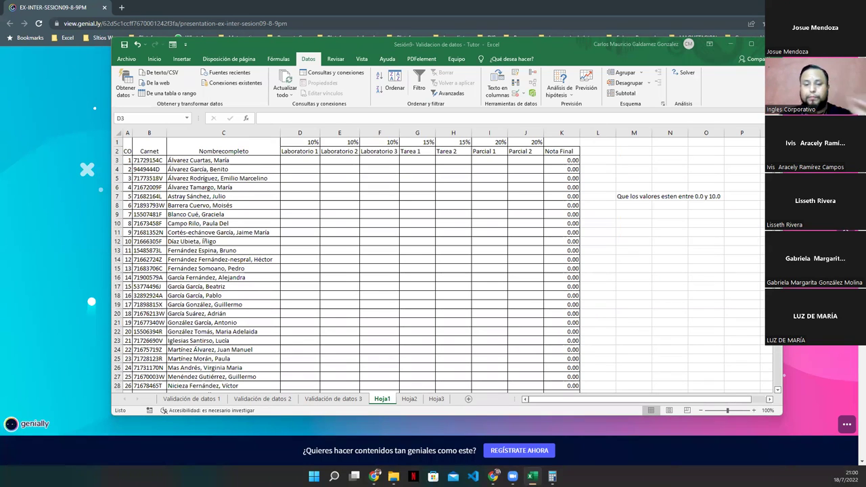
# - Minimize Excel and jump the Genially presentation back to page 1
pyautogui.click(728, 45)
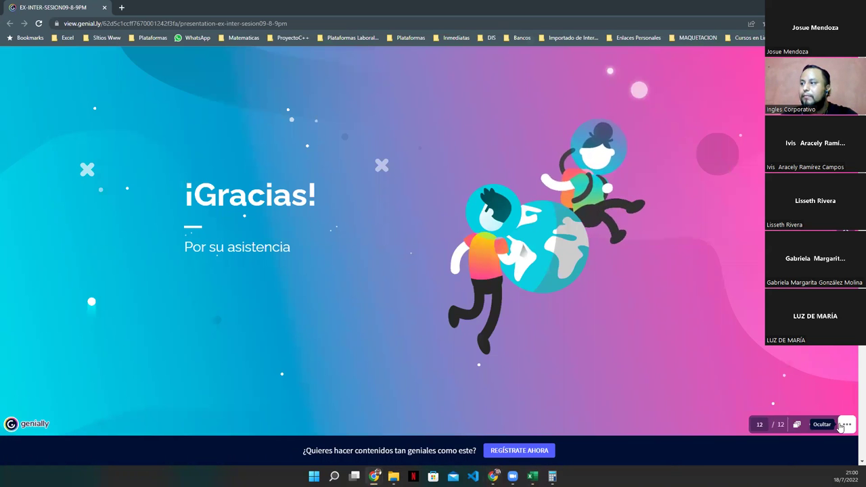
pyautogui.click(796, 425)
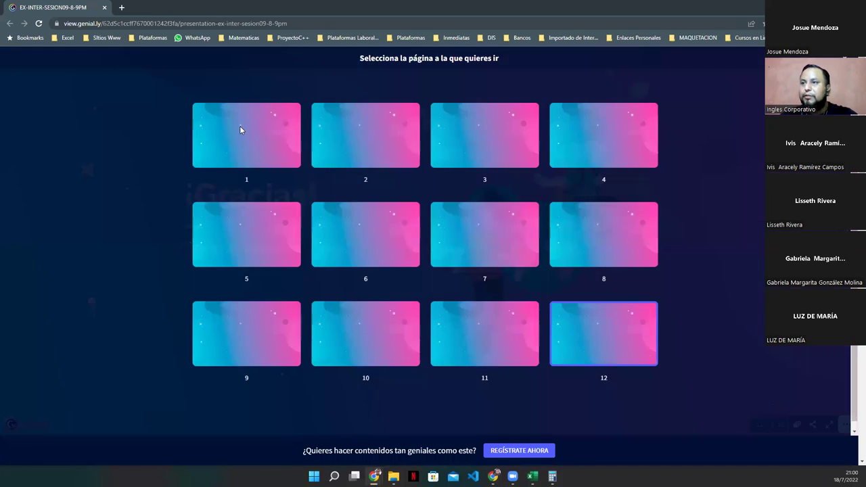
pyautogui.click(240, 130)
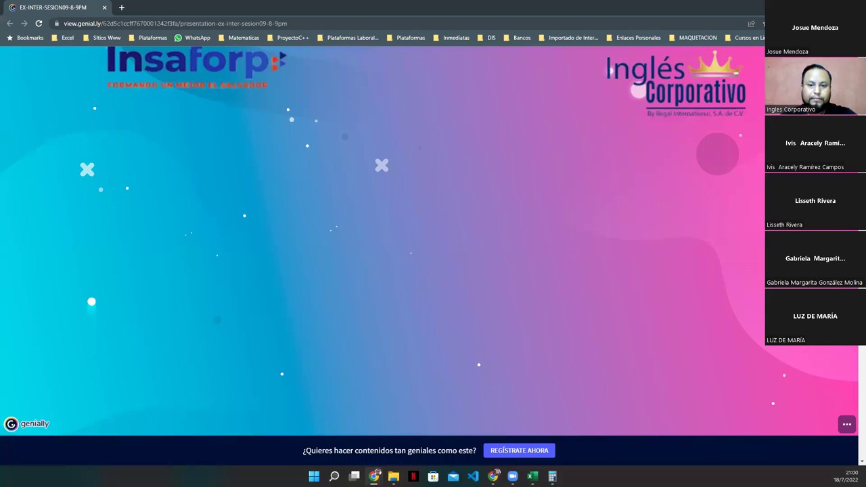